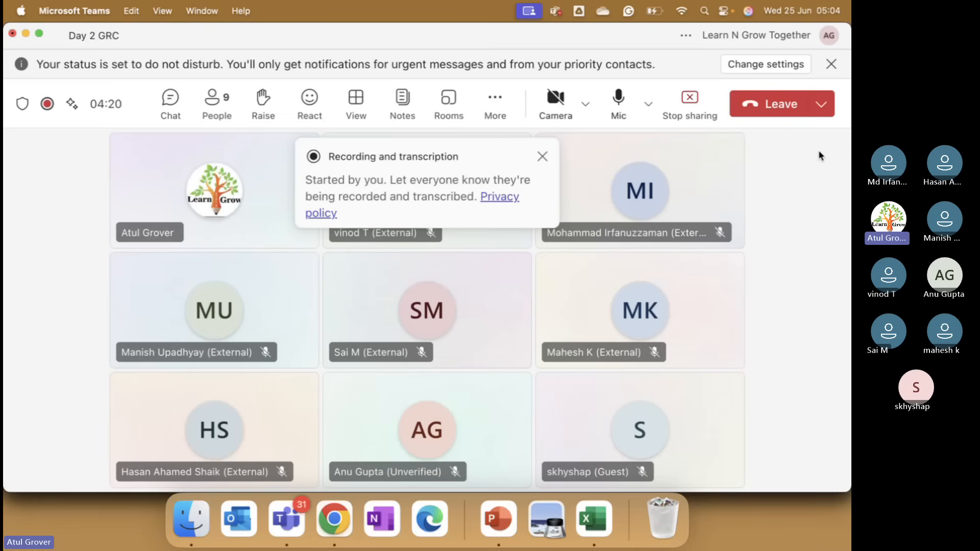
Dismiss the recording and transcription notice and switch to the Advanced Risk Assessment slide in PowerPoint.
click(542, 158)
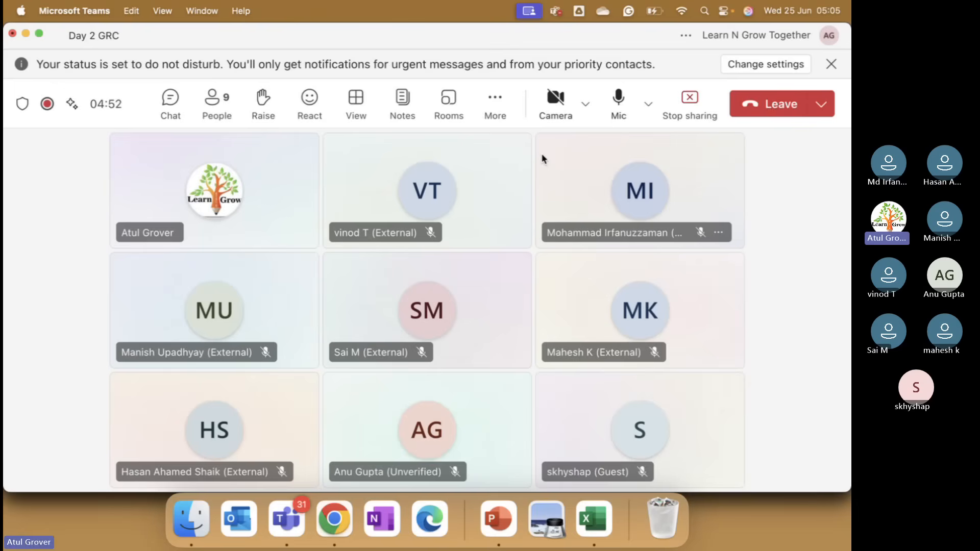
key(super+Tab)
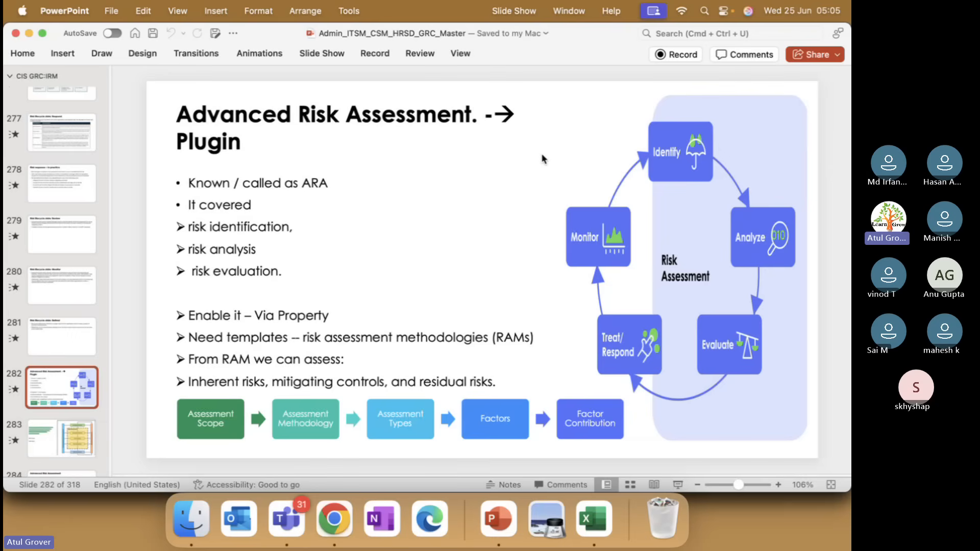
Switch to Chrome and log in to the ServiceNow instance as admin, entering the account password.
click(338, 521)
text(admin)
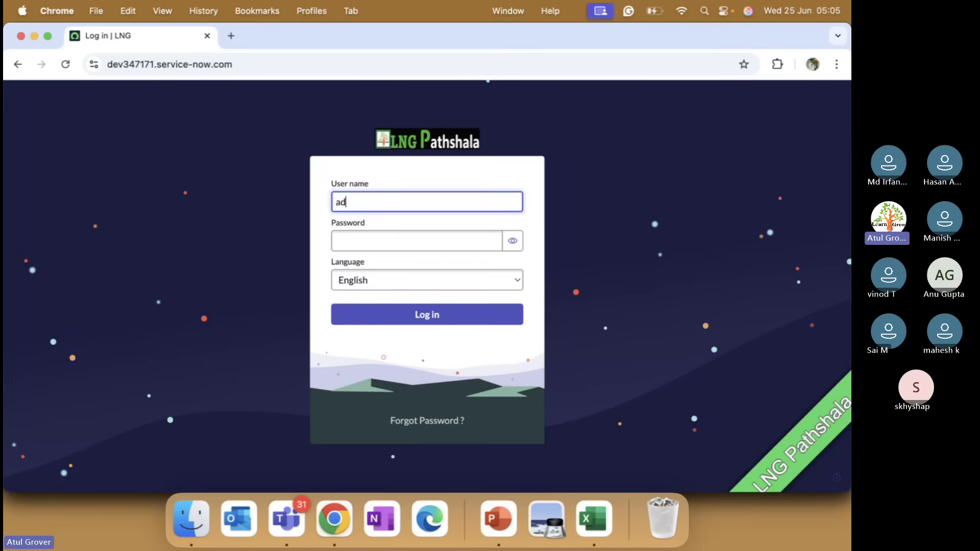
key(Tab)
text(••••••••)
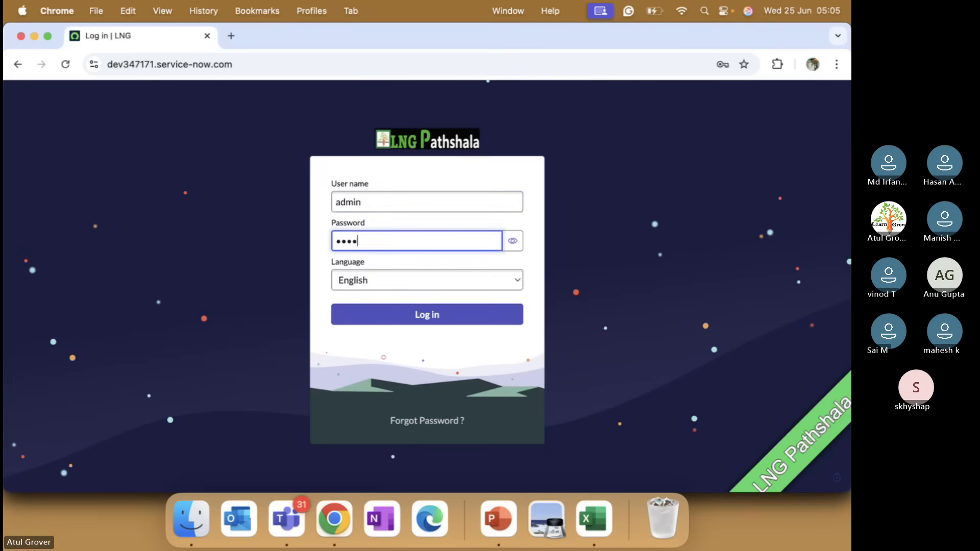
text(••••)
key(Return)
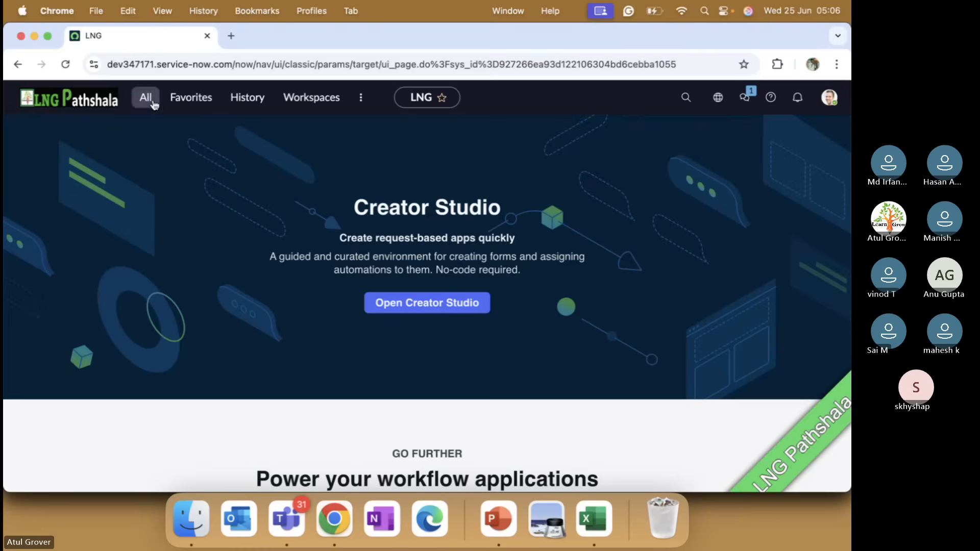
Find "plugins" among all modules and open System Definition > Plugins.
click(153, 103)
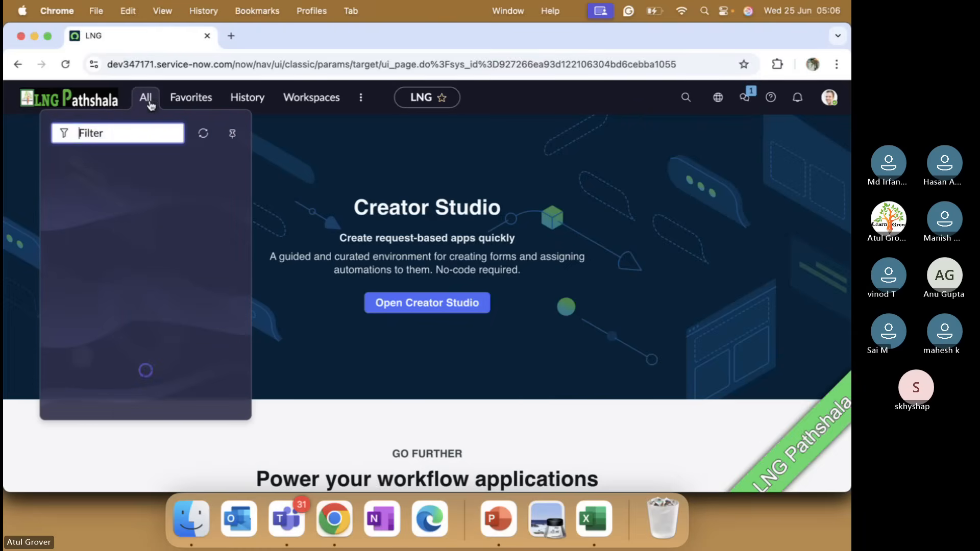
text(plugins)
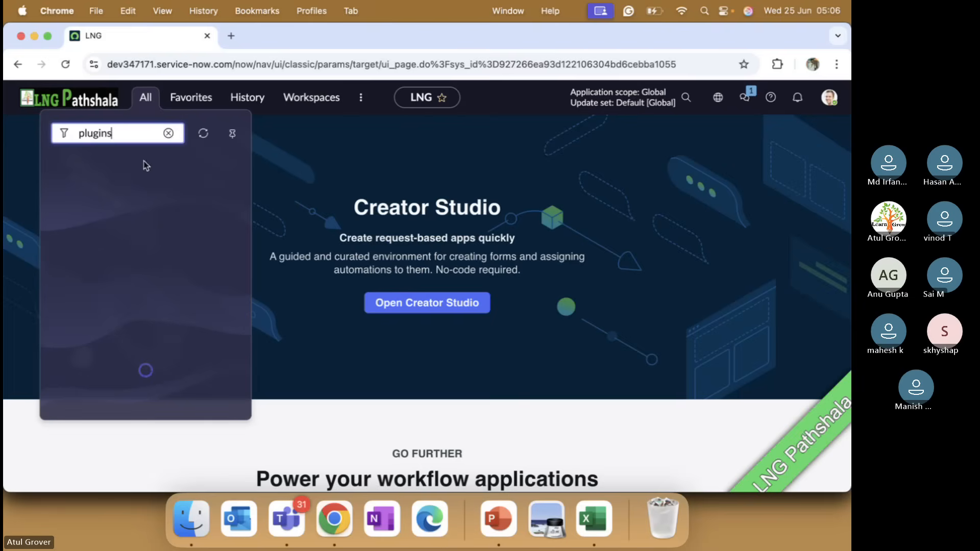
click(95, 98)
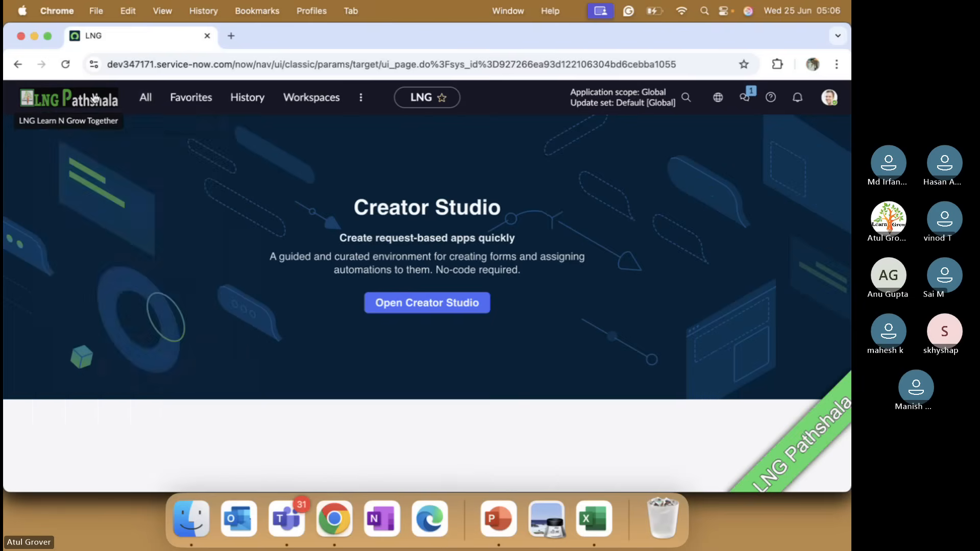
click(148, 95)
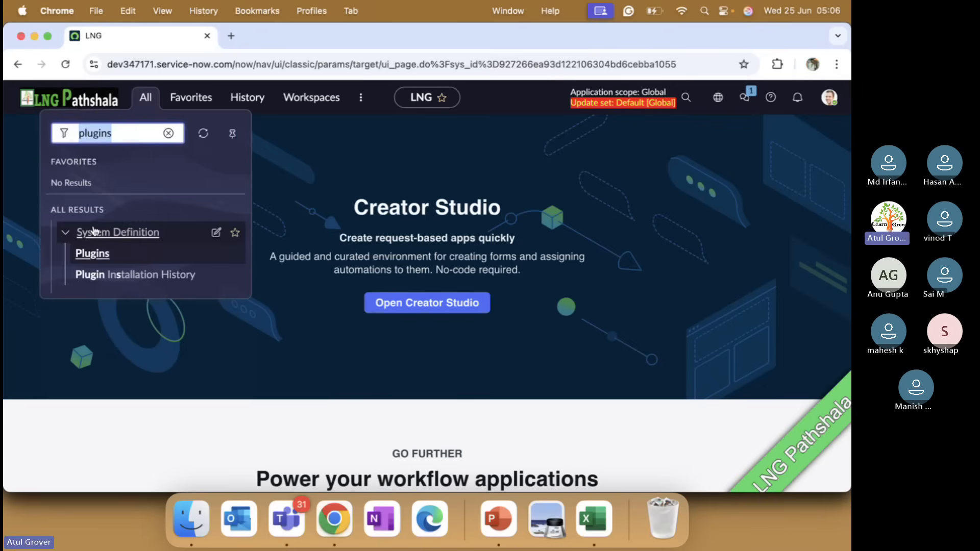
click(97, 258)
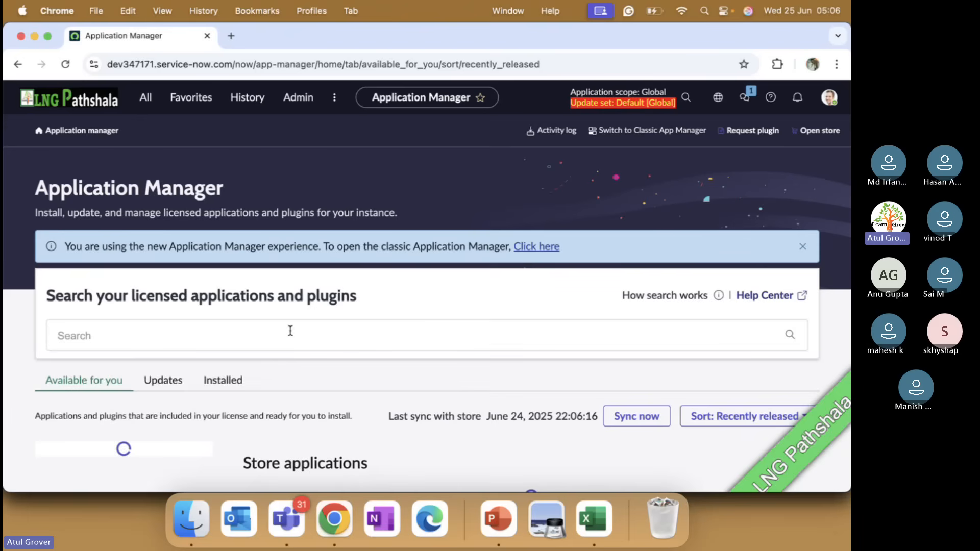
Search the plugins for "Advanced Risk management" and open GRC: Advanced Risk from the installed results.
click(221, 344)
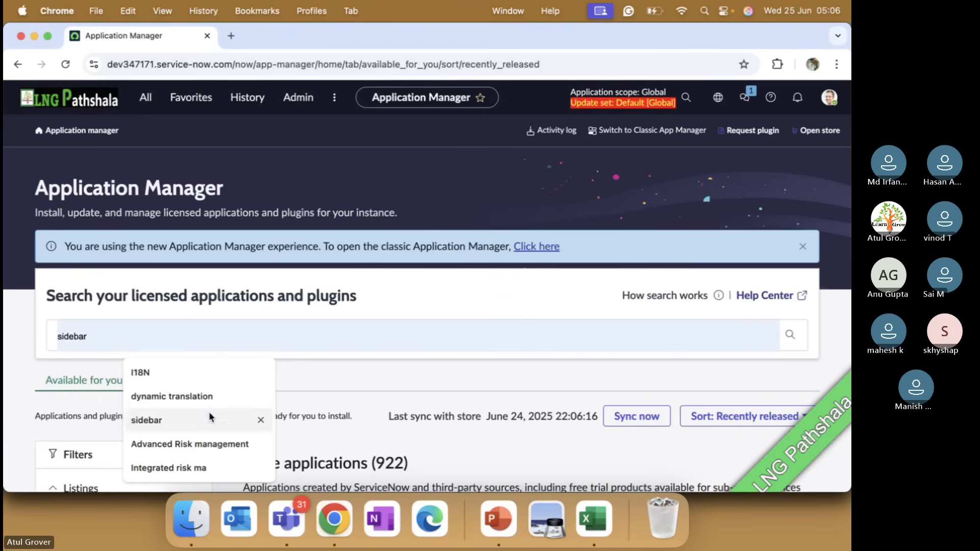
click(195, 443)
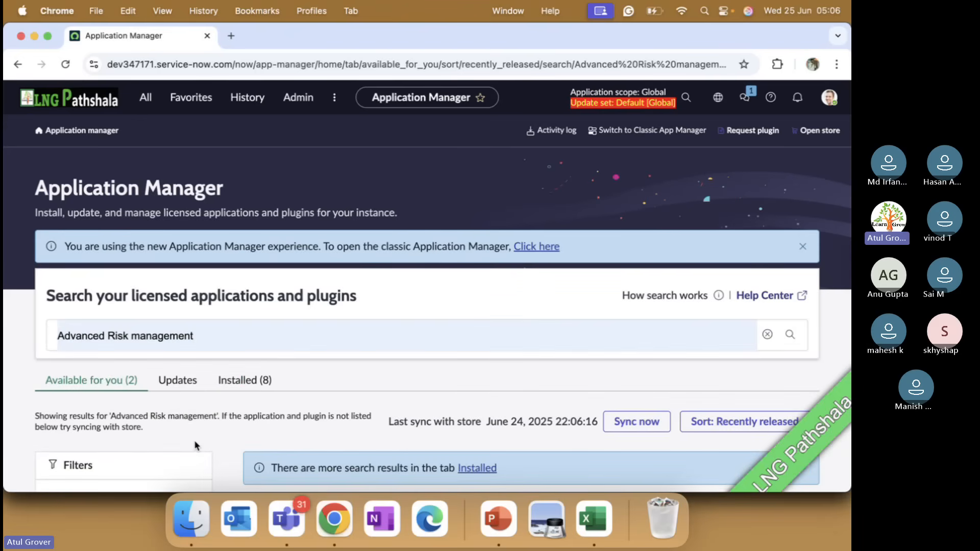
click(243, 381)
scroll(361, 347, down, 6)
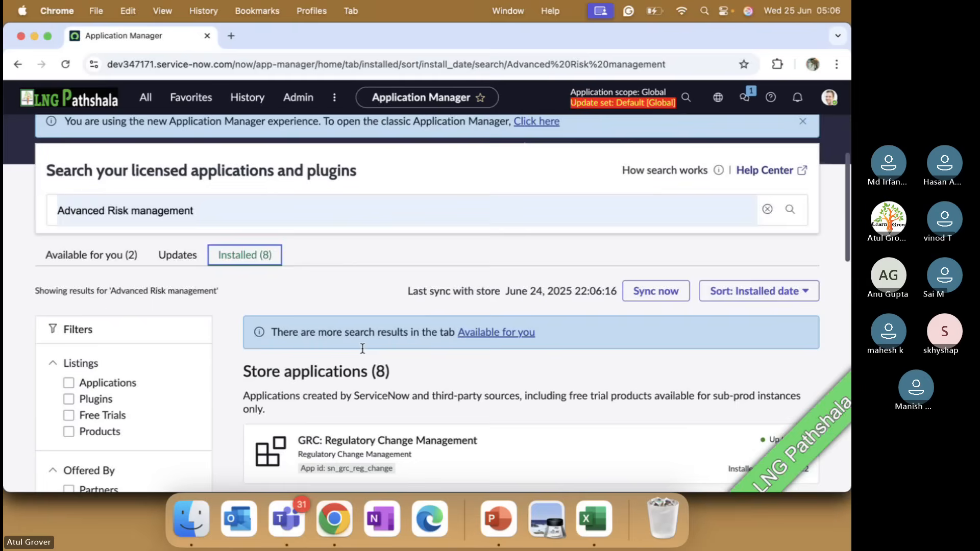
scroll(363, 353, down, 5)
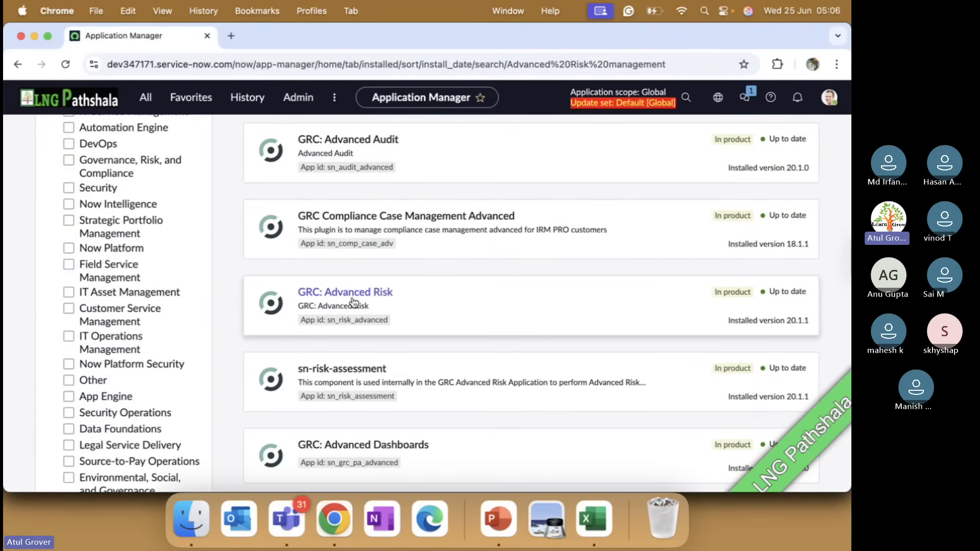
click(367, 297)
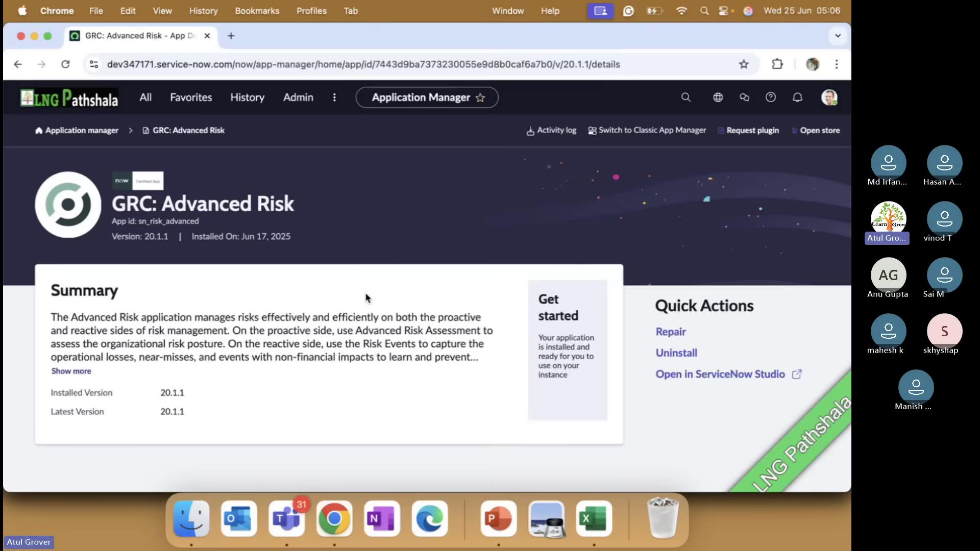
Read through the plugin's key features and release notes, and return to the Advanced Risk Assessment slide in PowerPoint.
scroll(366, 296, down, 8)
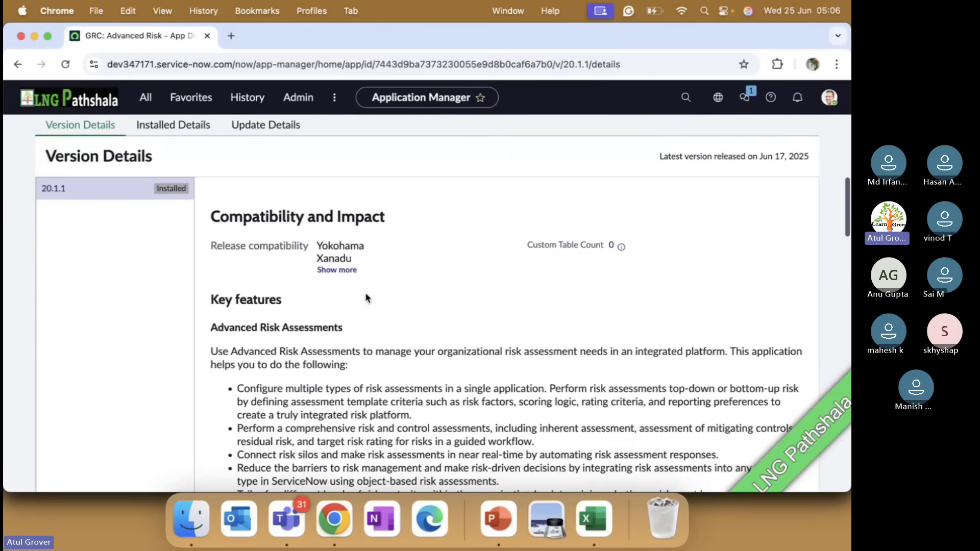
scroll(365, 298, down, 5)
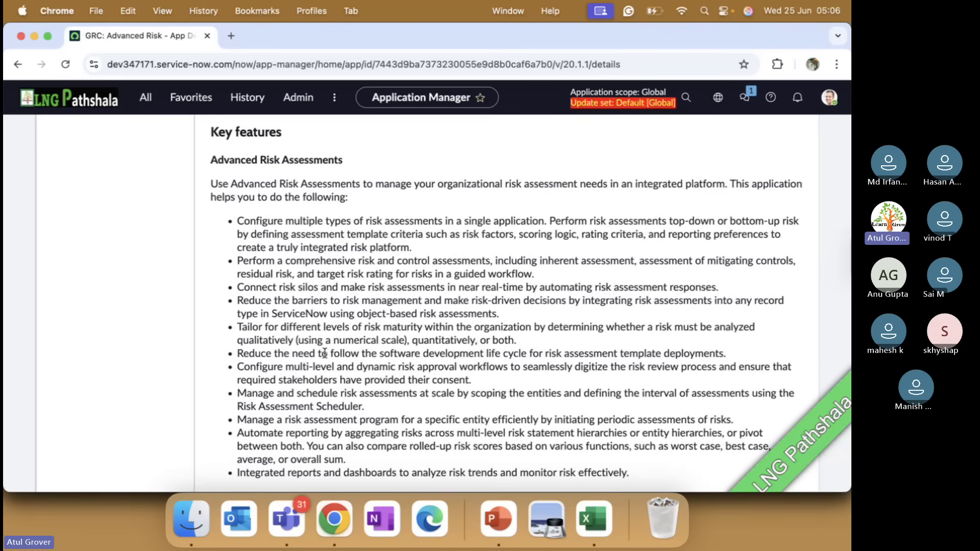
scroll(326, 379, down, 5)
scroll(326, 379, down, 1)
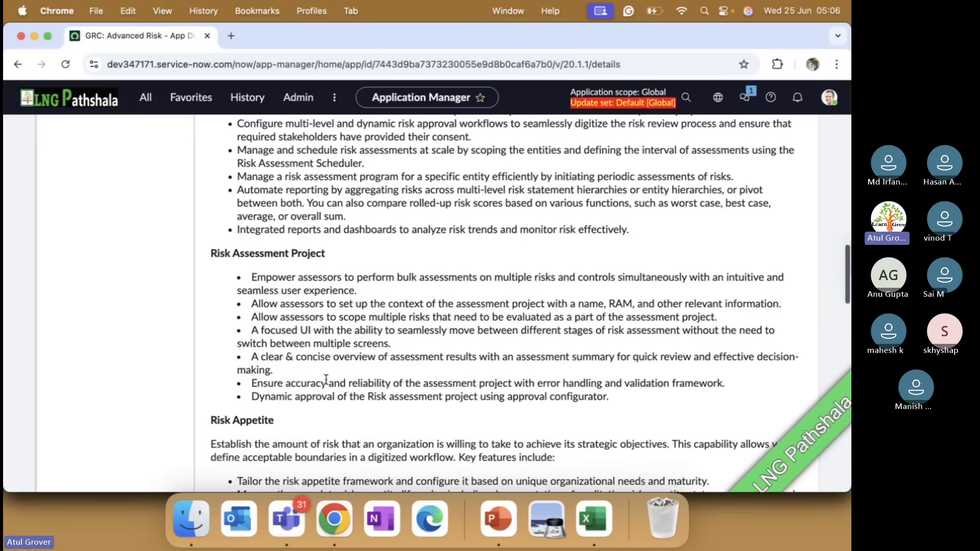
scroll(326, 379, down, 4)
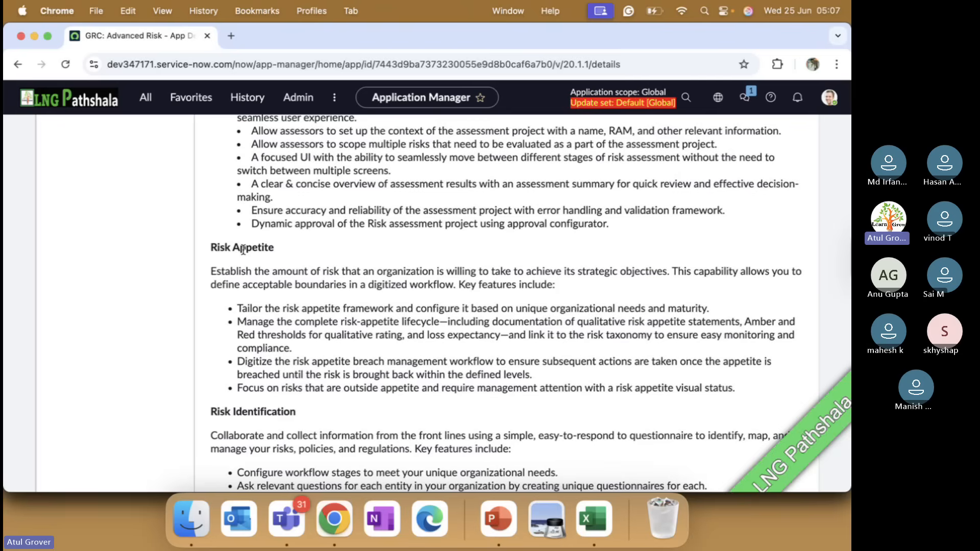
scroll(243, 249, down, 3)
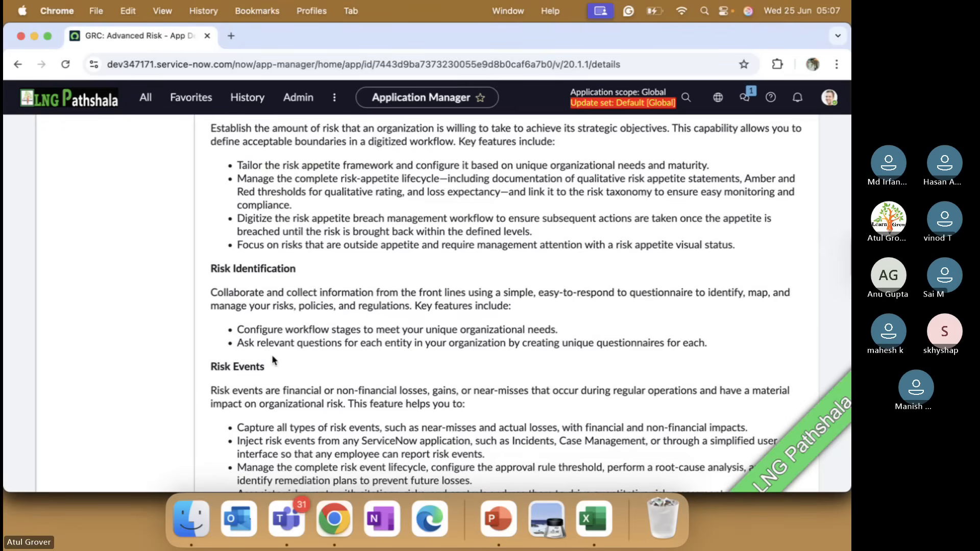
scroll(275, 360, down, 2)
scroll(271, 301, down, 2)
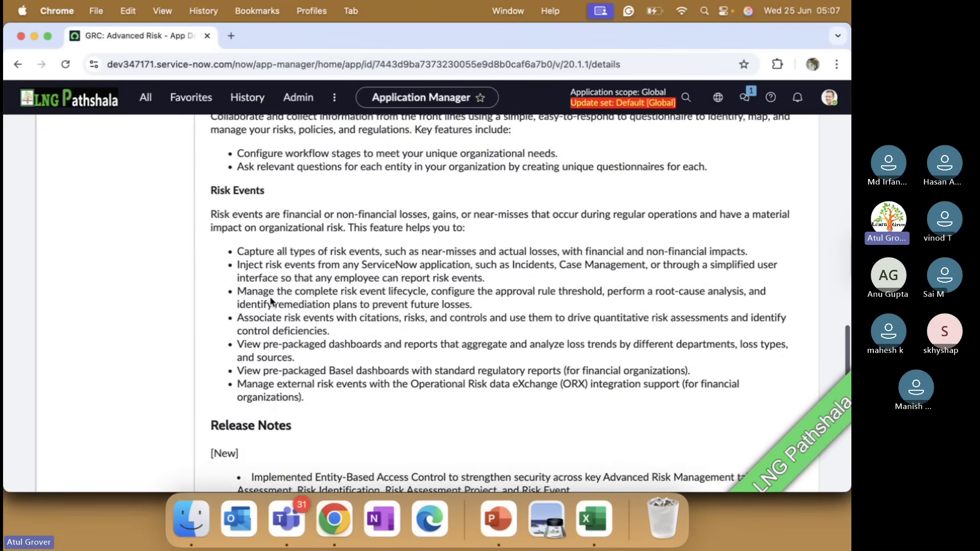
scroll(271, 302, down, 2)
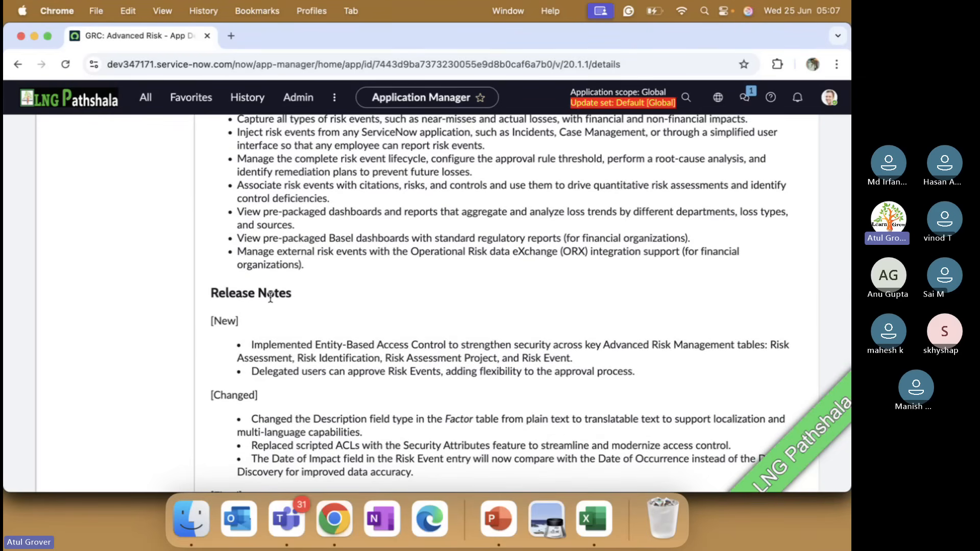
key(super+Tab)
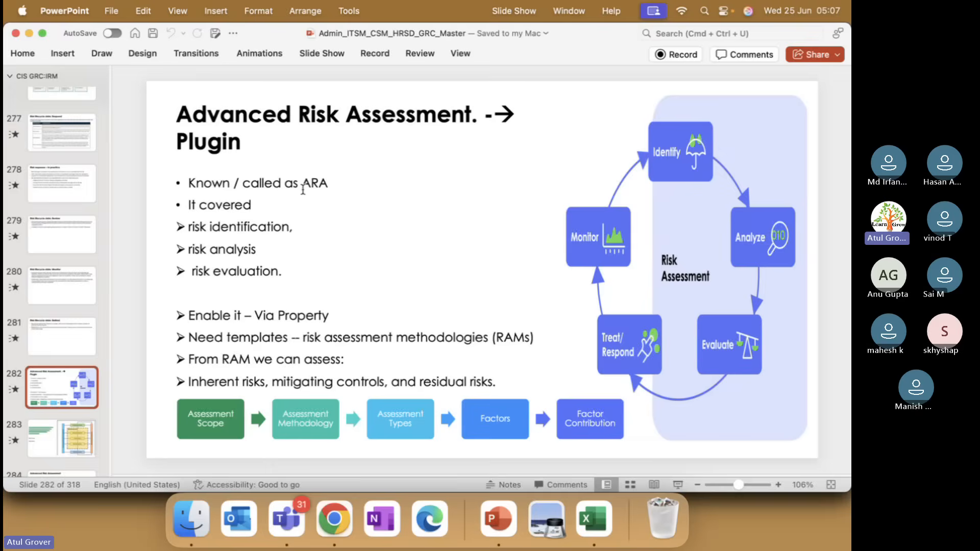
Switch back to Chrome and open the Roles list by filtering all modules for "usera".
key(super+Tab)
click(146, 97)
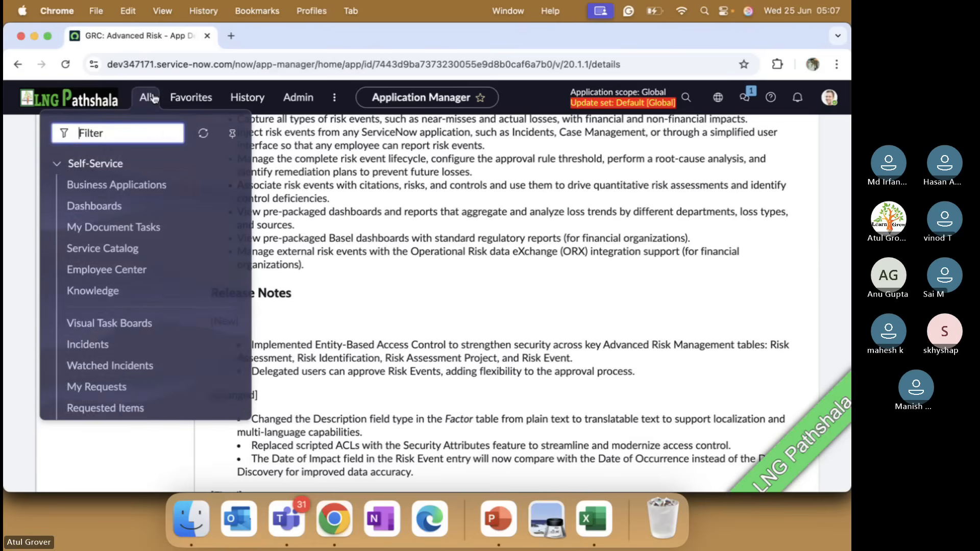
text(userea)
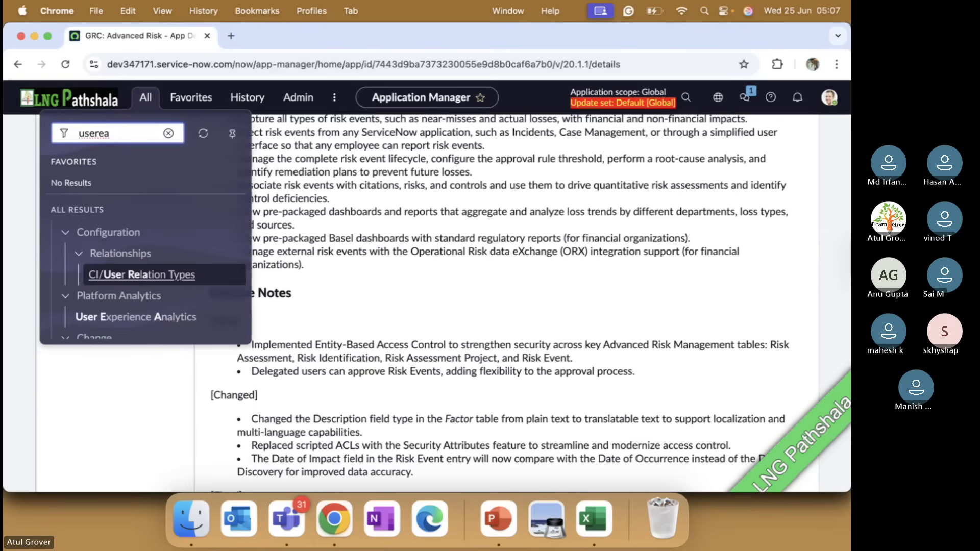
key(BackSpace)
key(BackSpace)
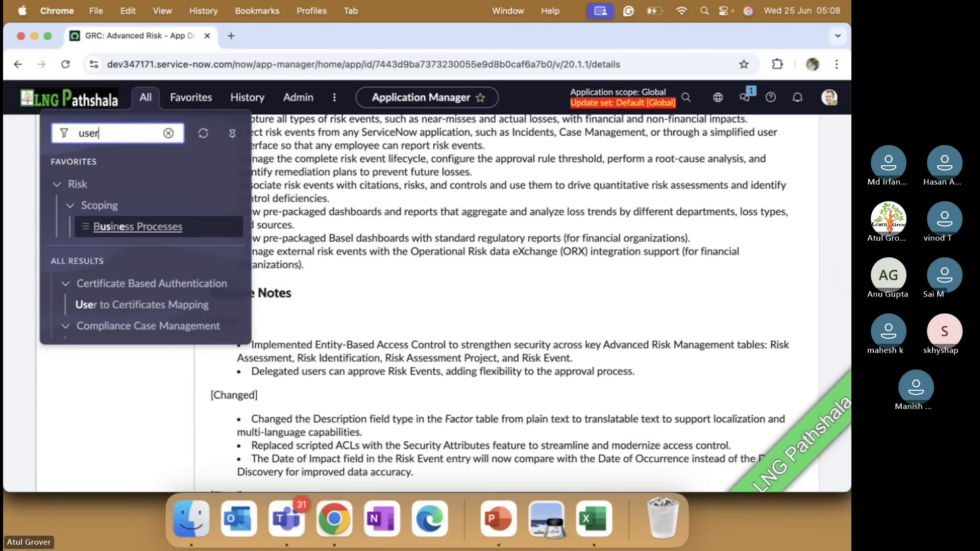
text(a)
click(83, 317)
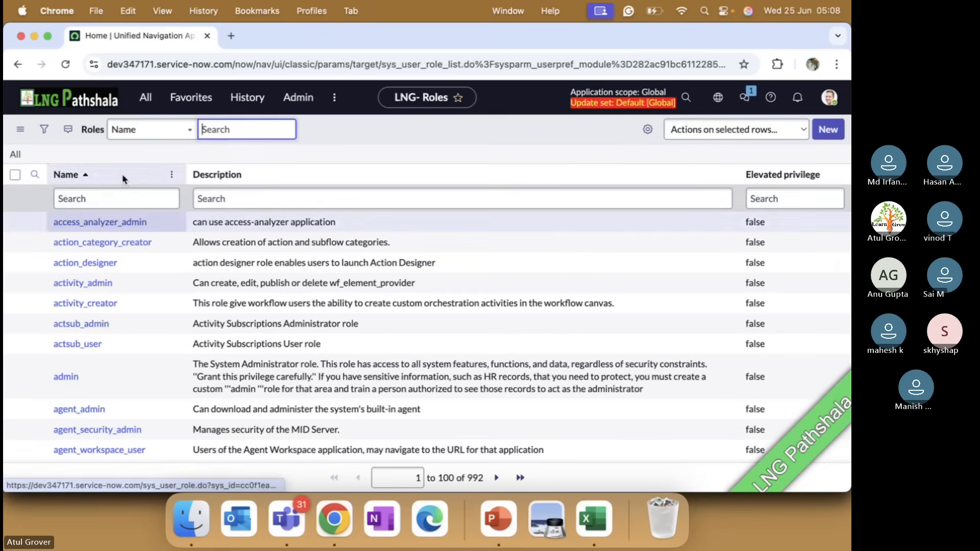
Filter the roles by name with "*ara" and return to the Advanced Risk Assessment slide in PowerPoint.
click(110, 197)
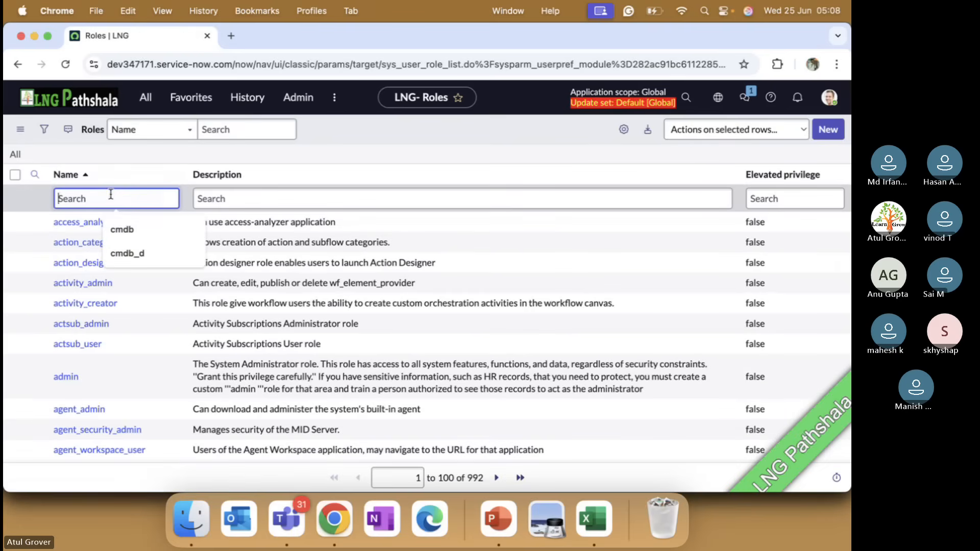
text(*ara)
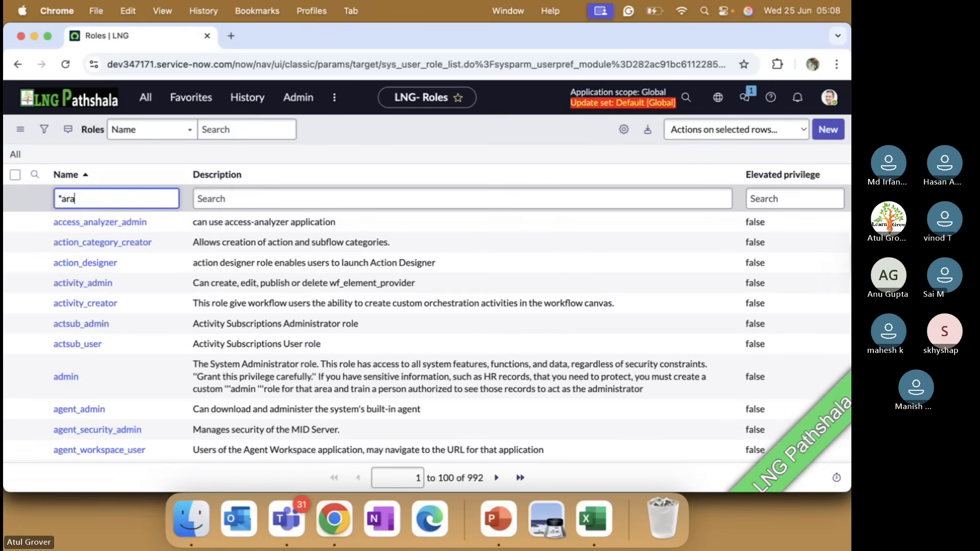
key(Return)
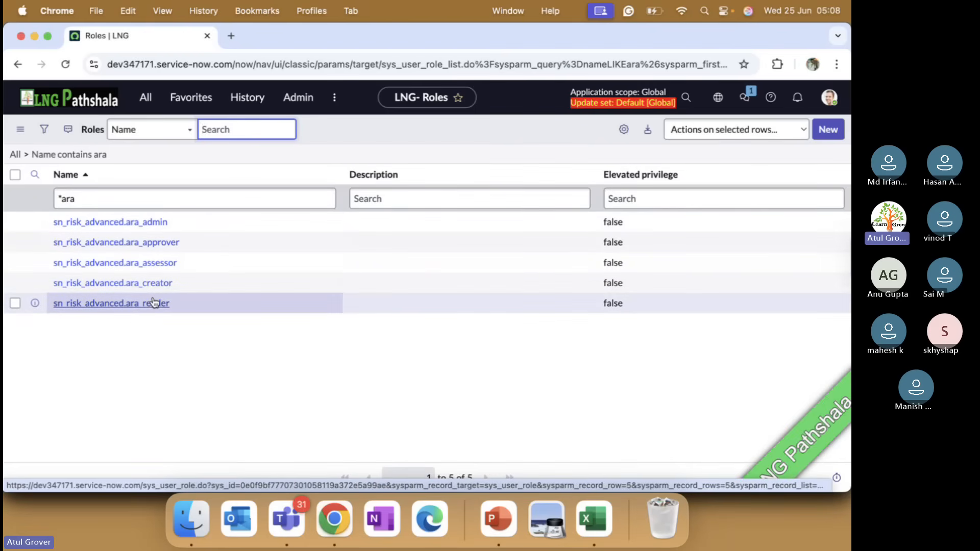
key(super+Tab)
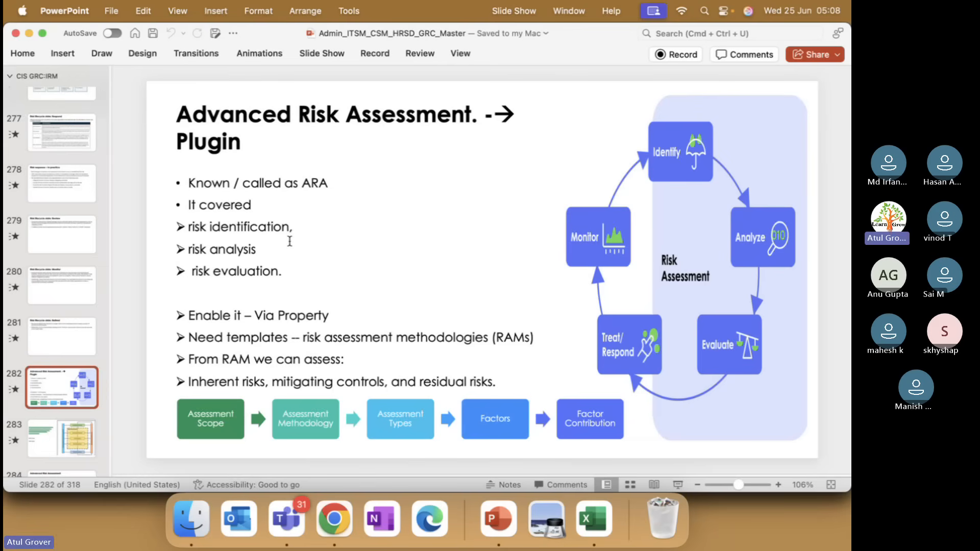
Return to Chrome, filter the favorites for "proper" and open Properties under Risk > Administration.
key(super+Tab)
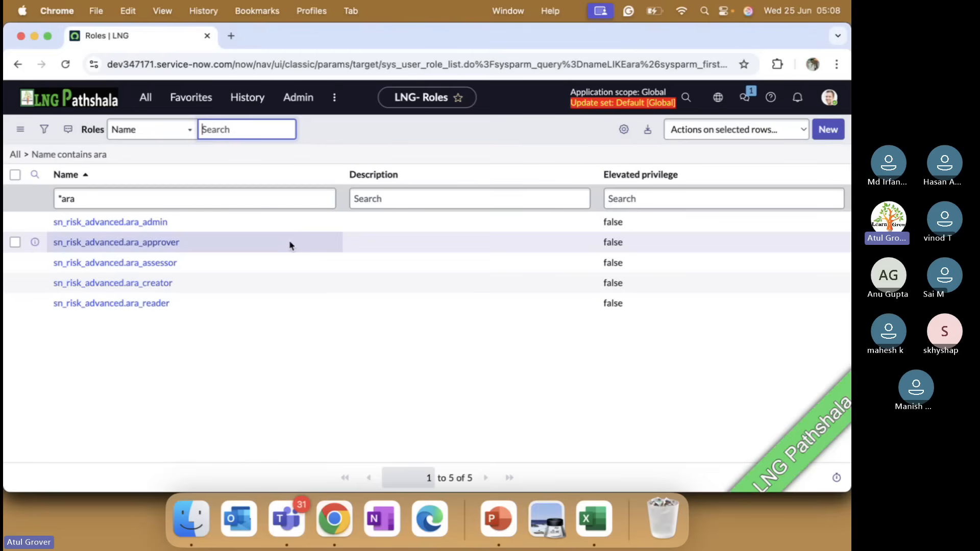
click(191, 97)
text(proper)
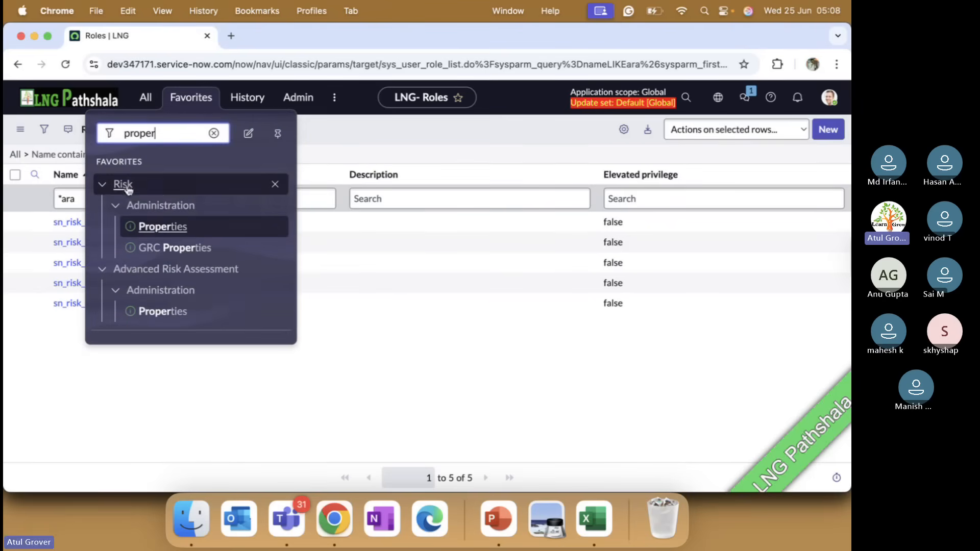
click(168, 227)
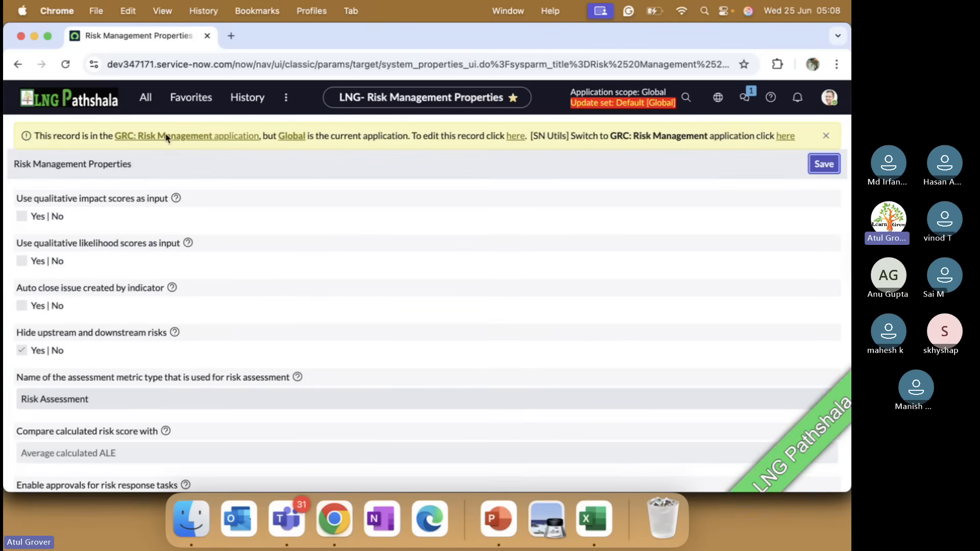
Open Properties under Advanced Risk Assessment > Administration from the favorites and highlight the "Migrate to Advanced Risk Assessments" property name.
click(192, 100)
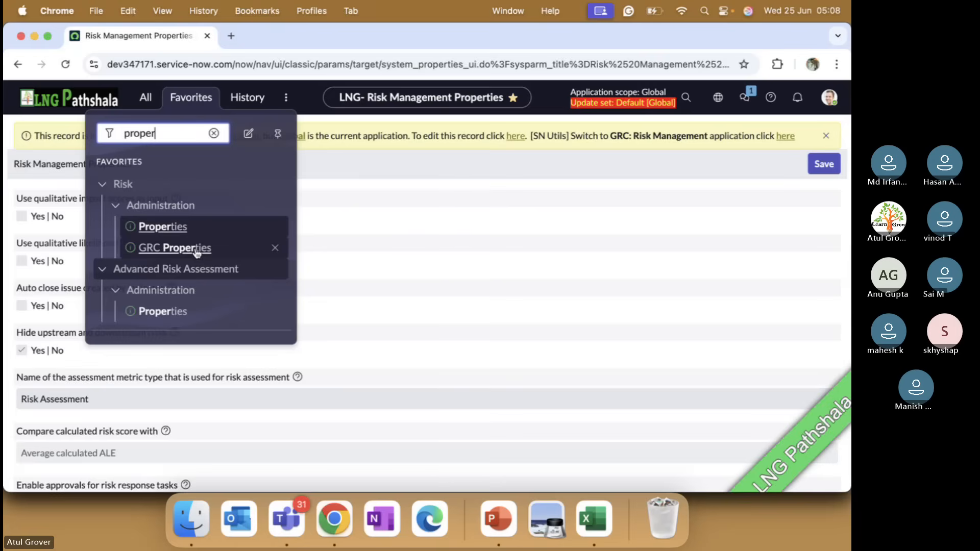
click(151, 313)
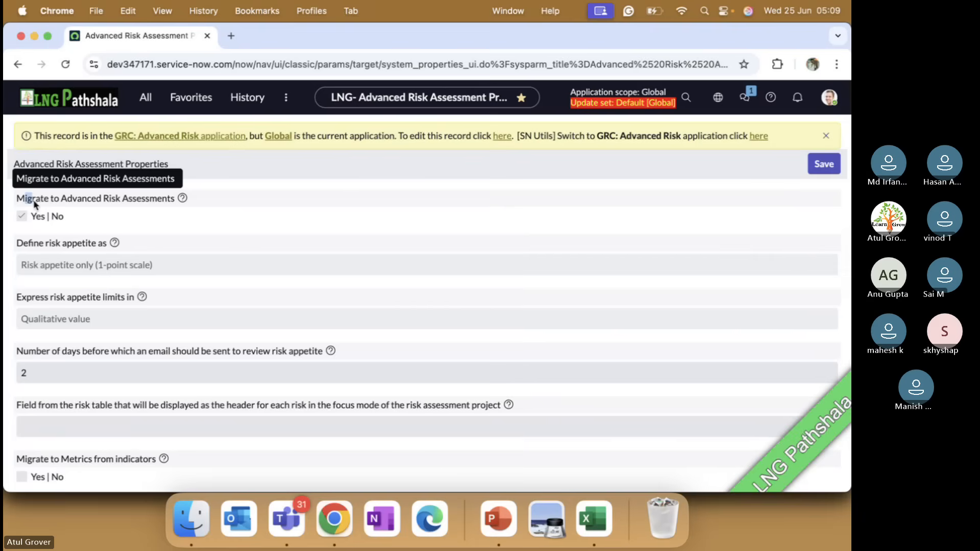
drag(24, 198, 175, 199)
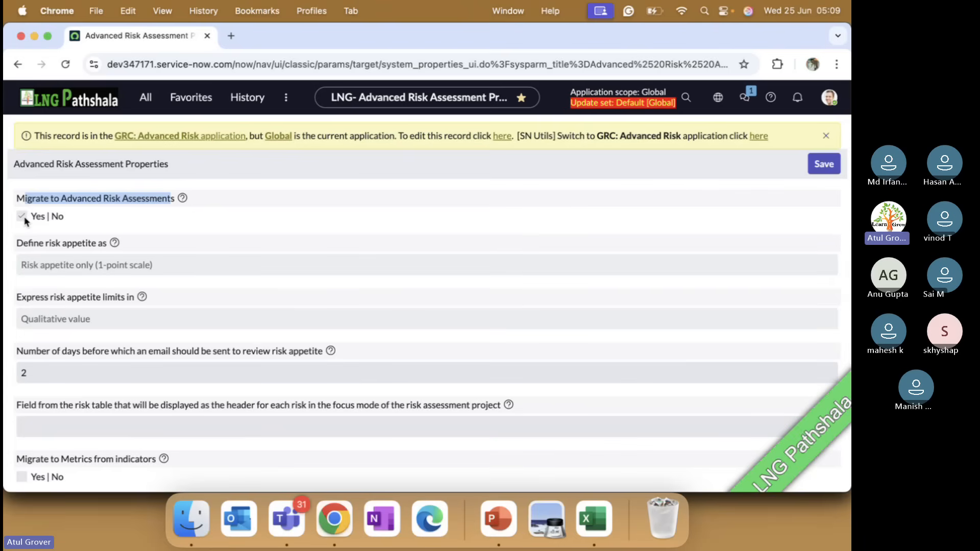
Compare the Advanced Risk Assessment slide in PowerPoint with the migration property in Chrome, ending back on the slide.
key(super+Tab)
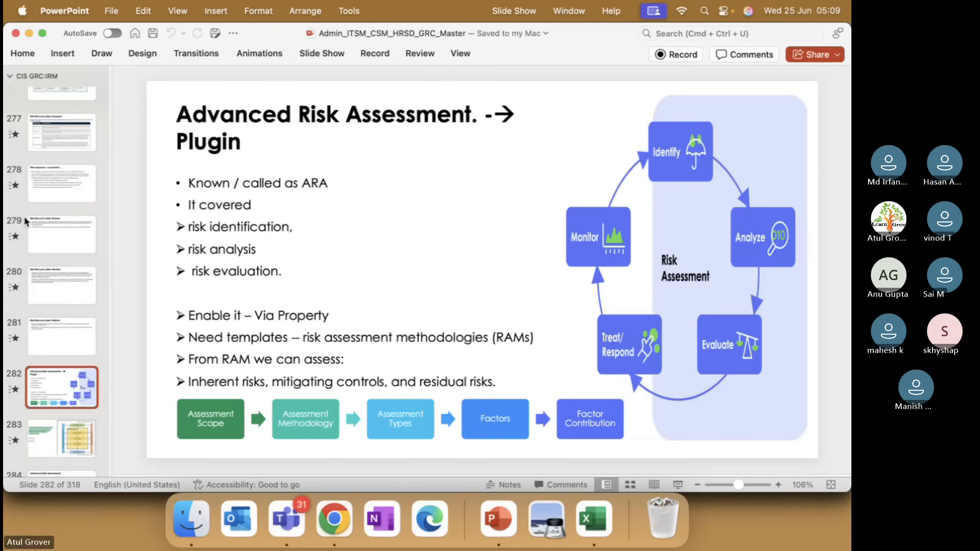
key(super+Tab)
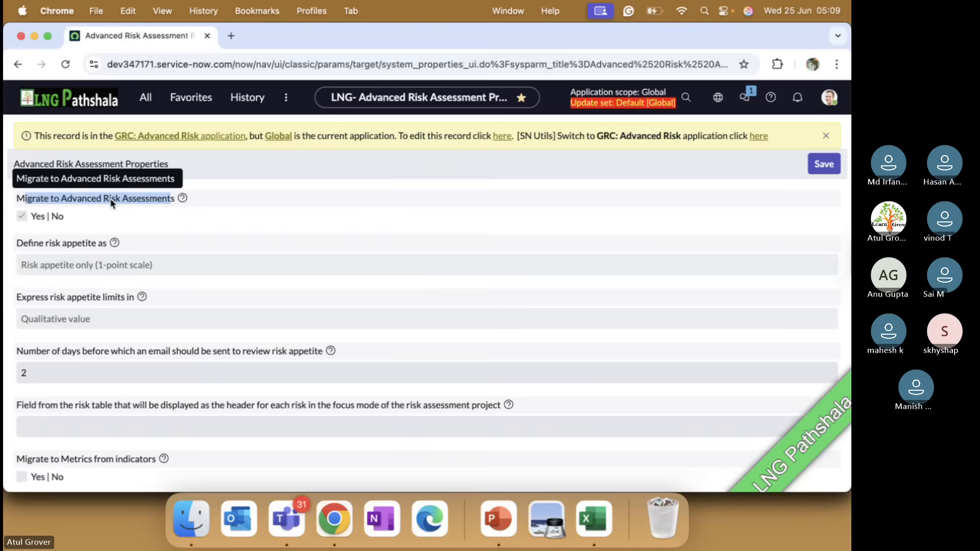
key(super+Tab)
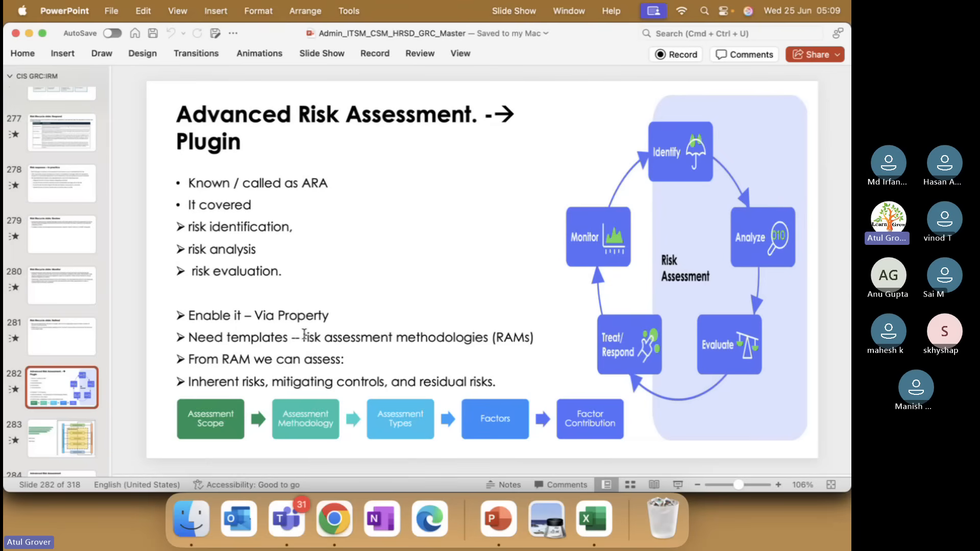
Check the Microsoft Teams meeting window twice, returning each time to the Advanced Risk Assessment slide in PowerPoint.
key(super+Tab)
key(super+Tab)
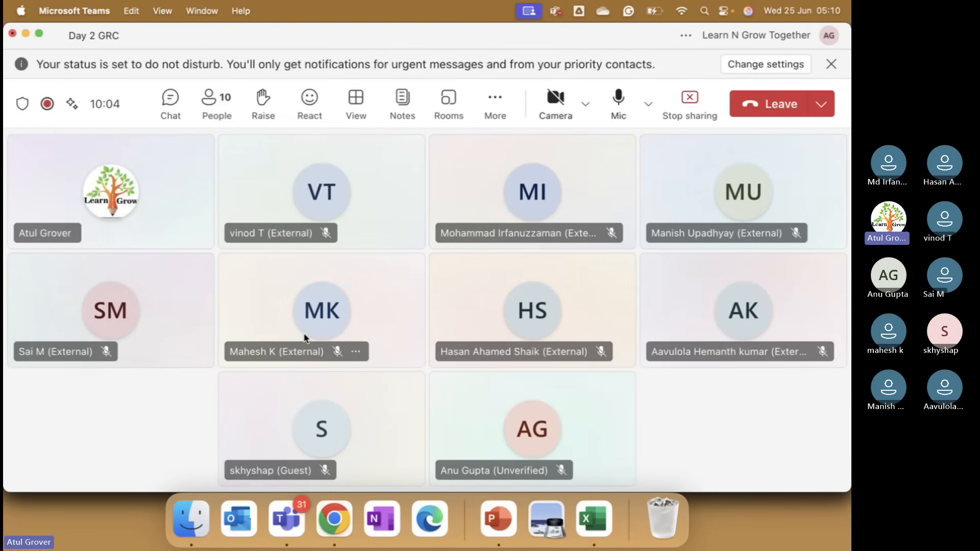
key(super+Tab)
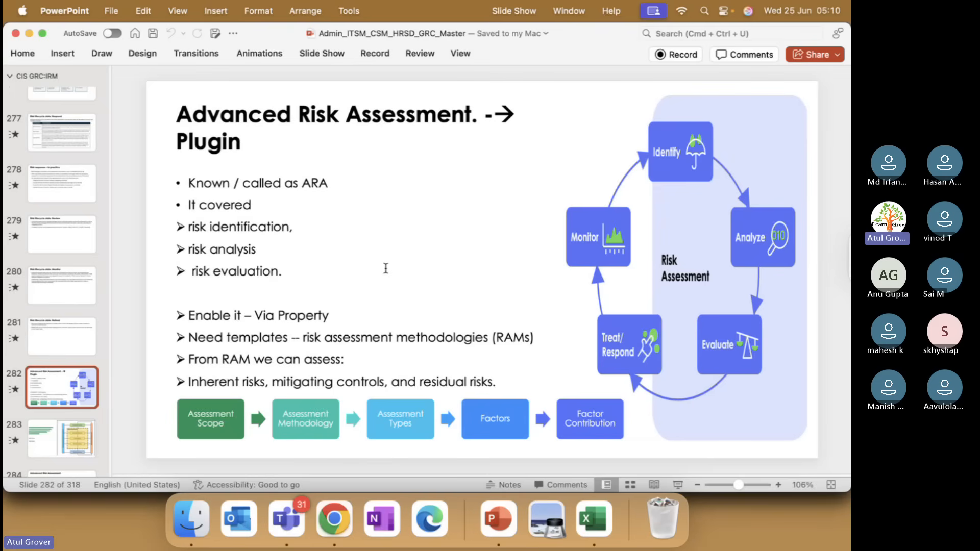
key(super+Tab)
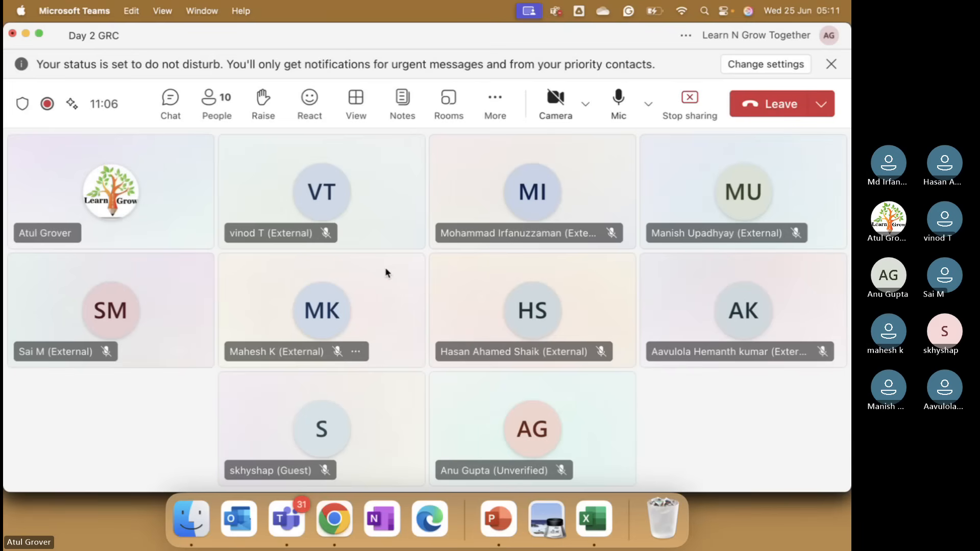
key(super+Tab)
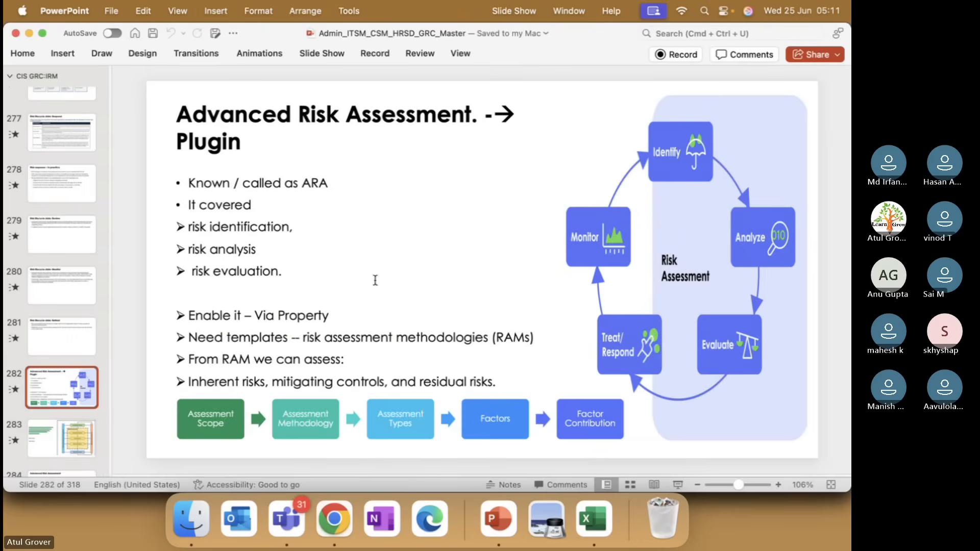
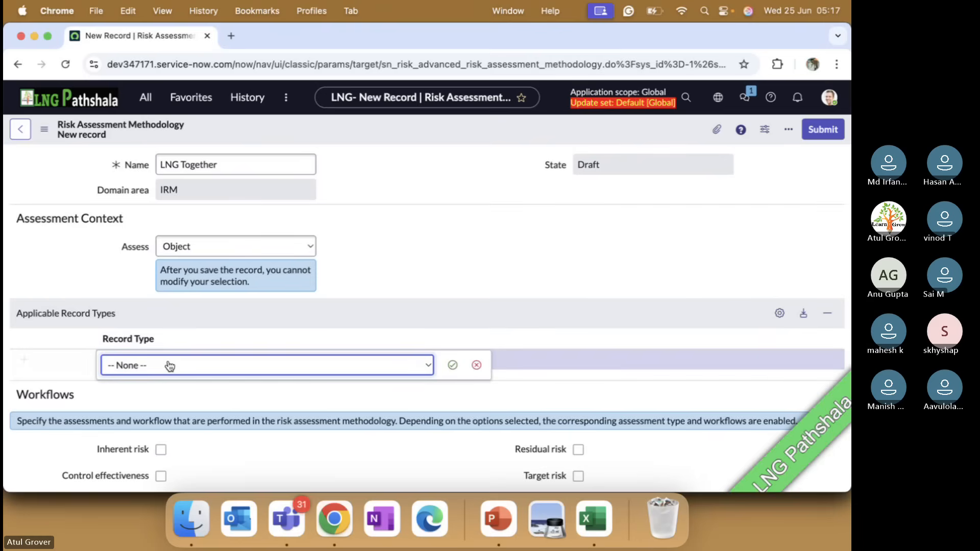
Browse the available record types in the Applicable Record Types row without choosing one.
click(168, 365)
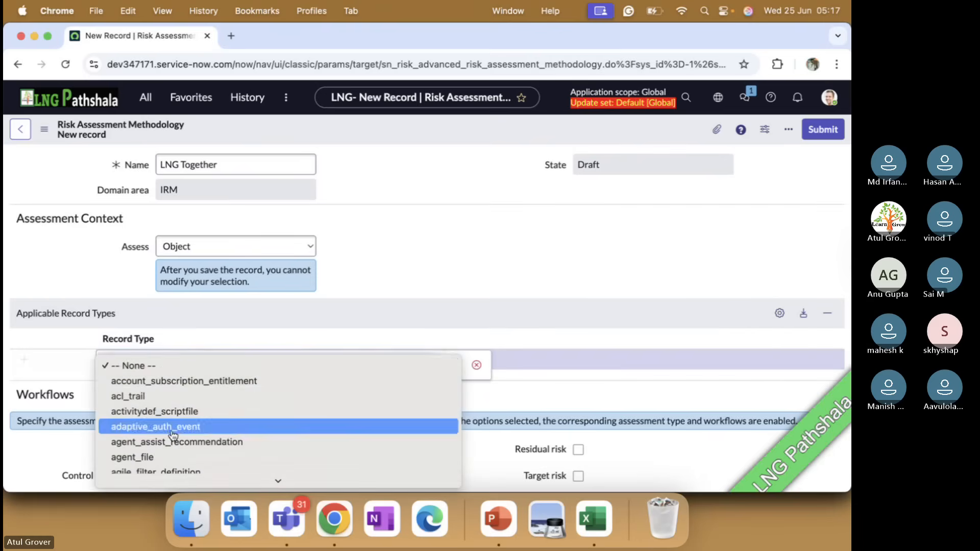
scroll(173, 434, down, 10)
scroll(173, 437, down, 15)
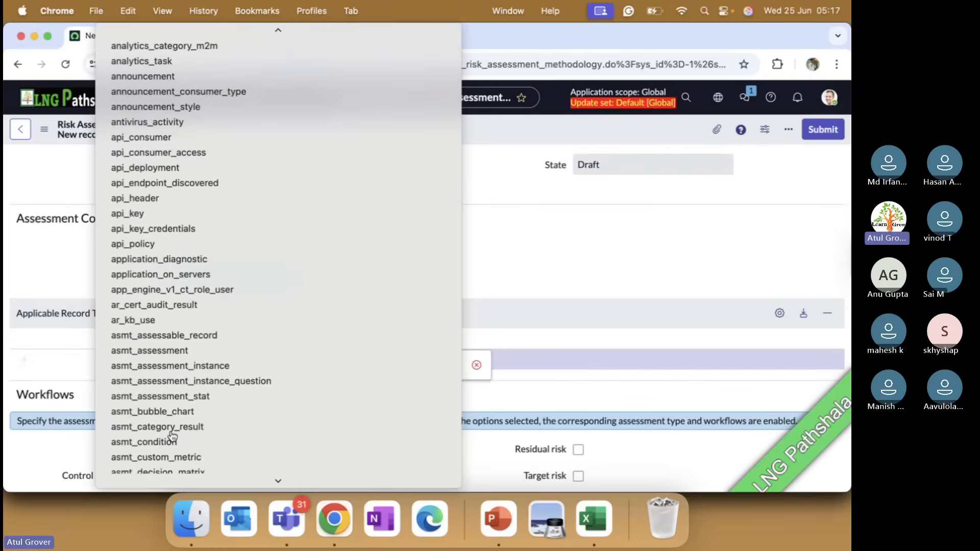
scroll(173, 439, down, 15)
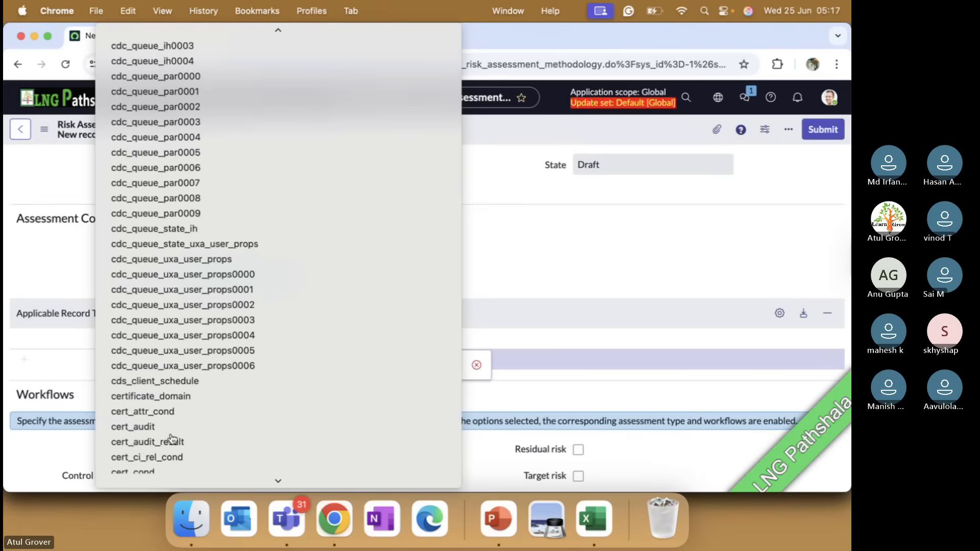
click(563, 243)
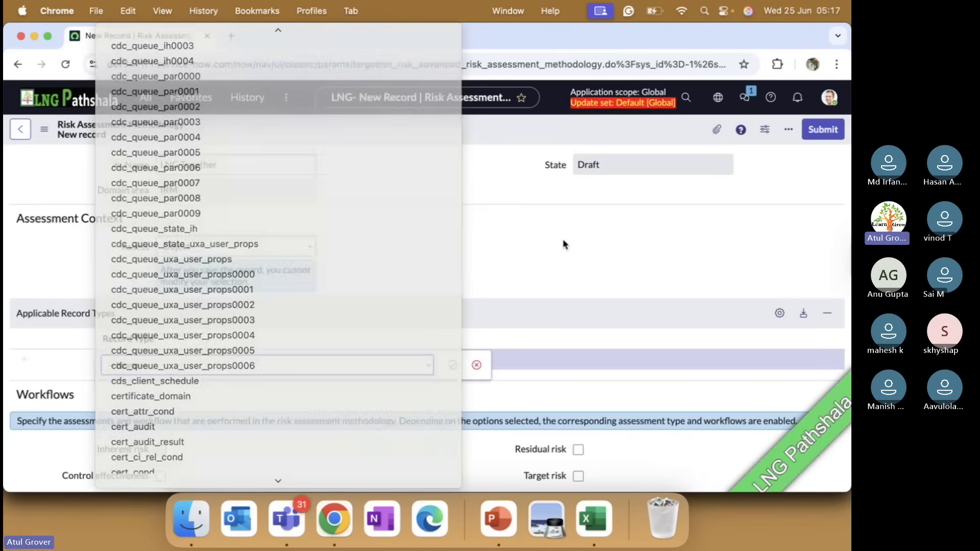
Set Assess to Risk, add LNG Workers to the applicable entity classes and discard the leftover record type entry.
click(220, 247)
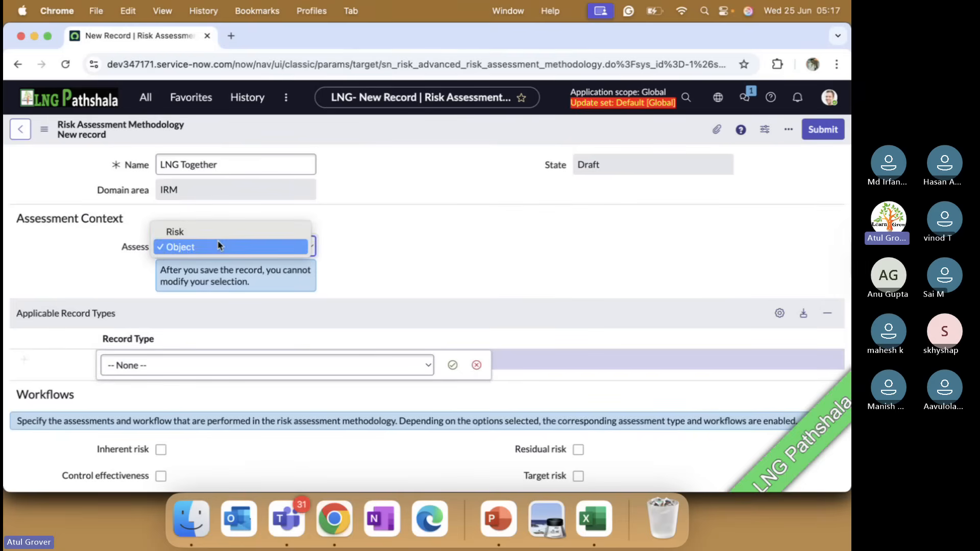
click(208, 233)
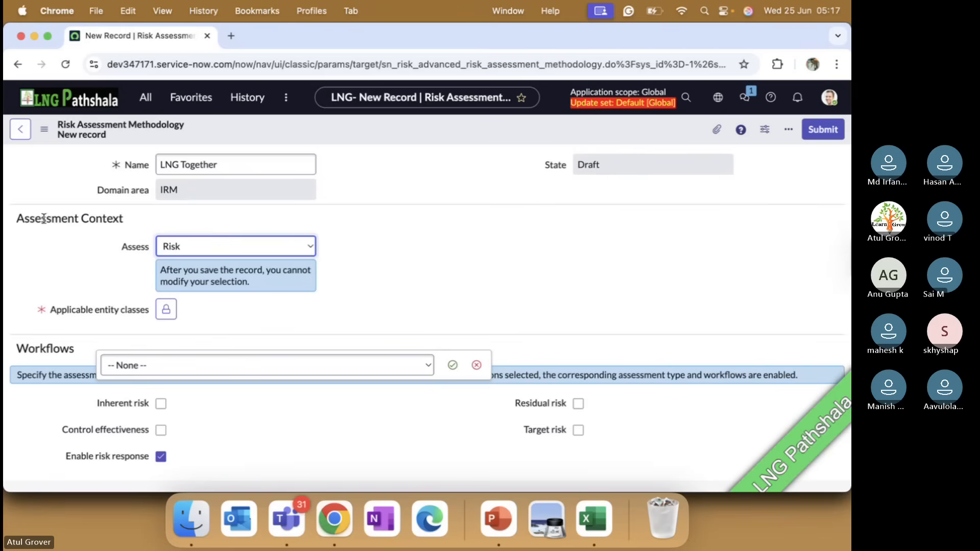
click(167, 309)
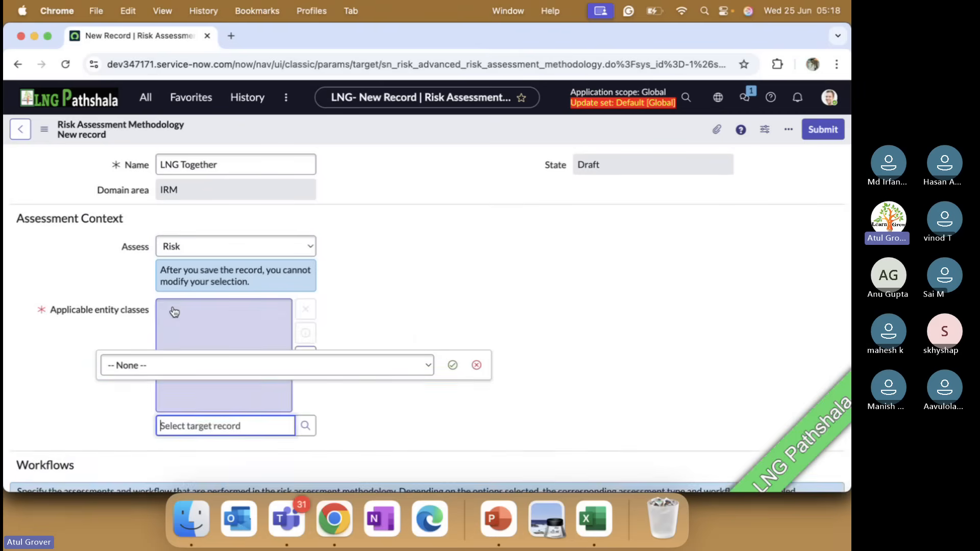
text(LNG w)
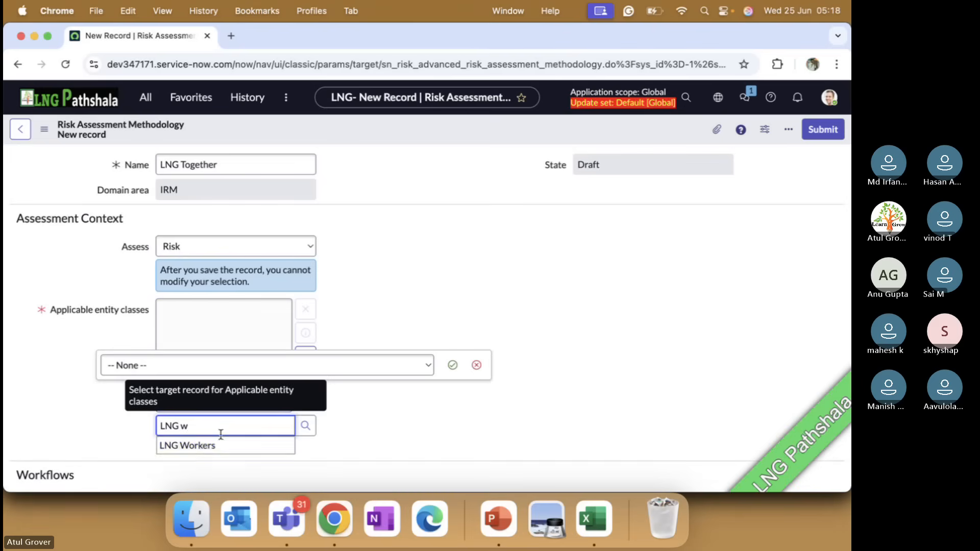
click(208, 447)
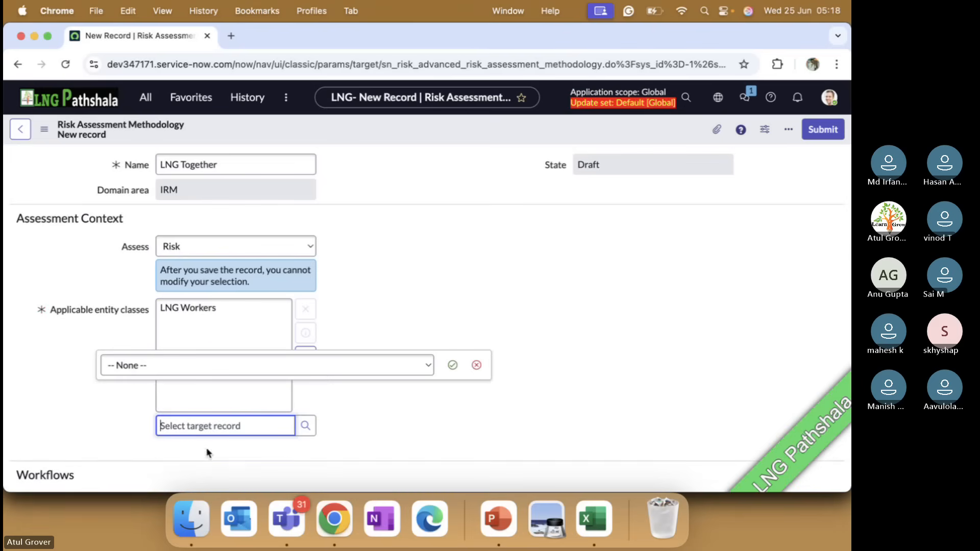
click(477, 365)
Add Employee to the methodology's applicable entity classes.
click(230, 423)
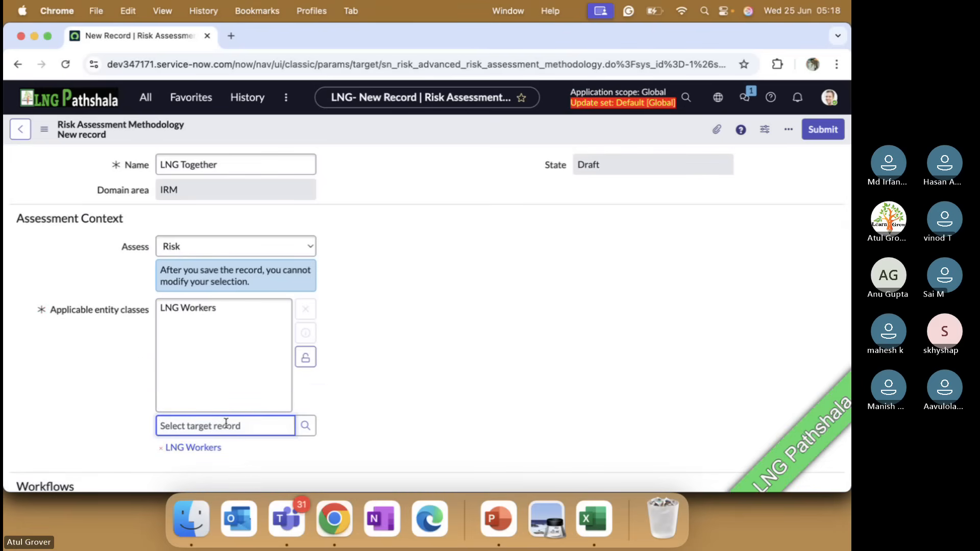
text(e)
key(ctrl+super+space)
text(cont)
key(BackSpace)
key(BackSpace)
key(BackSpace)
key(BackSpace)
click(220, 445)
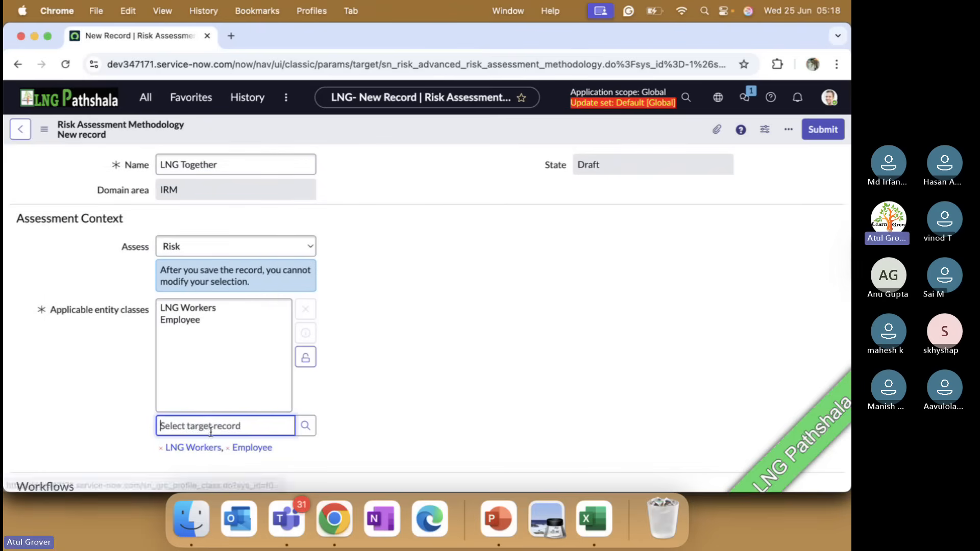
Add Department to the applicable entity classes and lock the list.
text(De)
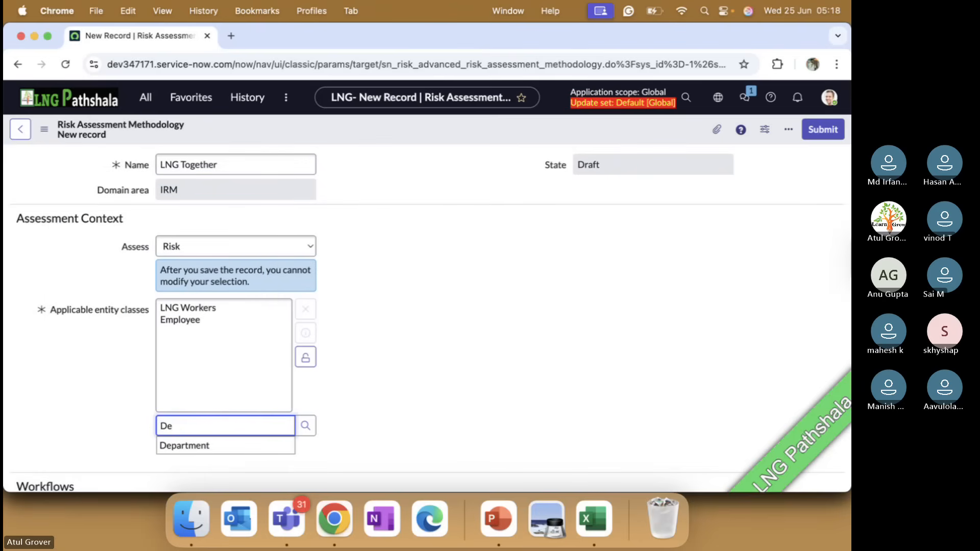
text(partment)
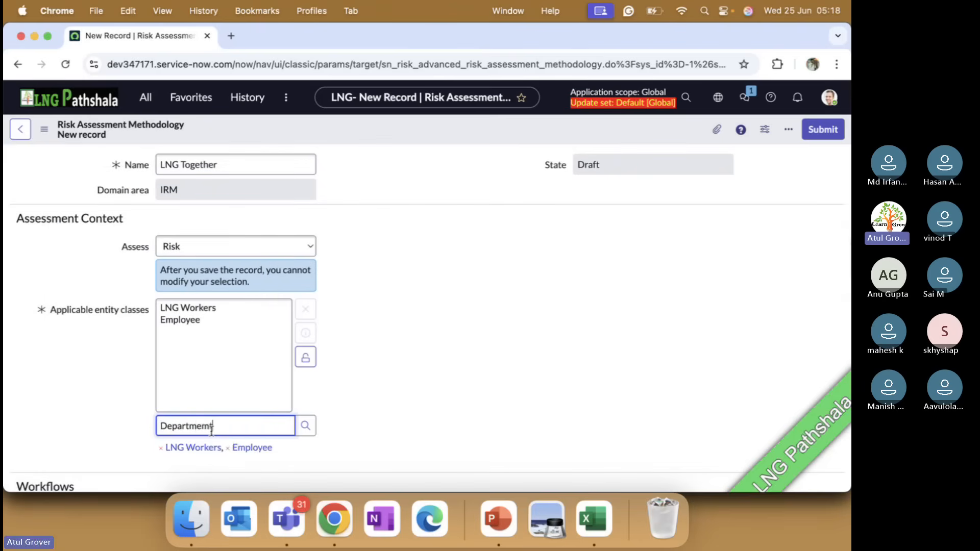
key(BackSpace)
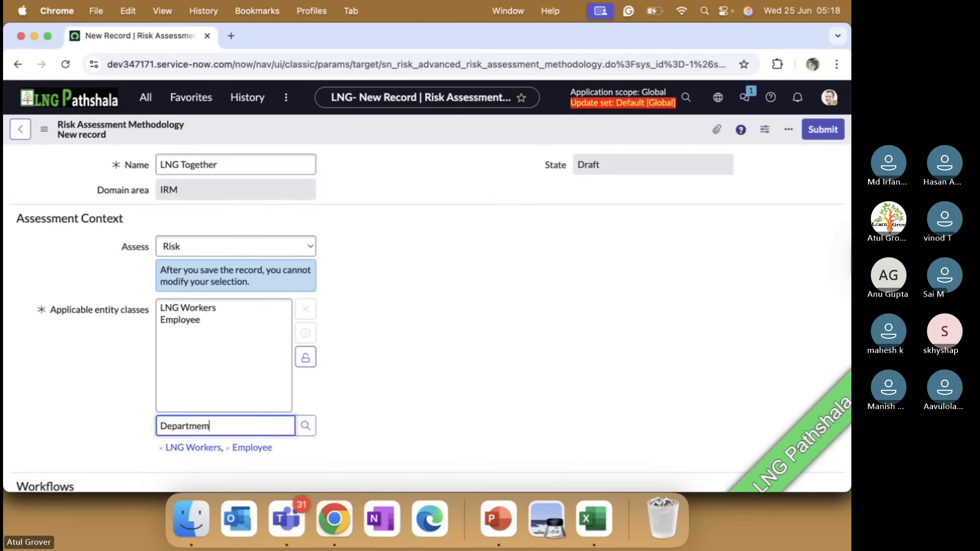
text(t)
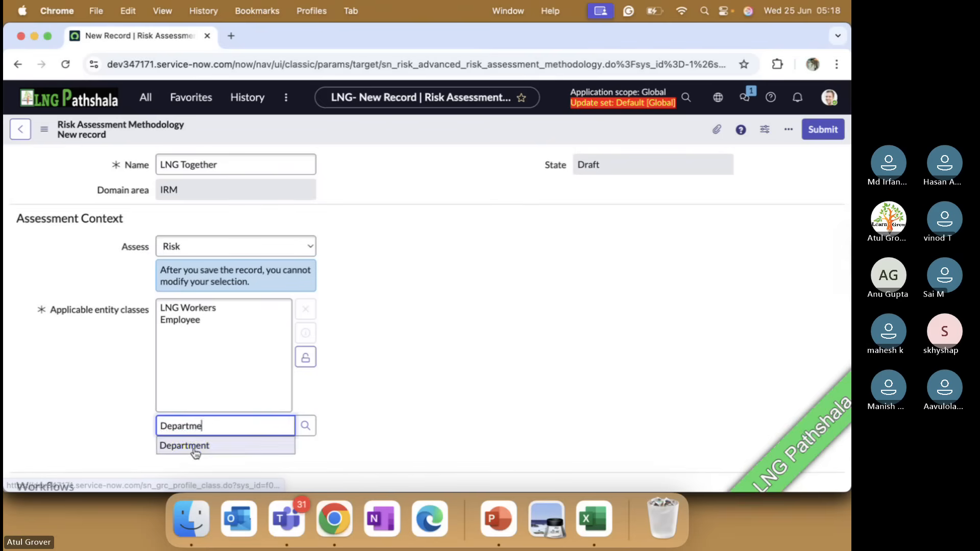
click(214, 445)
click(306, 357)
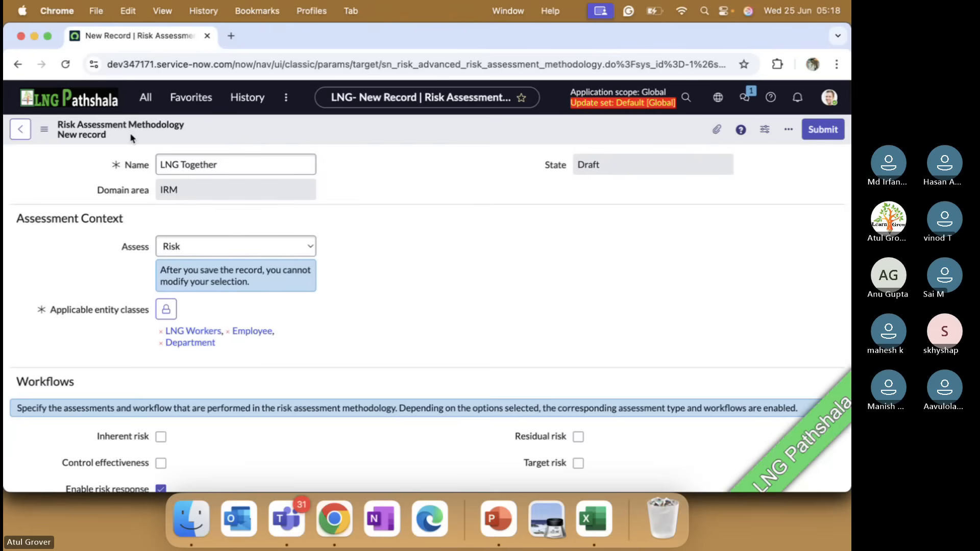
Check the Microsoft Teams meeting window and return to the methodology record in Chrome.
key(super+Tab)
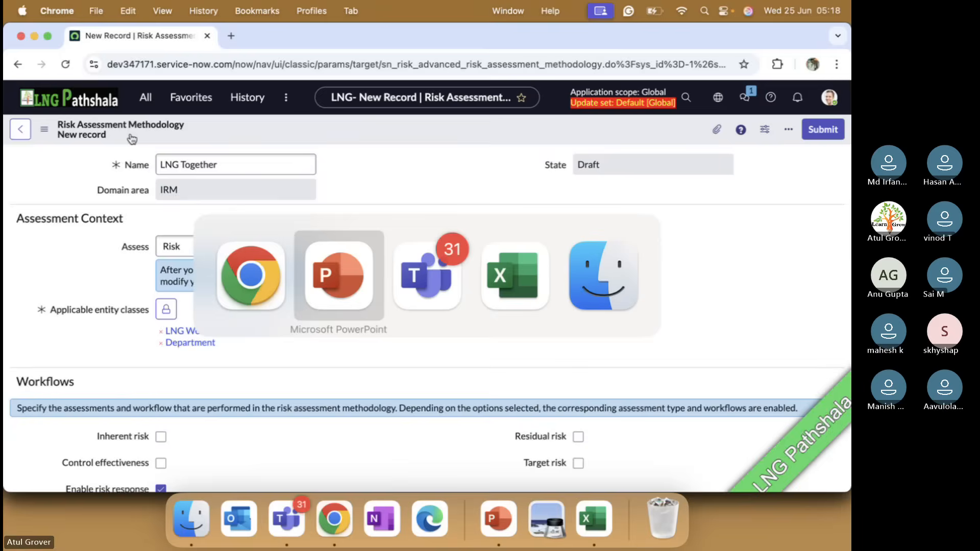
key(super+Tab)
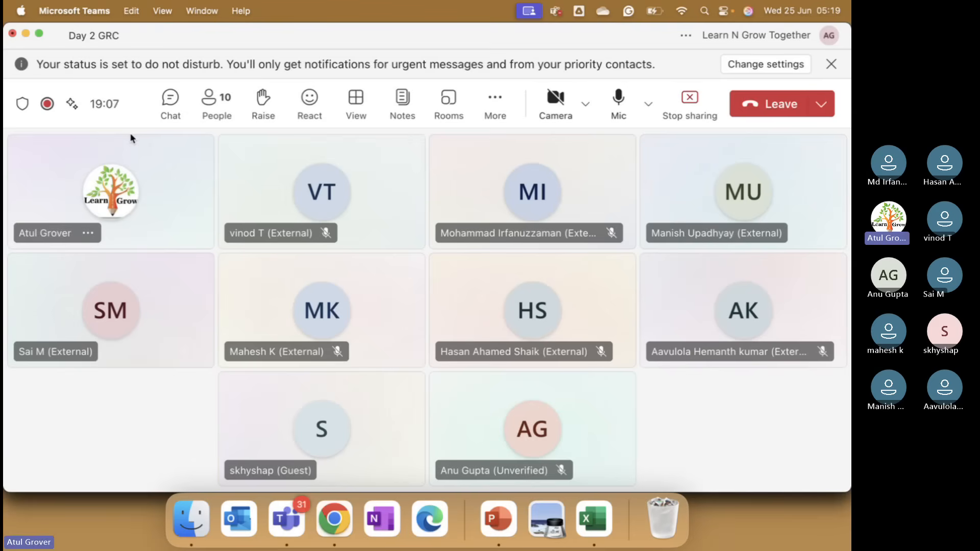
key(super+Tab)
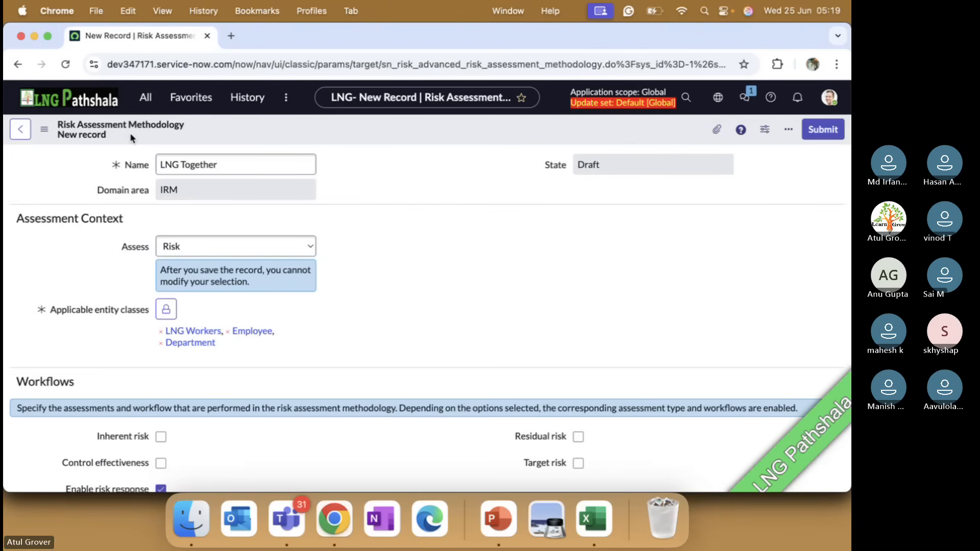
Switch to PowerPoint and go back to the Risk Assessment Methodology slide, number 285.
key(super+Tab)
key(super+Tab)
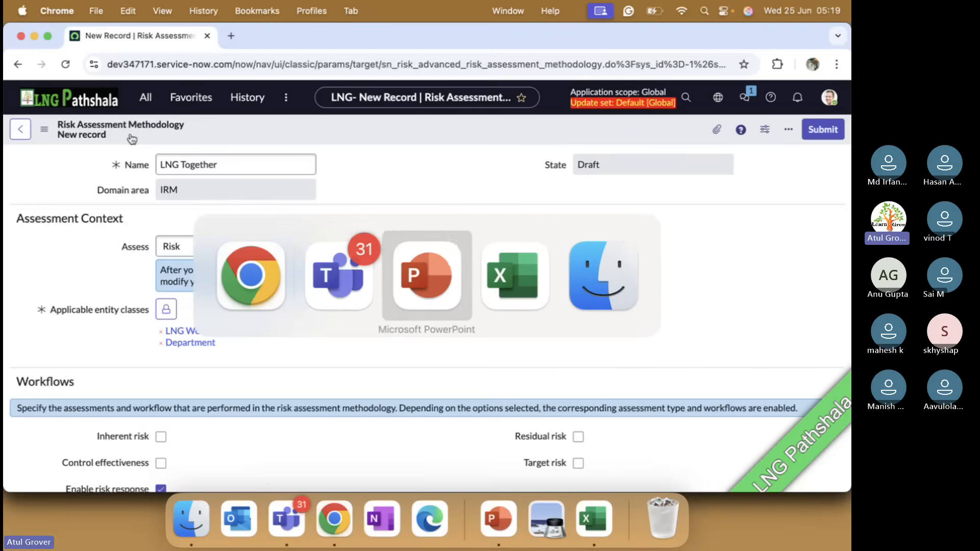
key(Up)
key(Up)
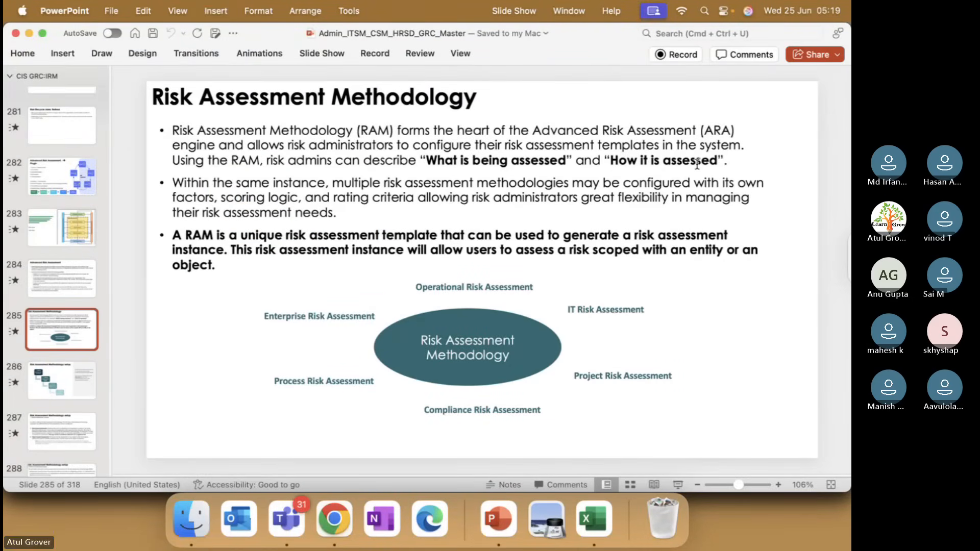
Return to the methodology record in Chrome and highlight the Workflows heading.
key(super+Tab)
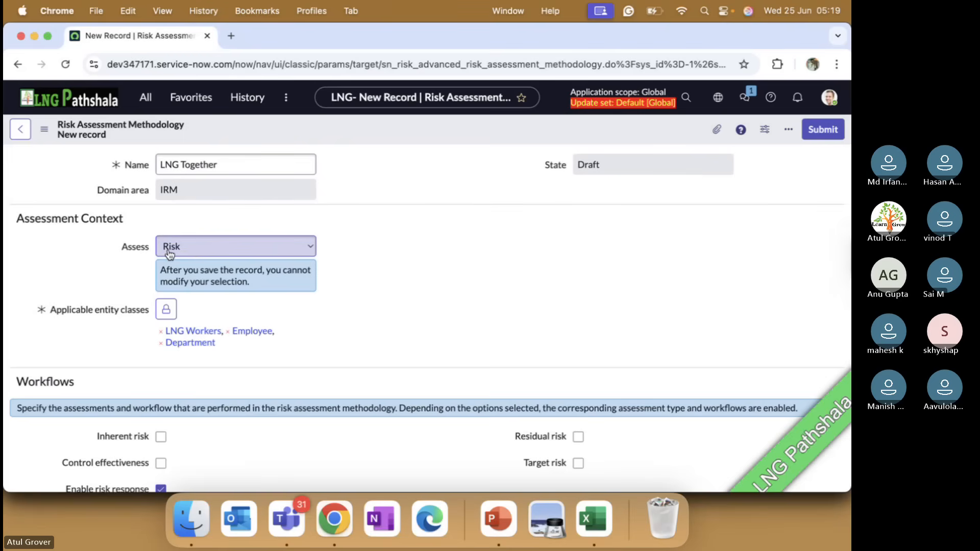
scroll(356, 319, down, 3)
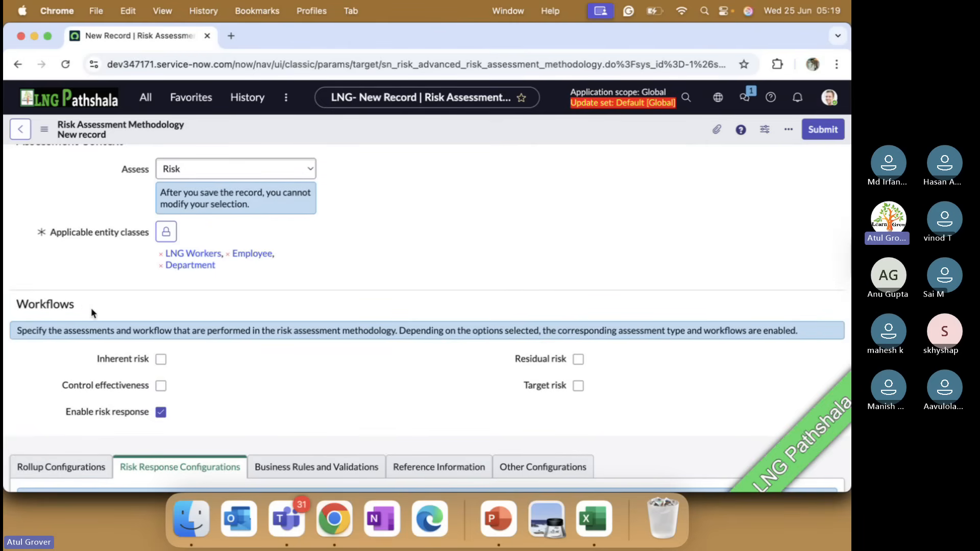
drag(84, 307, 14, 310)
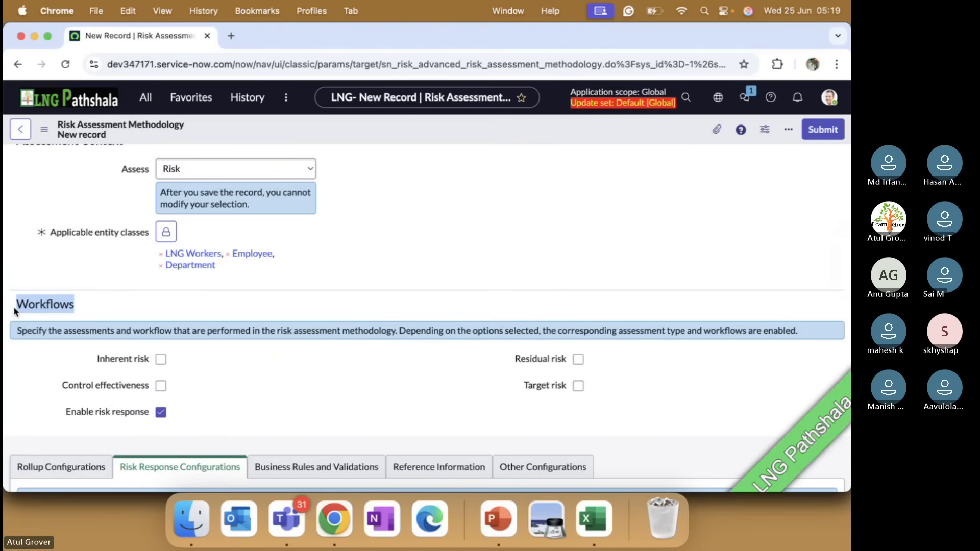
Switch to the PowerPoint slide, check the Microsoft Teams meeting window and return to the slide.
key(super+Tab)
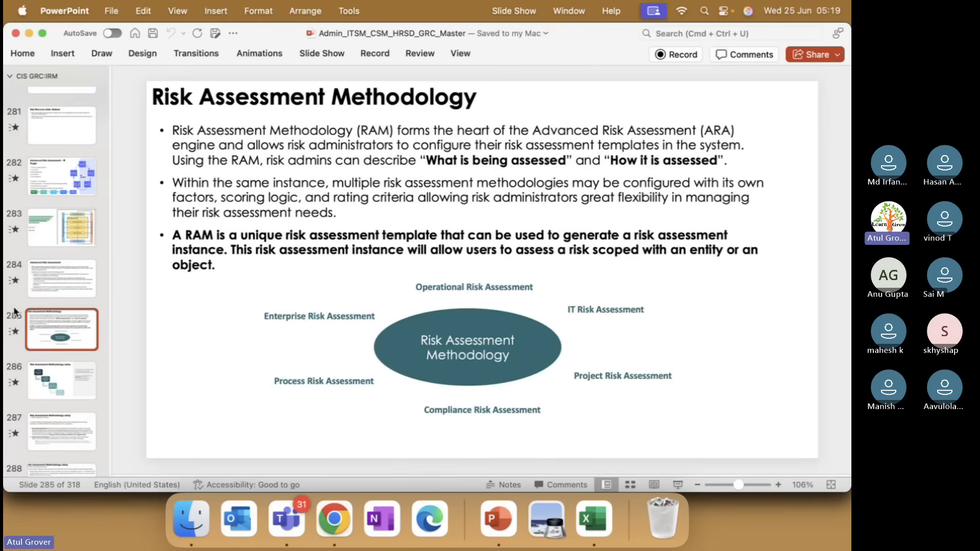
key(super+Tab)
key(super+Tab)
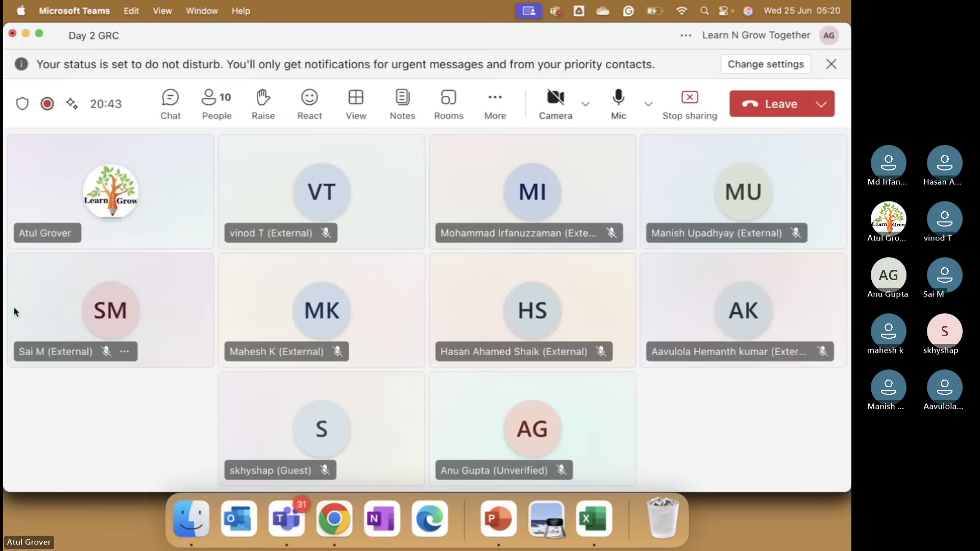
key(super+Tab)
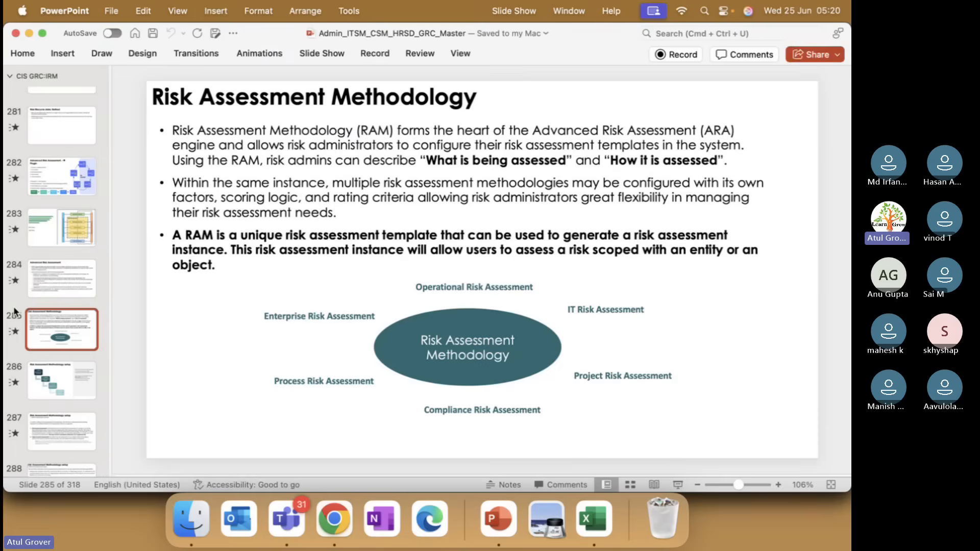
Return to Chrome and enable Inherent risk, Control effectiveness and Residual risk in the methodology's Workflows section.
key(super+Tab)
key(super+Tab)
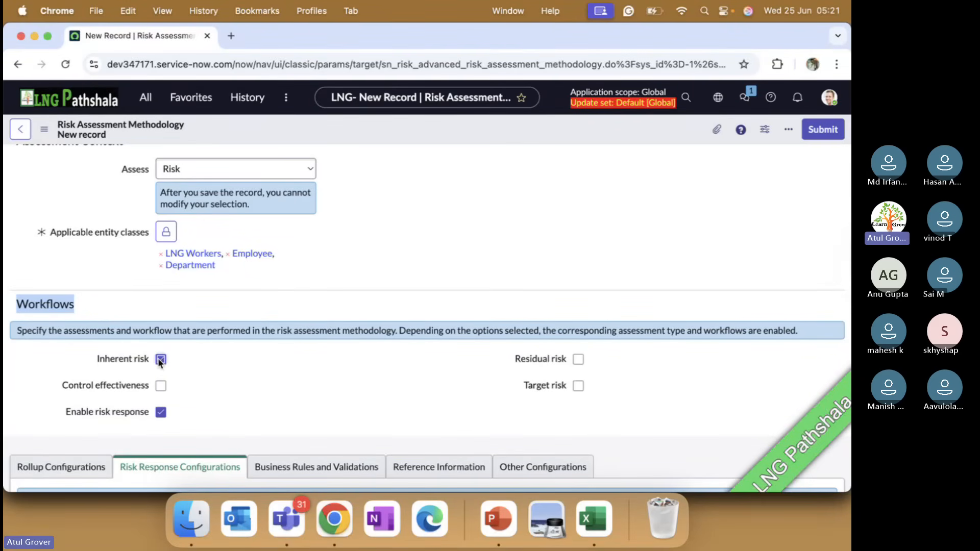
click(160, 386)
click(579, 359)
scroll(356, 228, up, 3)
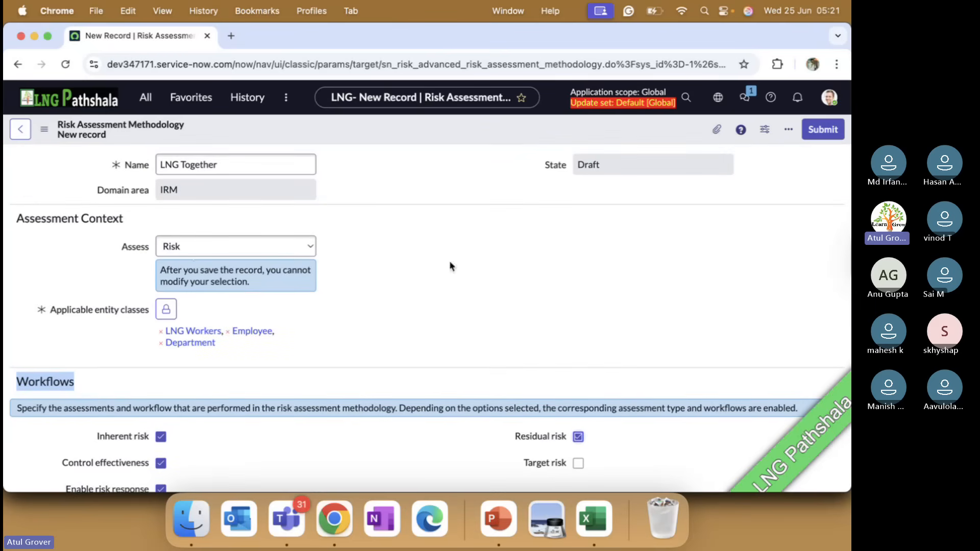
scroll(451, 266, down, 5)
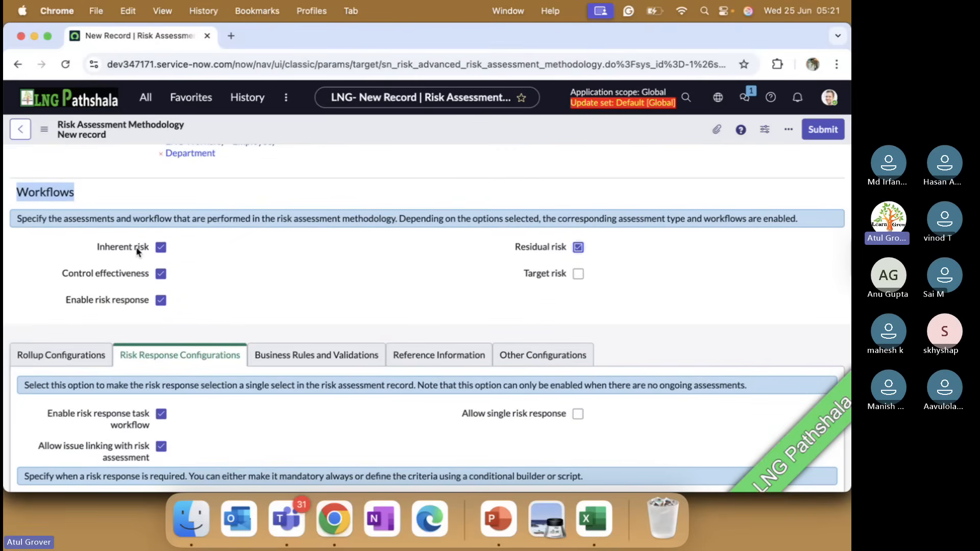
mouse_move(133, 250)
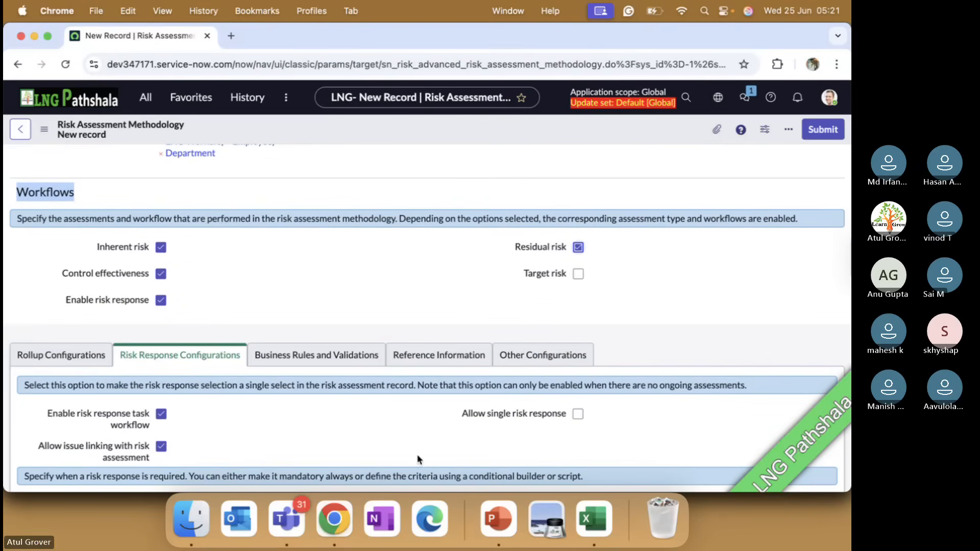
Switch to PowerPoint, go to slide 288 on defining the assessment types and highlight the "Inherent risk" label.
click(499, 530)
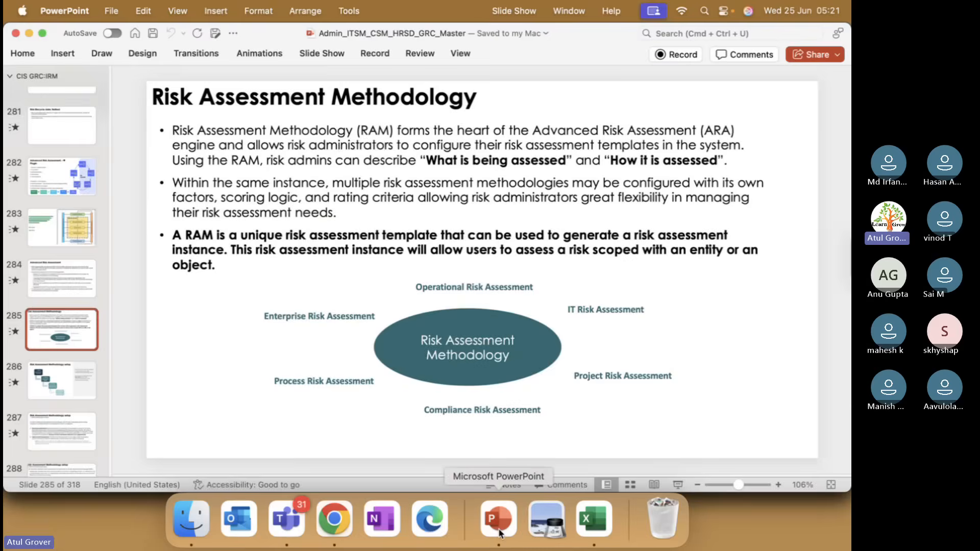
key(Down)
key(Down)
key(Down)
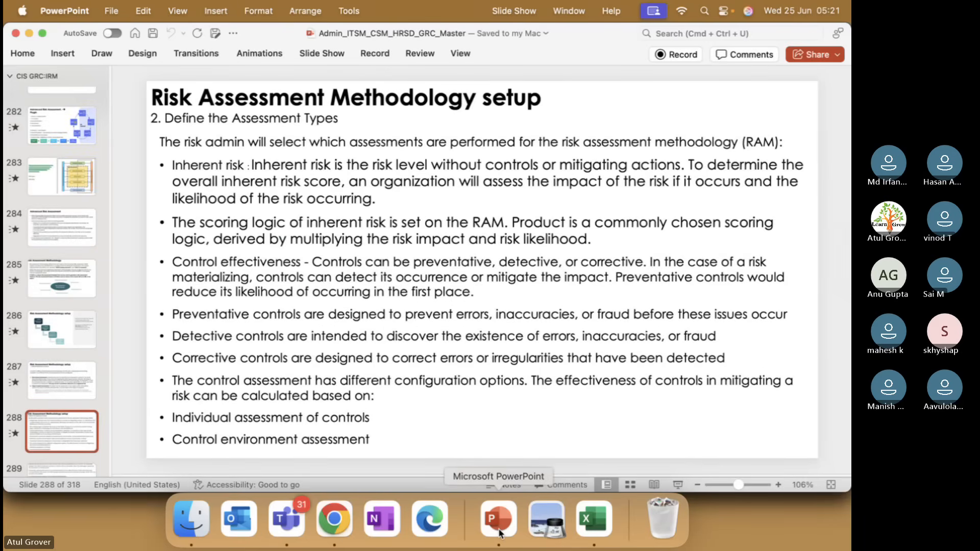
key(Down)
key(Up)
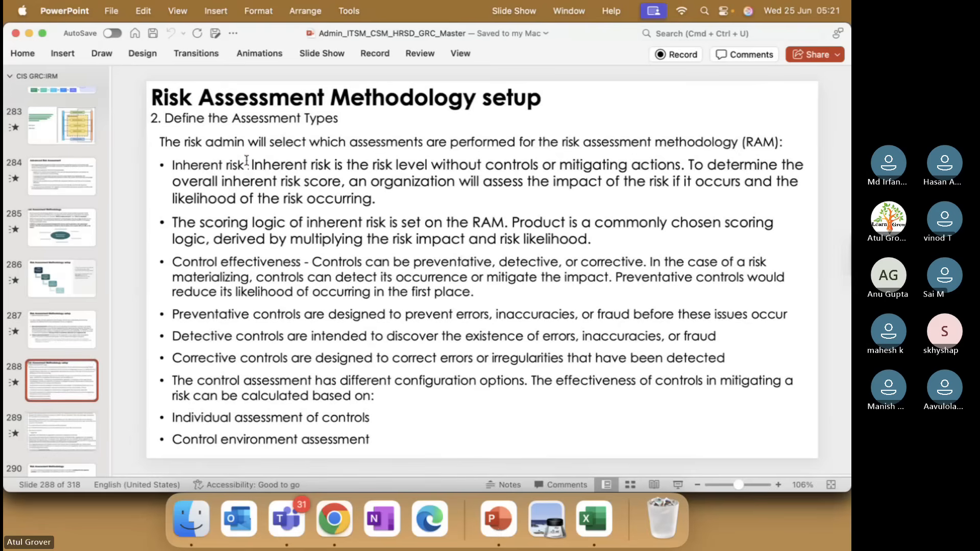
drag(247, 162, 172, 164)
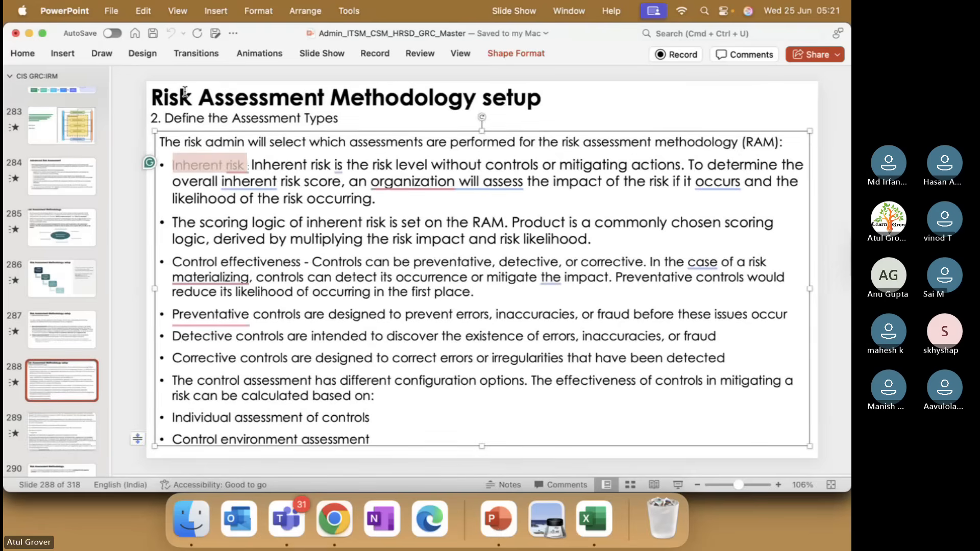
Bold the "Inherent risk" and "Control effectiveness" labels in the slide's bullets.
key(super+b)
click(305, 261)
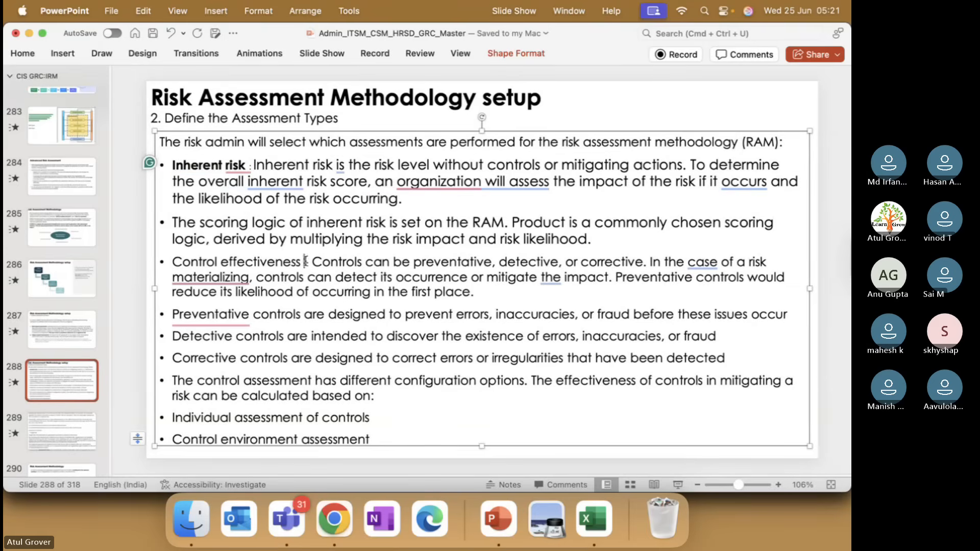
drag(305, 262, 170, 263)
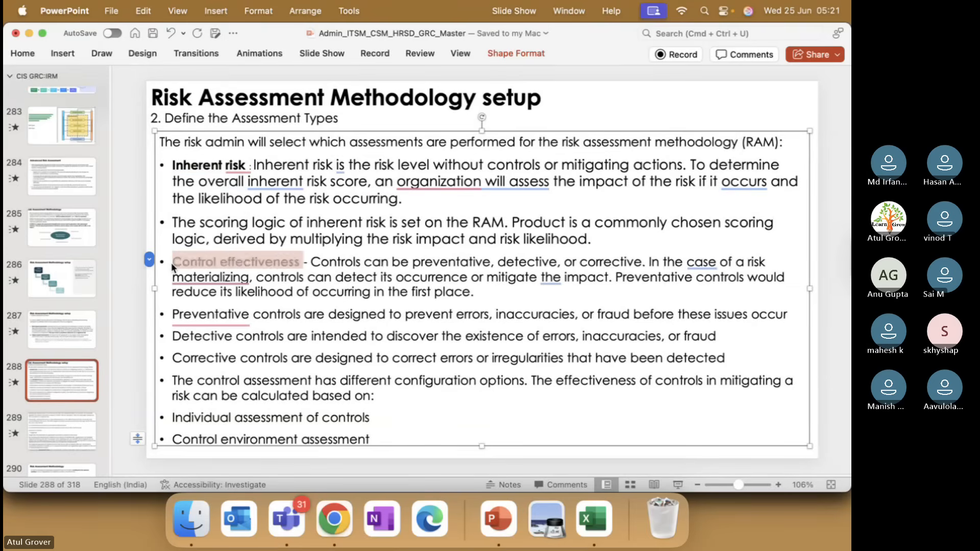
Check the methodology's Workflows section in Chrome and the Microsoft Teams meeting window, and return to the PowerPoint slide.
key(super+Tab)
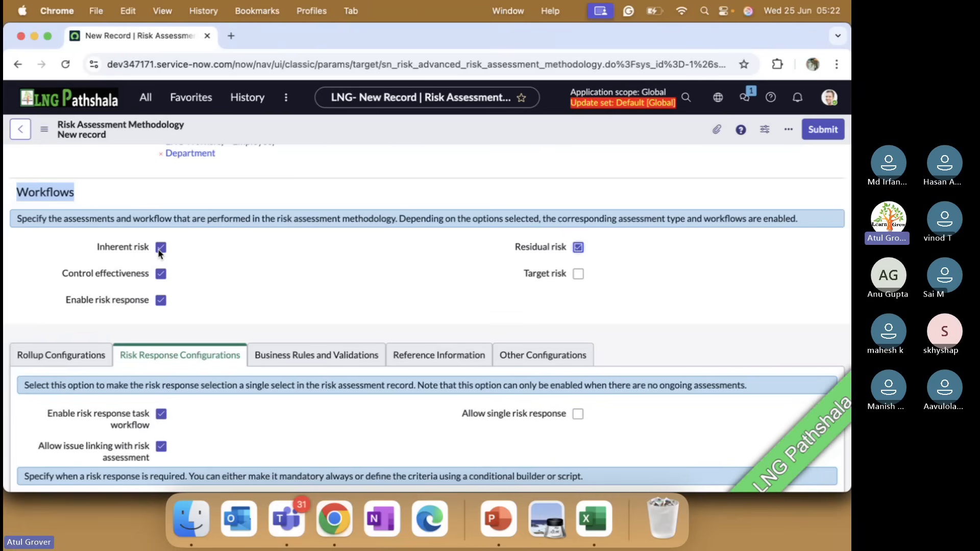
key(super+Tab)
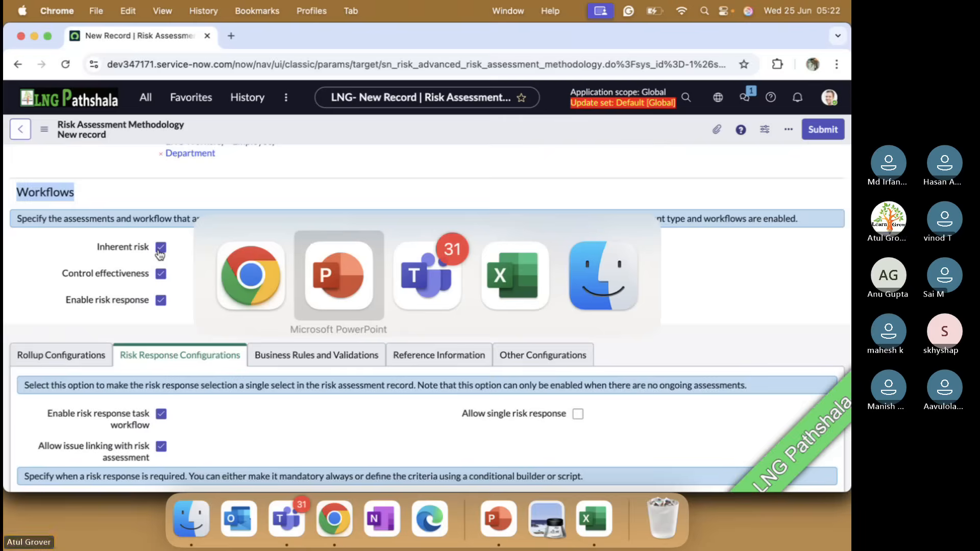
key(super+Tab)
key(super+Tab)
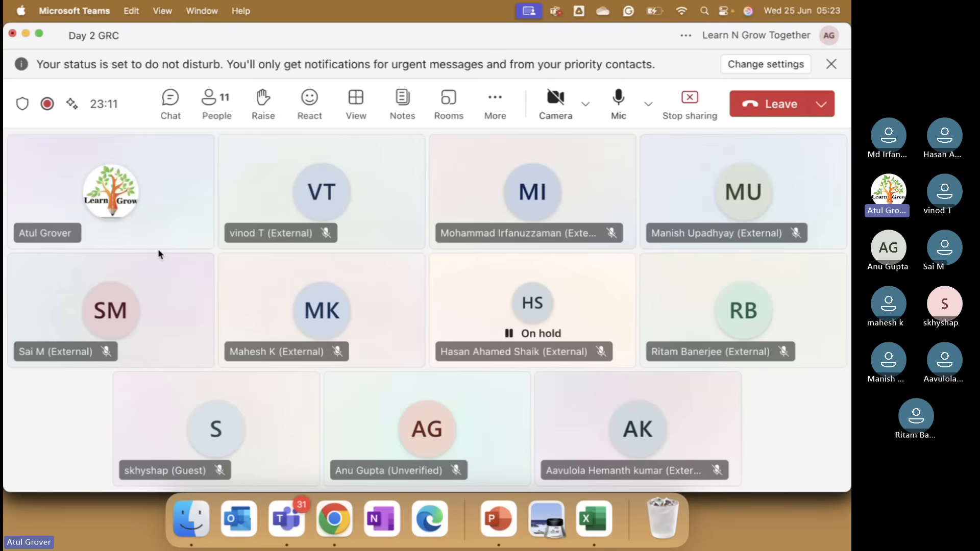
key(super+Tab)
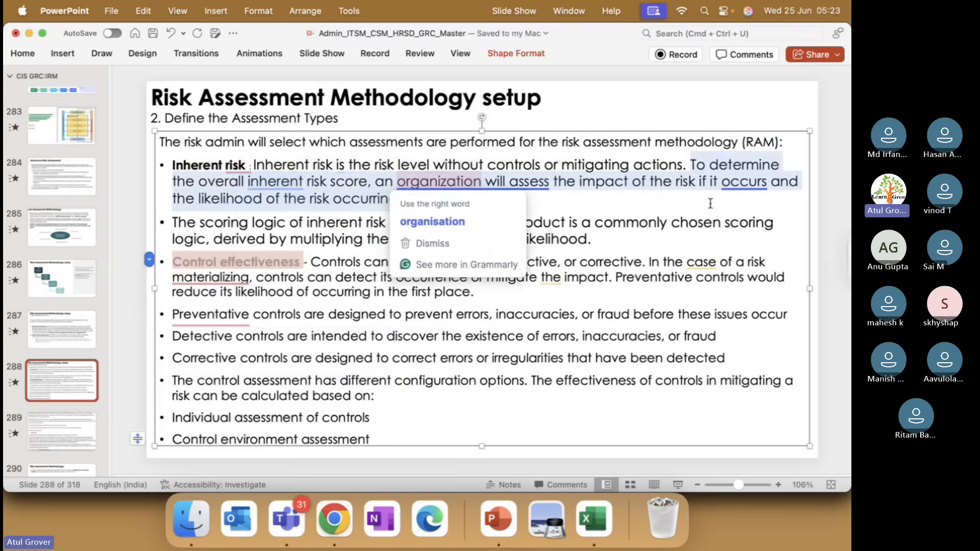
Bold the phrase "risk level without controls or mitigating actions" in the Inherent risk bullet.
click(394, 164)
drag(395, 164, 684, 160)
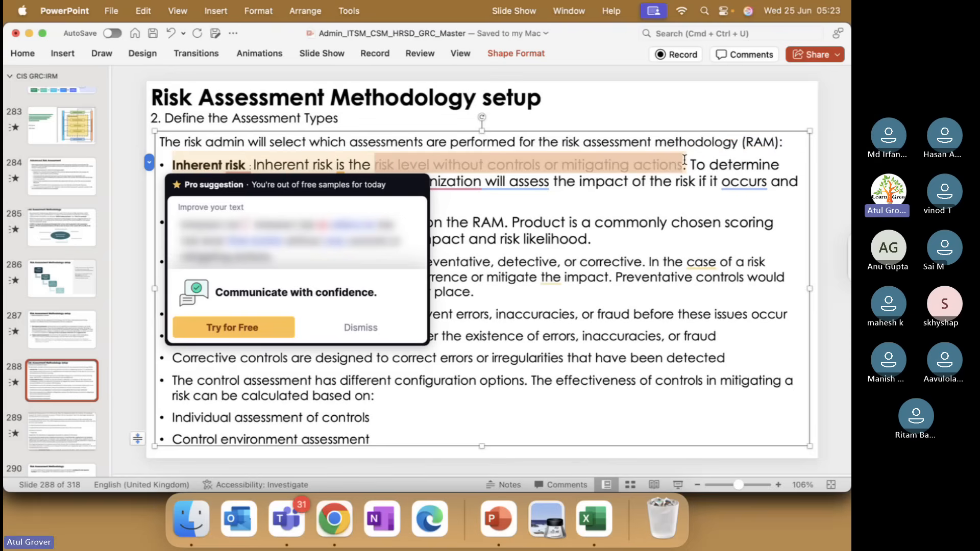
key(super+b)
click(684, 203)
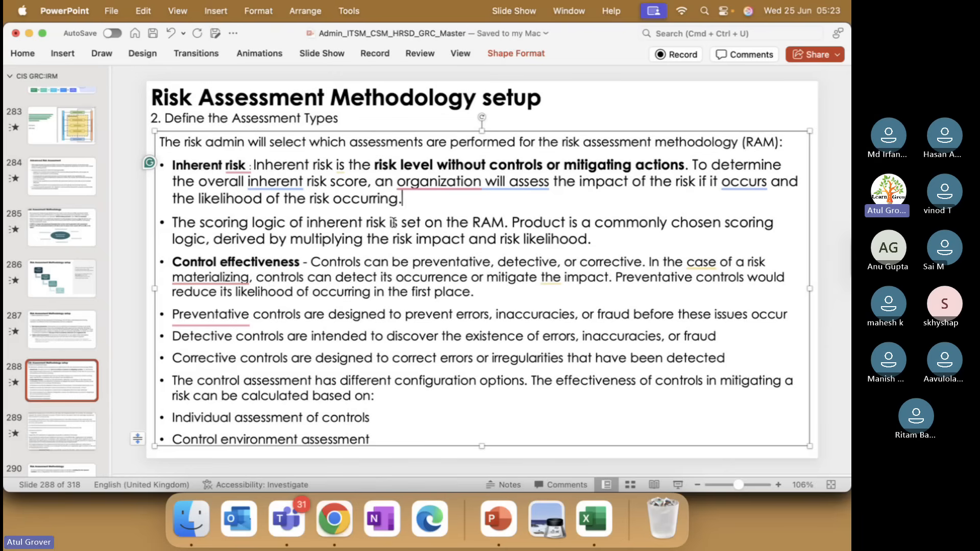
Return to Chrome and disable Control effectiveness and Residual risk in the methodology's Workflows section.
key(super+Tab)
key(super+Tab)
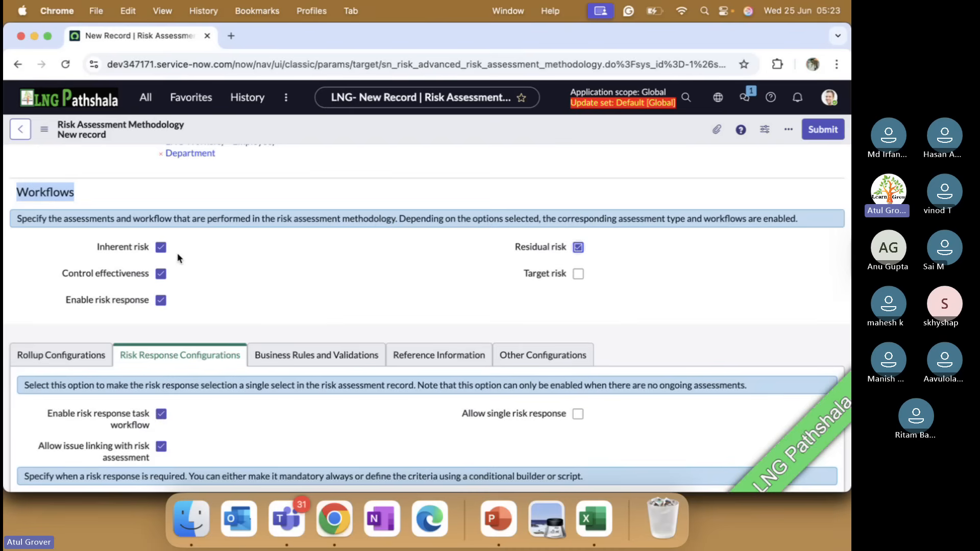
click(161, 273)
click(578, 247)
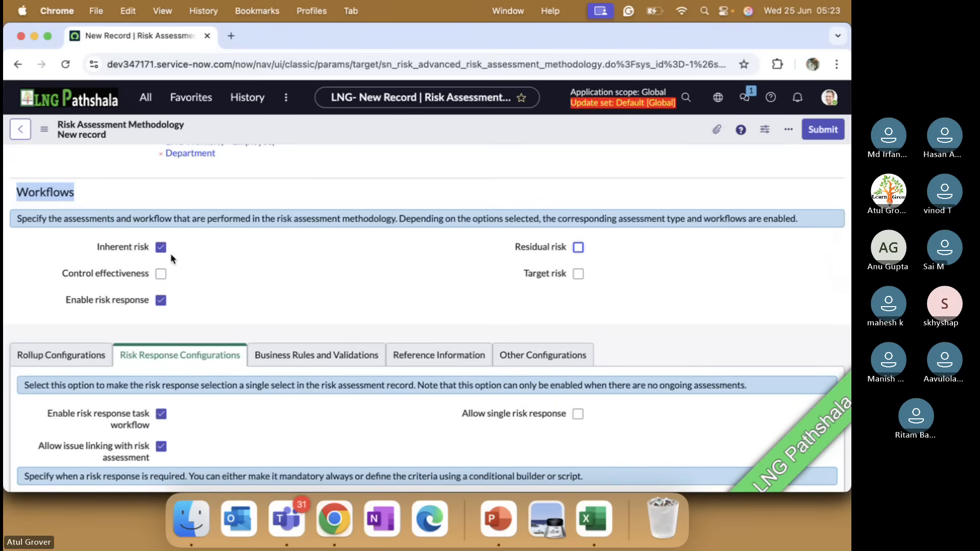
Review the methodology's assessment context and workflow selections, and show its rollup configurations.
scroll(172, 258, up, 5)
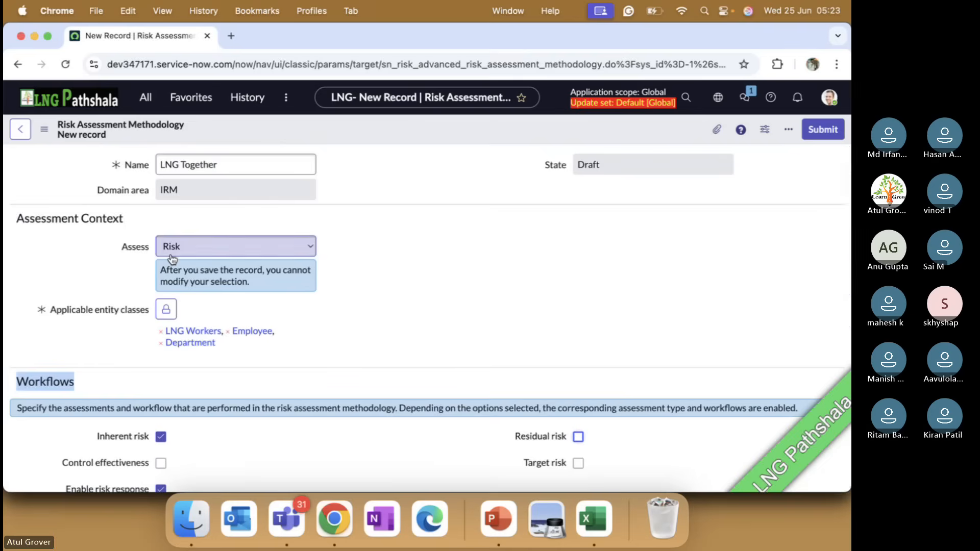
scroll(172, 259, down, 3)
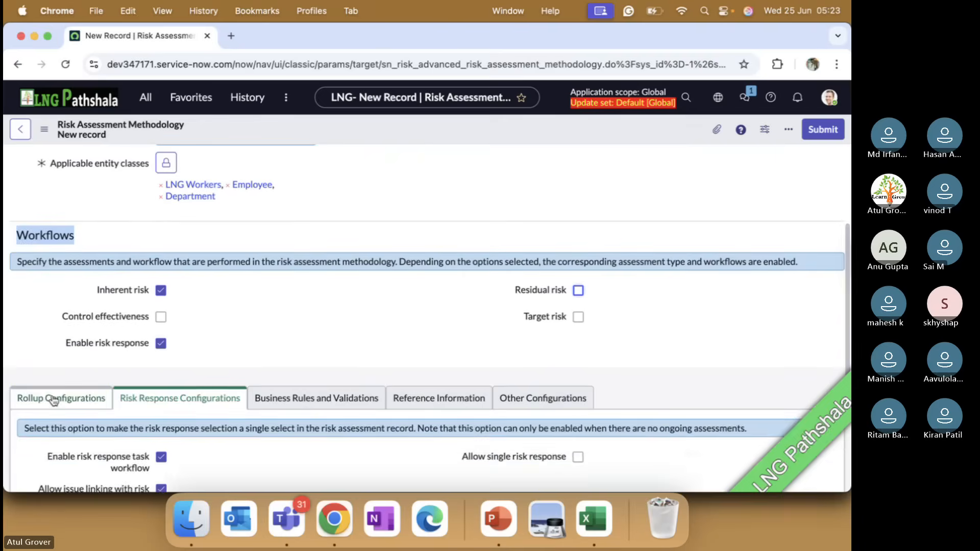
click(54, 398)
scroll(332, 317, up, 3)
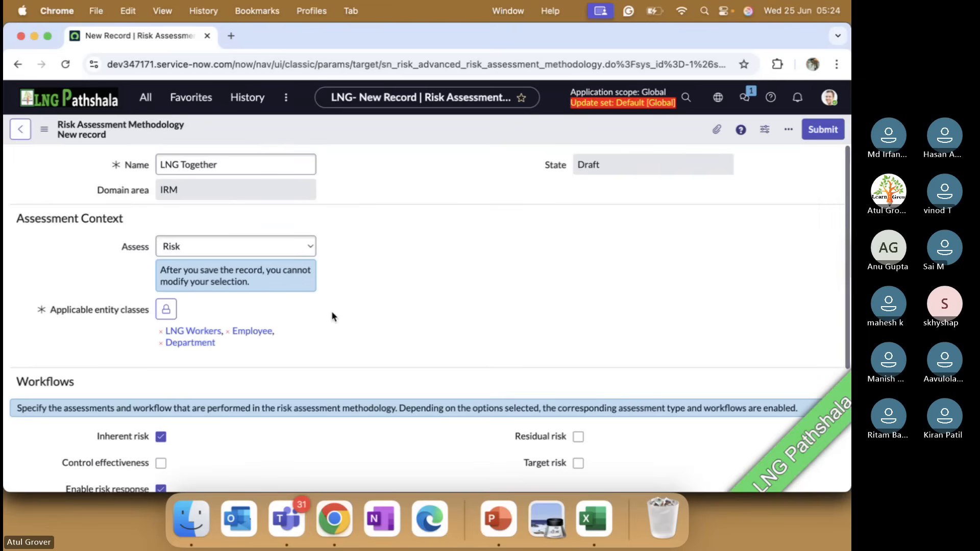
scroll(332, 317, down, 3)
Switch to PowerPoint and bold "Controls can be preventative, detective, or corrective" in the Control effectiveness bullet.
key(super+Tab)
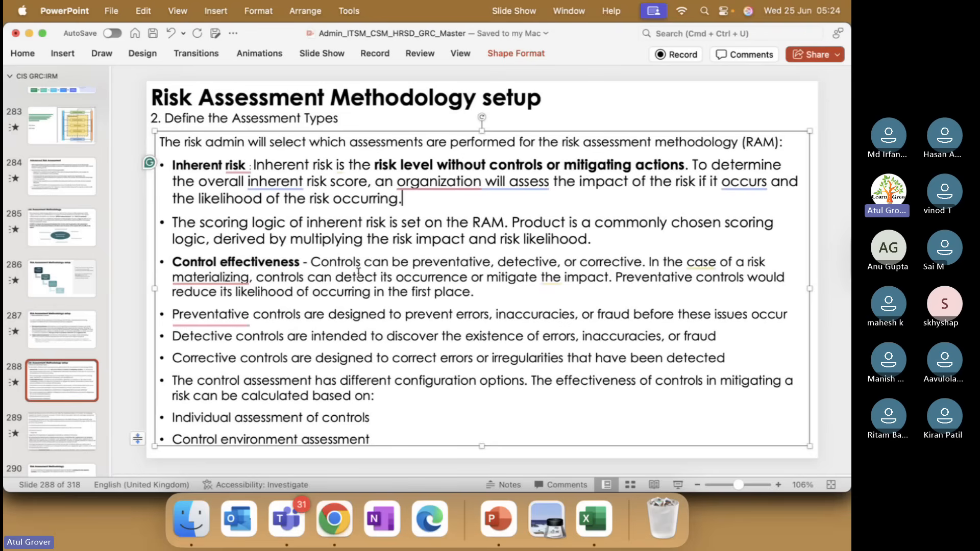
drag(312, 262, 645, 264)
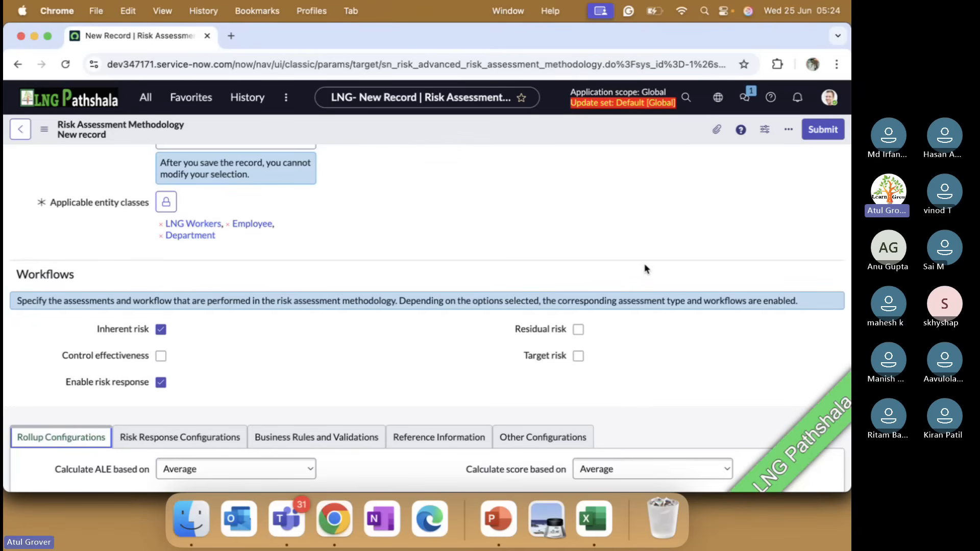
key(super+Tab)
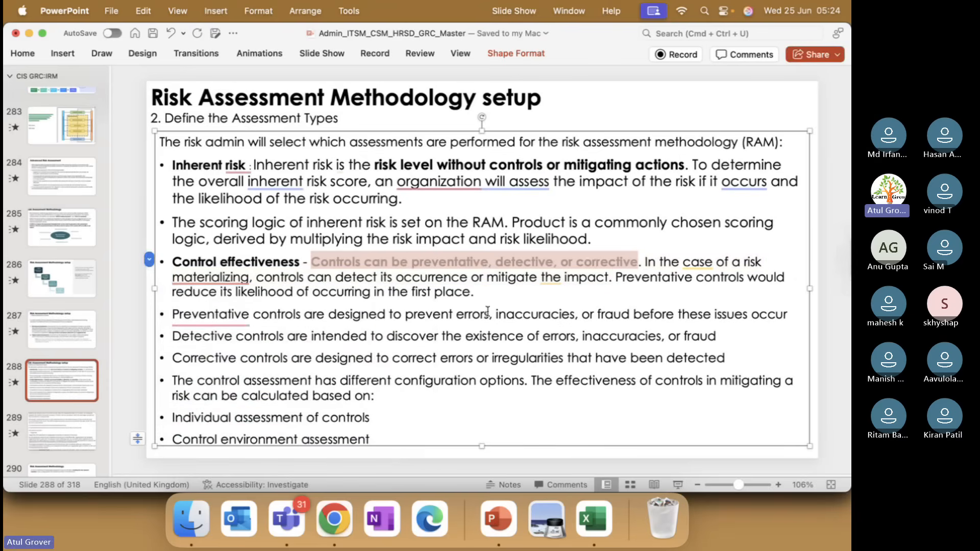
Bold the words "Preventative" and "Detective" at the start of their control definition bullets.
mouse_move(245, 322)
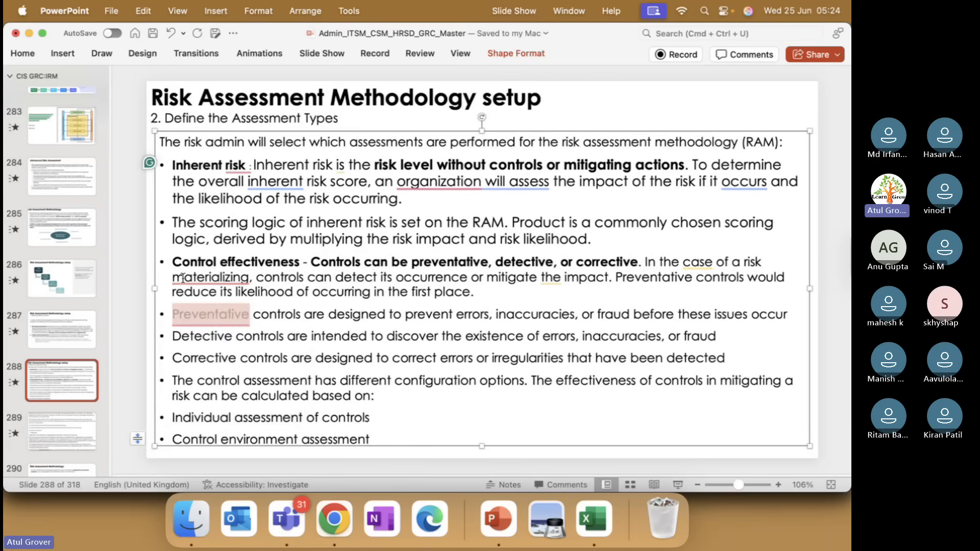
mouse_move(186, 279)
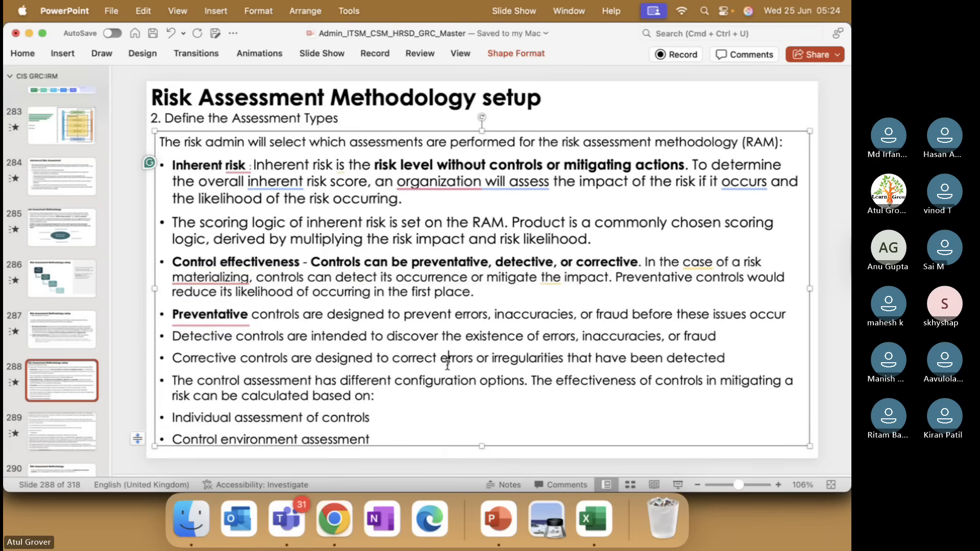
drag(233, 336, 173, 336)
key(super+b)
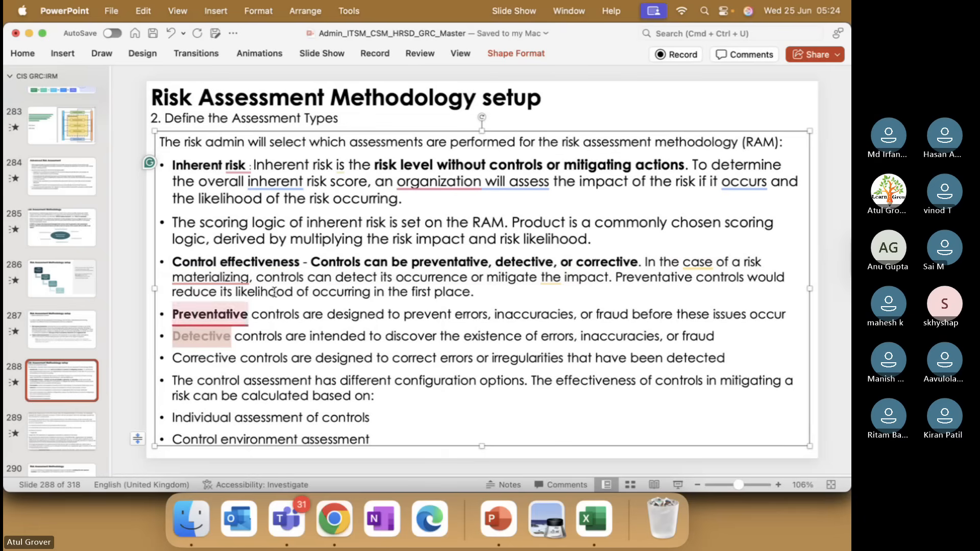
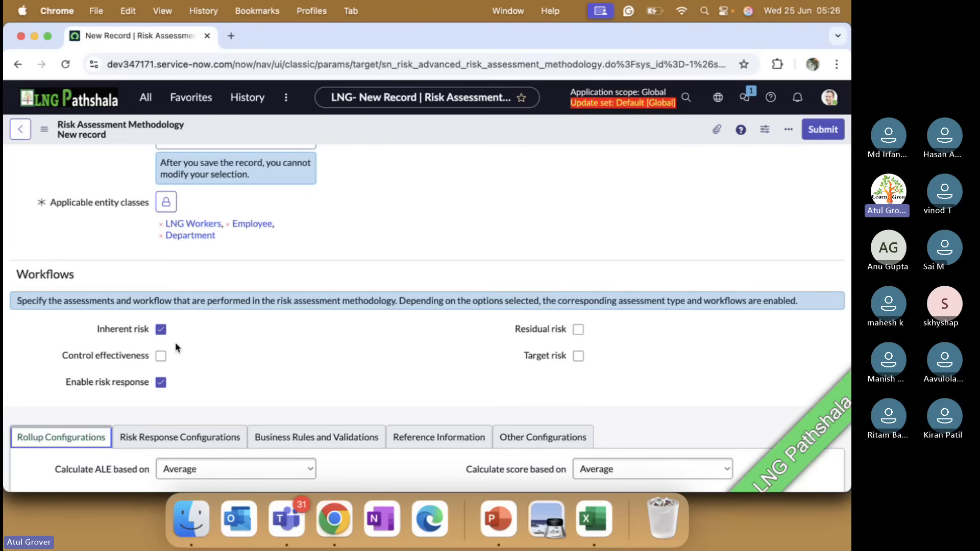
Enable Control effectiveness, Residual risk and Target risk in the methodology's Workflows section.
click(161, 355)
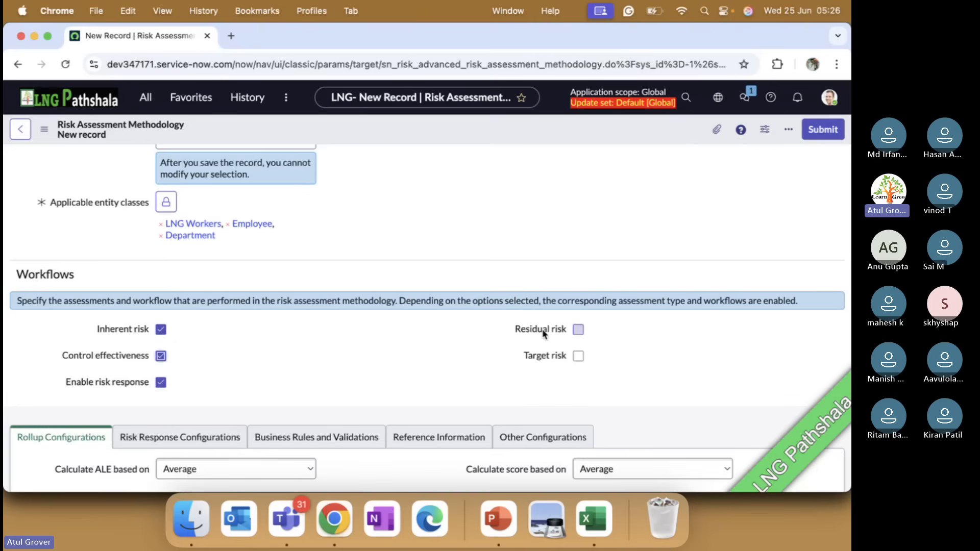
click(578, 329)
click(577, 357)
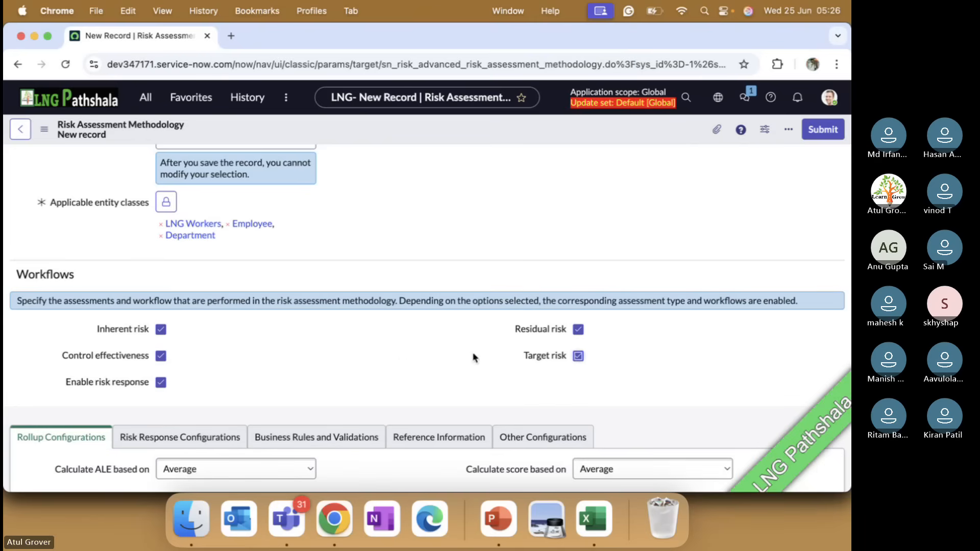
Save the new risk assessment methodology record while staying on its form.
scroll(341, 379, down, 2)
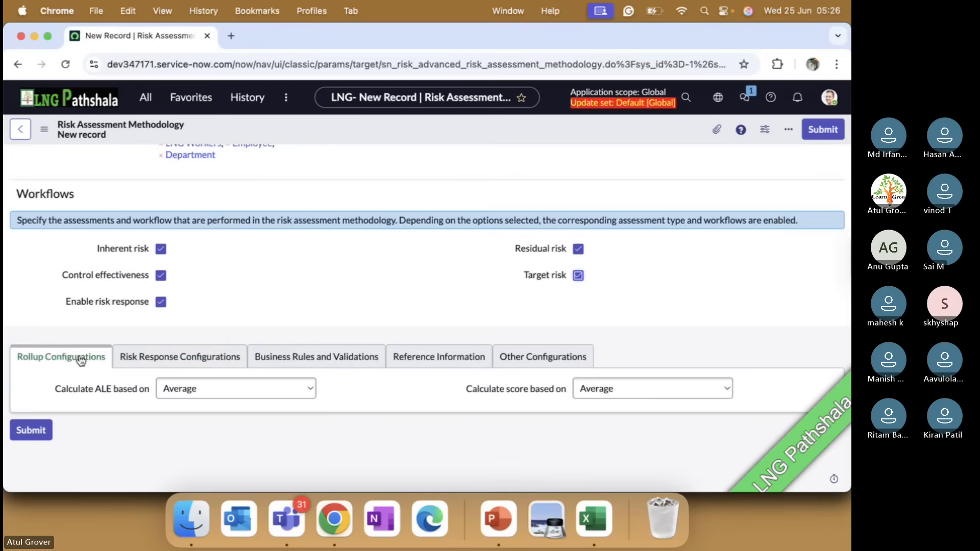
scroll(310, 302, up, 4)
scroll(337, 245, down, 3)
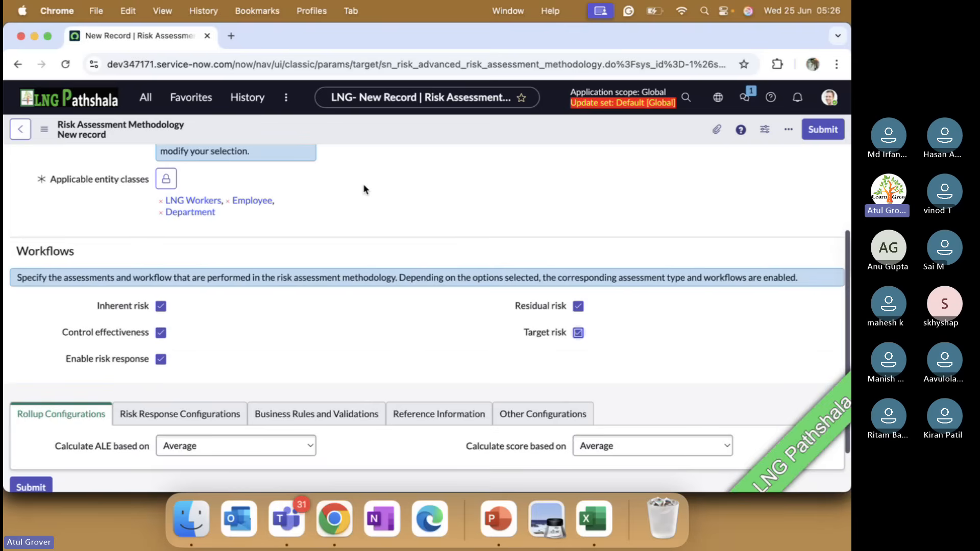
right_click(408, 137)
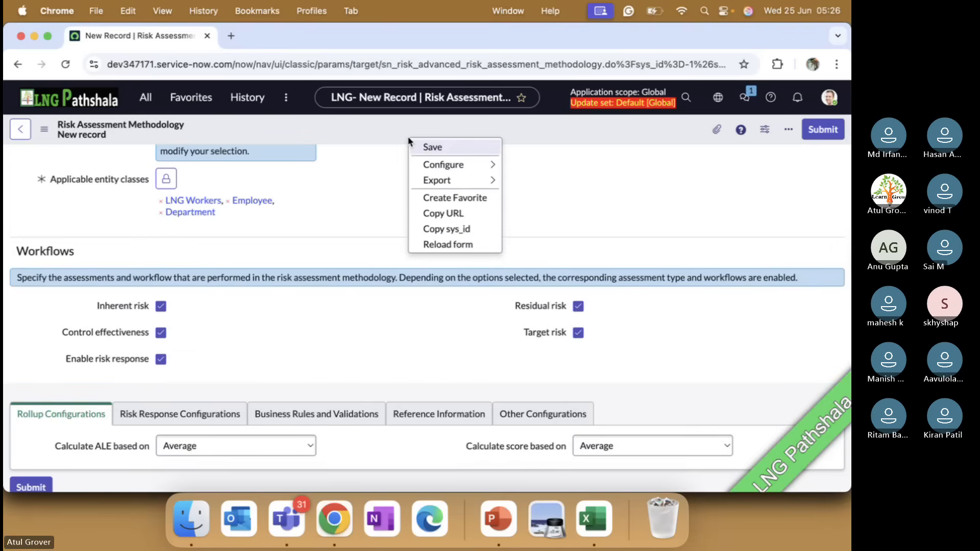
click(416, 147)
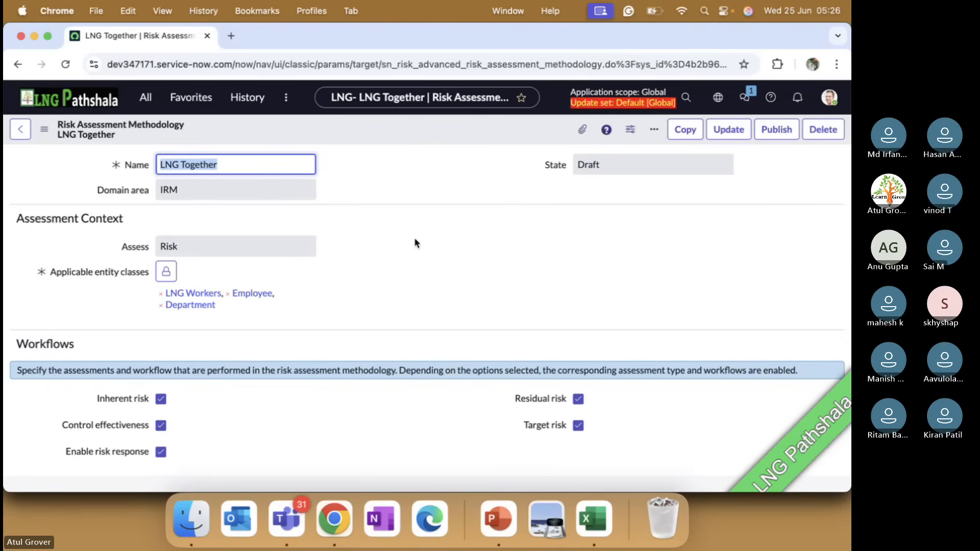
Review the saved methodology's workflows and rollup configurations, and show PowerPoint slide 290 on enabling the risk response workflow.
scroll(400, 250, down, 4)
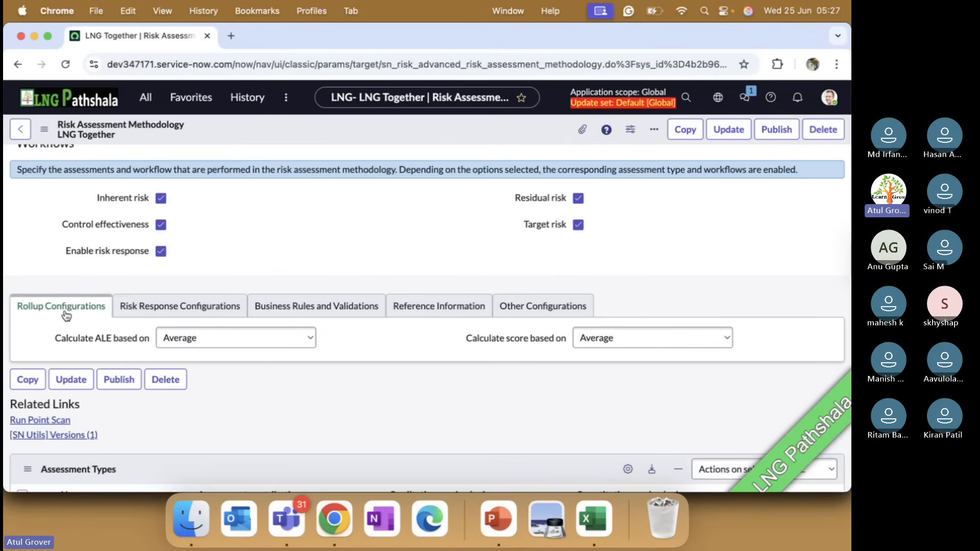
key(super+Tab)
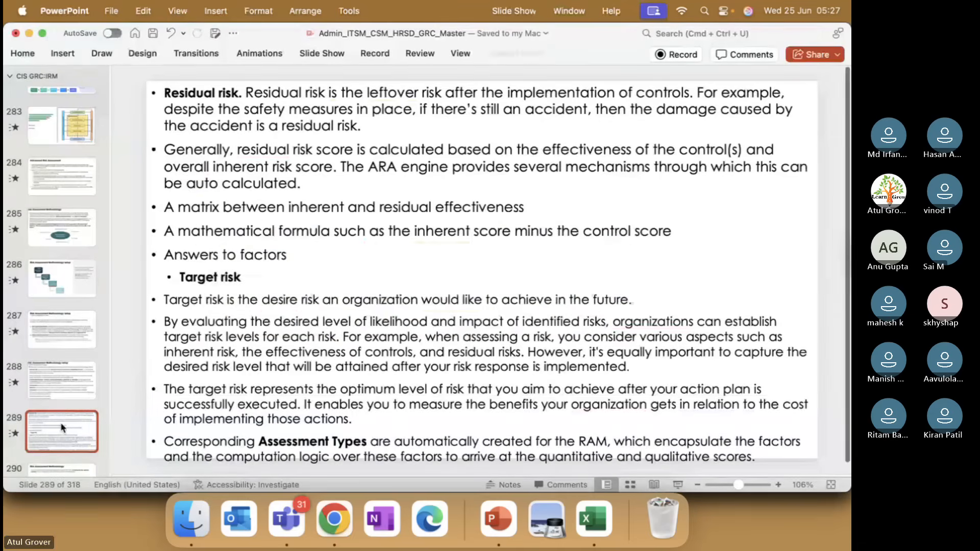
key(super+Tab)
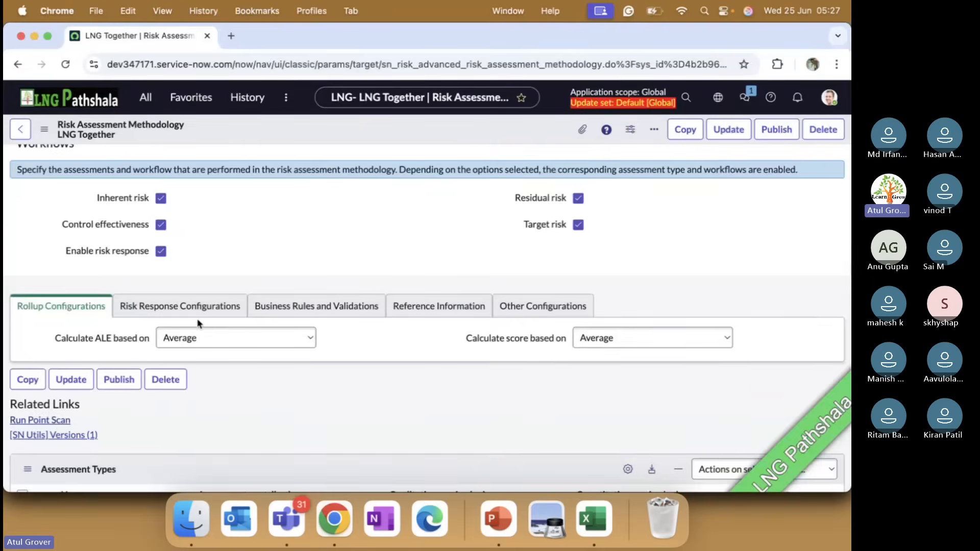
scroll(198, 323, up, 5)
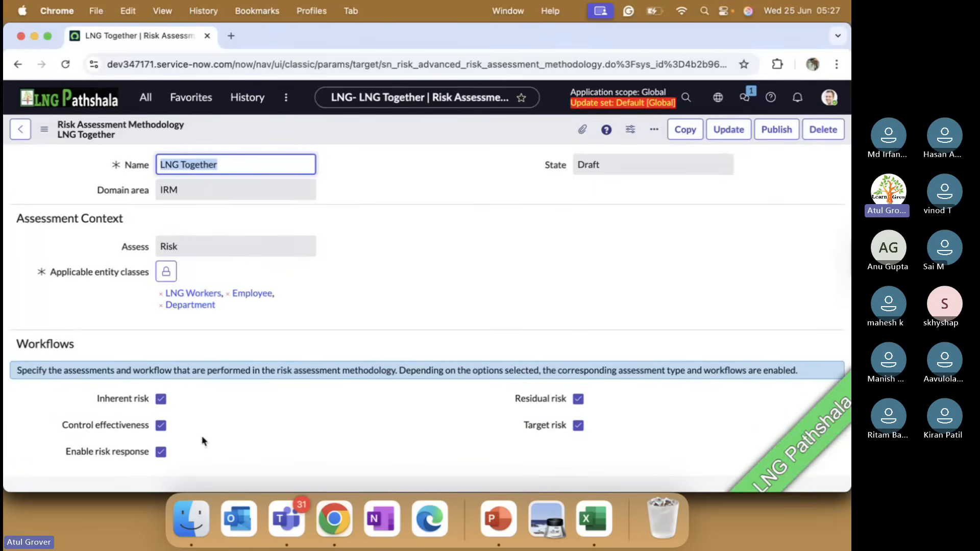
key(super+Tab)
key(Down)
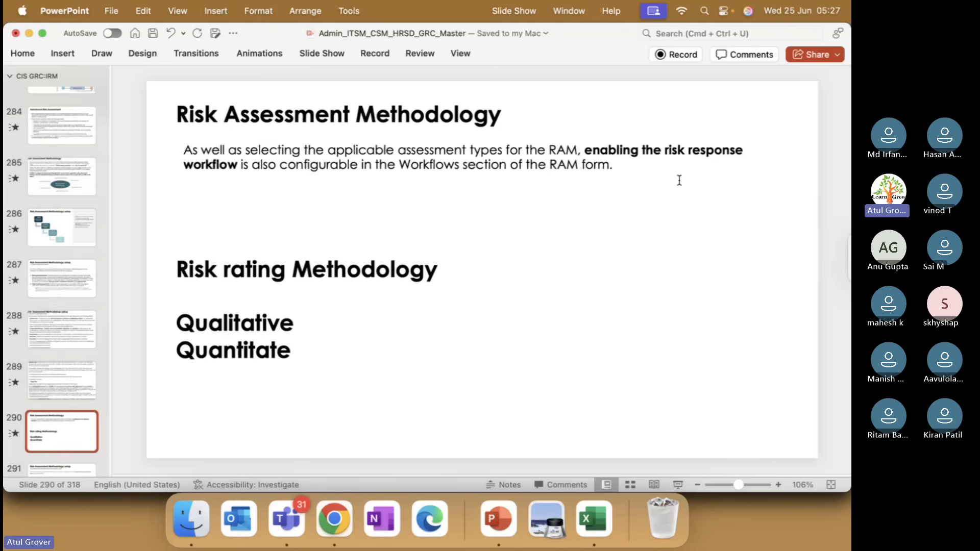
Revisit the methodology form in Chrome, and browse the PowerPoint slides on assessment type calculation logic and factors, ending at slide 293.
key(super+Tab)
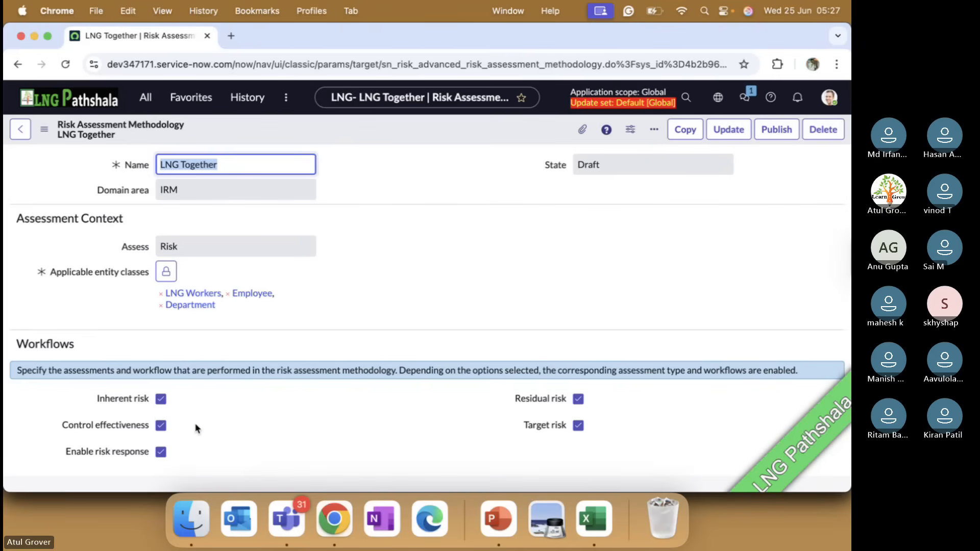
scroll(195, 428, down, 5)
scroll(195, 428, down, 5)
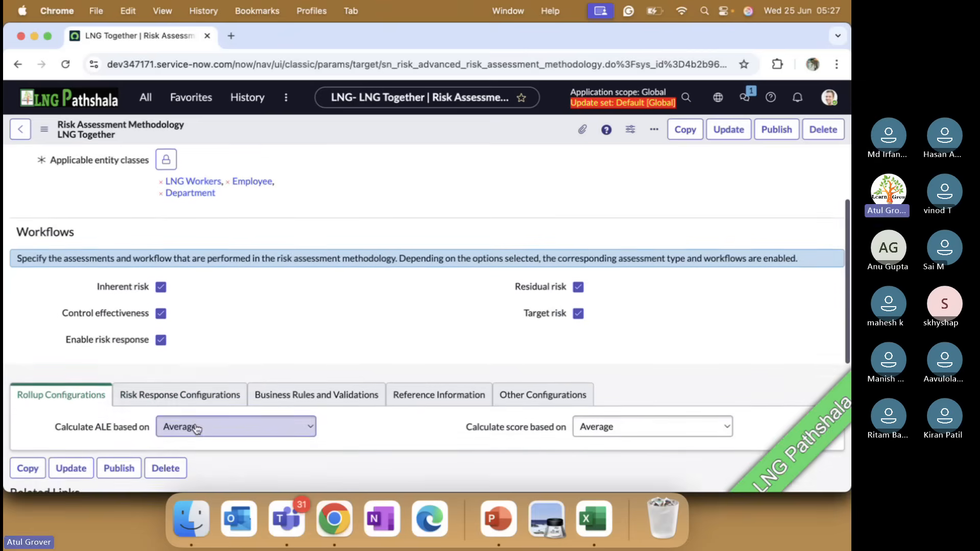
key(super+Tab)
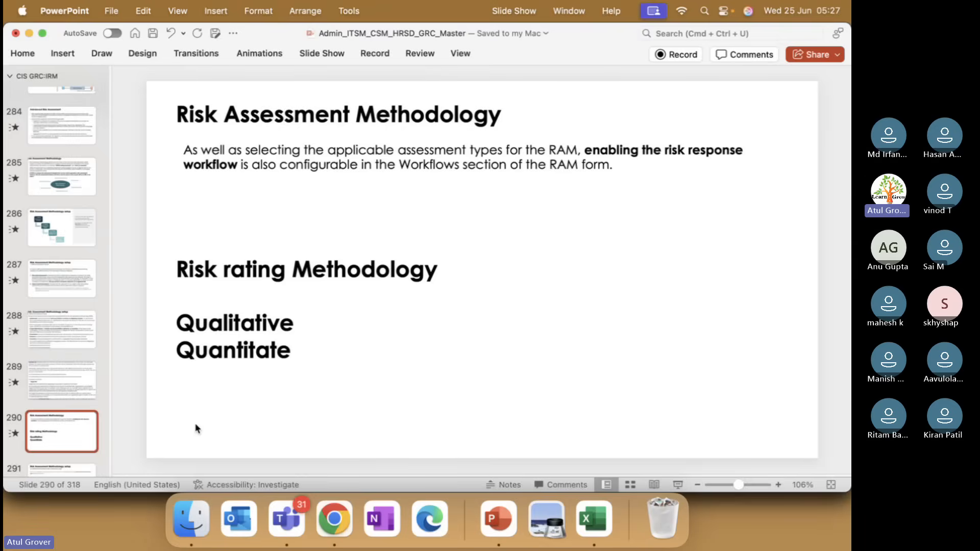
key(Down)
key(Down)
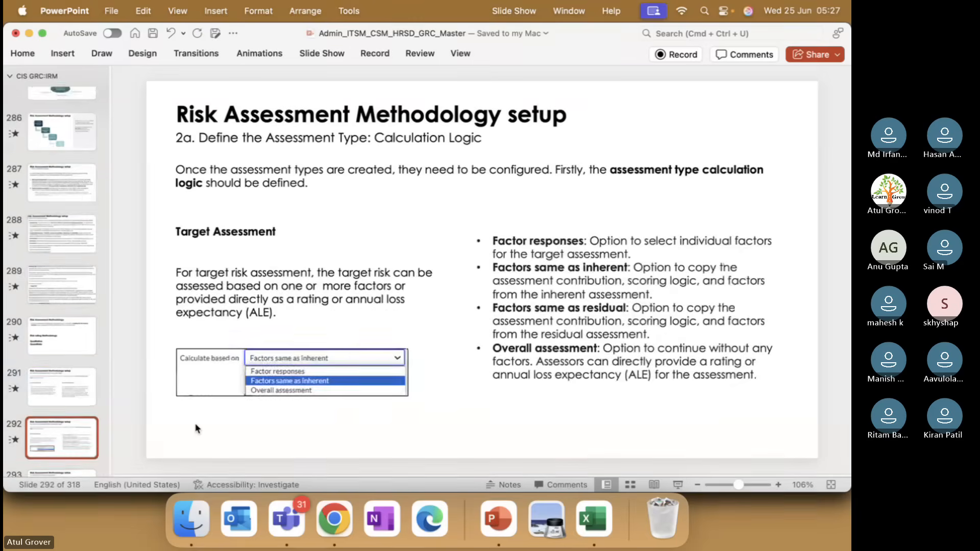
key(Down)
key(Down)
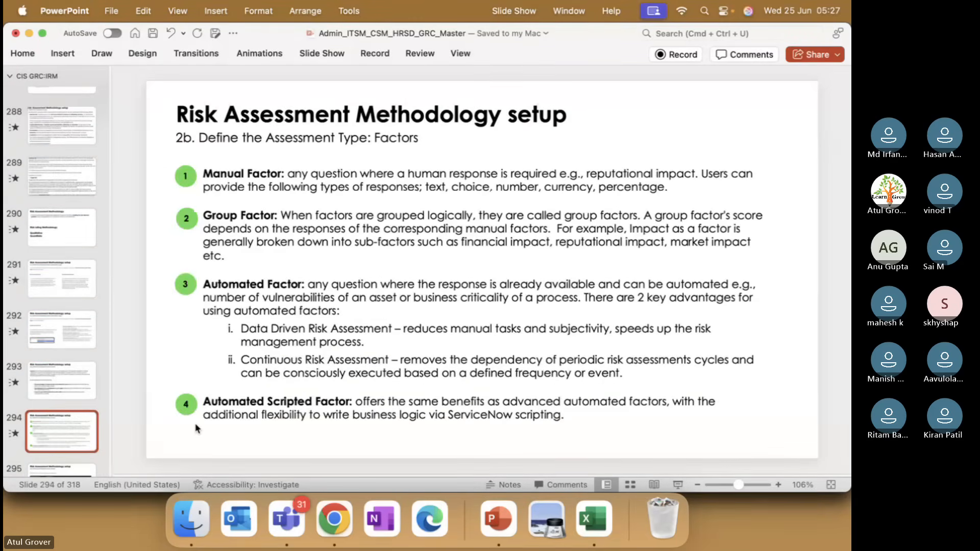
key(Up)
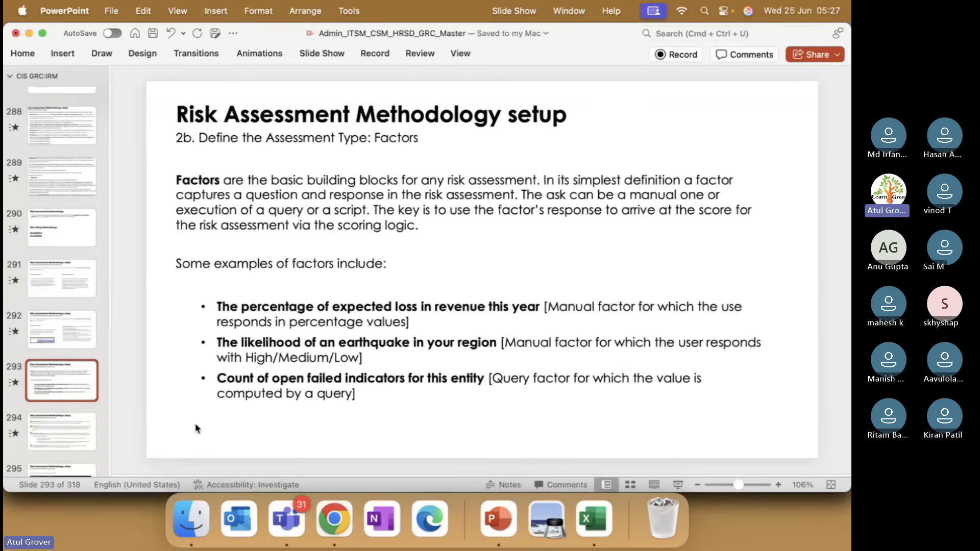
Return to Chrome and show the calculation options for the ALE and score rollups, keeping Average for both.
key(super+Tab)
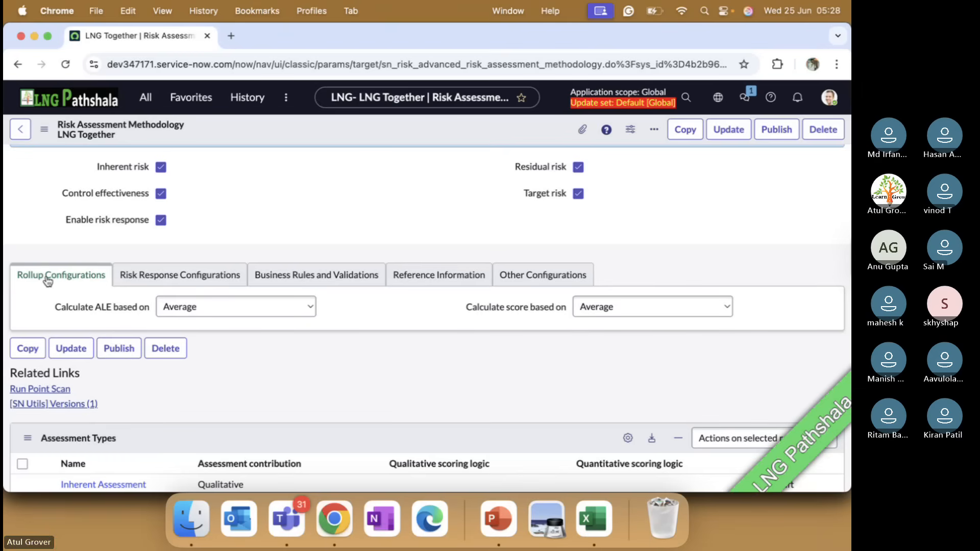
scroll(300, 251, up, 3)
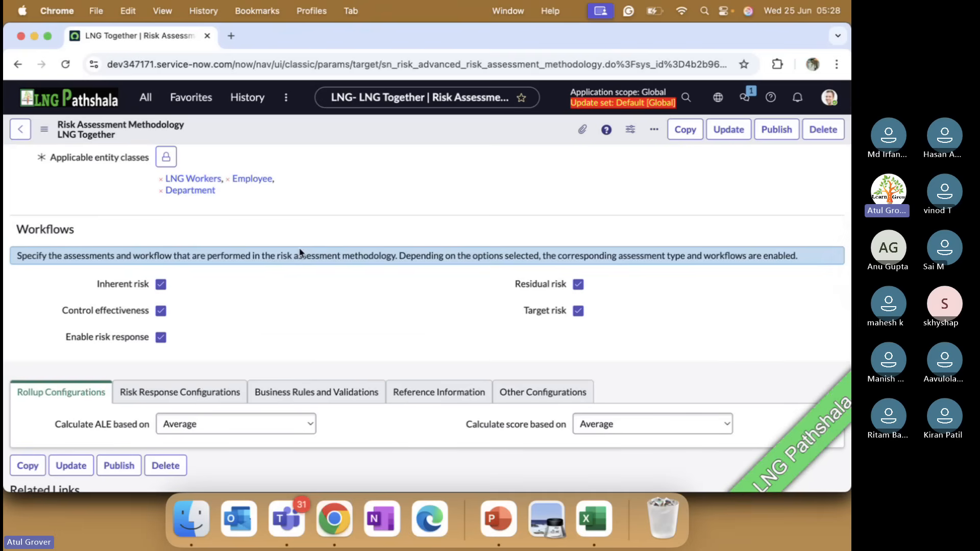
scroll(301, 253, down, 3)
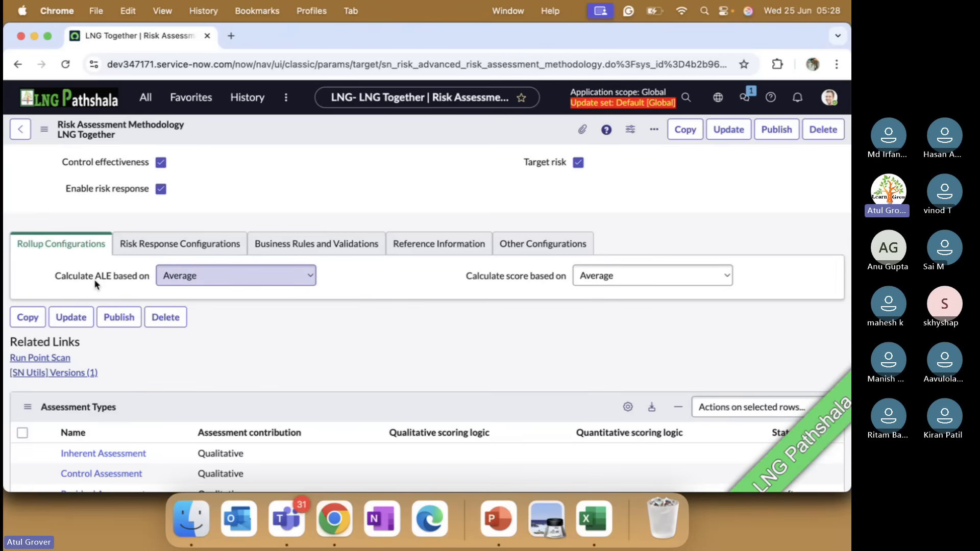
click(244, 278)
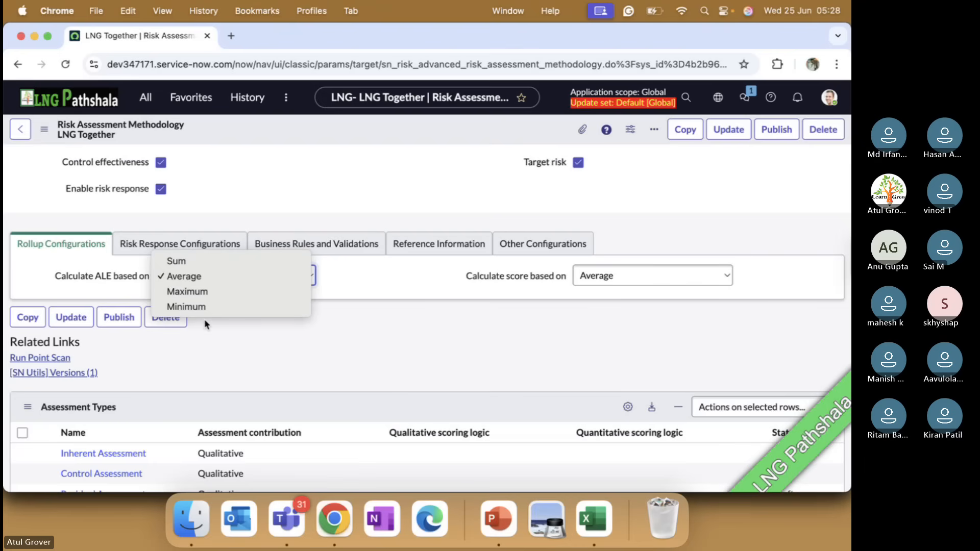
click(207, 276)
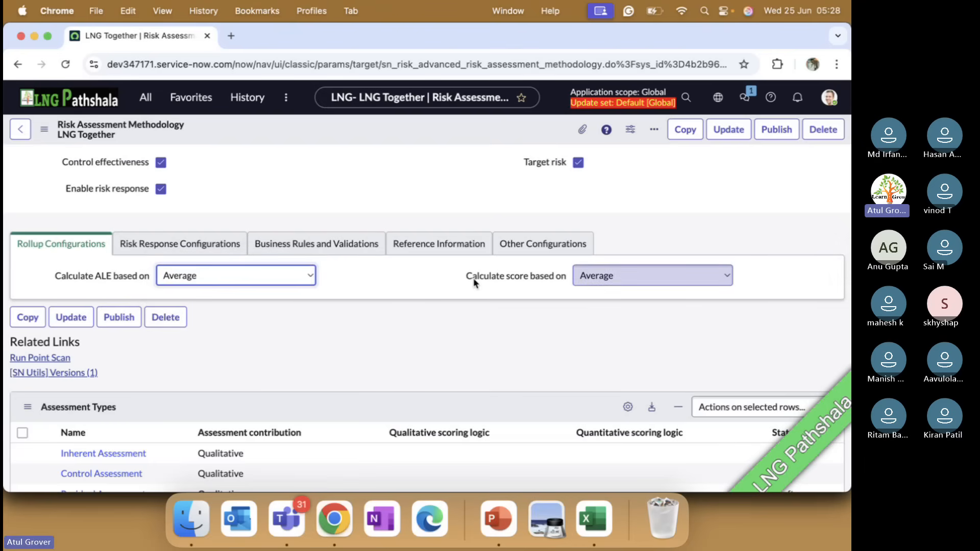
click(612, 271)
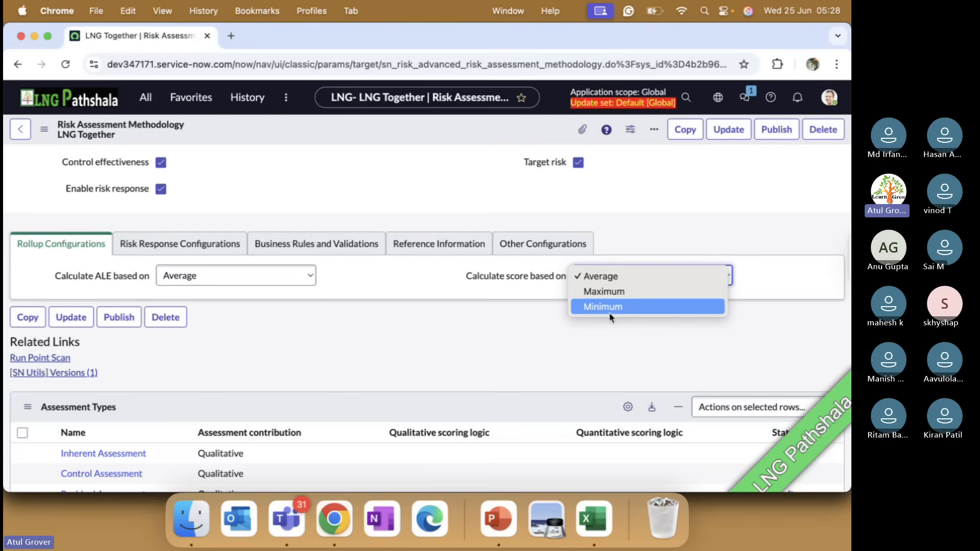
click(608, 278)
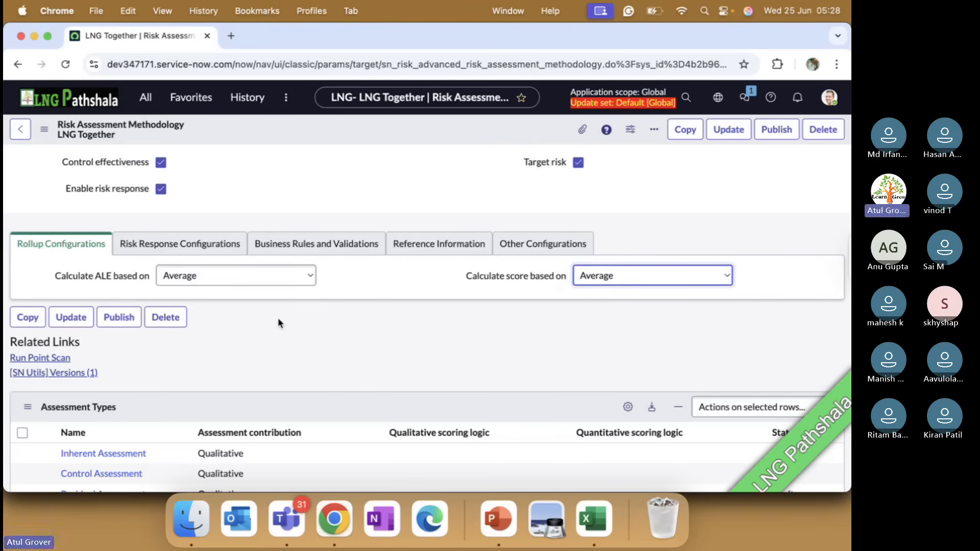
Compare the related Assessment Types list with the assessments enabled in the methodology's Workflows section.
scroll(278, 320, down, 3)
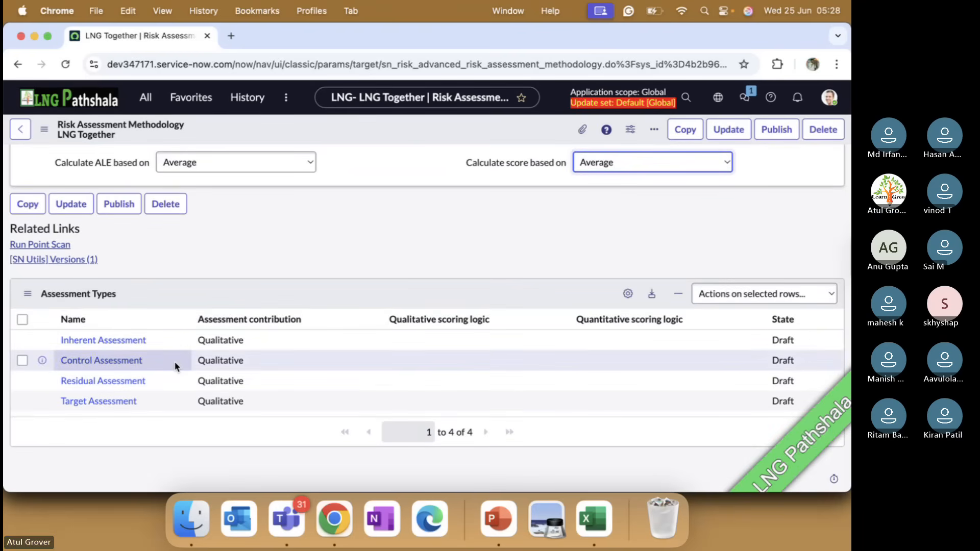
scroll(173, 361, up, 7)
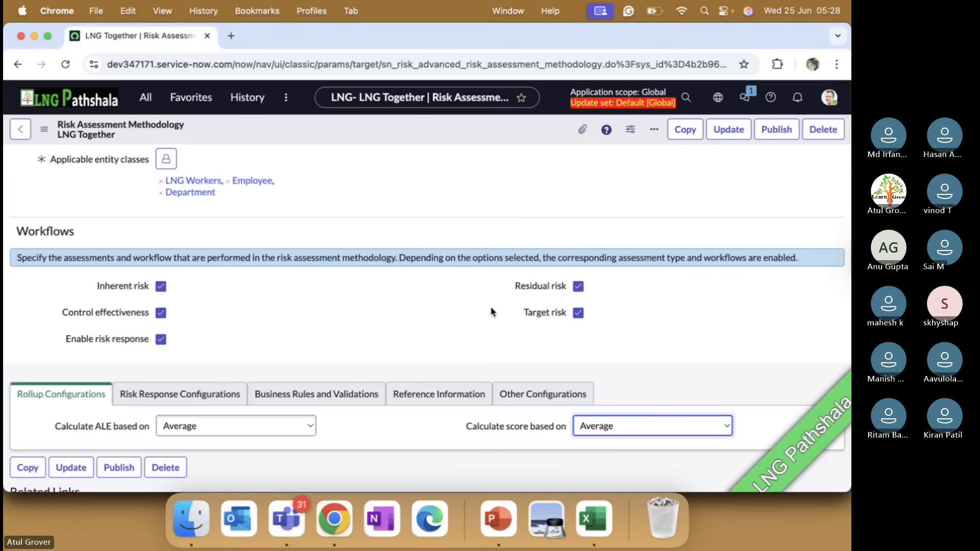
scroll(491, 311, down, 1)
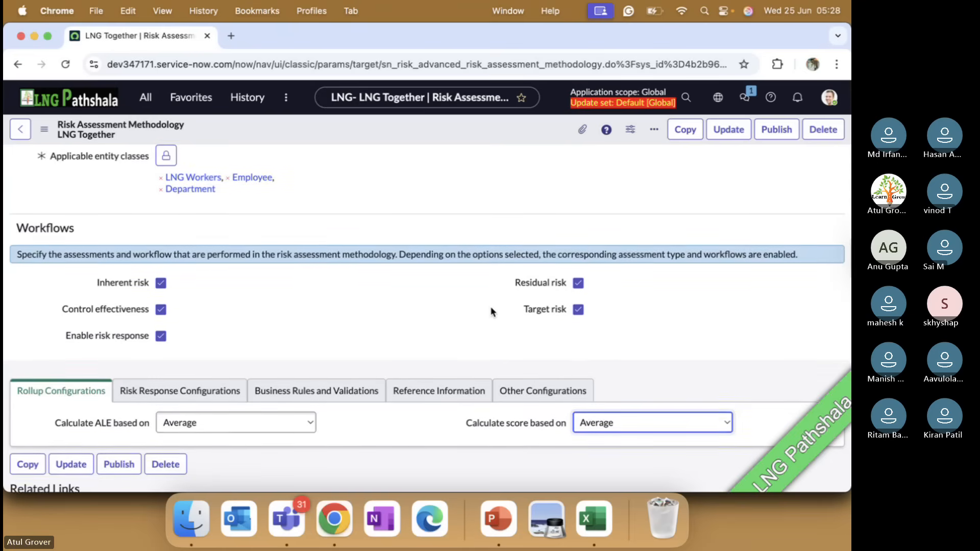
scroll(492, 311, down, 6)
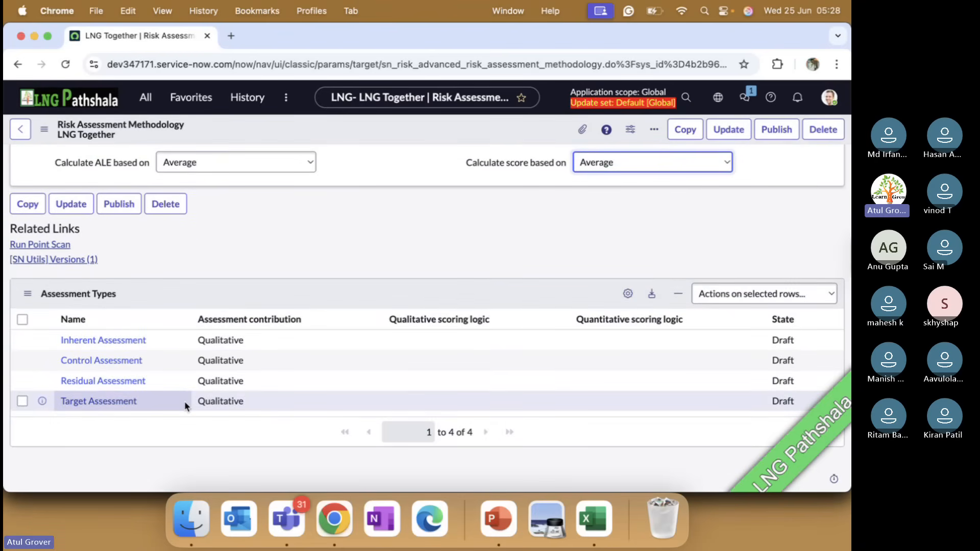
scroll(185, 401, up, 10)
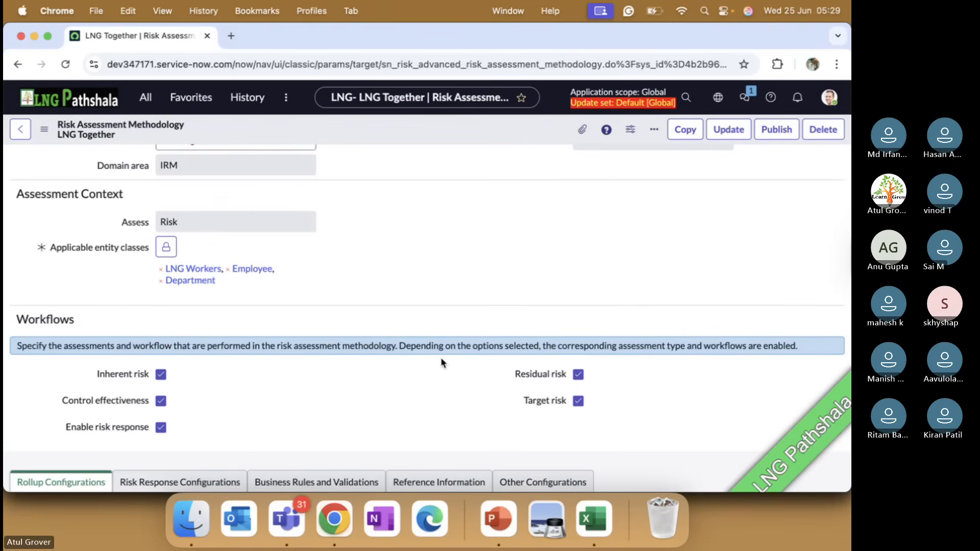
scroll(442, 362, down, 10)
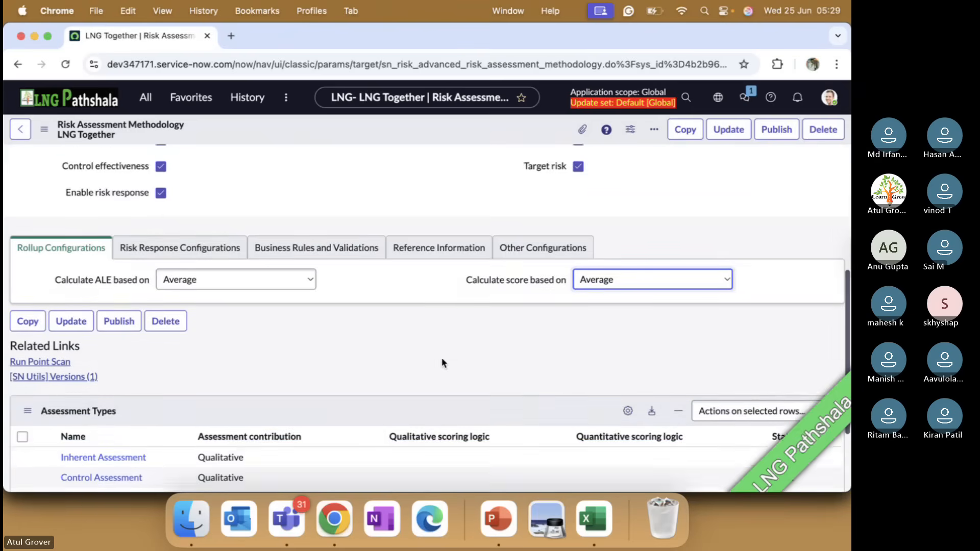
Show the methodology's risk response configurations, and switch to the Microsoft Teams meeting window.
scroll(438, 363, up, 2)
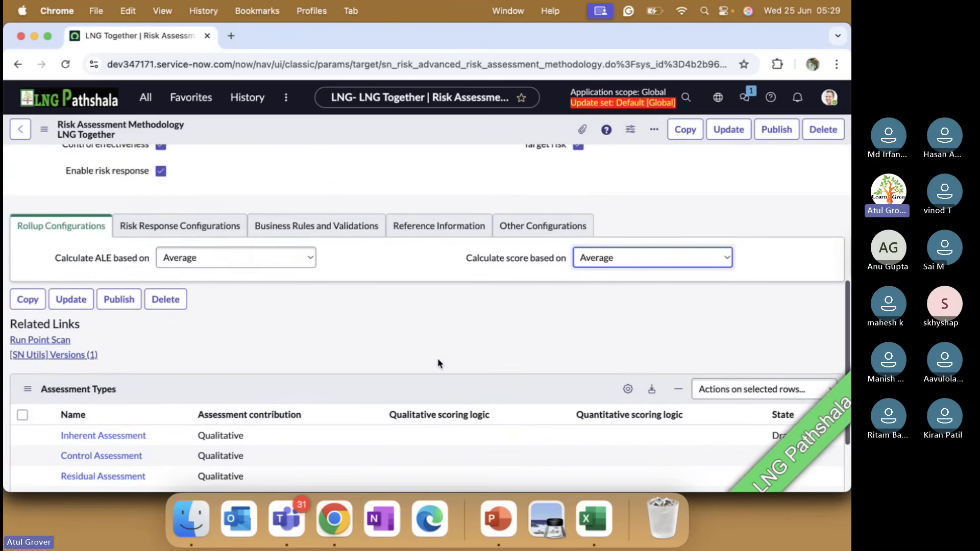
click(185, 234)
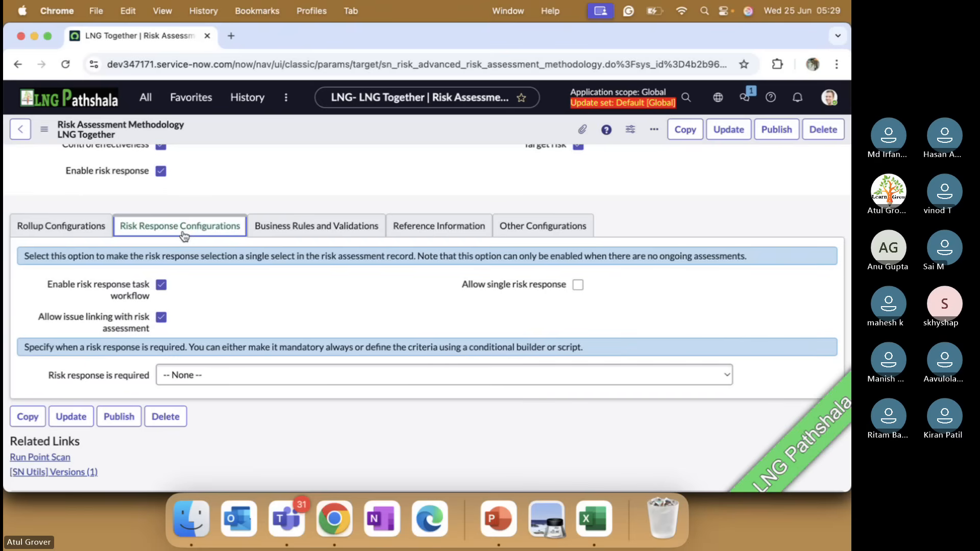
mouse_move(139, 293)
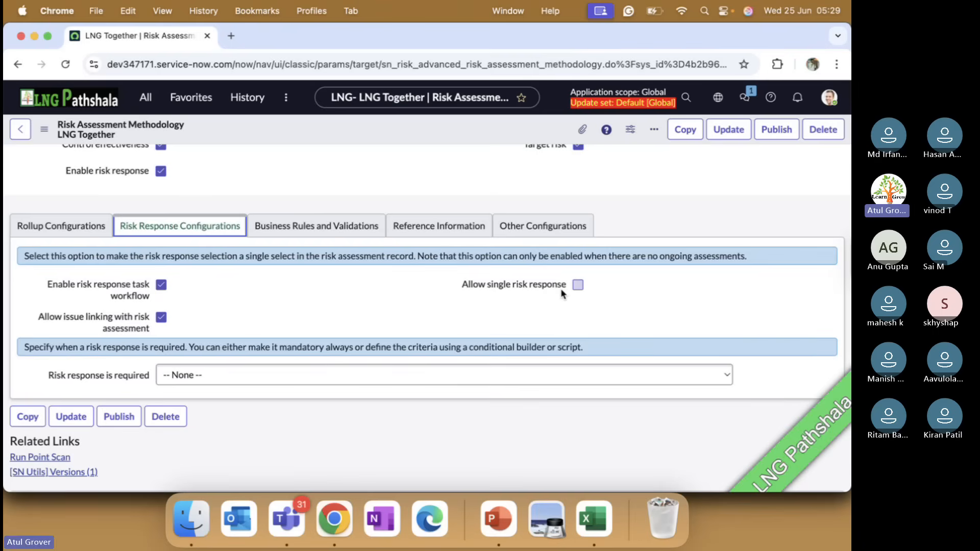
key(super+Tab)
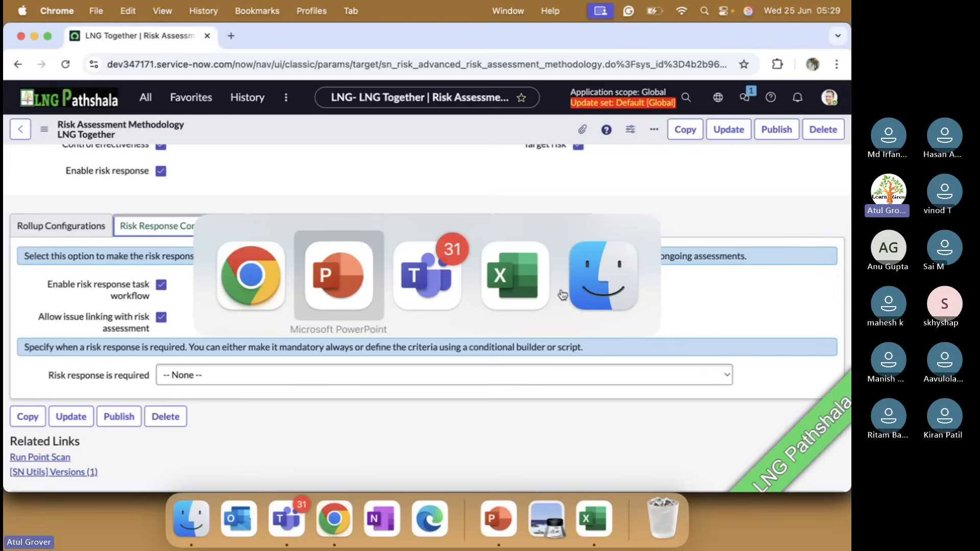
key(super+Tab)
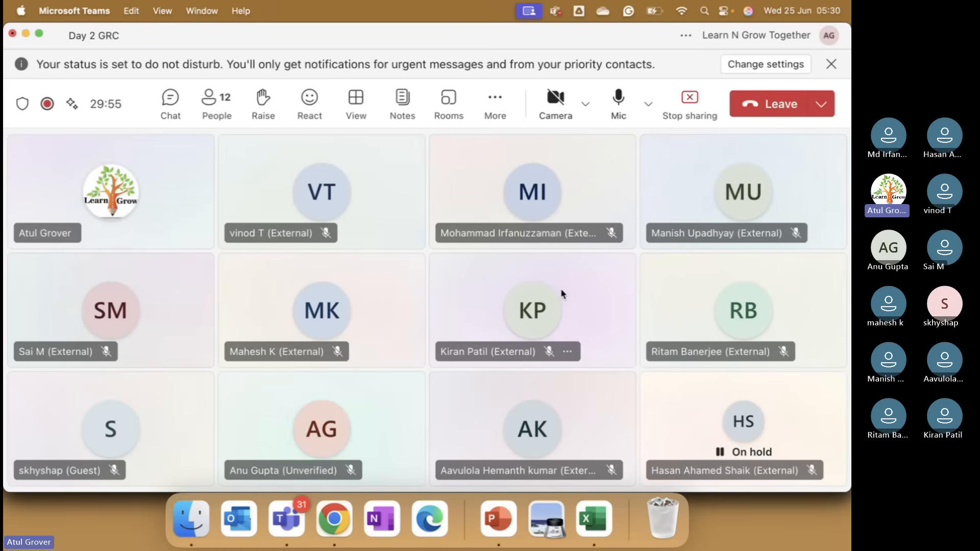
Return to Chrome, allow a single risk response, and set when the risk response is required to Always after trying On specific conditions.
key(super+Tab)
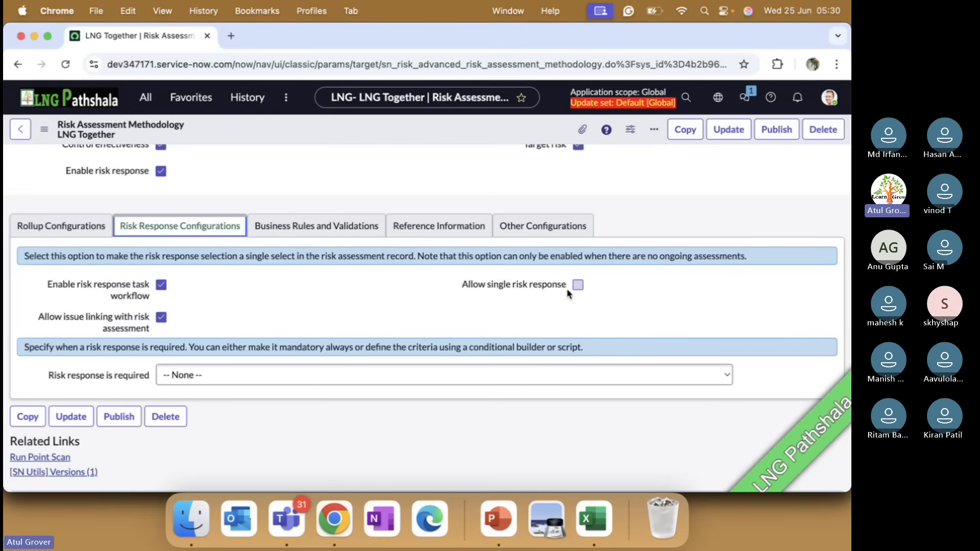
click(580, 286)
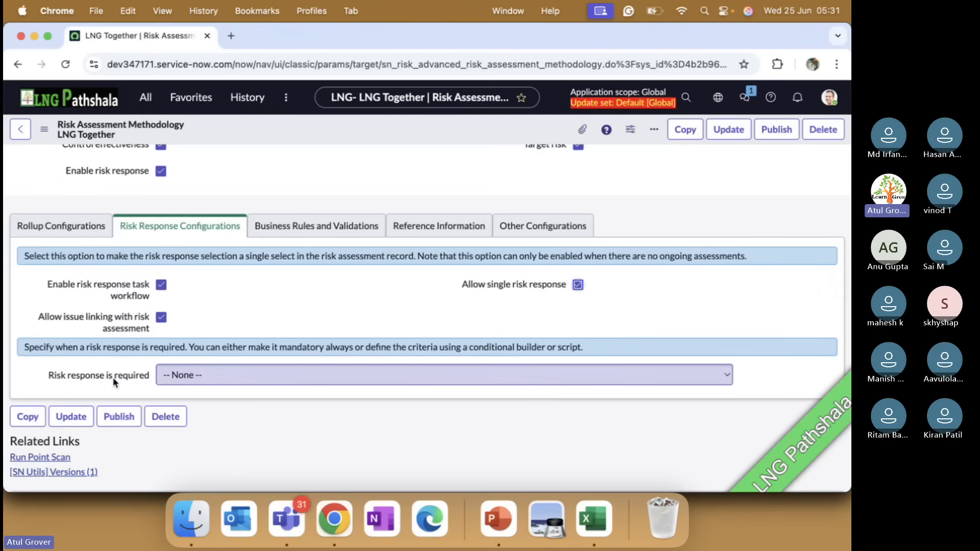
click(193, 378)
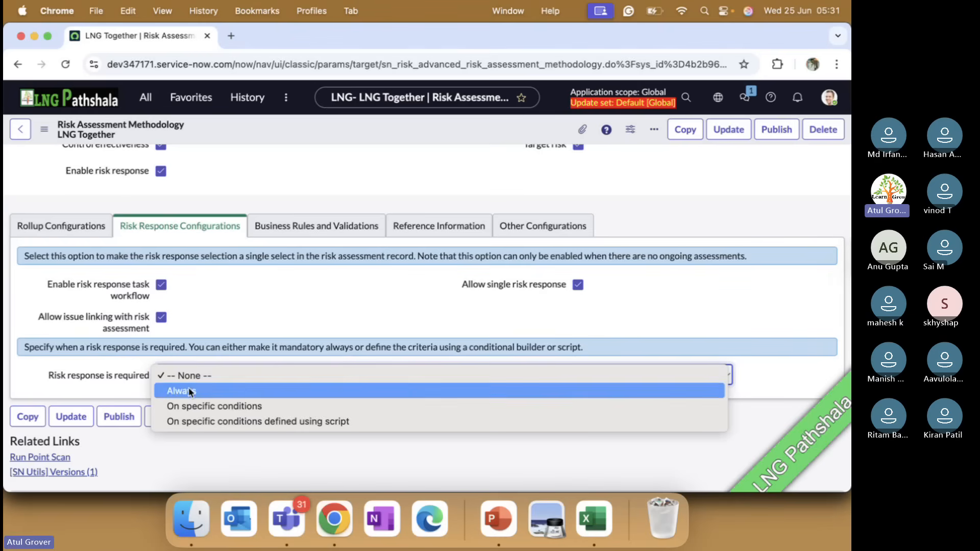
click(208, 407)
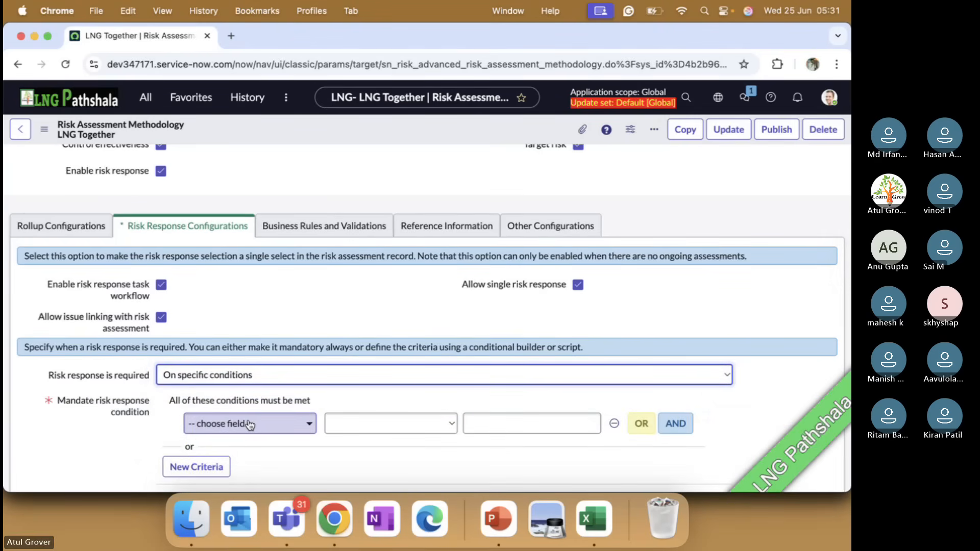
click(266, 382)
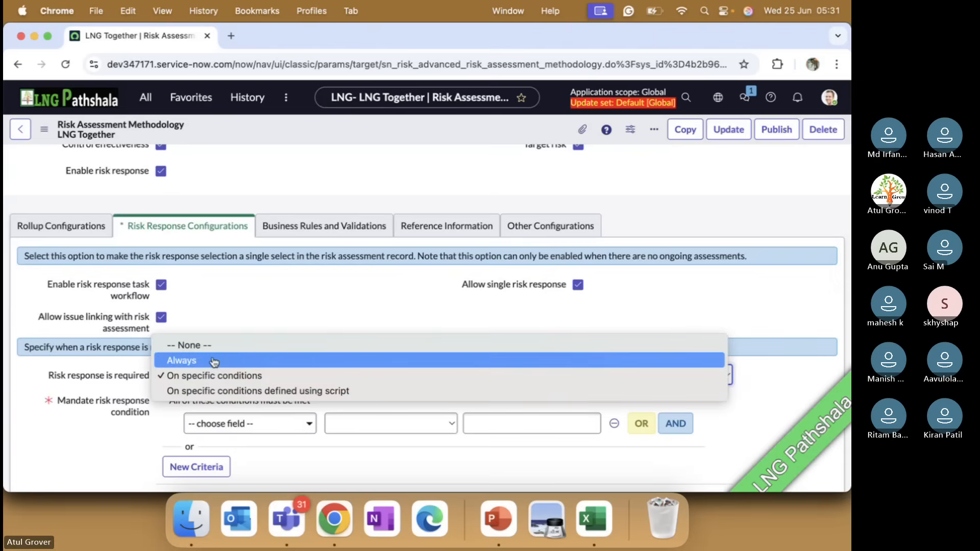
click(214, 360)
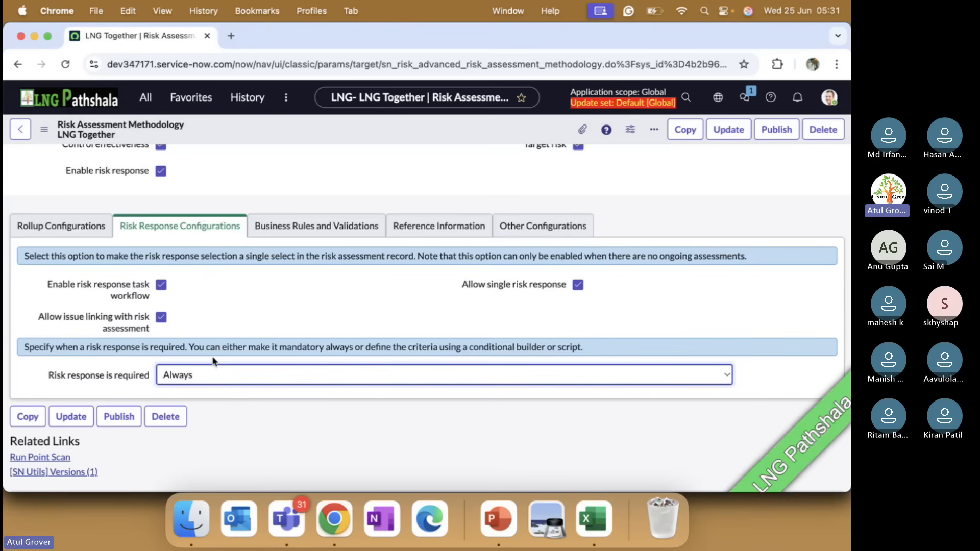
In the methodology's business rules and validations, require the final comment Always and create issues automatically On breach of appetite.
key(super+Tab)
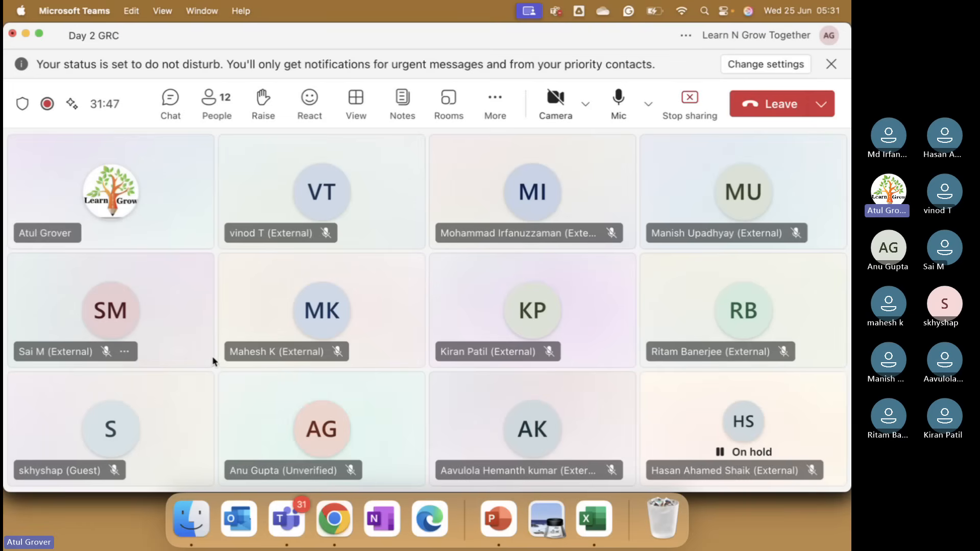
key(super+Tab)
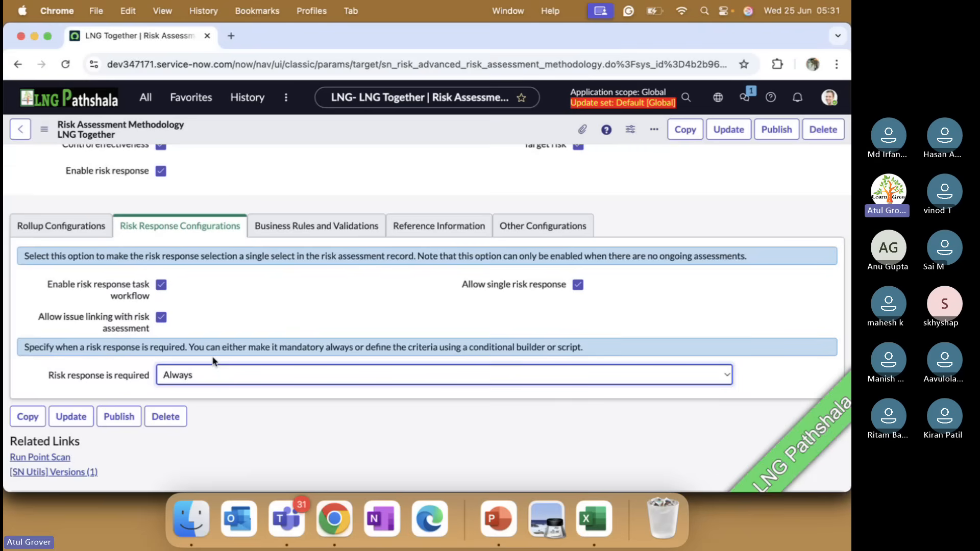
click(315, 233)
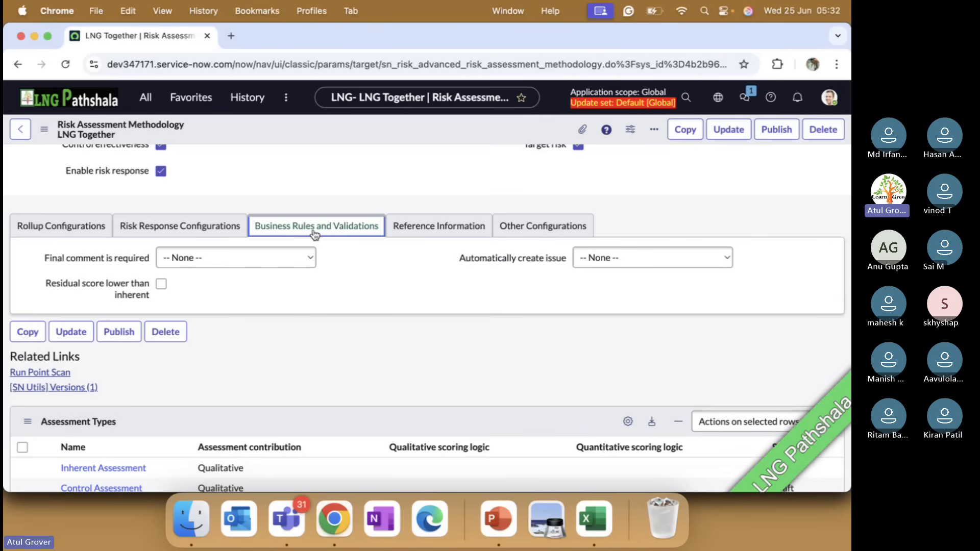
click(278, 262)
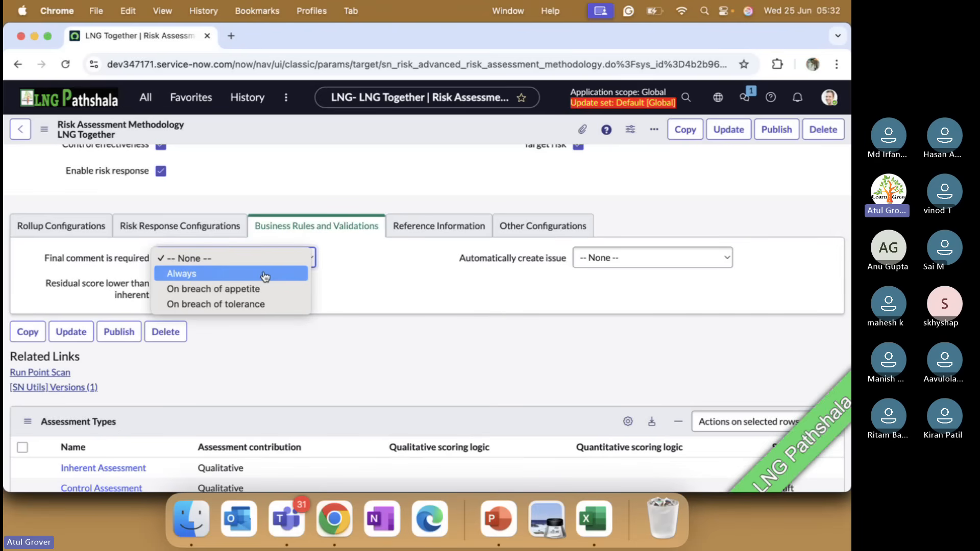
click(264, 275)
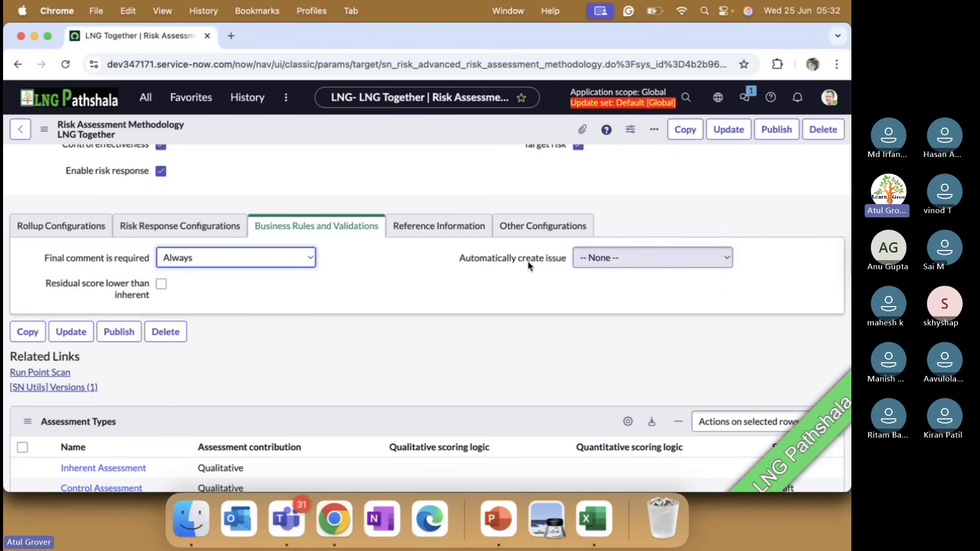
click(622, 265)
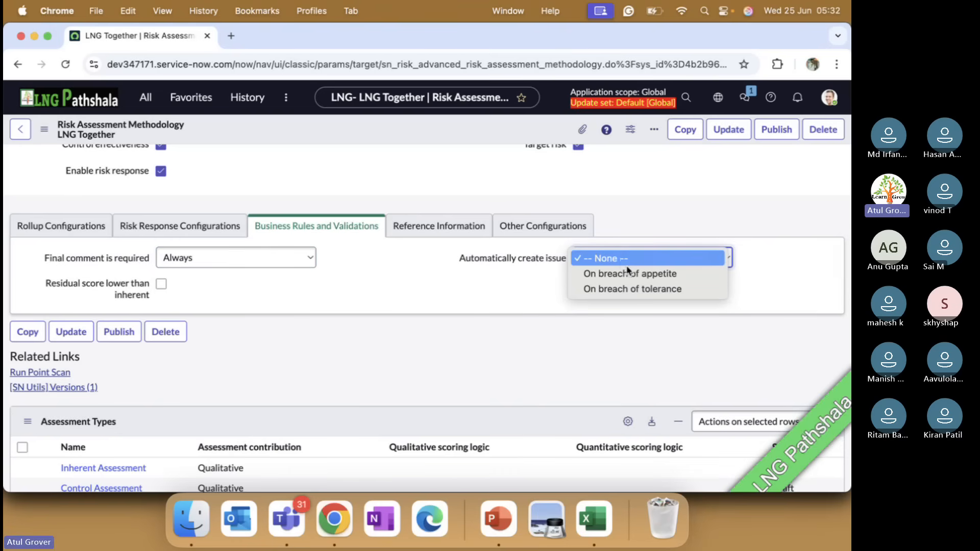
click(633, 276)
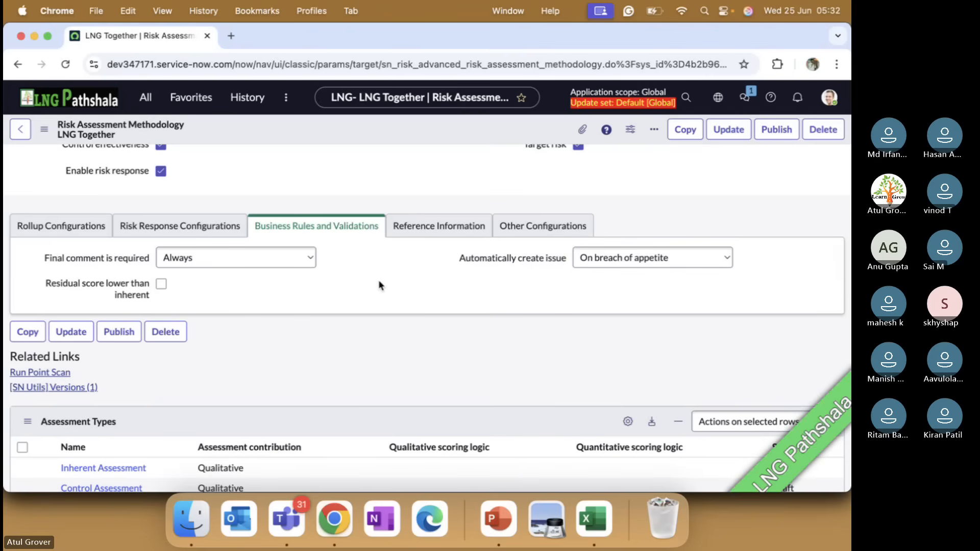
Enable showing related risk events, related risk indicators, open issues and the previous assessment as the methodology's reference information.
click(423, 231)
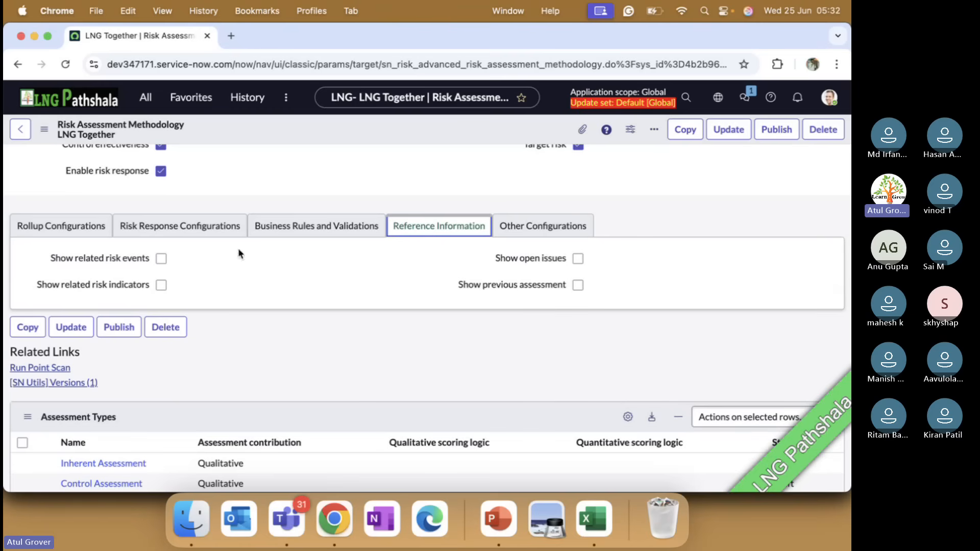
click(161, 258)
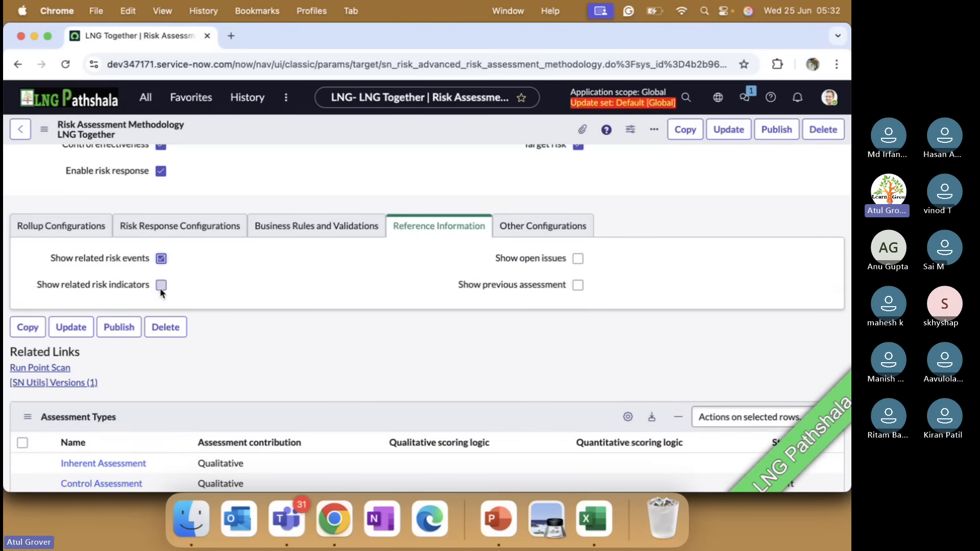
click(160, 286)
click(578, 258)
In the methodology's other configurations, set the advance reminder to 15 days and the overdue reminder to 5 days.
click(554, 231)
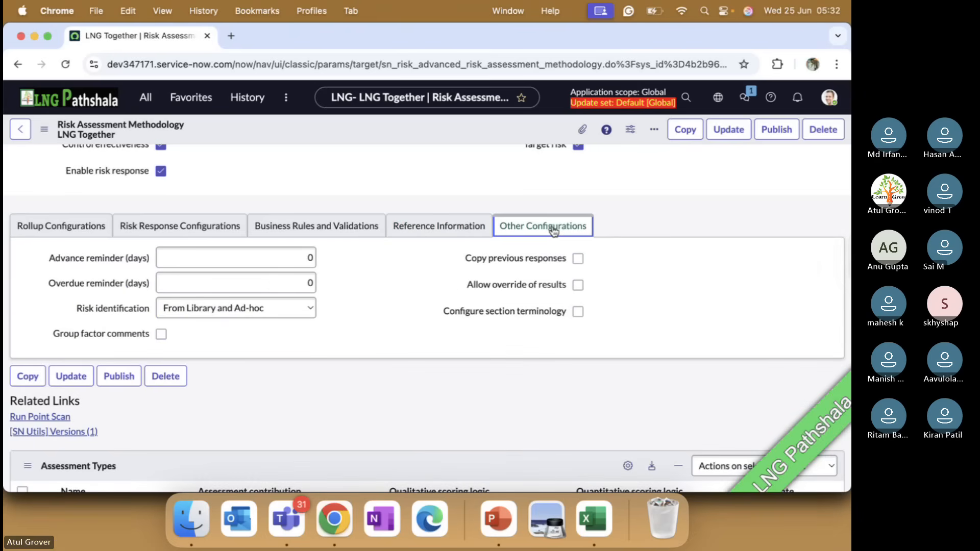
click(299, 258)
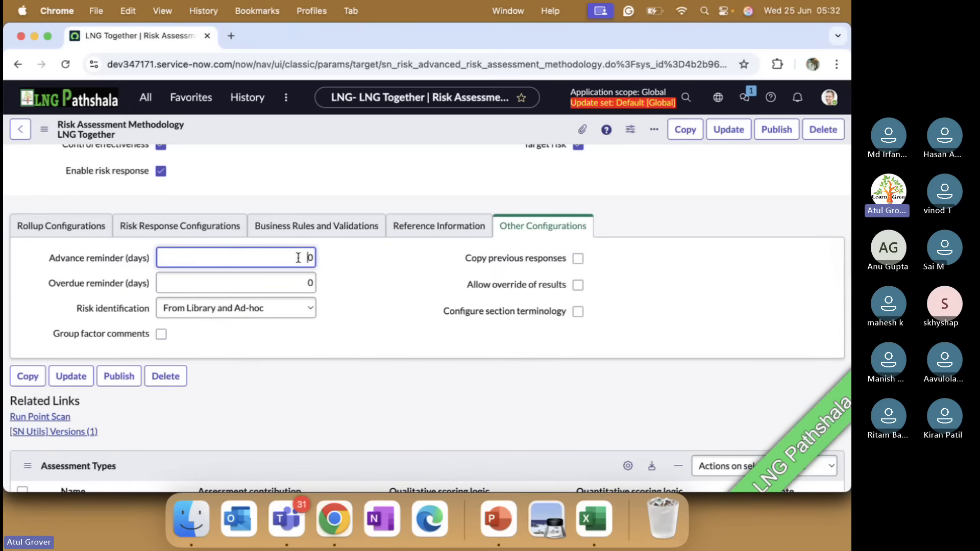
key(BackSpace)
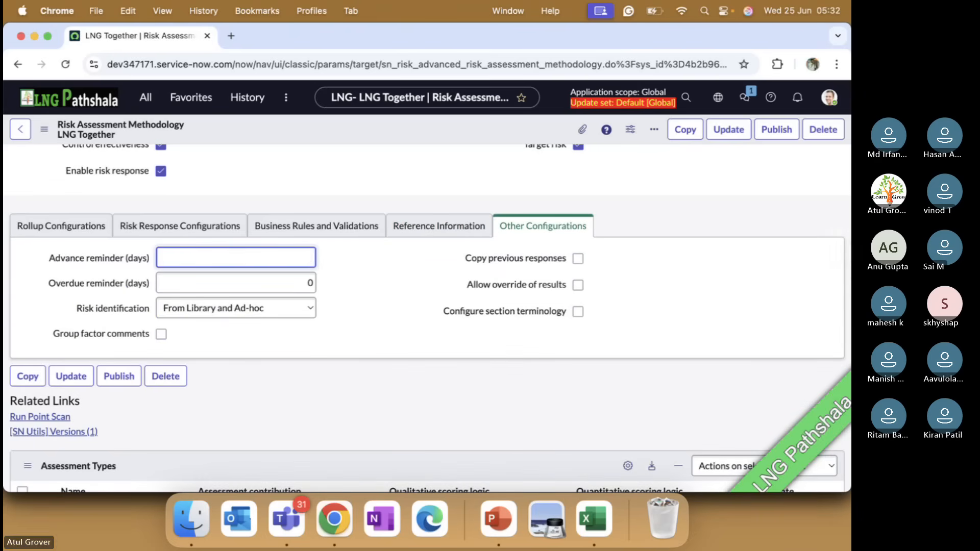
text(15)
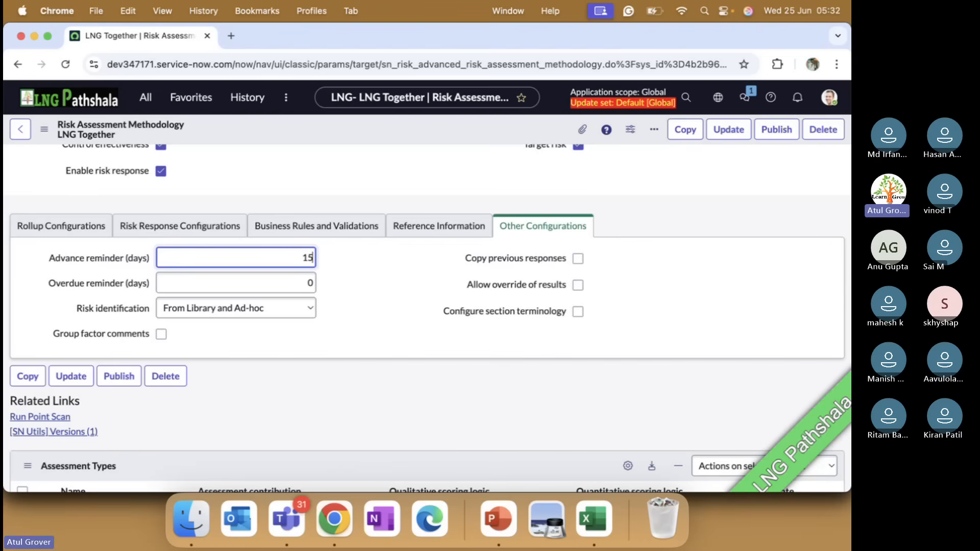
key(Tab)
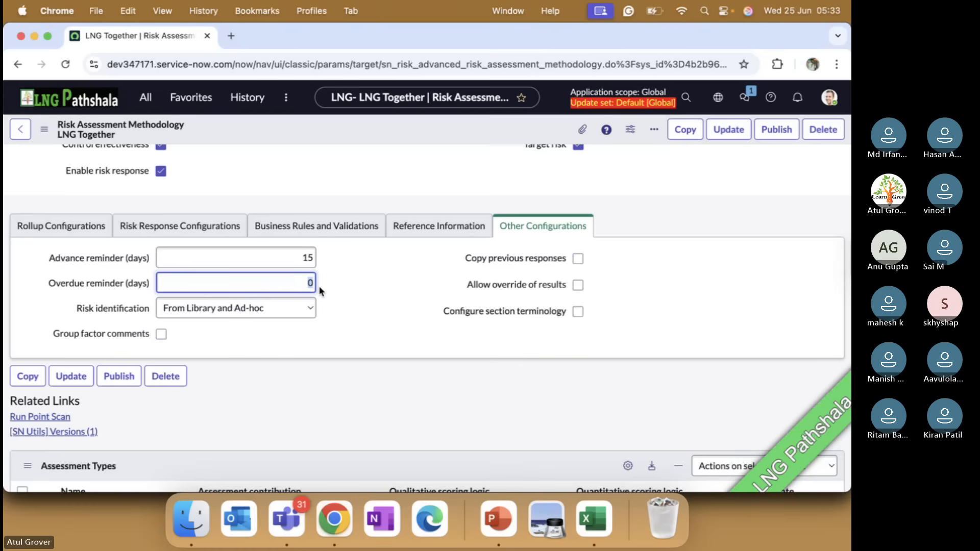
text(5)
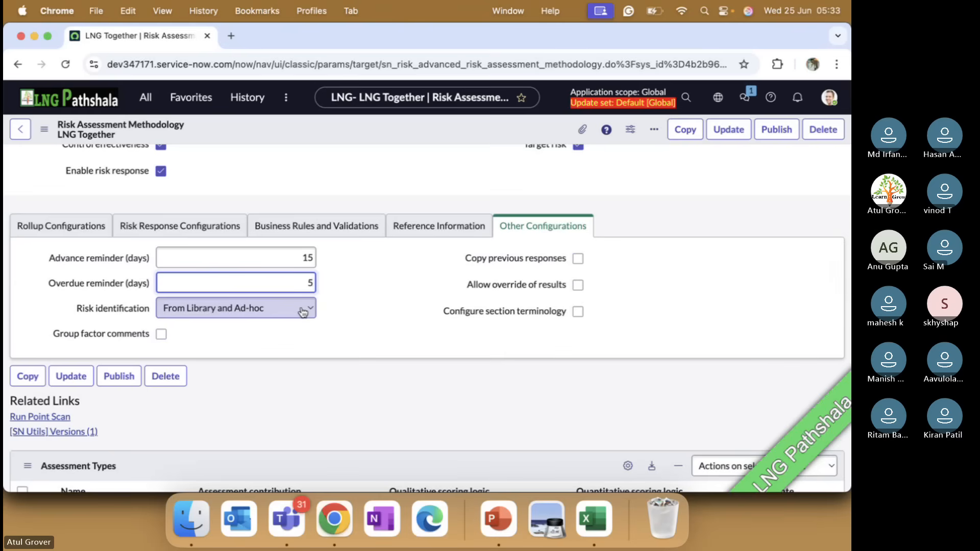
Switch to PowerPoint and go back through the methodology setup slides to the Advanced Risk Assessment overview on slide 282.
key(super+Tab)
key(super+Tab)
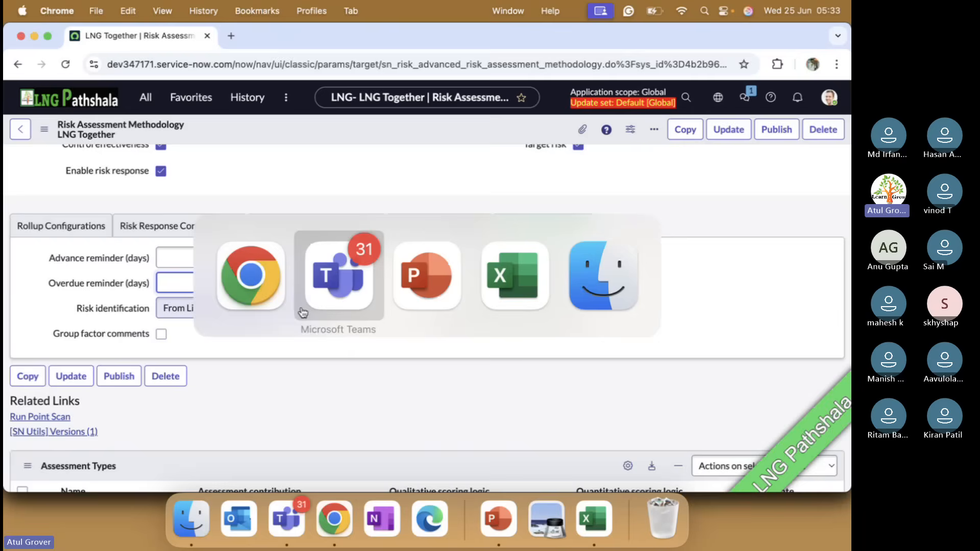
scroll(301, 308, up, 4)
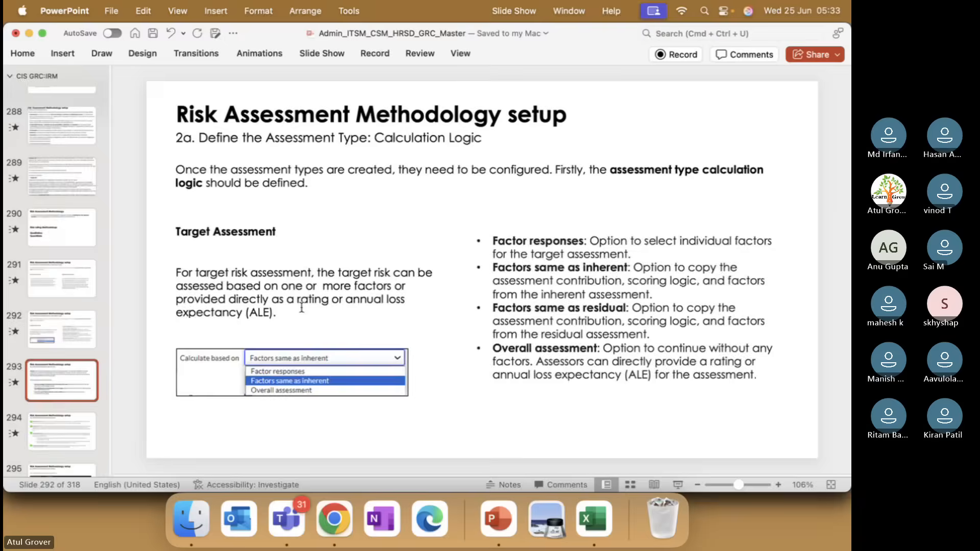
scroll(301, 308, up, 5)
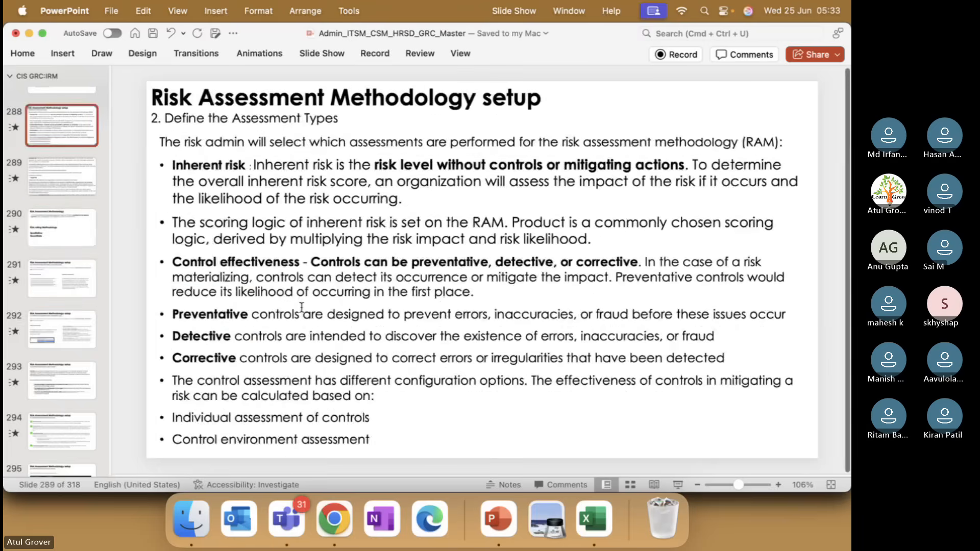
scroll(301, 308, up, 2)
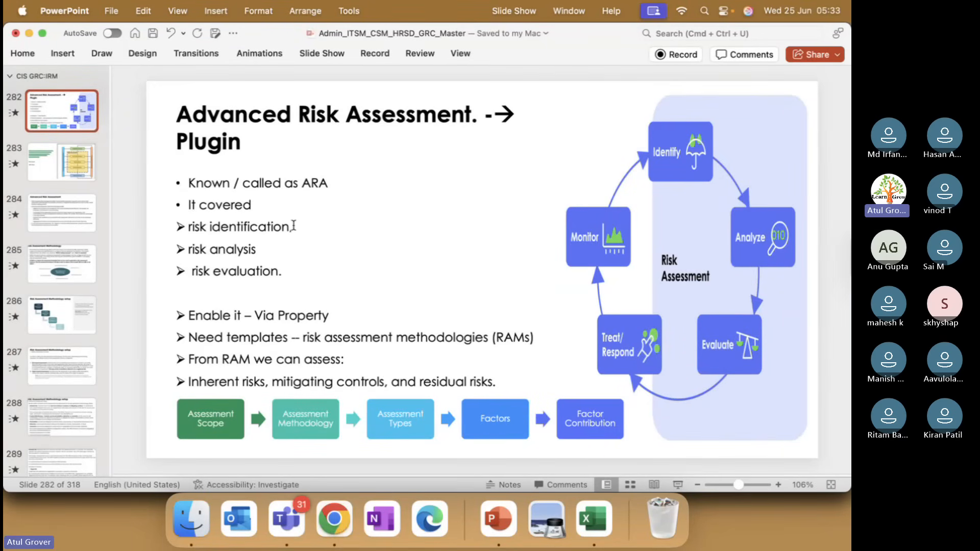
Return to Chrome, keep From Library and Ad-hoc as the risk identification, and save the methodology record.
key(super+Tab)
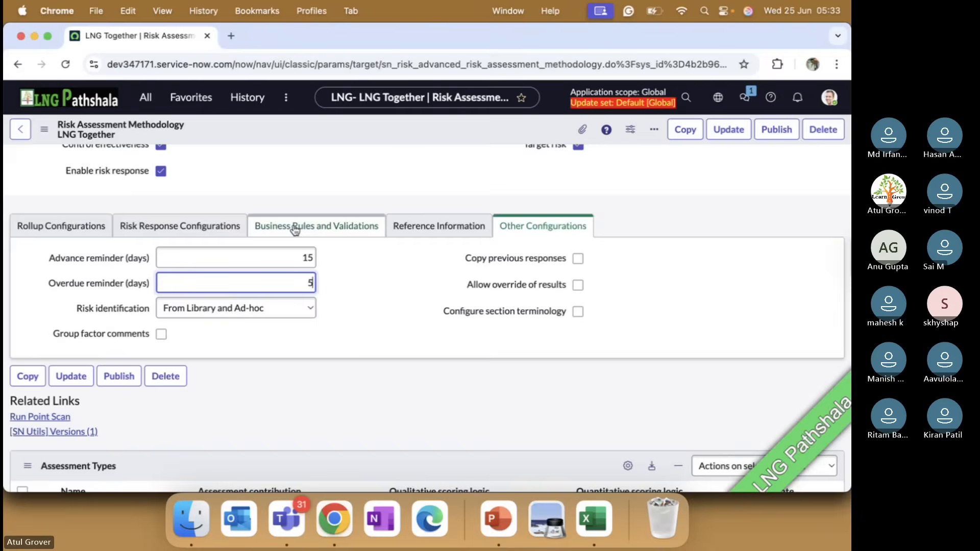
click(249, 306)
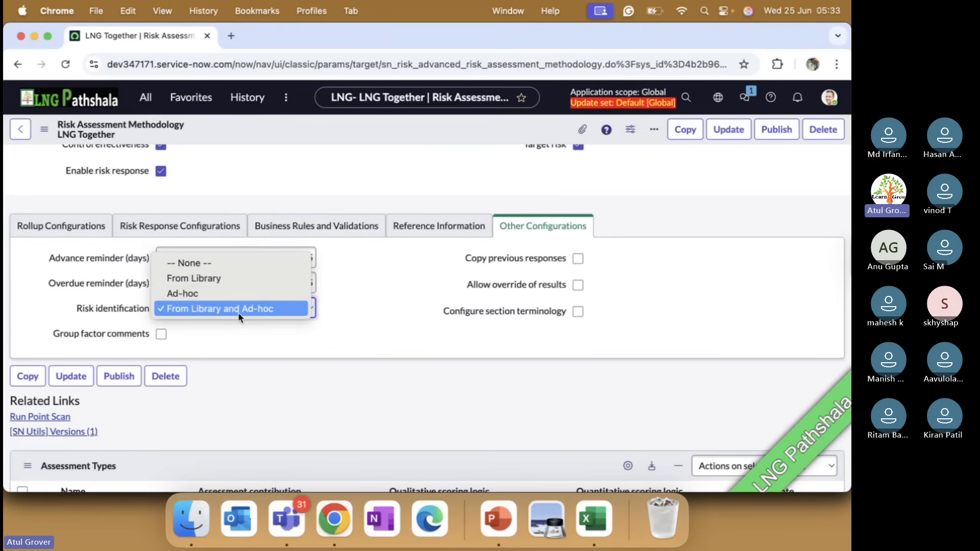
click(239, 317)
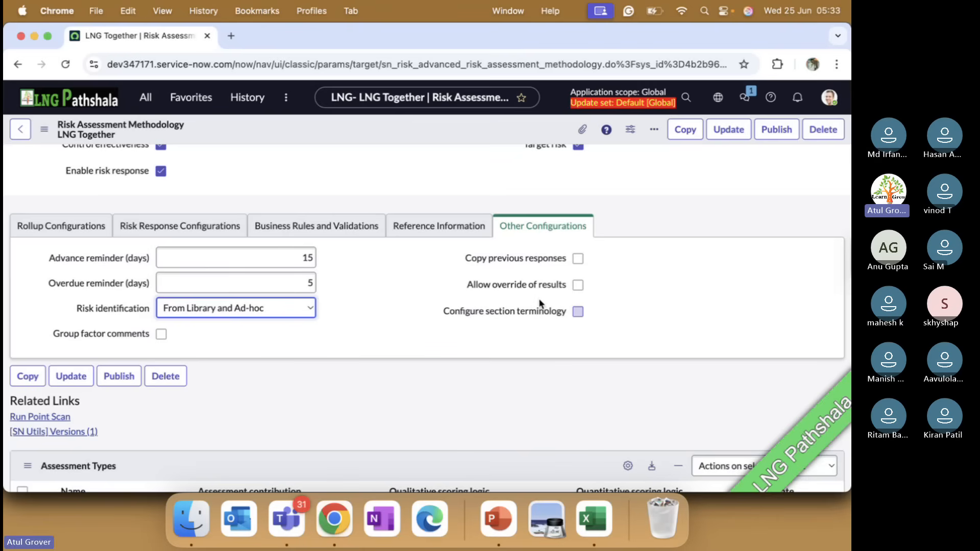
right_click(428, 126)
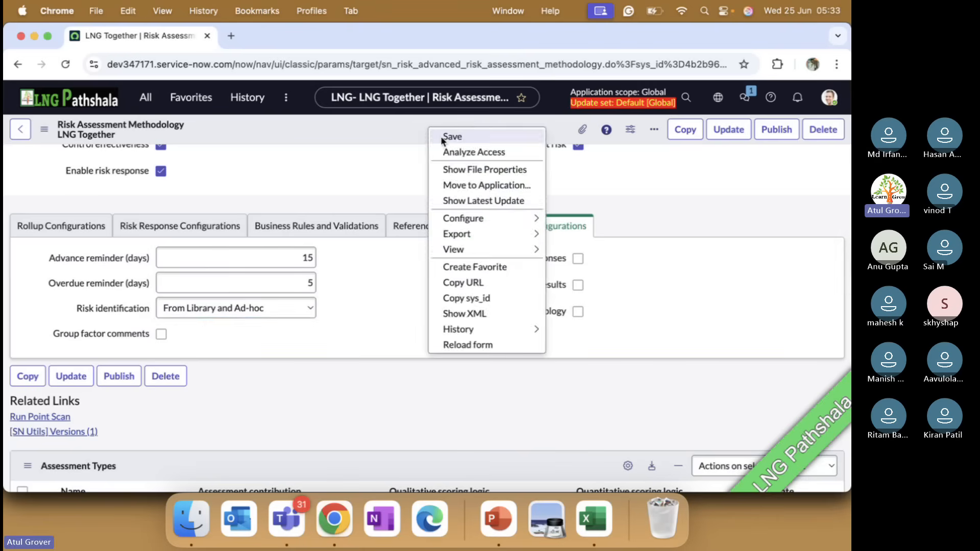
click(440, 135)
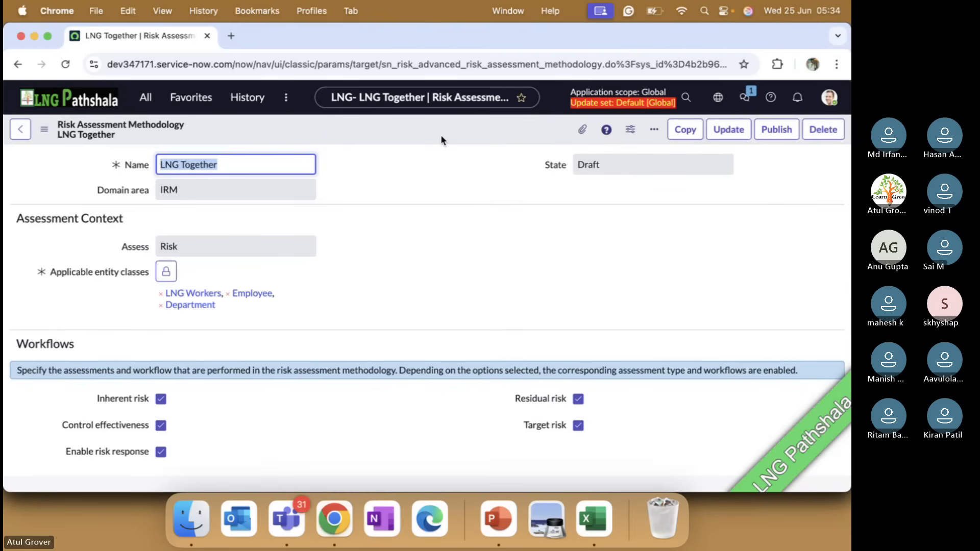
Review the methodology's related Assessment Types and try to publish the LNG Together methodology.
scroll(322, 262, down, 10)
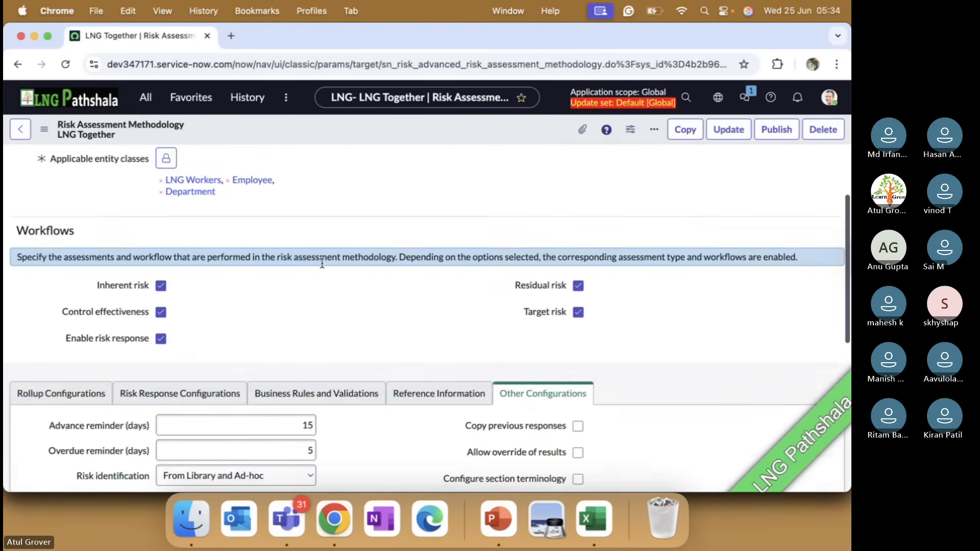
scroll(323, 267, down, 2)
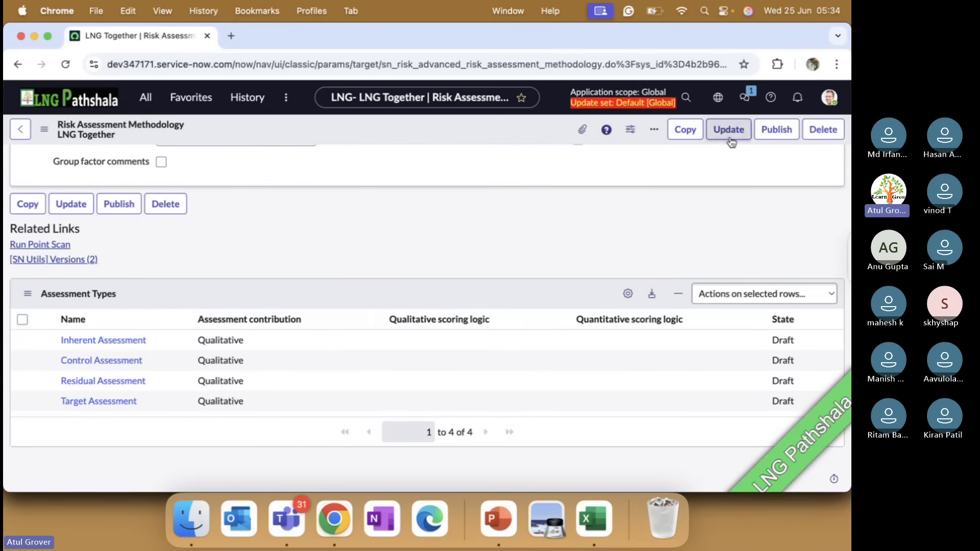
click(774, 133)
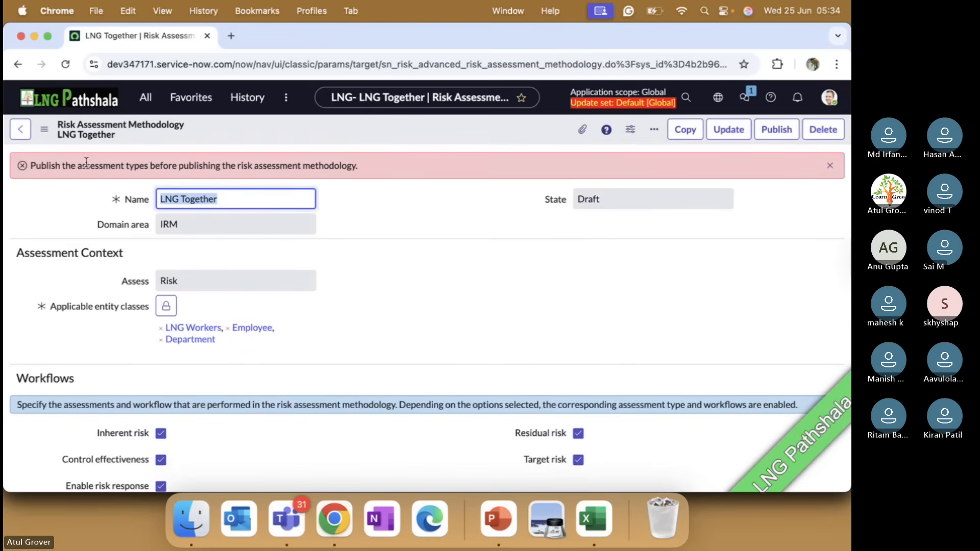
scroll(475, 302, down, 4)
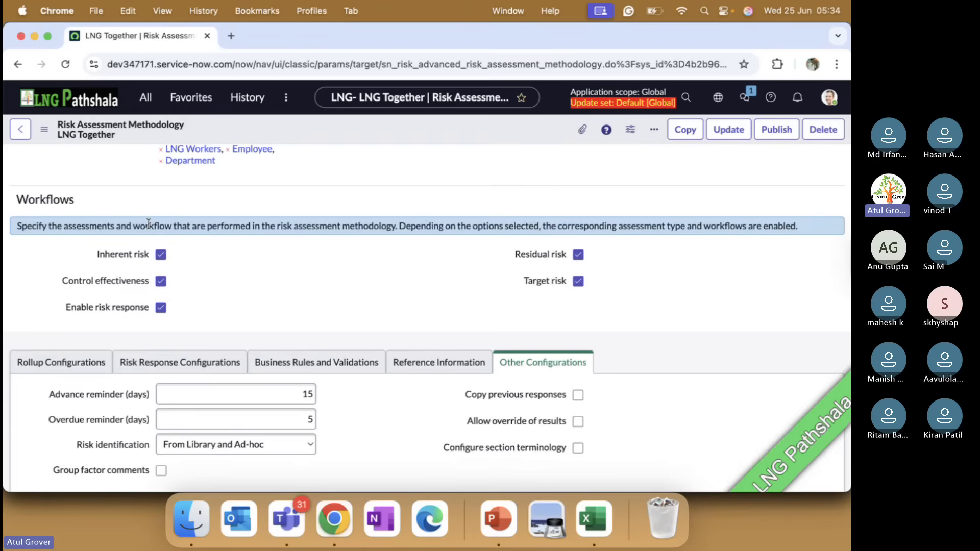
Open the Inherent Assessment record from the LNG Together methodology's related Assessment Types.
scroll(228, 320, down, 7)
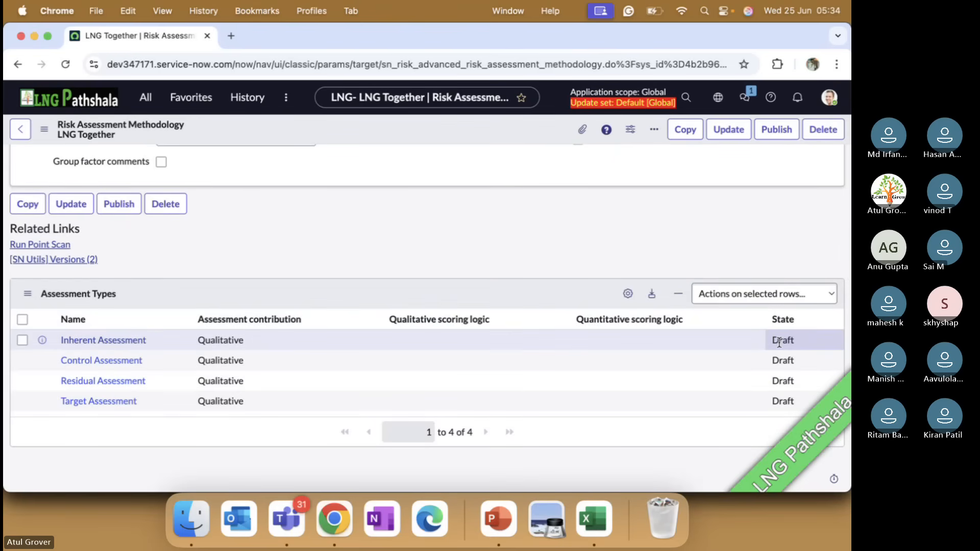
click(96, 341)
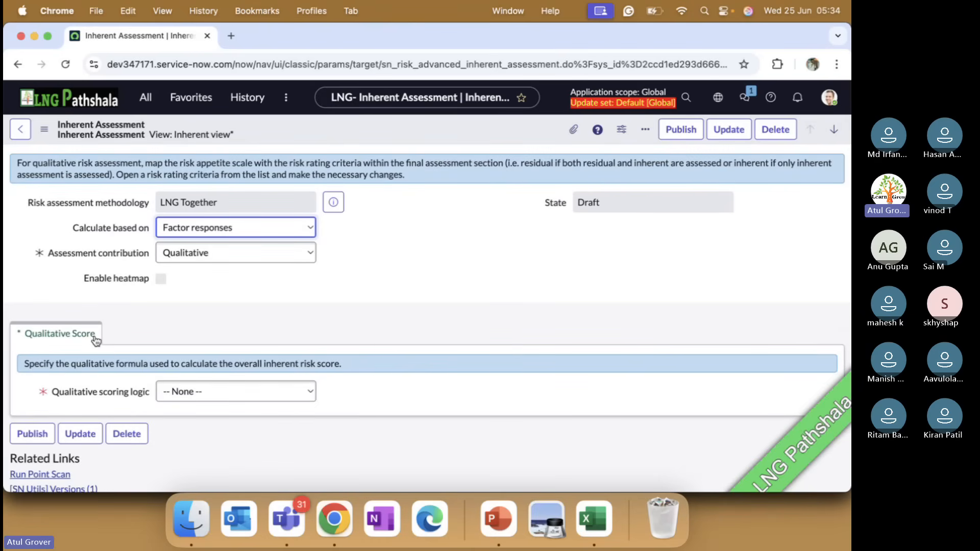
Switch to PowerPoint and browse forward through the methodology setup slides to the introduction of assessment type factors on slide 293.
key(super+Tab)
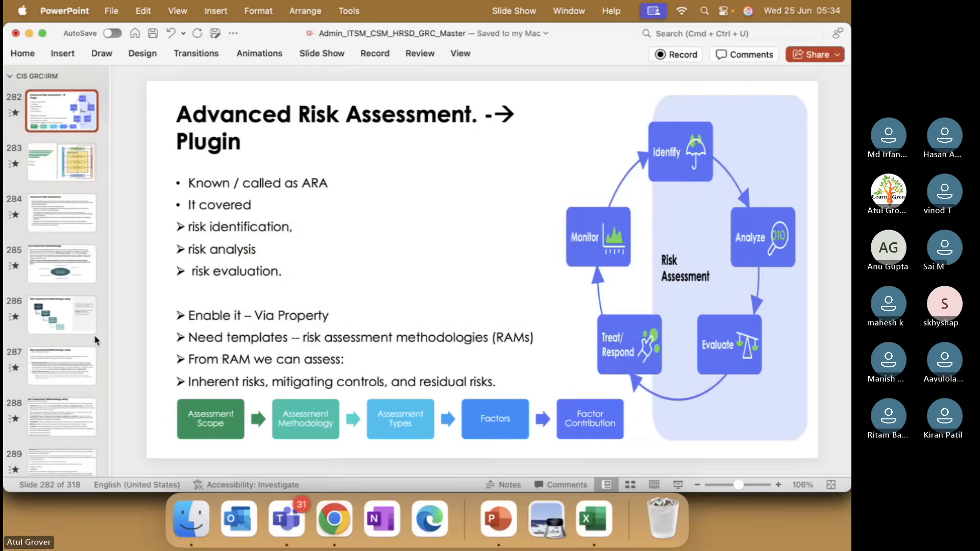
key(Down)
key(Down)
key(Down)
key(Down)
key(Down)
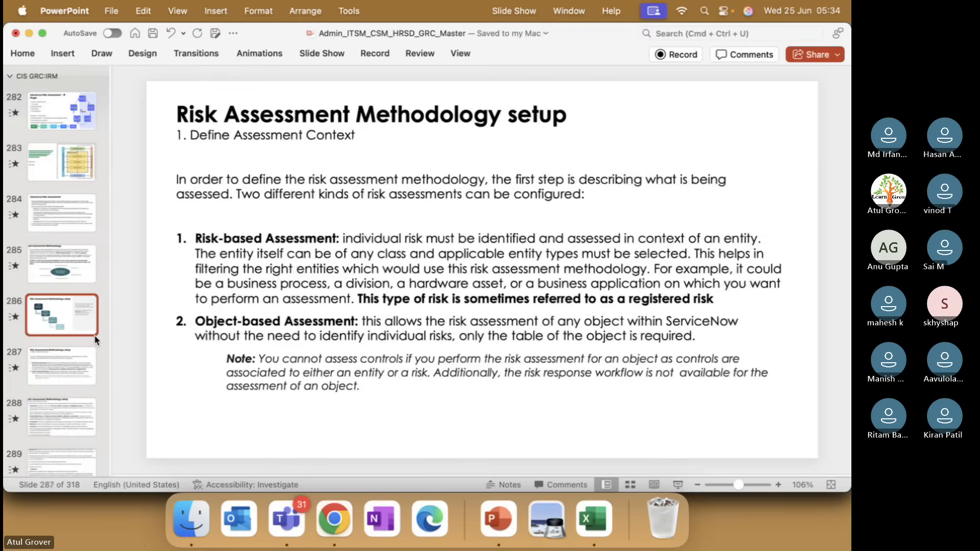
key(Down)
key(Down)
key(Down)
key(Down)
key(Down)
key(Down)
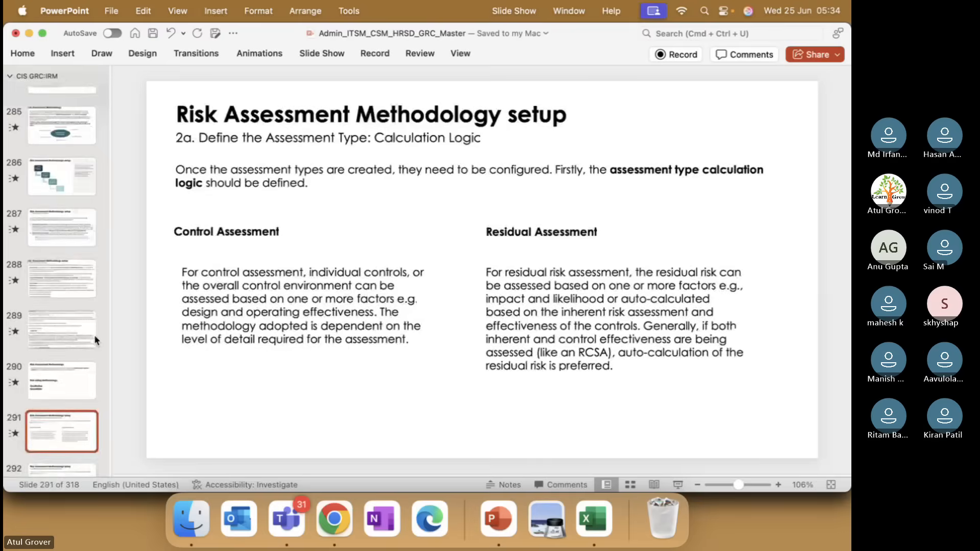
key(Down)
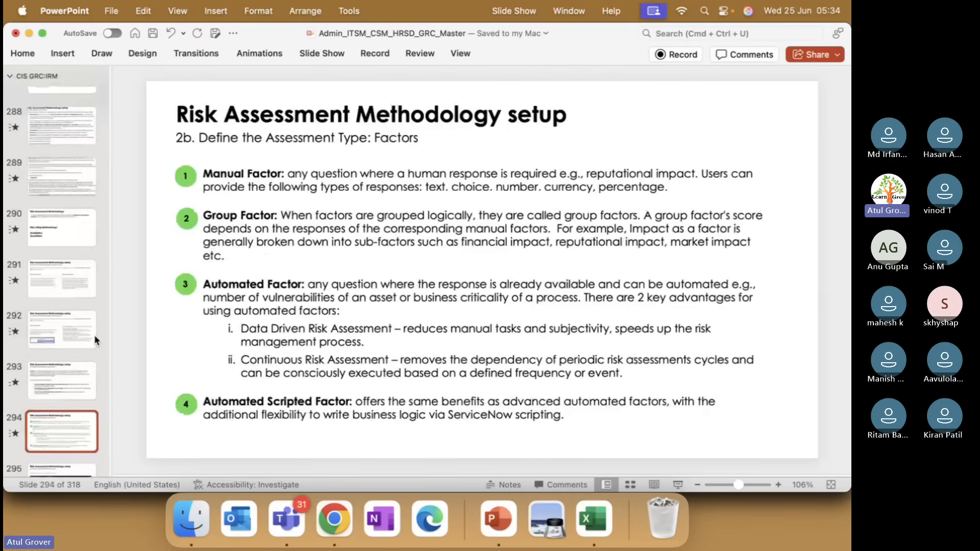
key(Down)
key(Up)
key(Up)
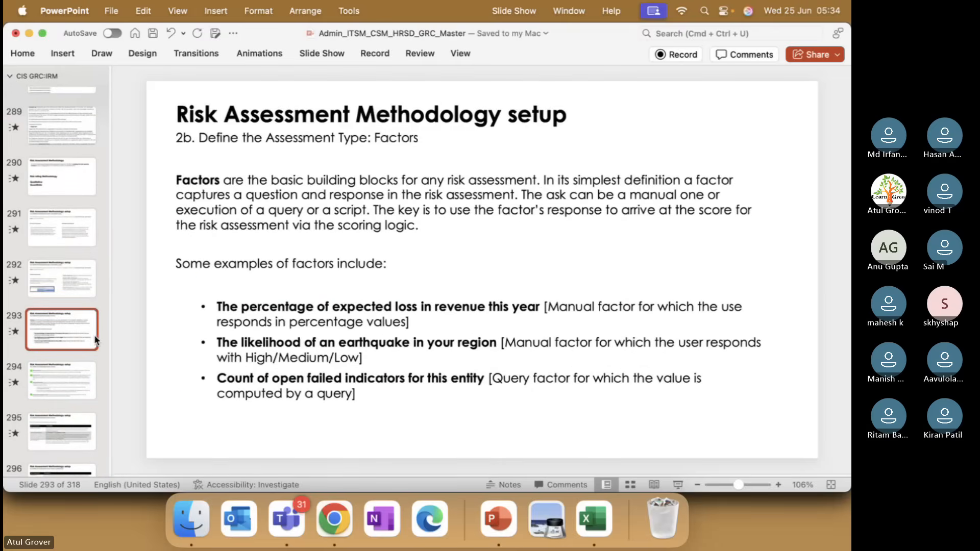
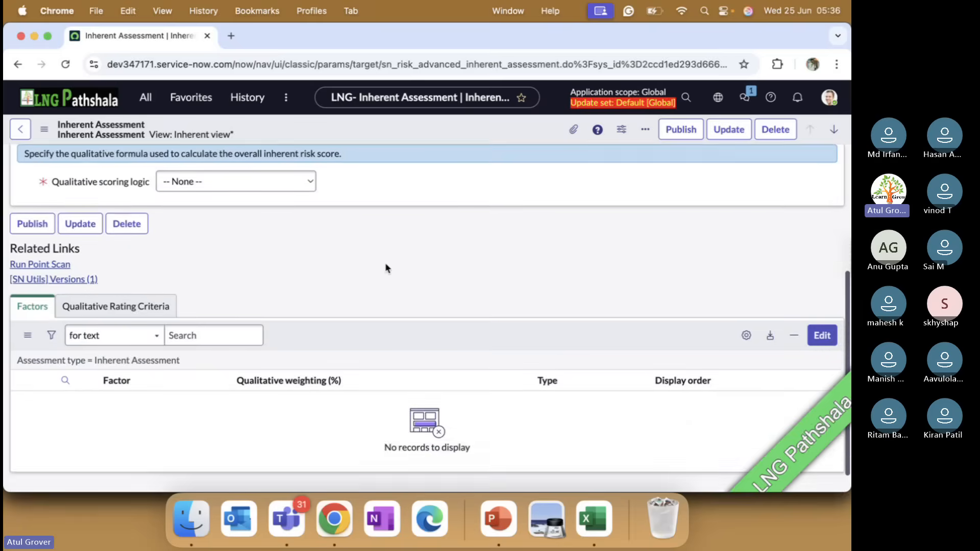
Find the factor entries in the favorites and open the Manual Factors list in a new browser tab.
scroll(385, 263, up, 5)
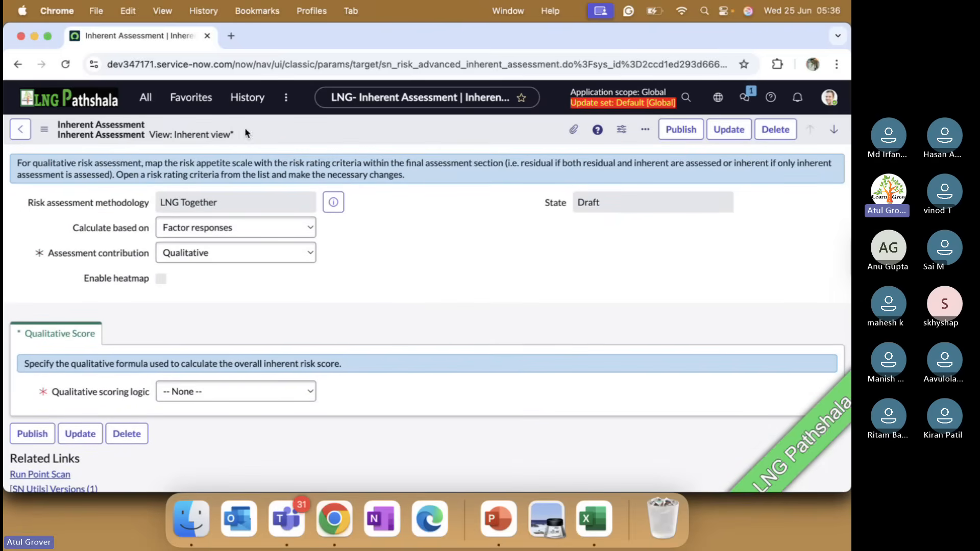
click(191, 97)
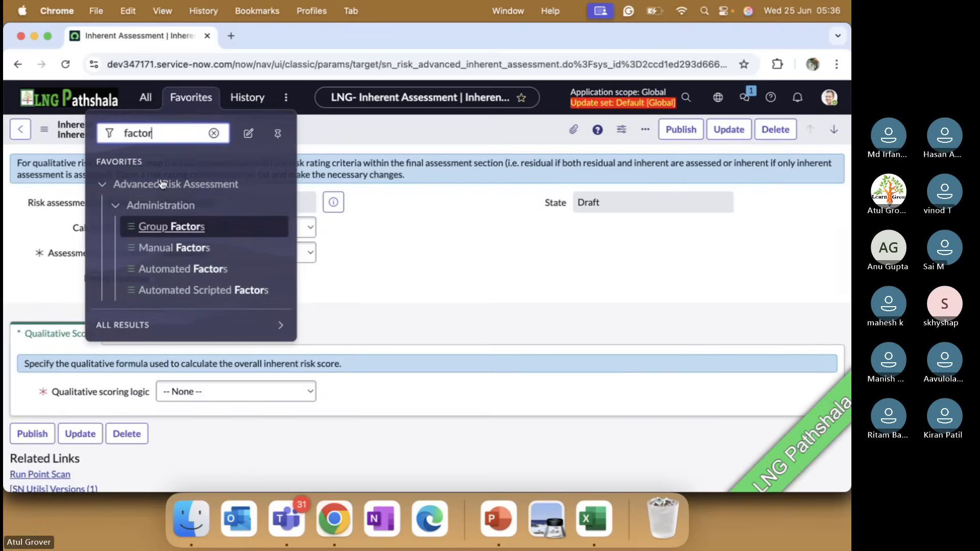
super+click(166, 249)
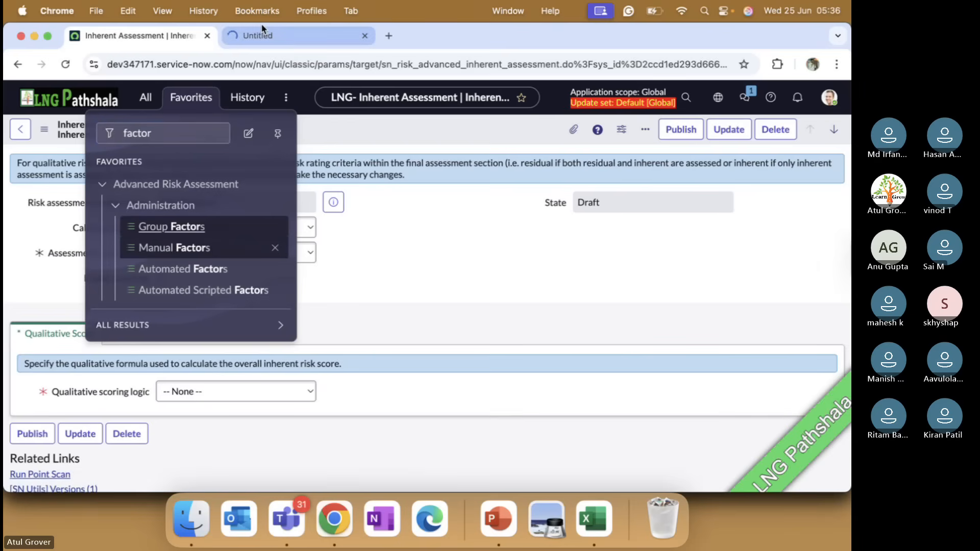
click(473, 262)
Examine the Inherent Assessment's calculation basis, the description of its qualitative scoring logic, and its related Factors list.
scroll(472, 262, down, 4)
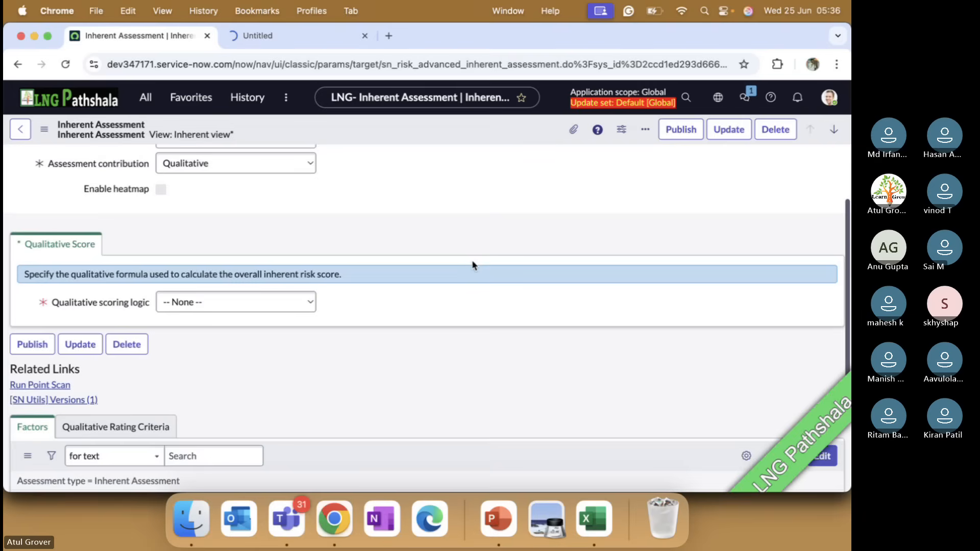
scroll(473, 265, down, 4)
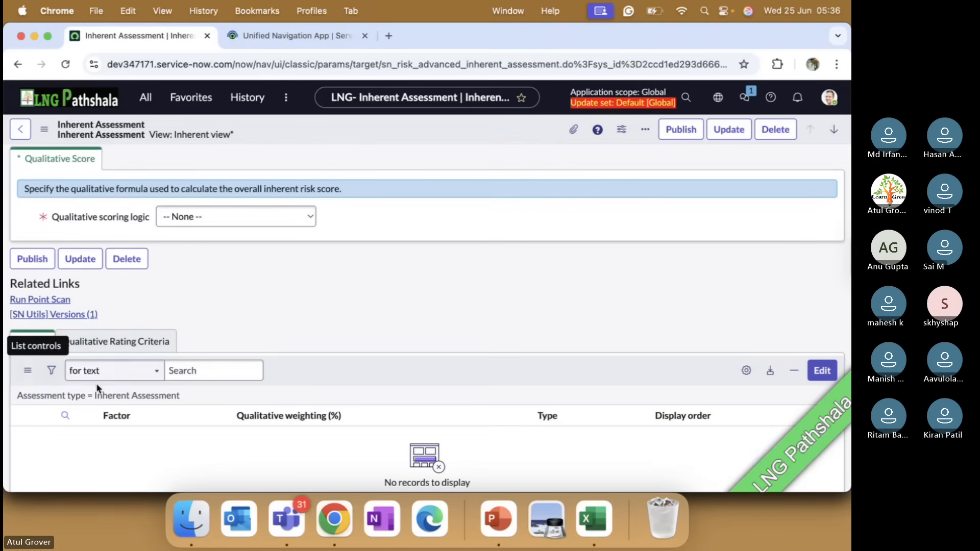
scroll(102, 389, up, 4)
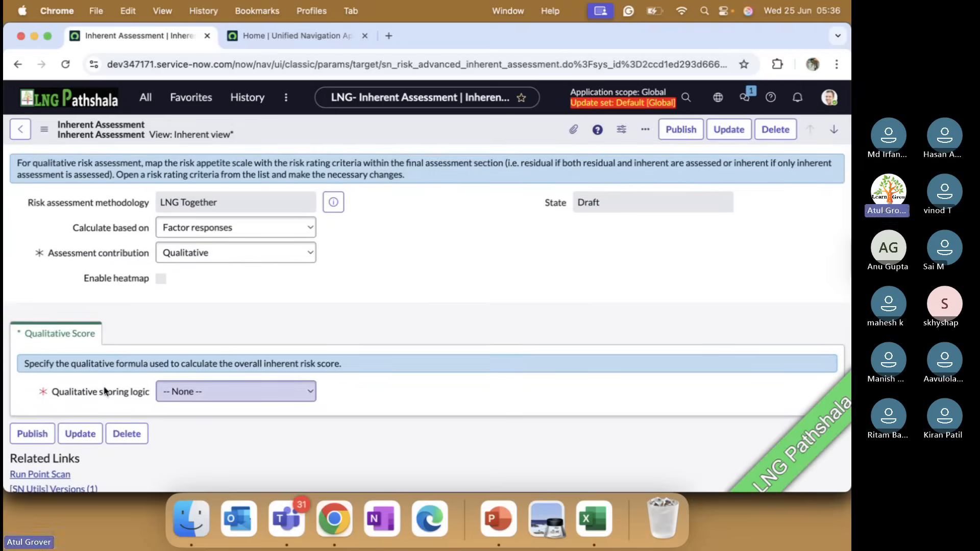
mouse_move(104, 392)
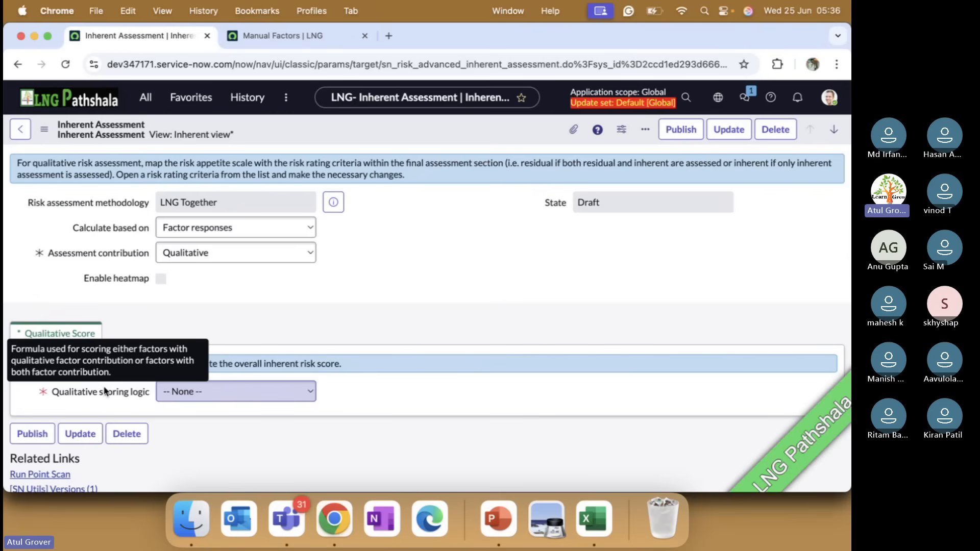
click(258, 228)
scroll(431, 260, down, 2)
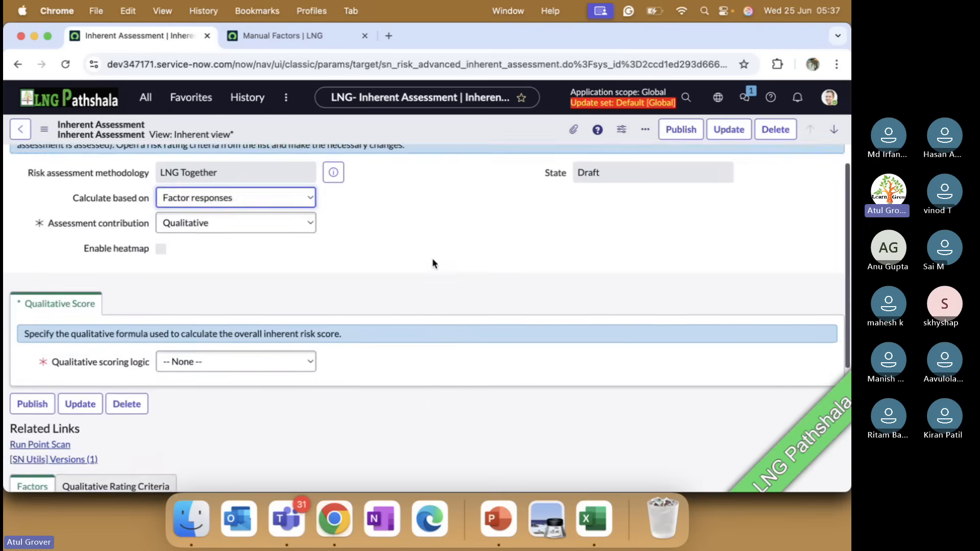
scroll(432, 258, down, 5)
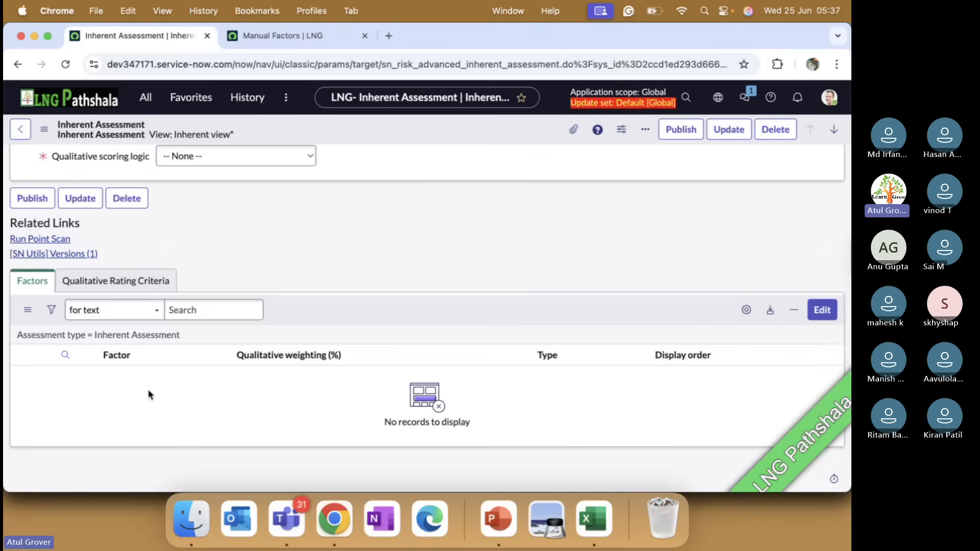
scroll(148, 394, up, 5)
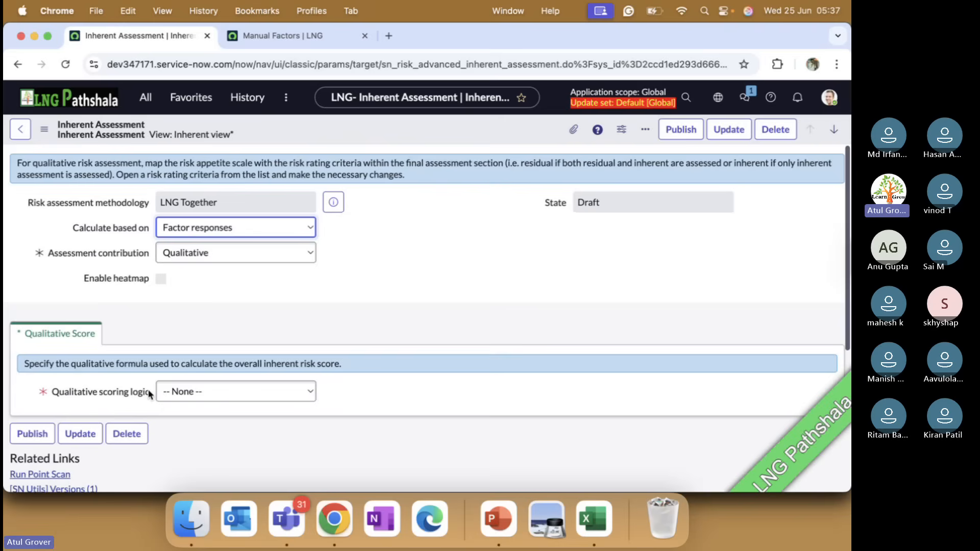
Keep the Inherent Assessment's contribution as Qualitative and set its qualitative scoring logic to Average.
click(168, 258)
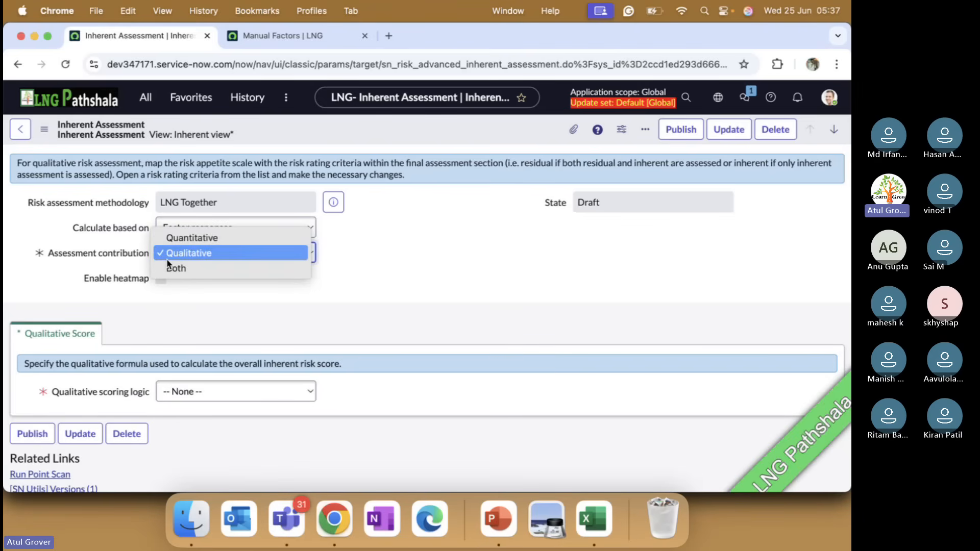
click(198, 253)
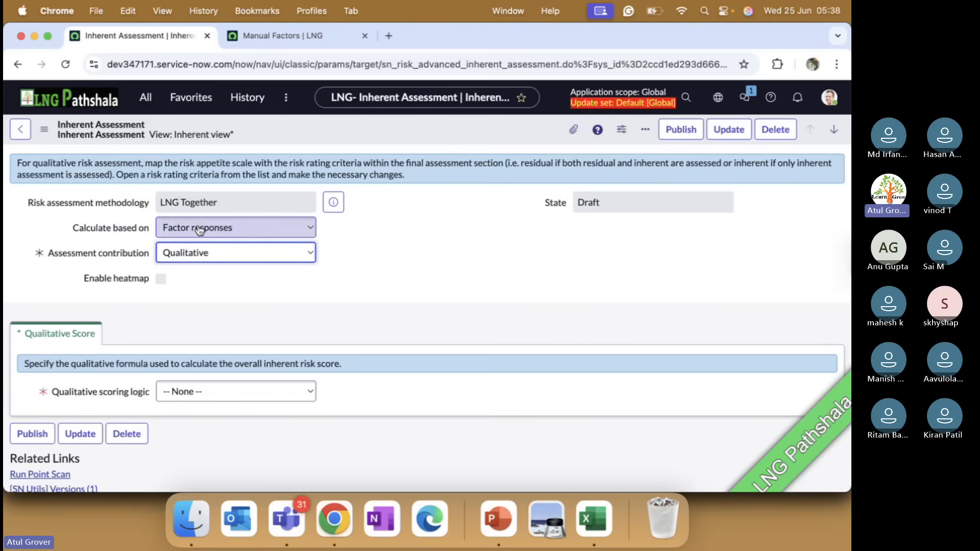
scroll(324, 296, down, 3)
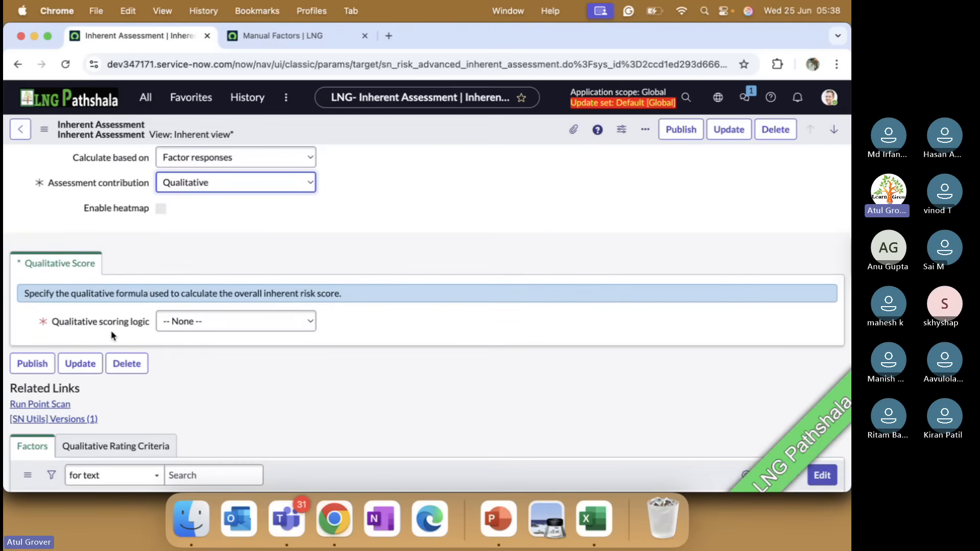
mouse_move(106, 330)
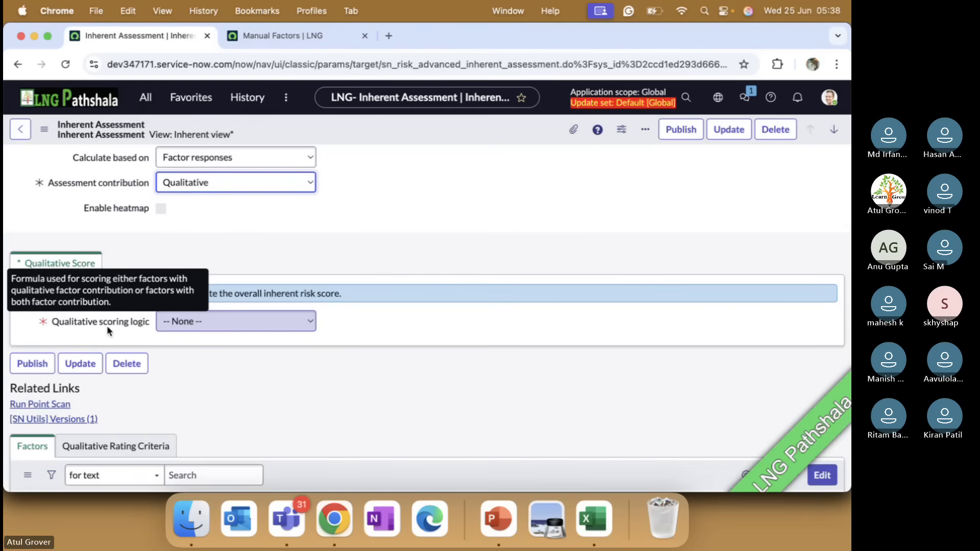
click(207, 321)
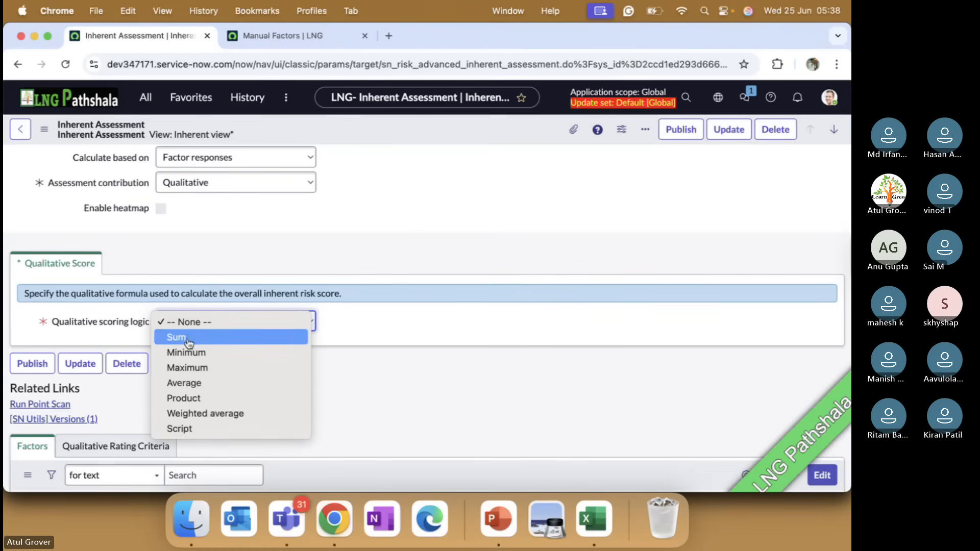
click(188, 383)
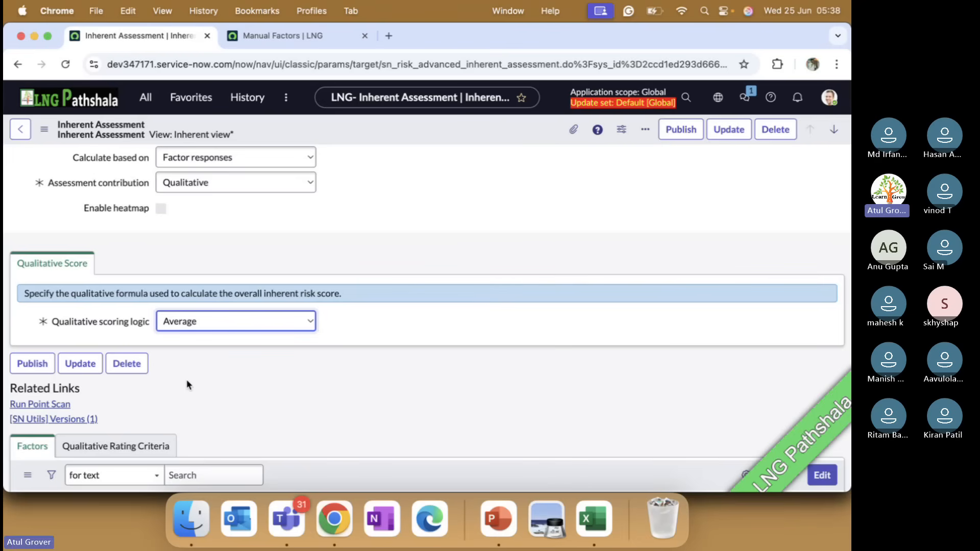
Return to Chrome after a brief look at PowerPoint and Teams, and save the Inherent Assessment record.
key(super+Tab)
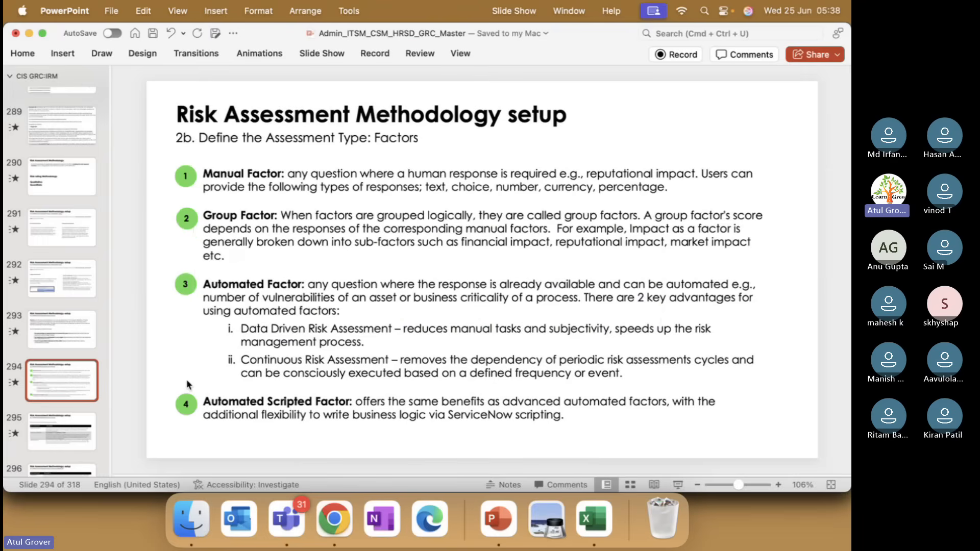
key(super+Tab)
key(super+Tab)
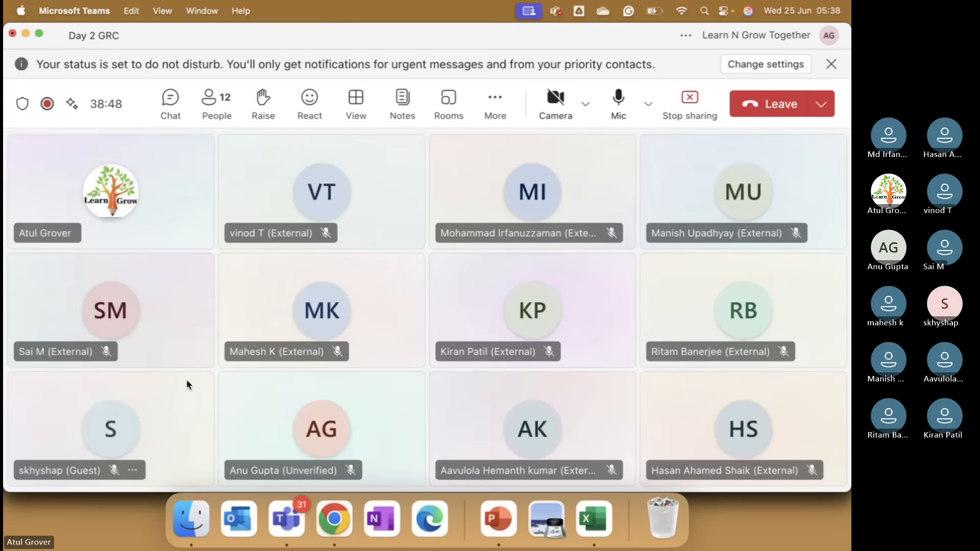
key(super+Tab)
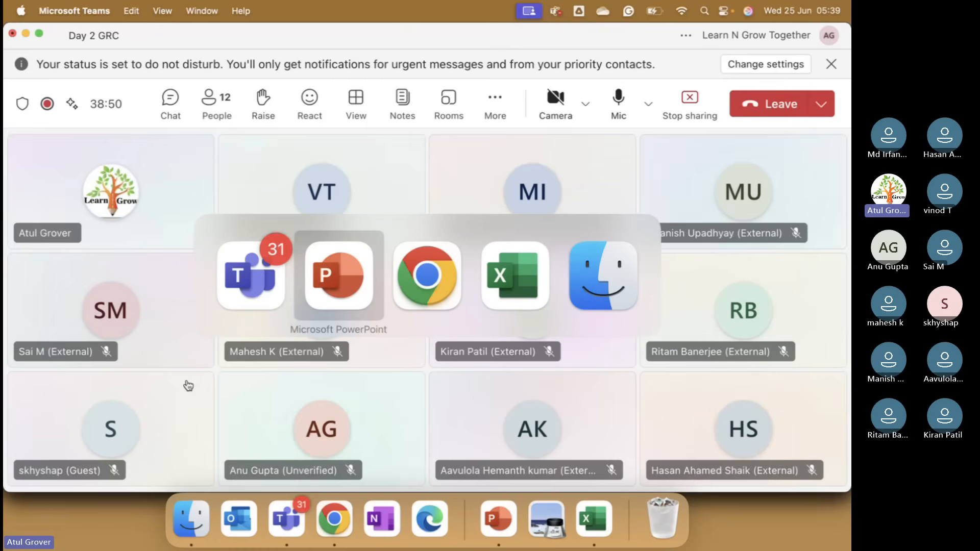
key(super+Tab)
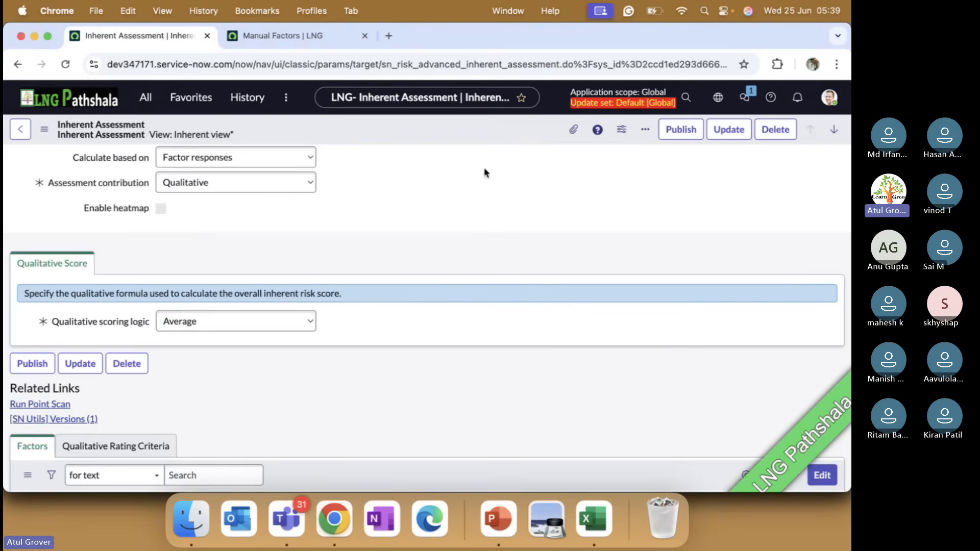
right_click(426, 122)
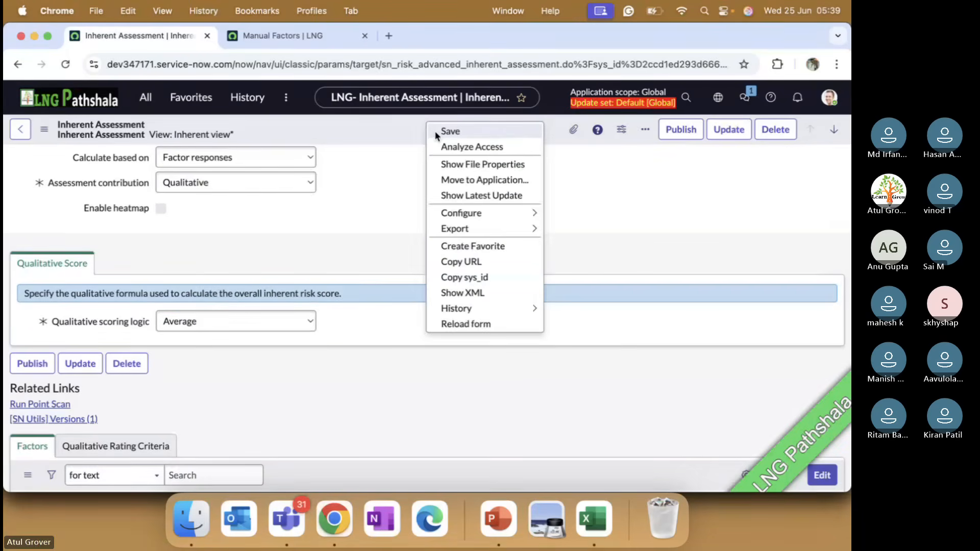
click(436, 133)
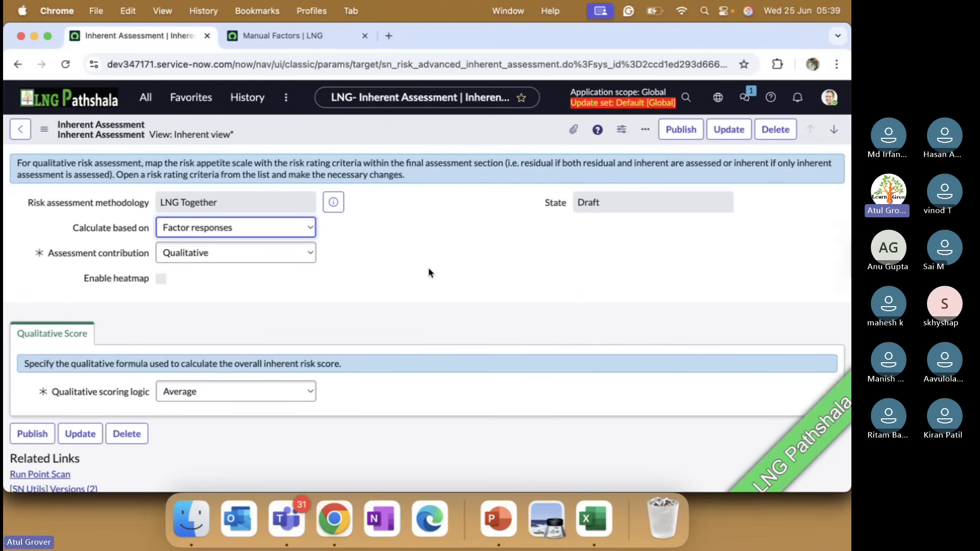
Check which factors can be added to the Inherent Assessment in its member editor, and leave without changes.
scroll(429, 273, down, 3)
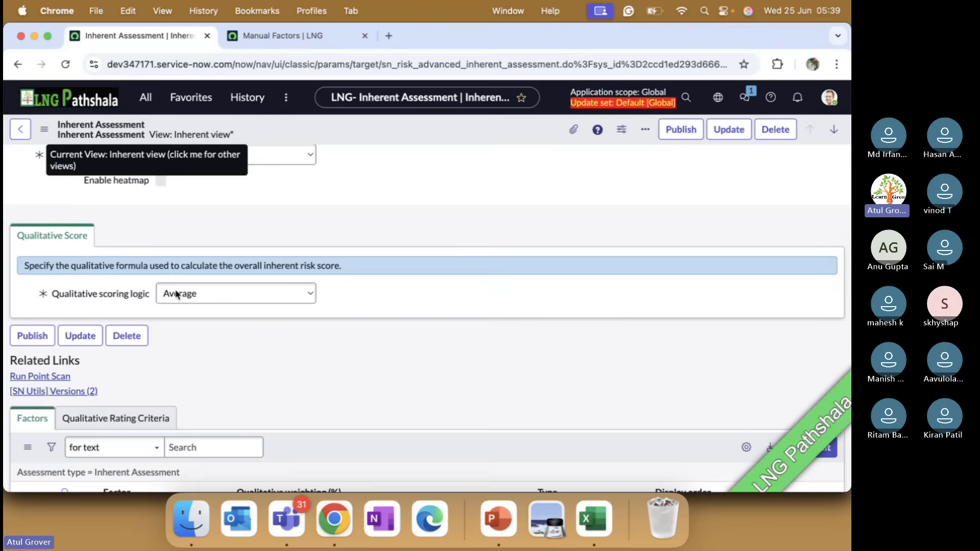
scroll(211, 386, down, 5)
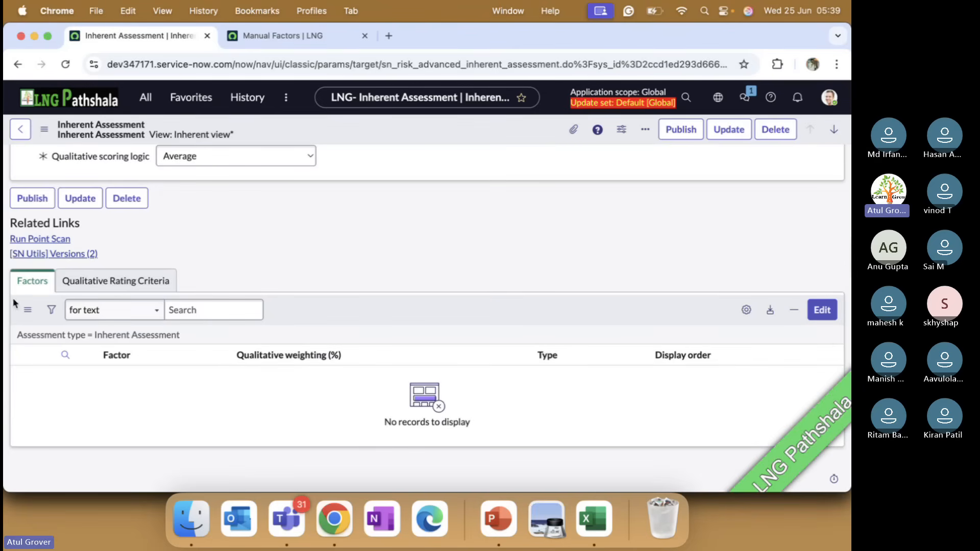
click(821, 310)
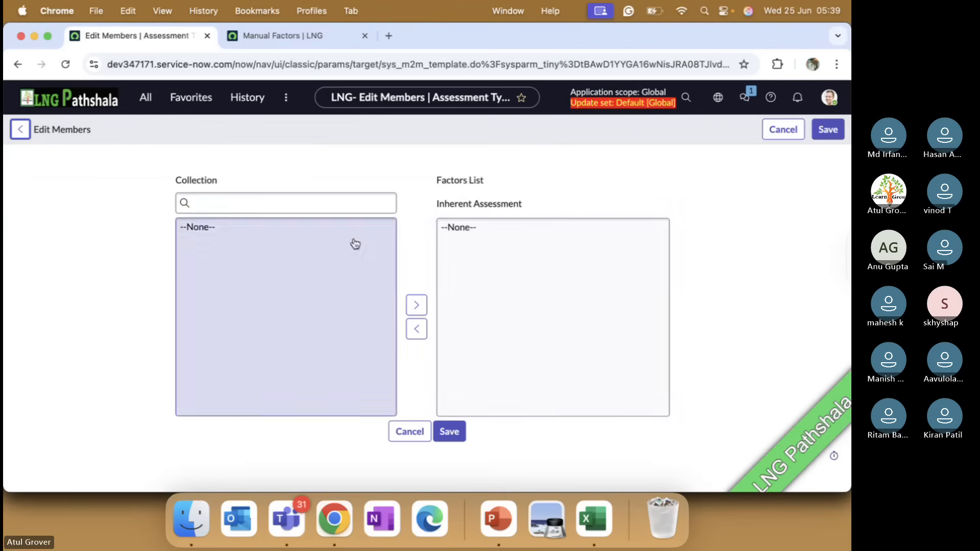
click(295, 196)
click(403, 431)
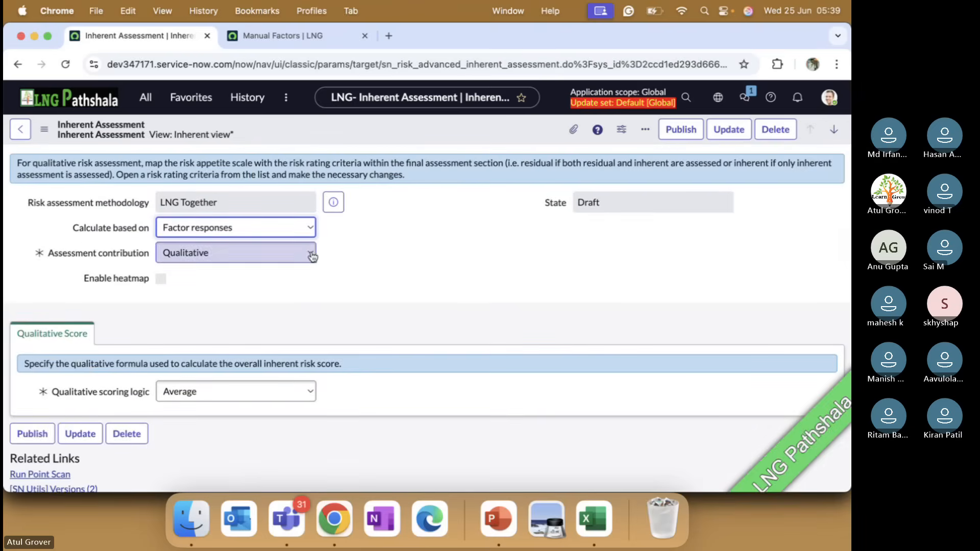
Set the Inherent Assessment's qualitative scoring logic to Sum and save the record.
click(284, 393)
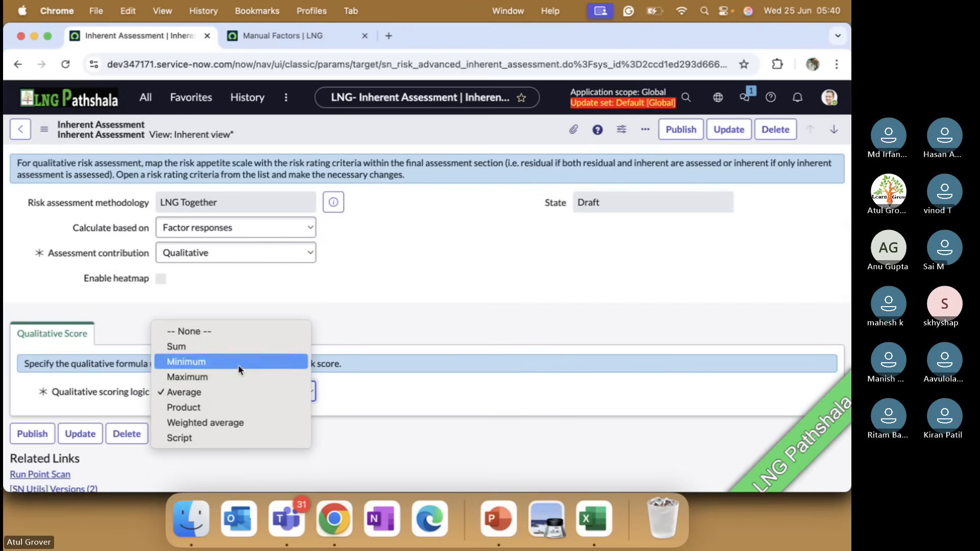
click(232, 350)
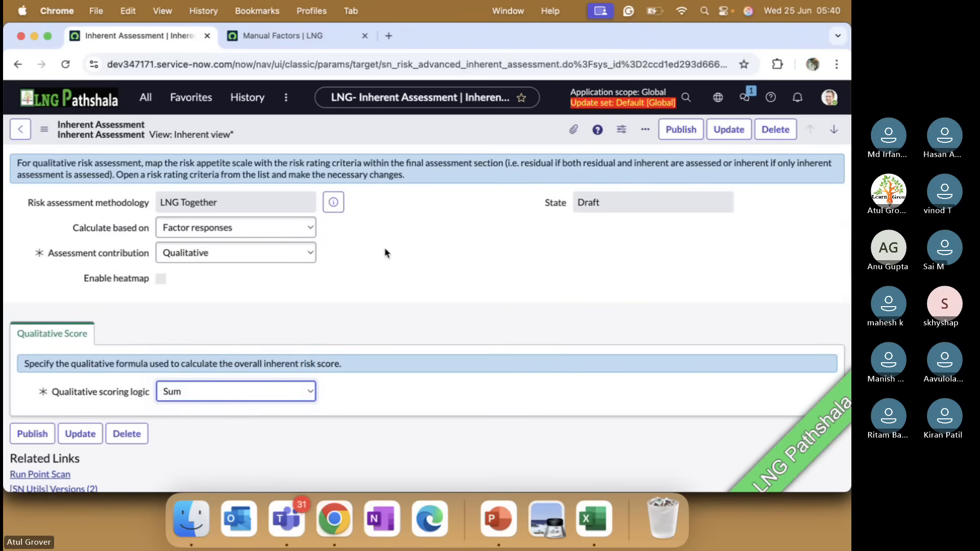
right_click(387, 128)
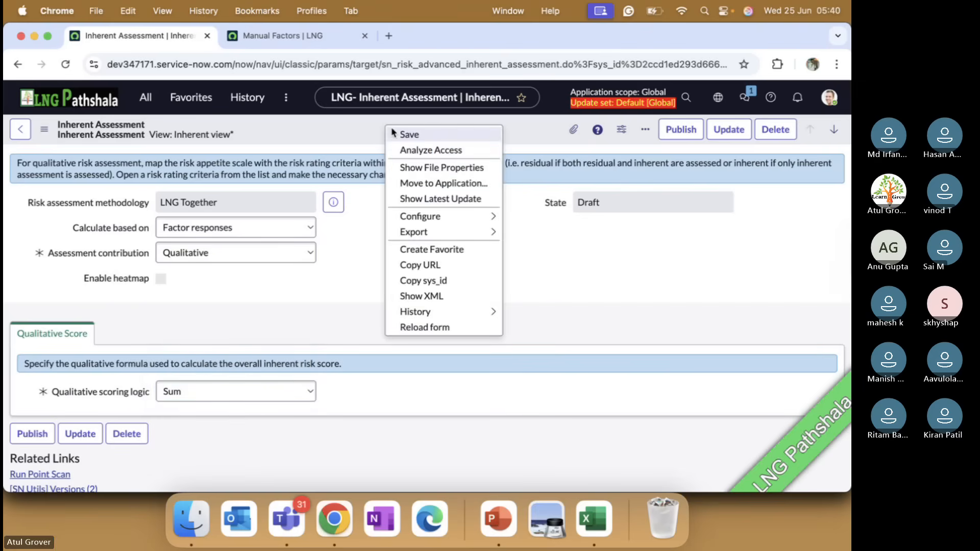
click(408, 134)
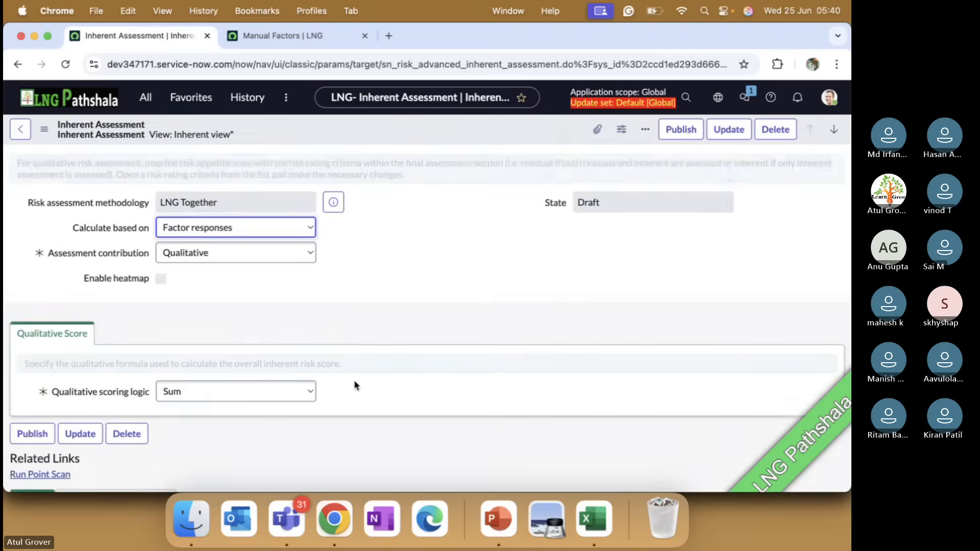
Recheck the factors available for the Inherent Assessment with the Sum scoring logic, and cancel the member editor.
scroll(354, 380, down, 5)
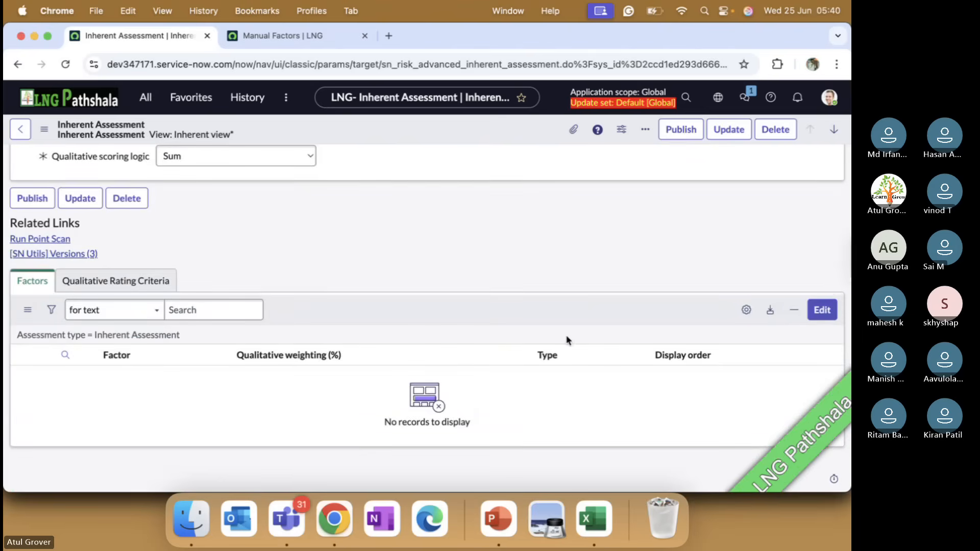
click(822, 310)
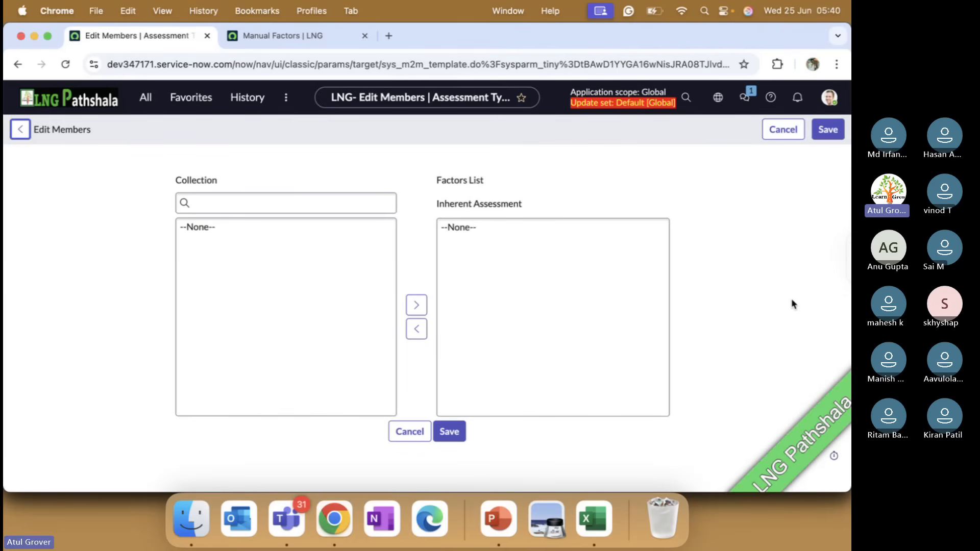
click(322, 202)
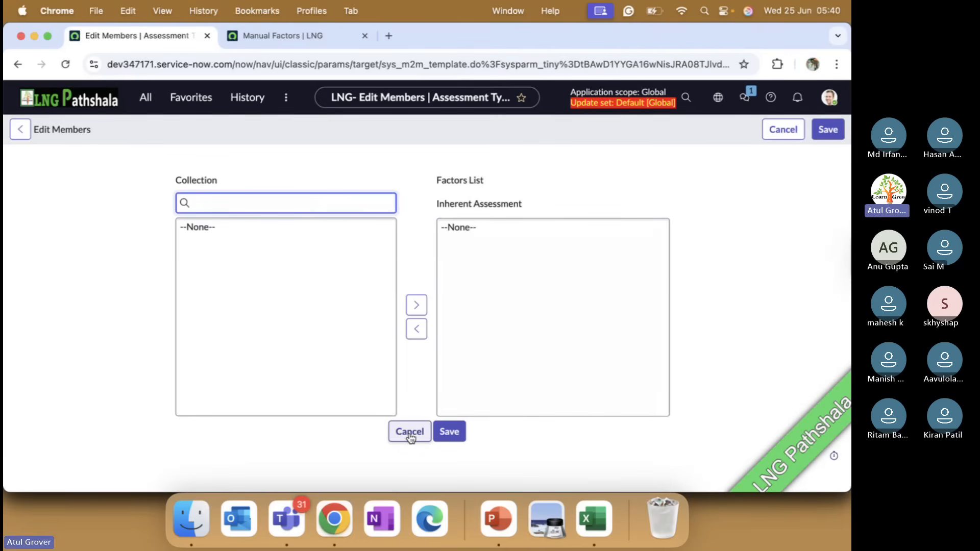
click(410, 435)
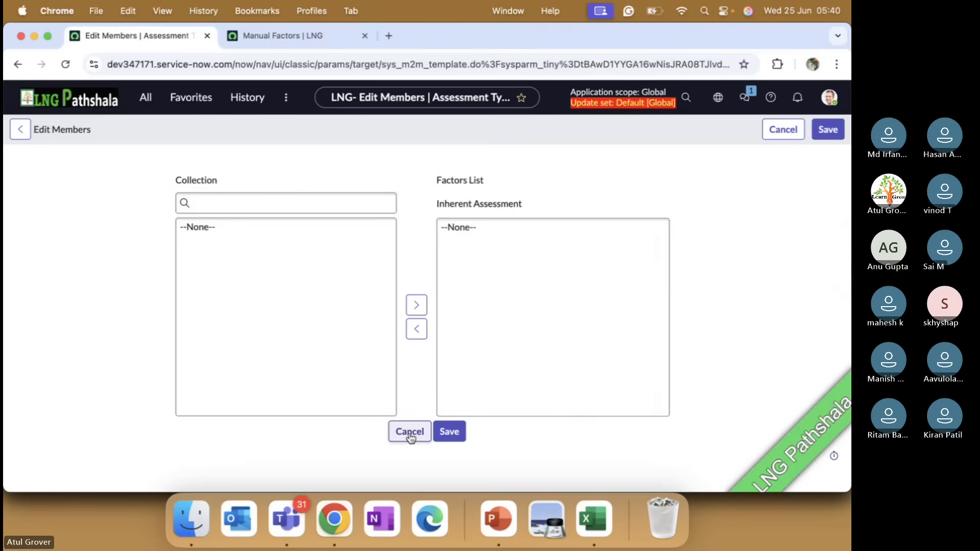
scroll(354, 251, down, 3)
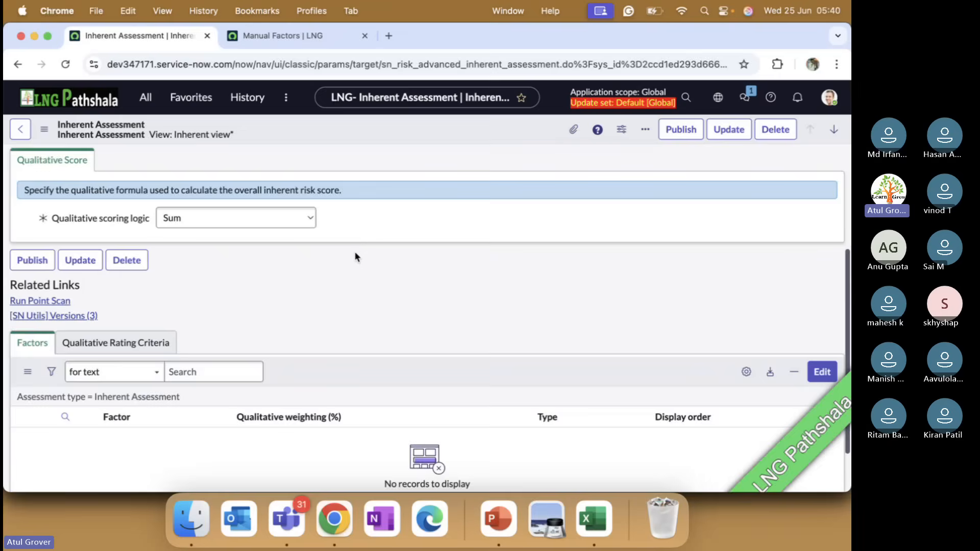
Look up the factor modules in the favorites, and start a new manual factor record named LNG.
scroll(355, 251, up, 3)
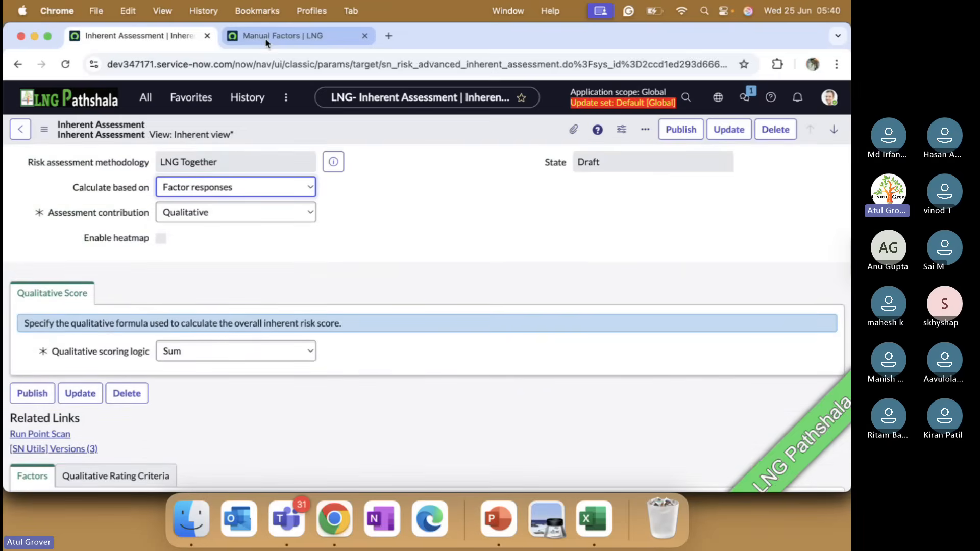
click(265, 38)
click(188, 102)
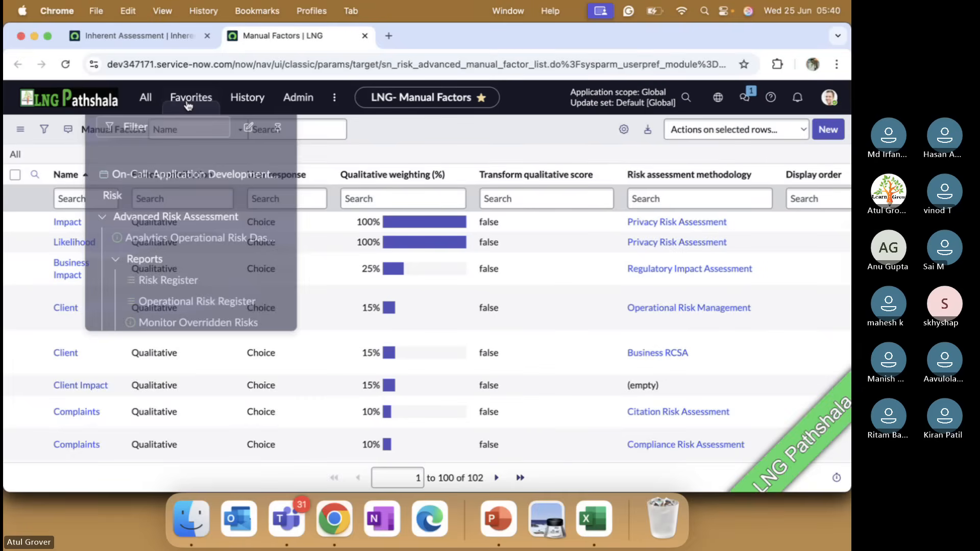
text(f)
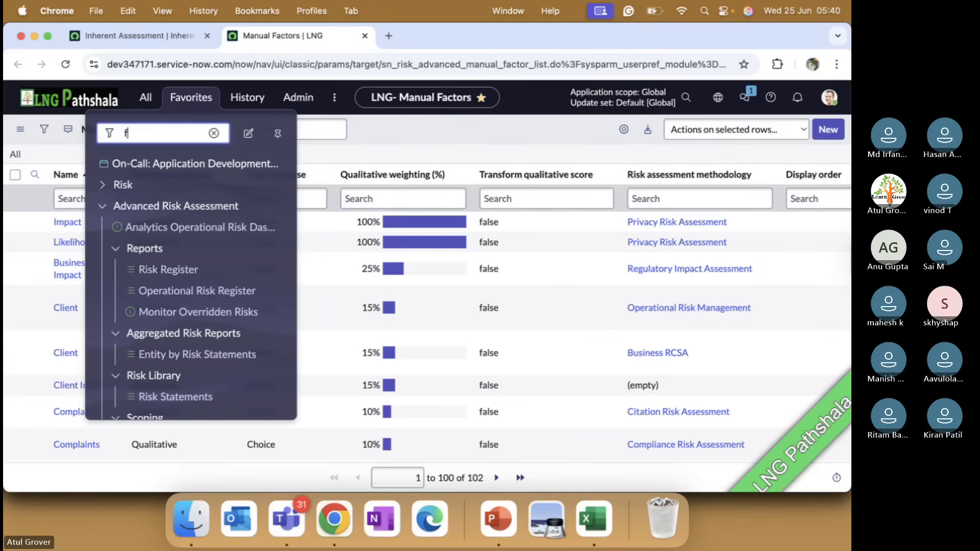
text(actors)
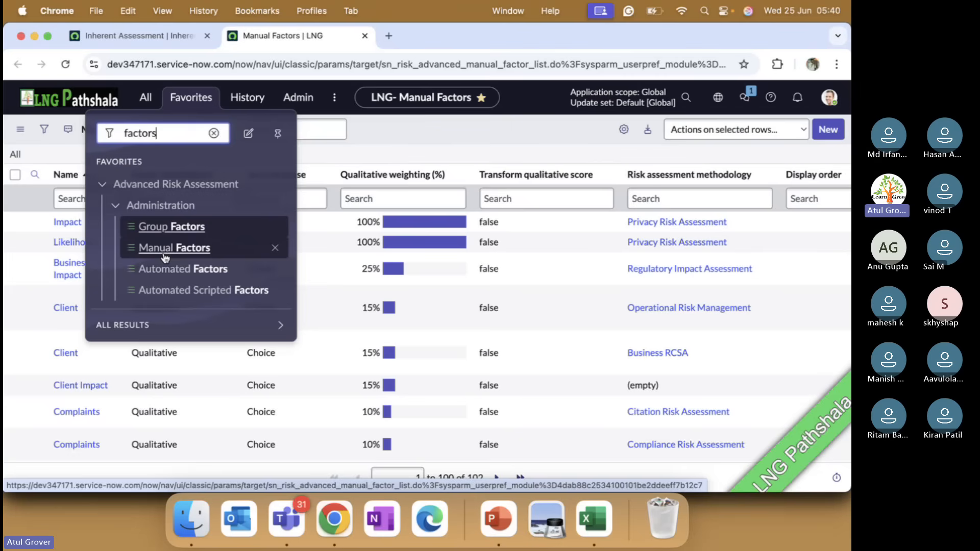
click(415, 140)
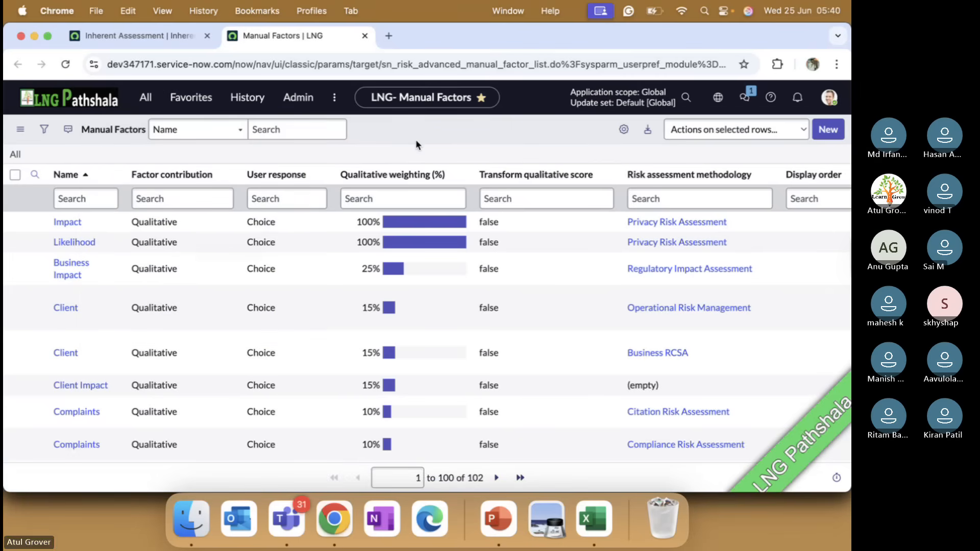
click(828, 131)
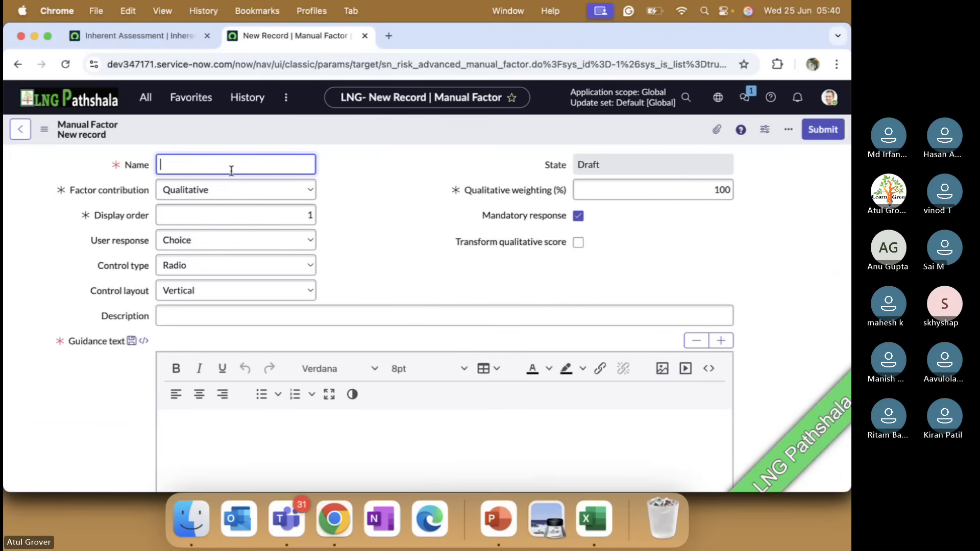
text(LNG)
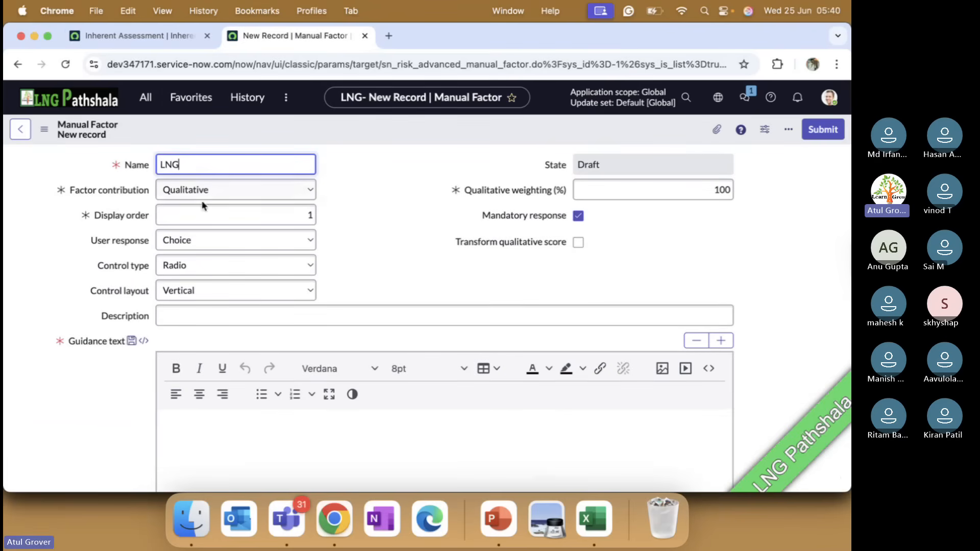
Check the Inherent Assessment record, and review the new factor's User response options, keeping Choice.
click(160, 41)
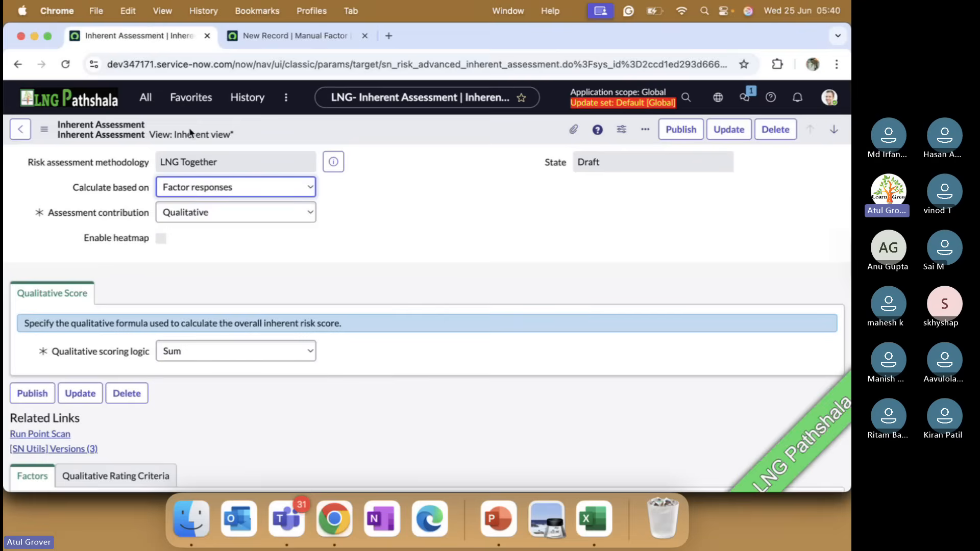
click(267, 34)
click(229, 215)
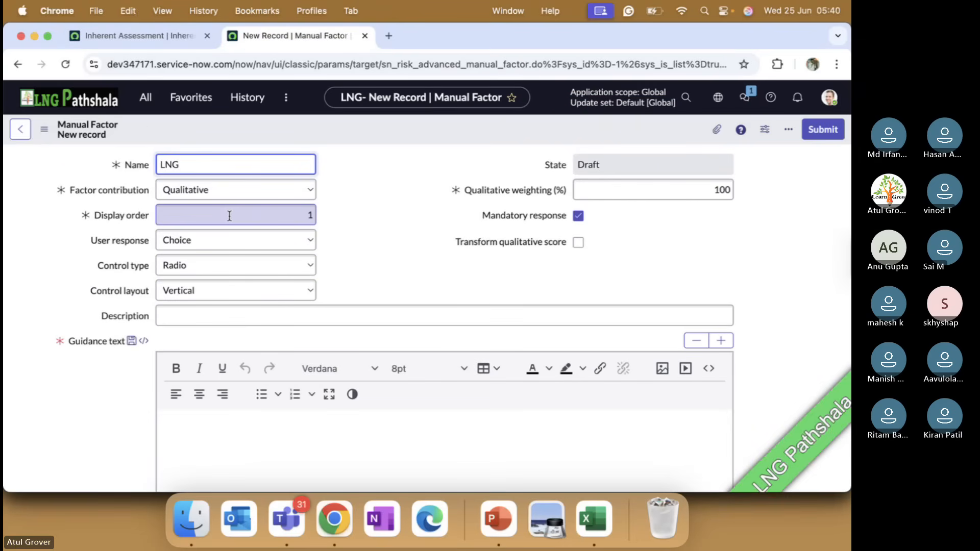
click(133, 244)
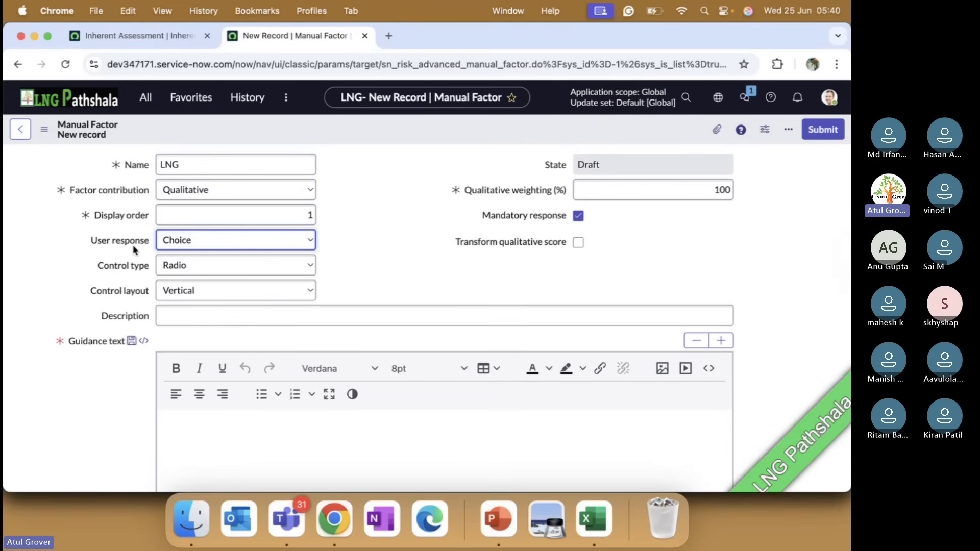
click(192, 239)
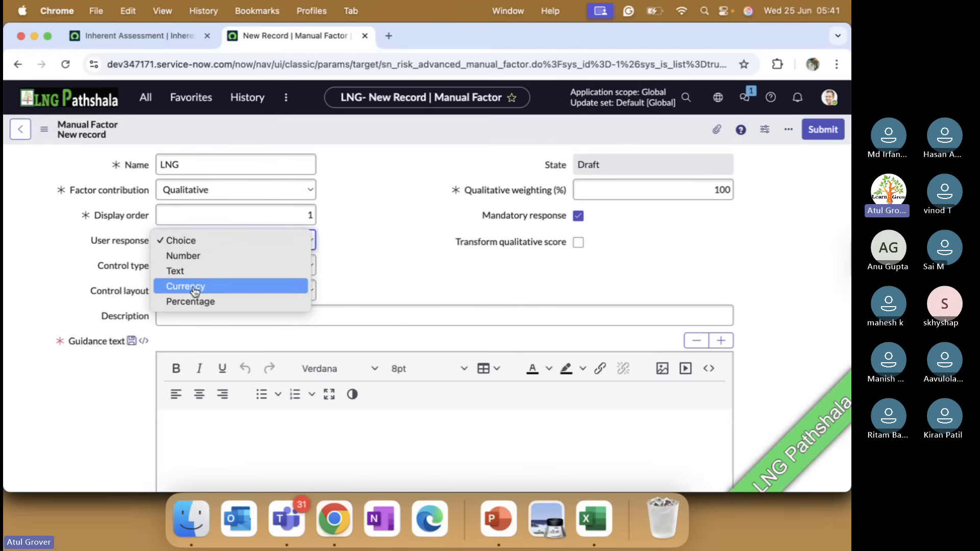
click(194, 243)
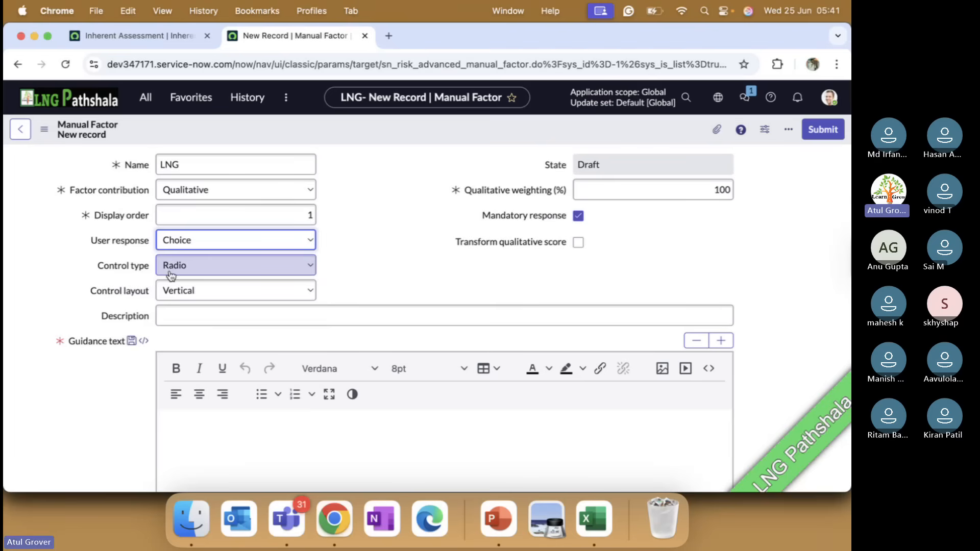
Try the Drop-down control type, return it to Radio, and set the control layout to Horizontal.
click(183, 266)
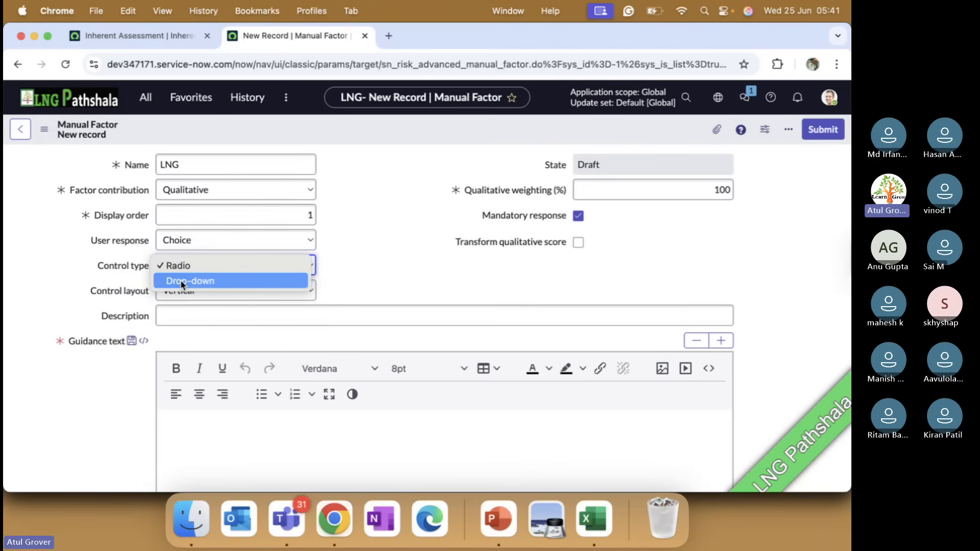
click(182, 281)
click(203, 266)
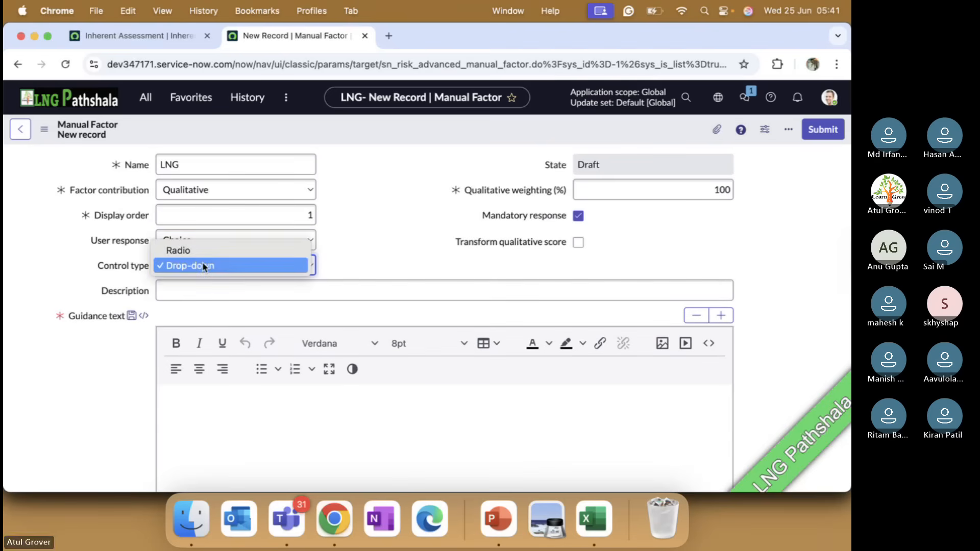
click(195, 251)
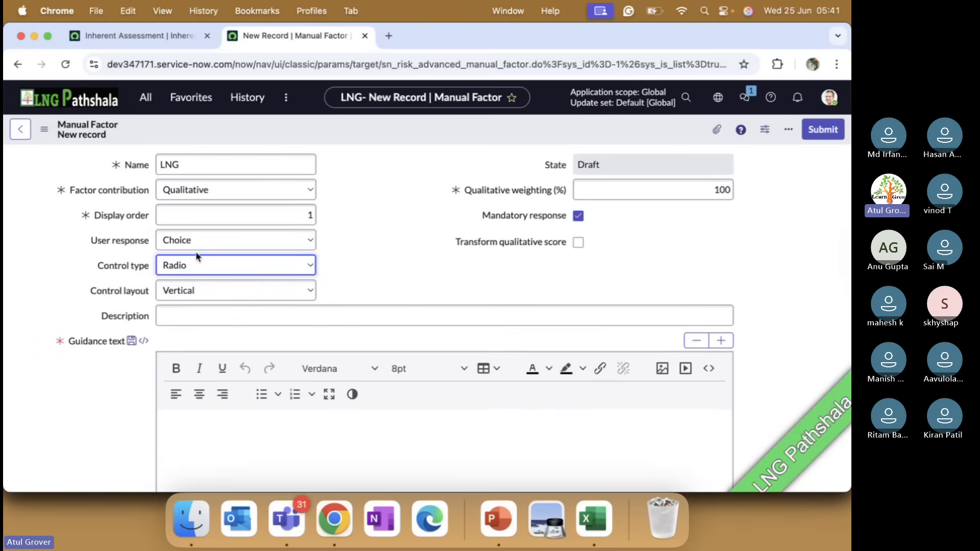
click(192, 289)
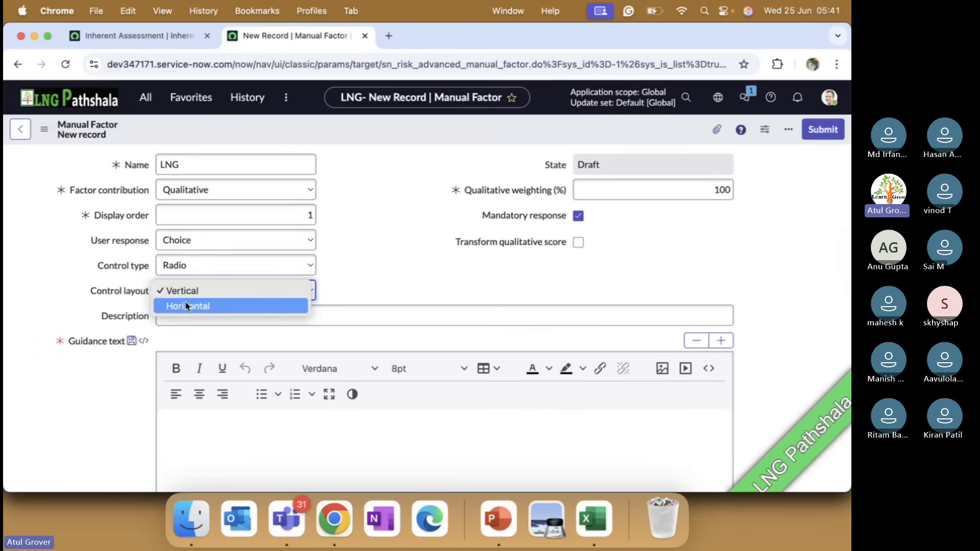
click(186, 305)
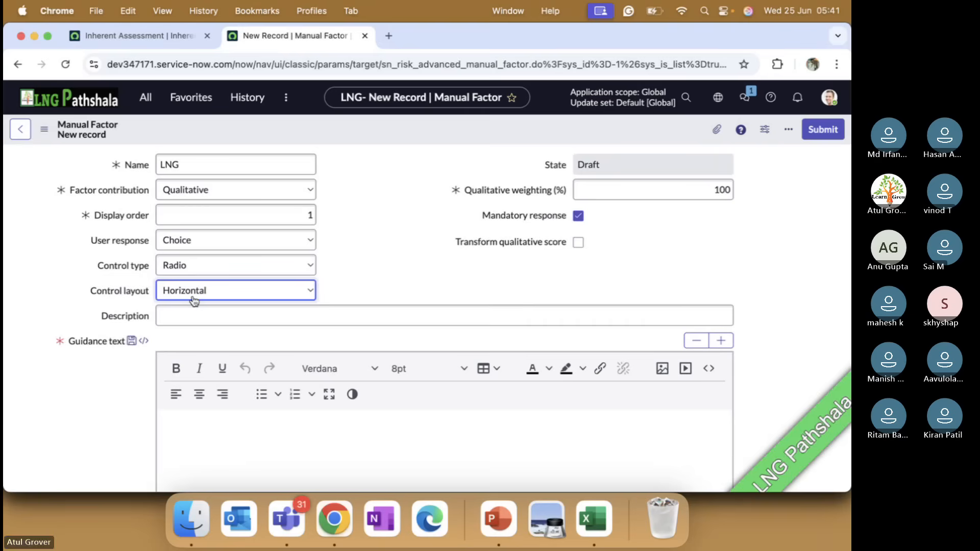
scroll(194, 300, down, 5)
scroll(194, 300, up, 5)
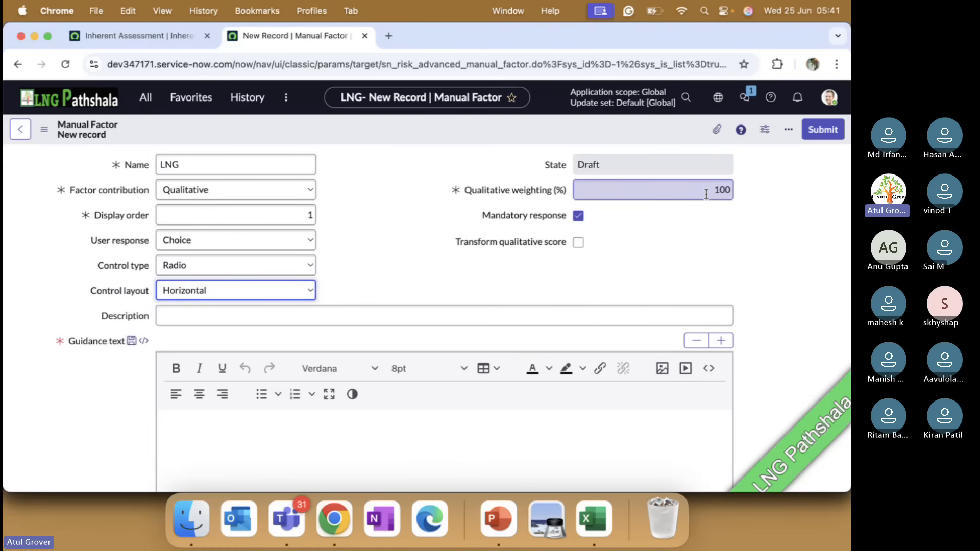
Read the help text for the Transform qualitative score option, with a brief look at the Teams meeting.
drag(468, 243, 560, 244)
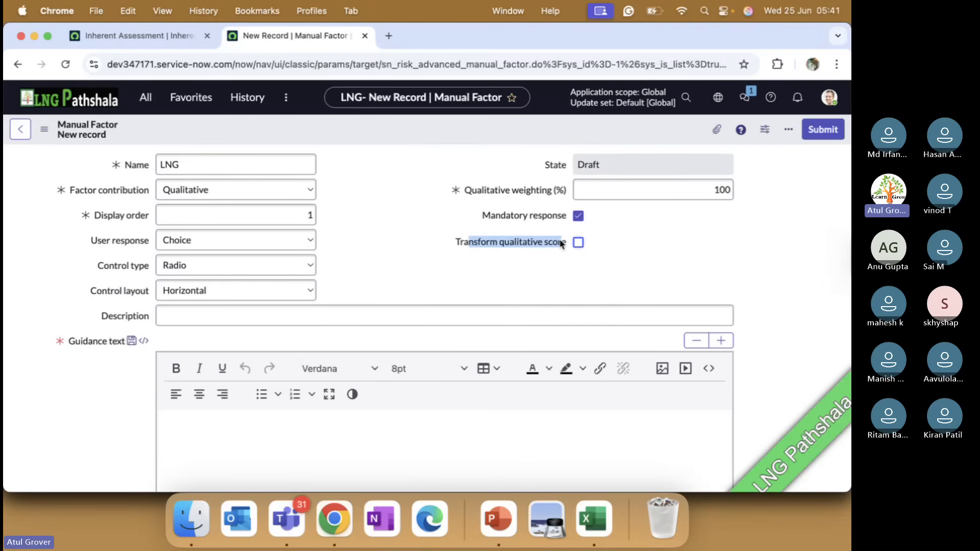
key(super+Tab)
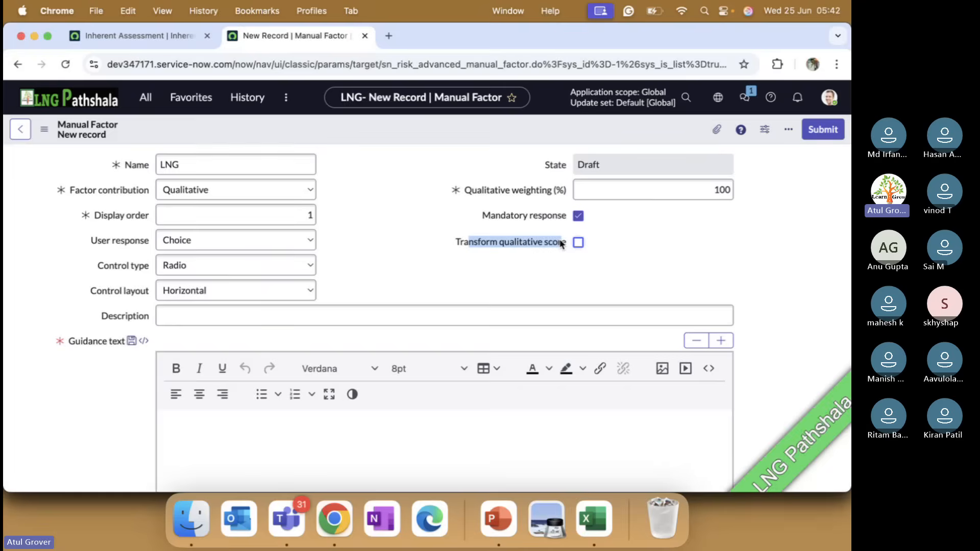
mouse_move(561, 243)
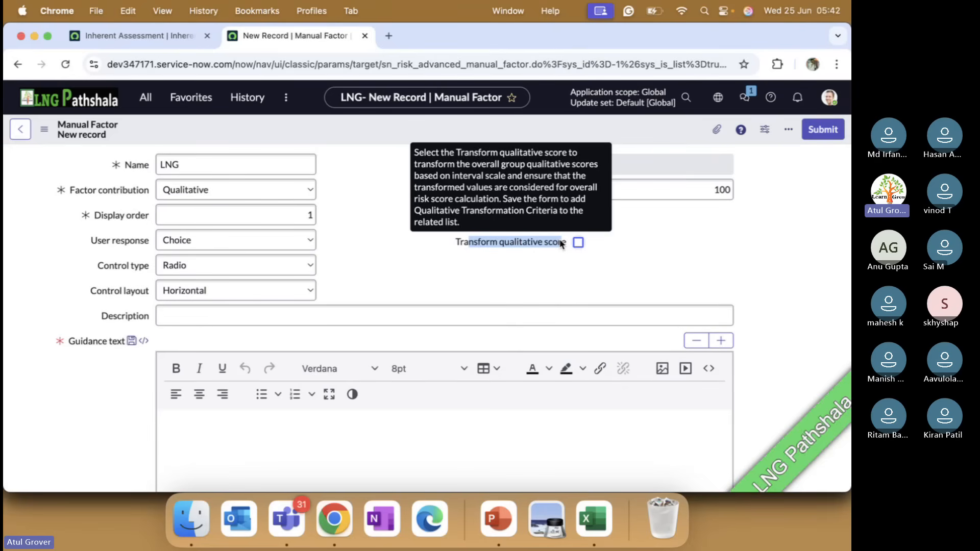
Try the Quantitative factor contribution on the LNG factor, and switch it back to Qualitative.
click(250, 190)
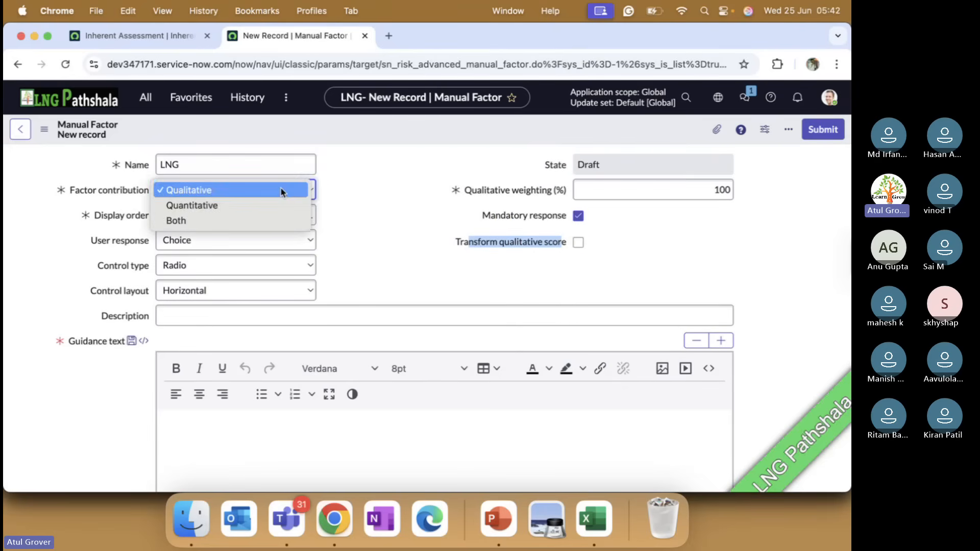
click(255, 204)
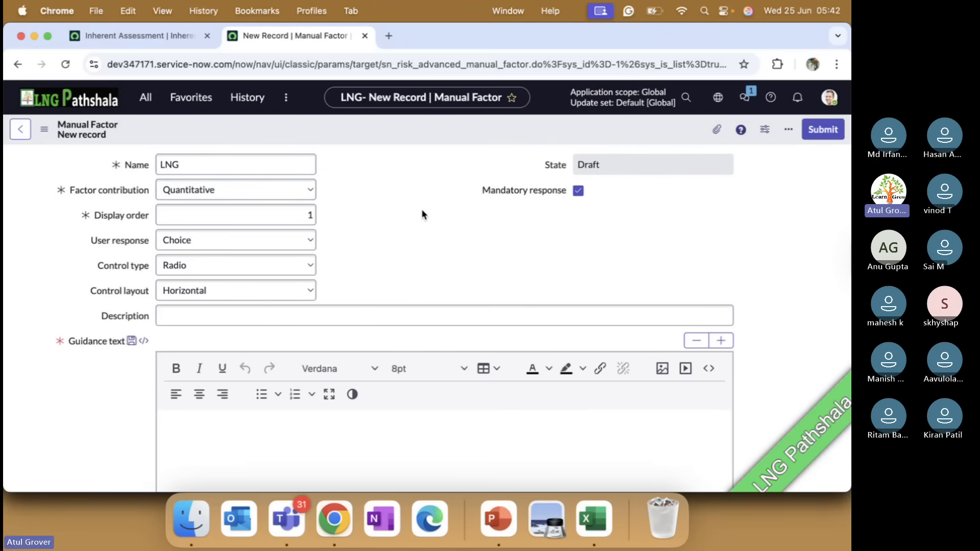
click(289, 194)
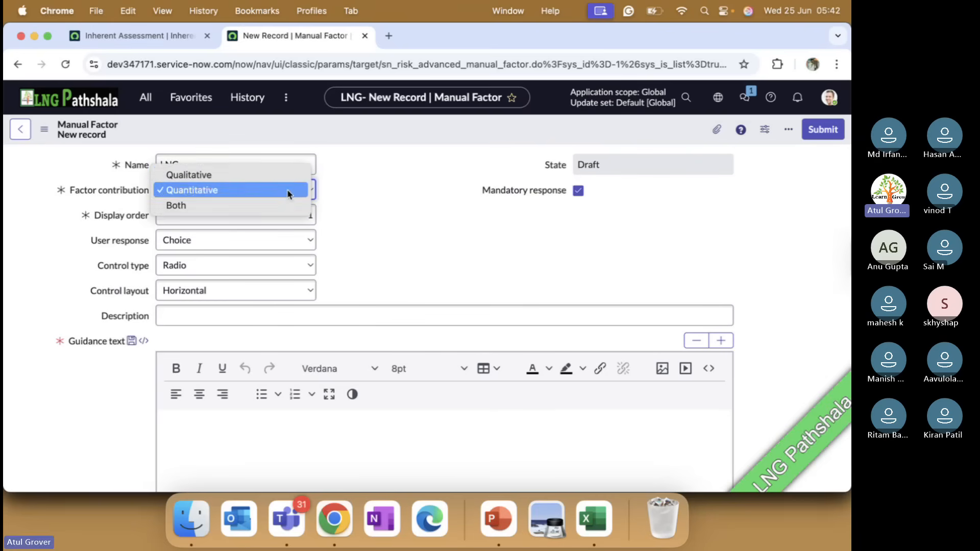
click(231, 179)
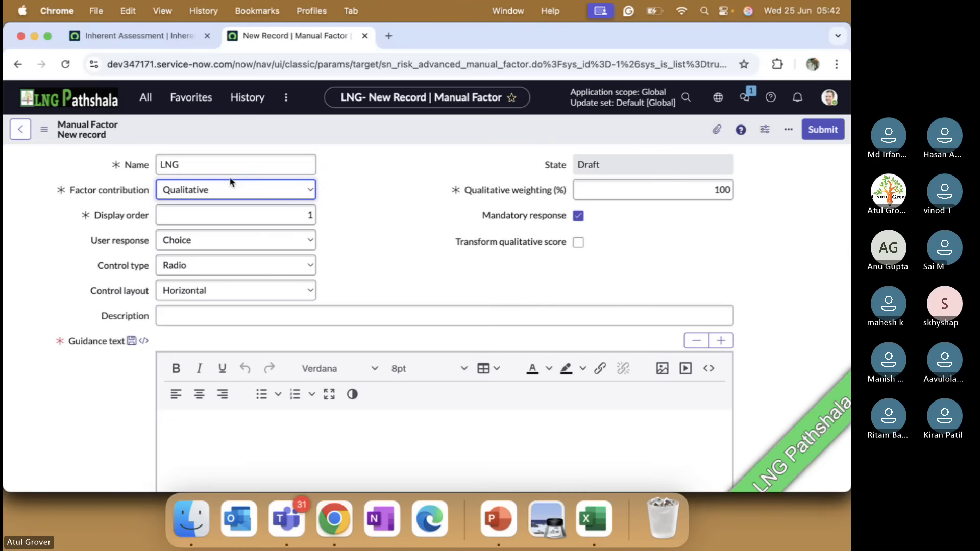
Enable Transform qualitative score on the LNG factor, and return to Chrome after a brief look at Teams.
click(581, 245)
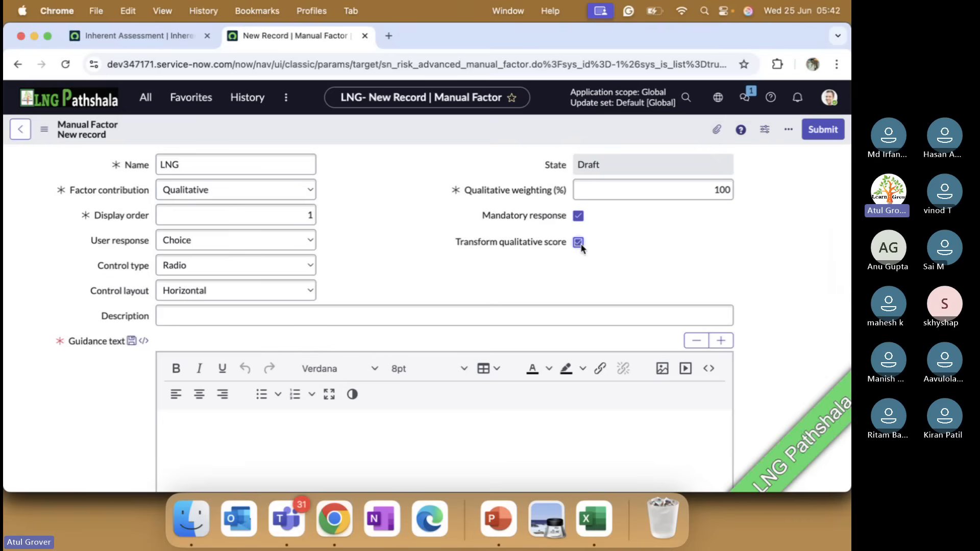
key(super+Tab)
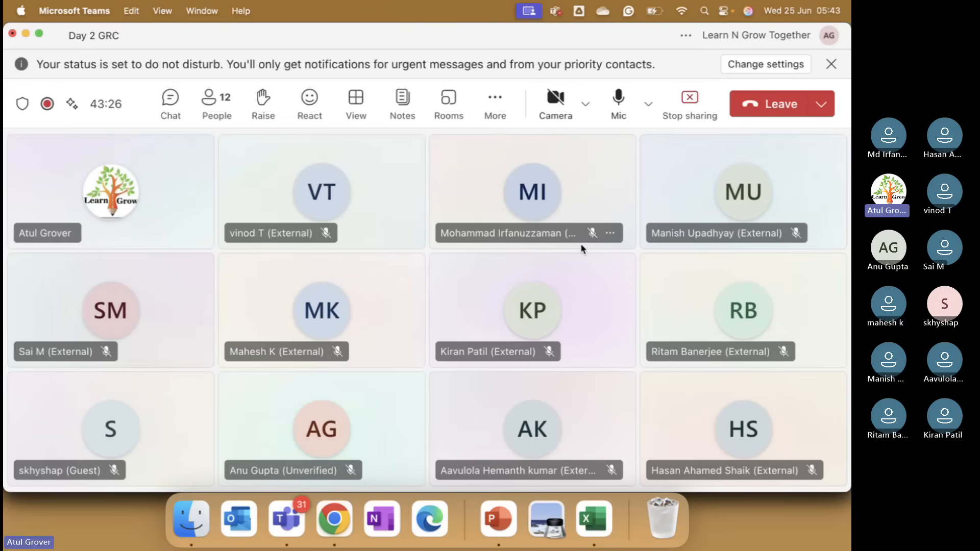
key(super+Tab)
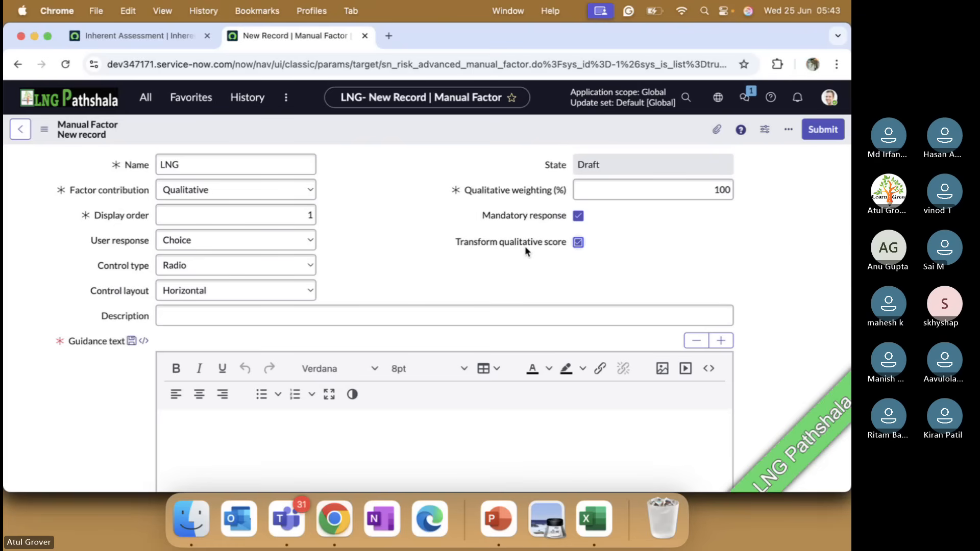
Enter "LNG Together" as the manual factor's description.
click(313, 315)
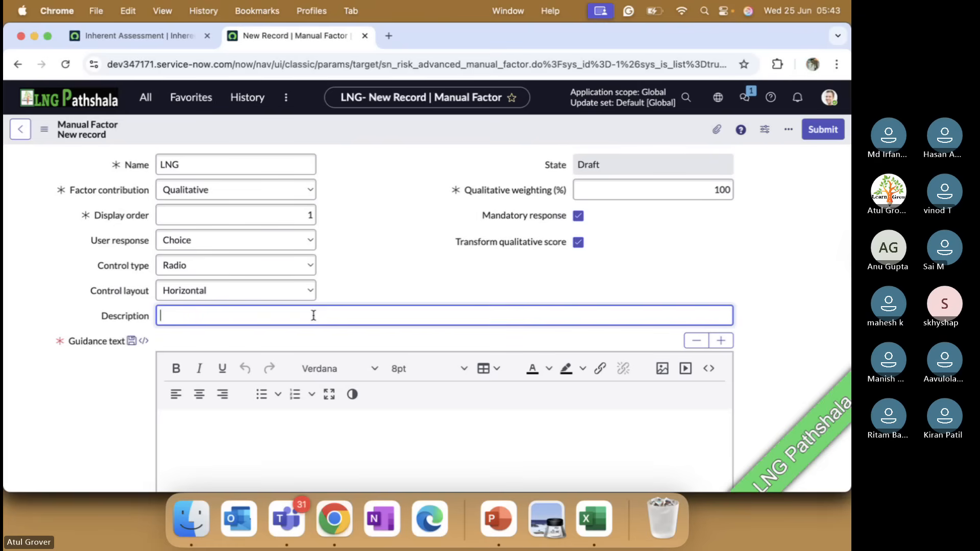
text(LNG)
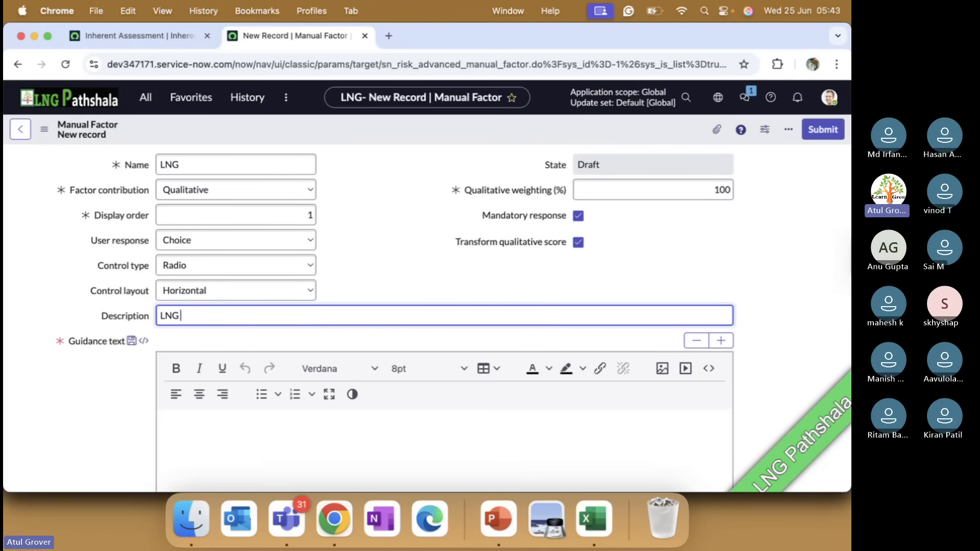
text( Test)
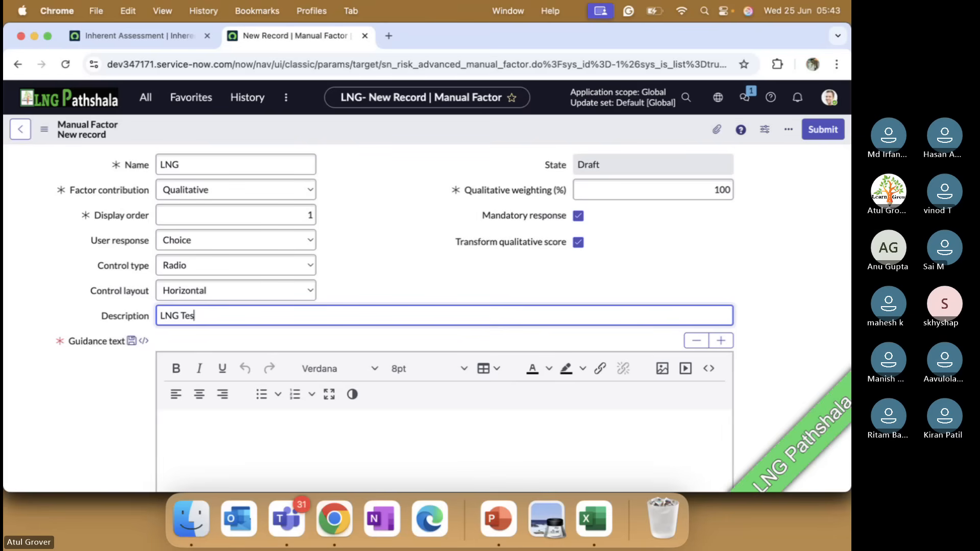
key(BackSpace)
key(BackSpace)
text(ogether)
scroll(332, 335, down, 2)
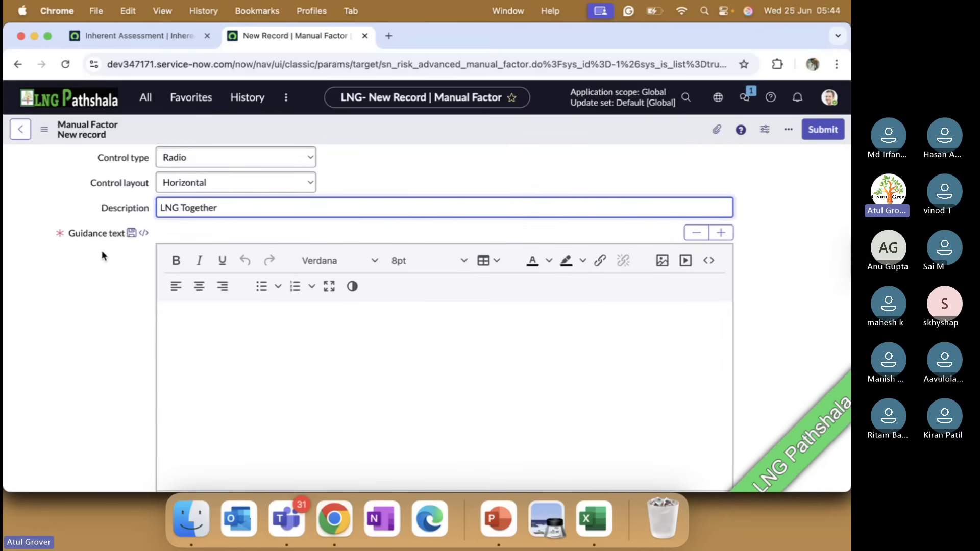
Write the factor's guidance text as "Low" and "High" on separate lines.
click(189, 337)
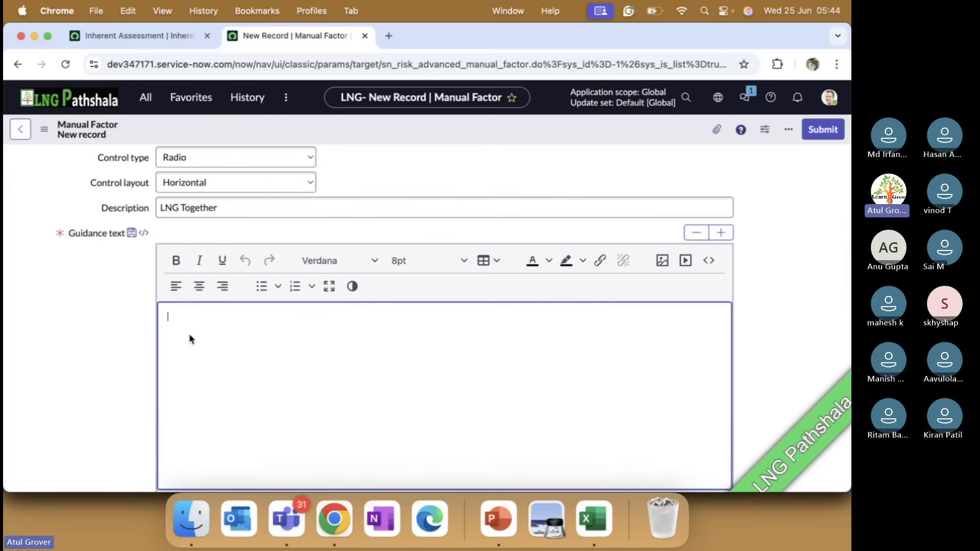
text(Low)
key(Return)
text(Good)
key(BackSpace)
key(BackSpace)
key(BackSpace)
key(BackSpace)
text(Hi)
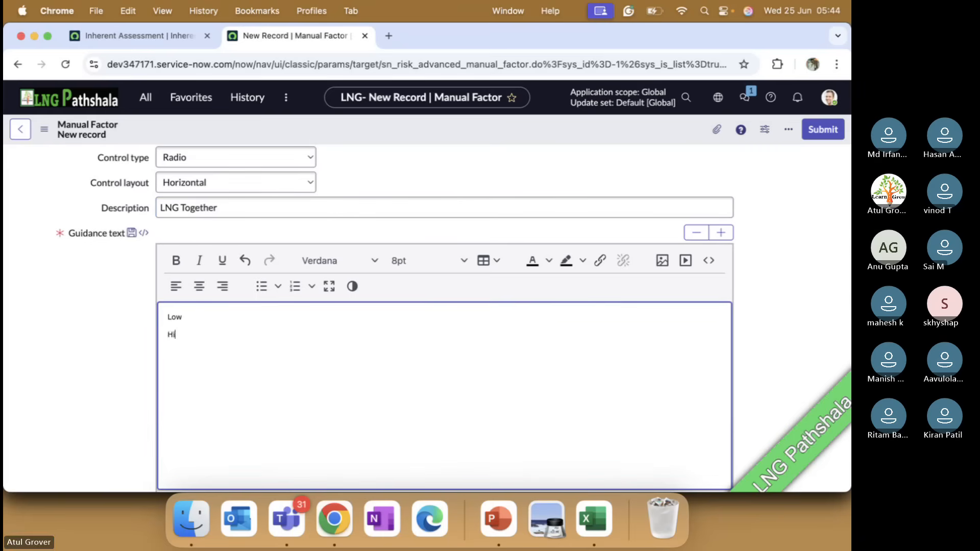
text(gh)
scroll(645, 202, down, 3)
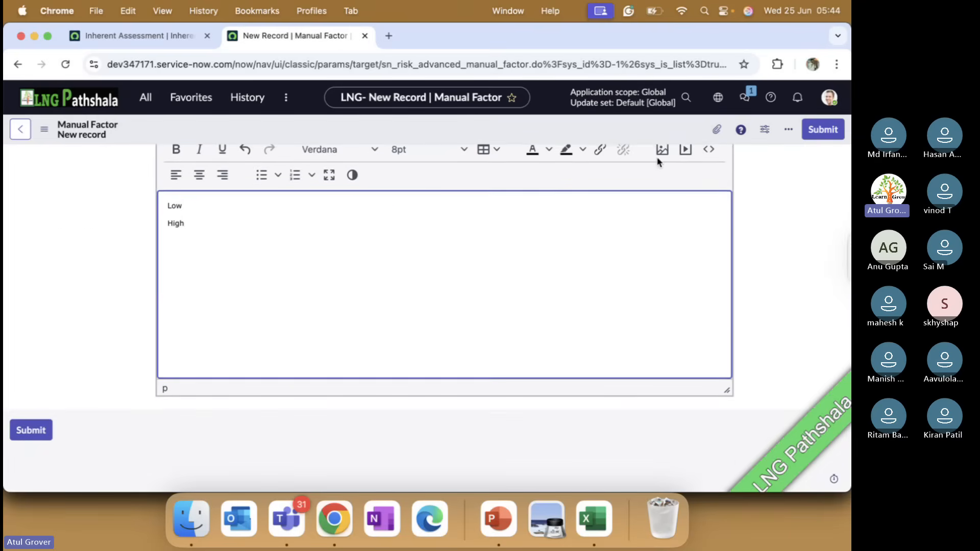
Save the new LNG manual factor and check its form and related lists.
right_click(560, 131)
click(571, 135)
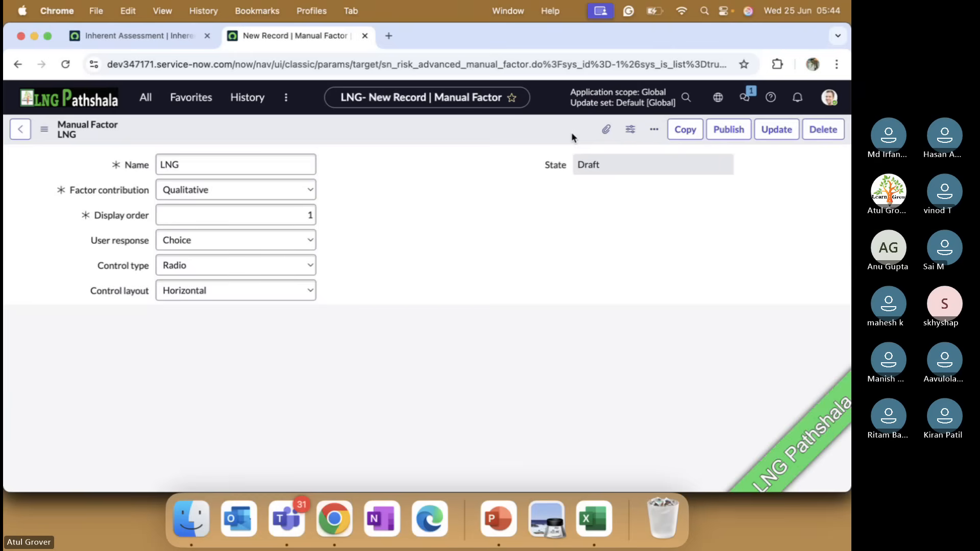
scroll(372, 273, down, 10)
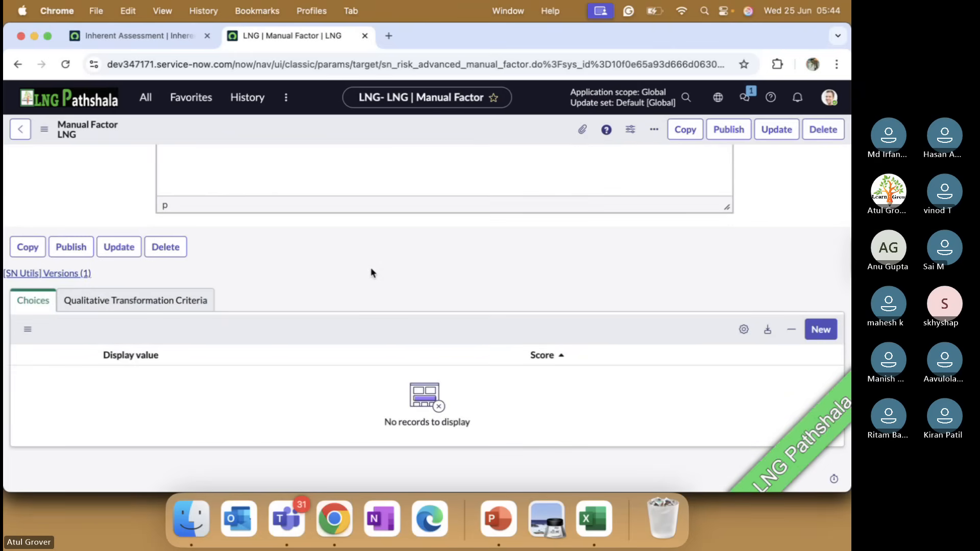
scroll(372, 273, up, 10)
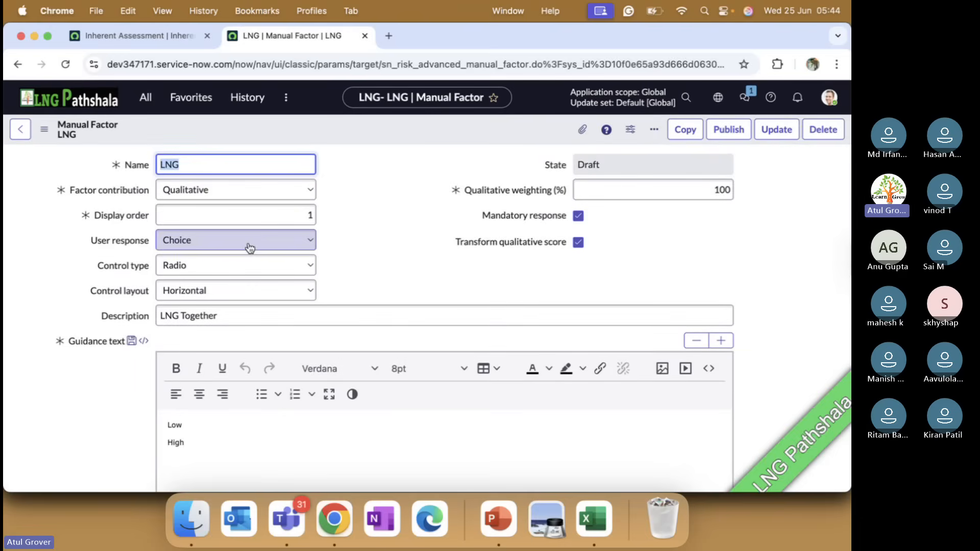
Start a new choice for the LNG factor with display value "Low" and score 1.
scroll(376, 223, down, 10)
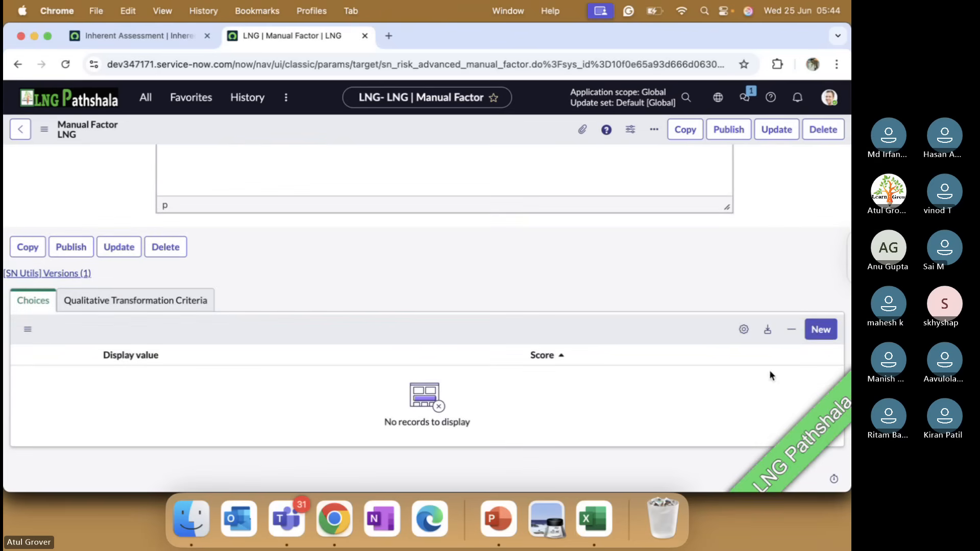
click(818, 330)
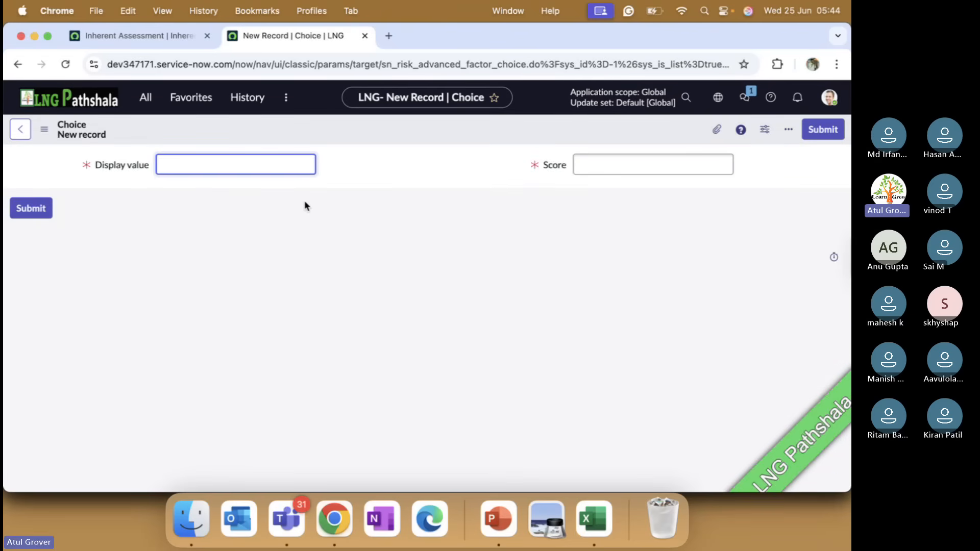
text(Low)
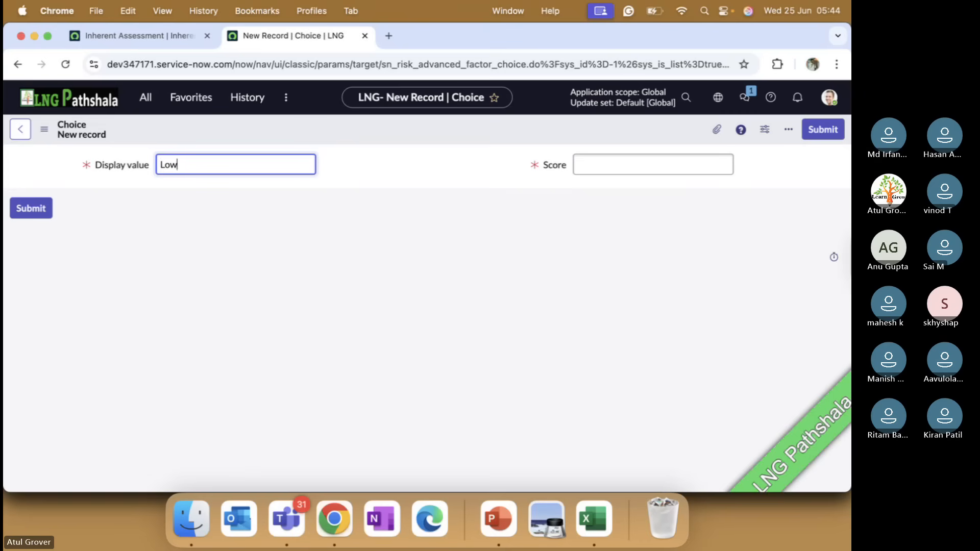
click(634, 165)
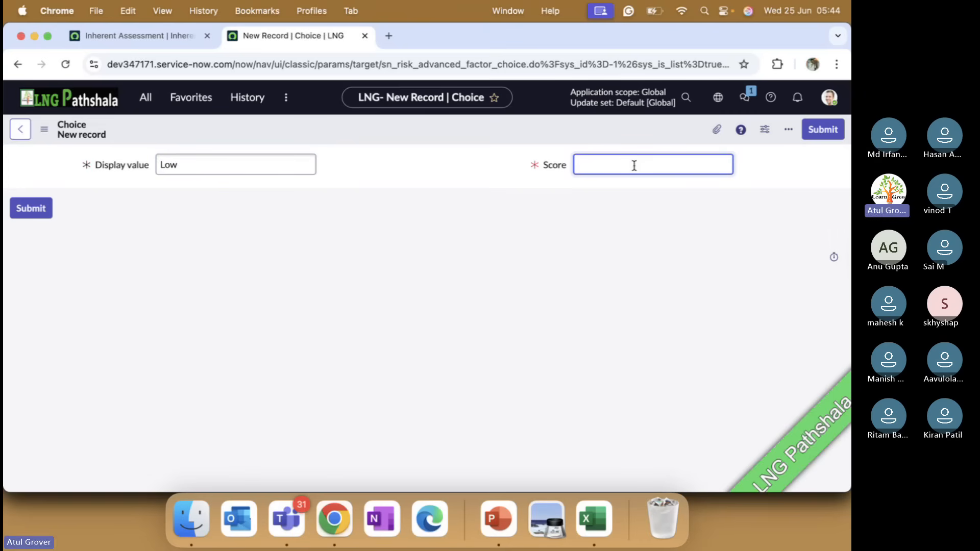
text(1)
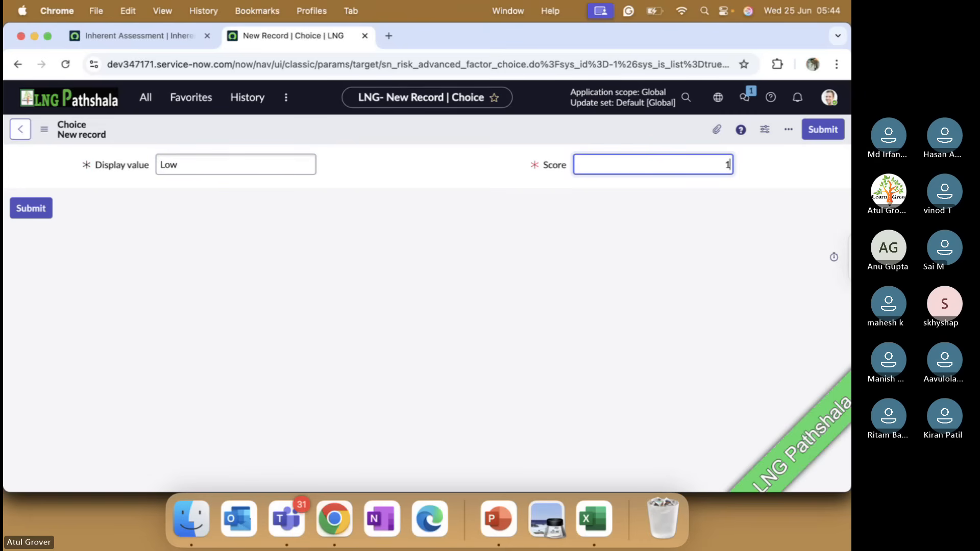
Review the factor slides in PowerPoint through the Manual Factor example, and return to Chrome to submit the Low choice.
click(499, 520)
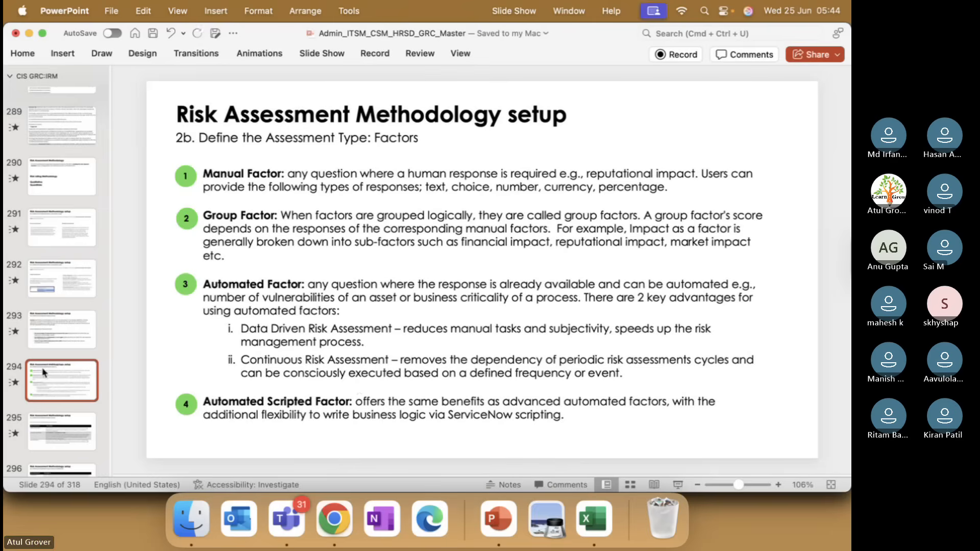
key(Down)
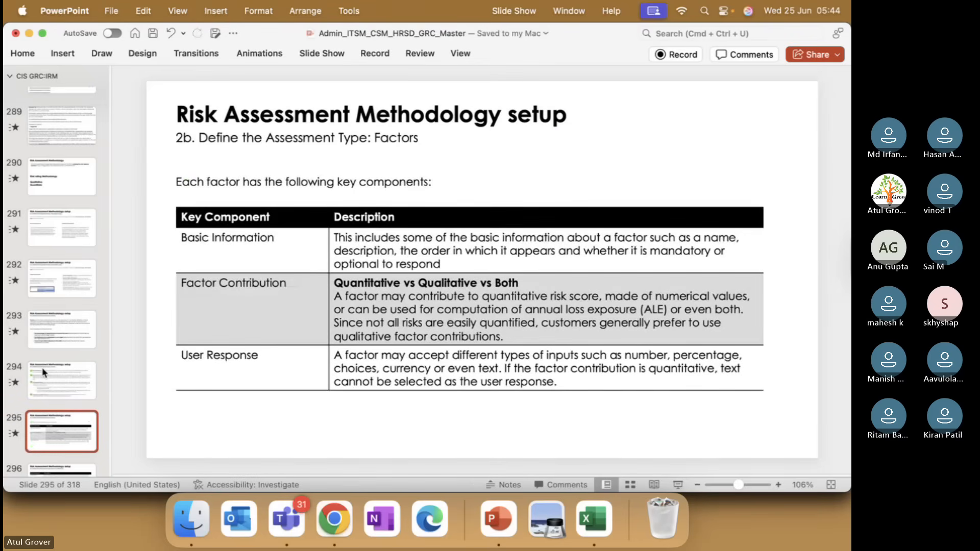
key(Down)
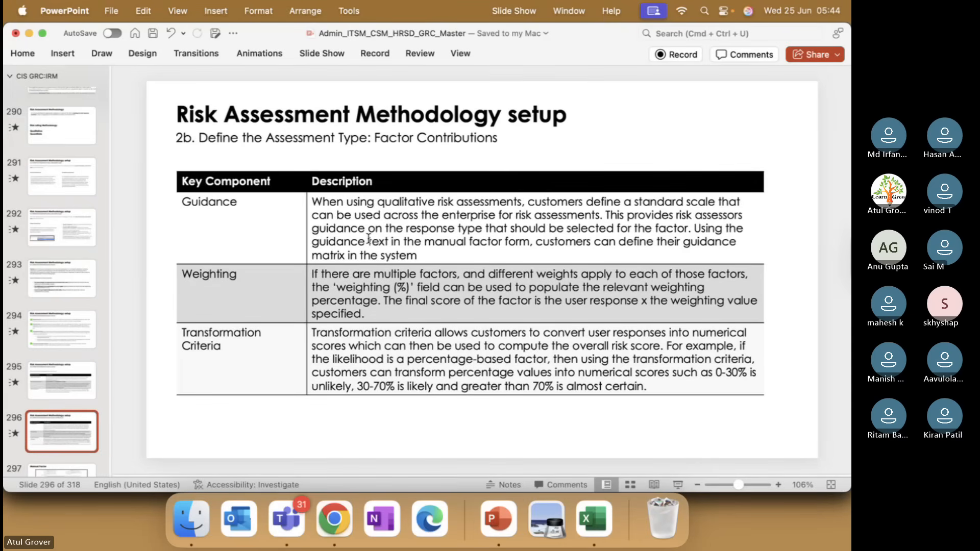
key(Down)
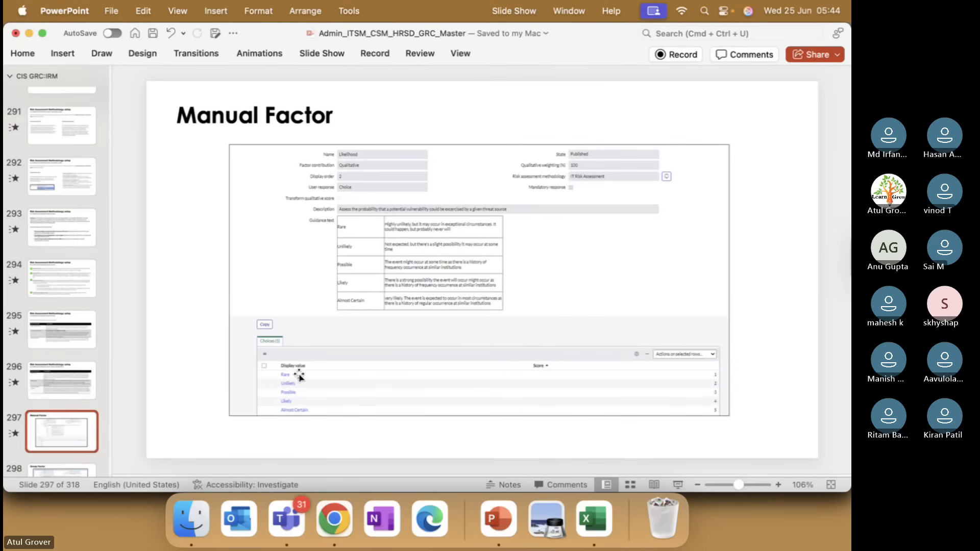
key(super+Tab)
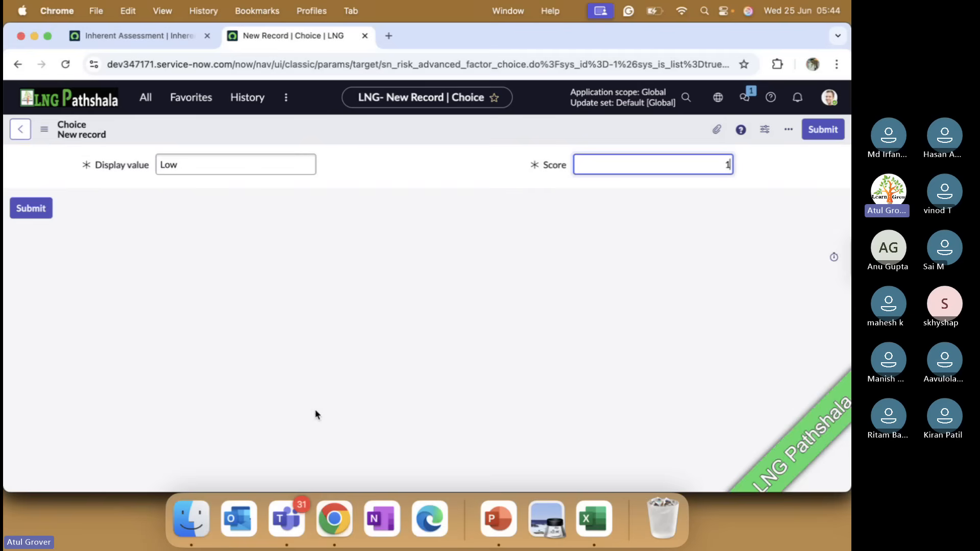
click(31, 208)
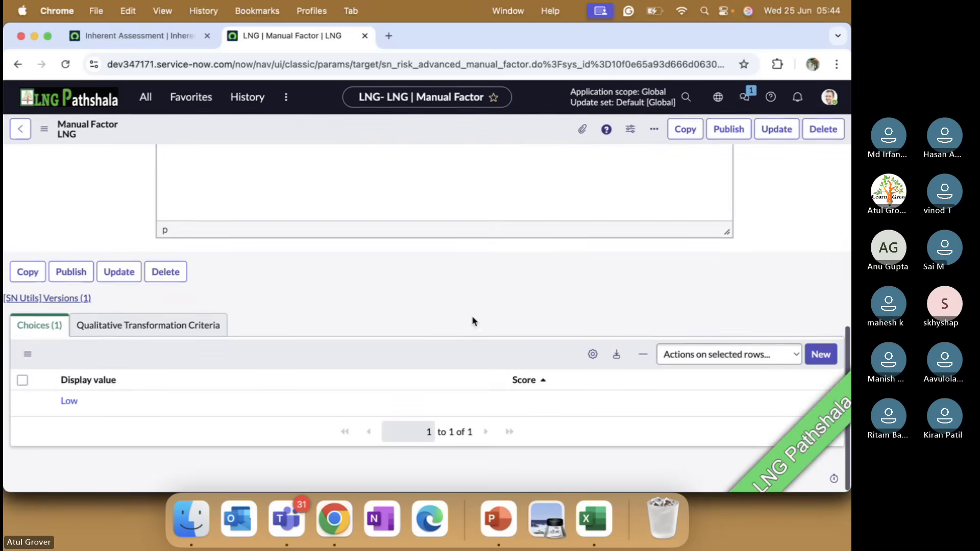
Add another choice to the LNG factor with display value "Medium" and score 3, and submit it.
click(830, 357)
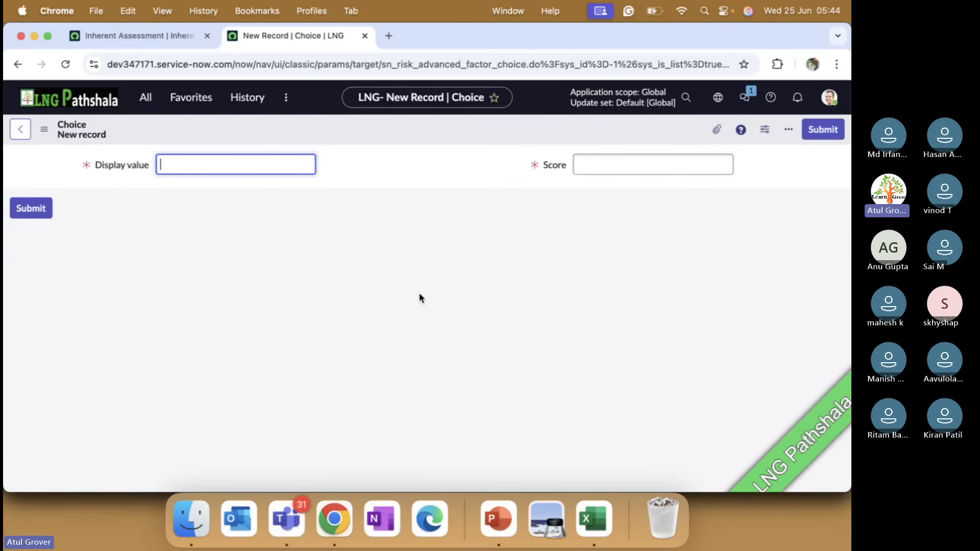
text(M)
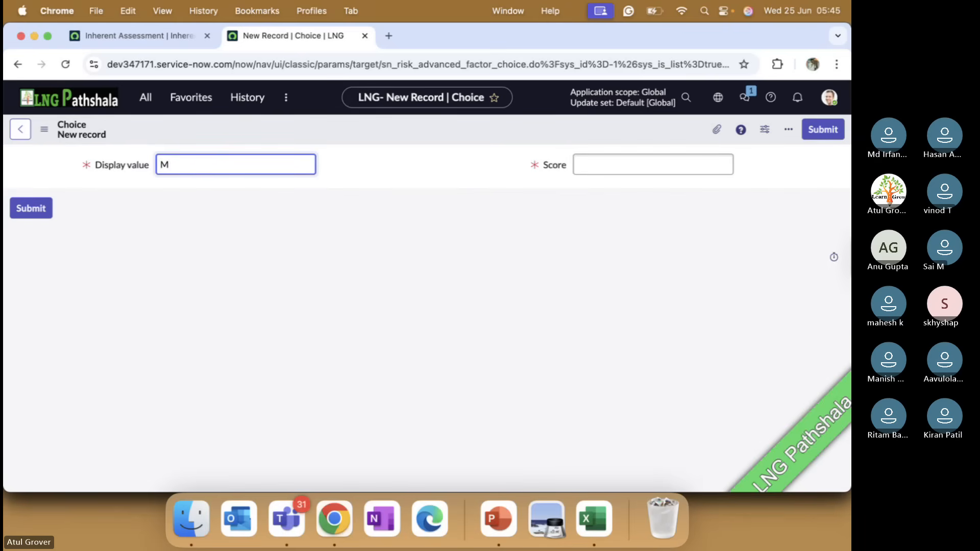
text(ediym)
key(BackSpace)
key(BackSpace)
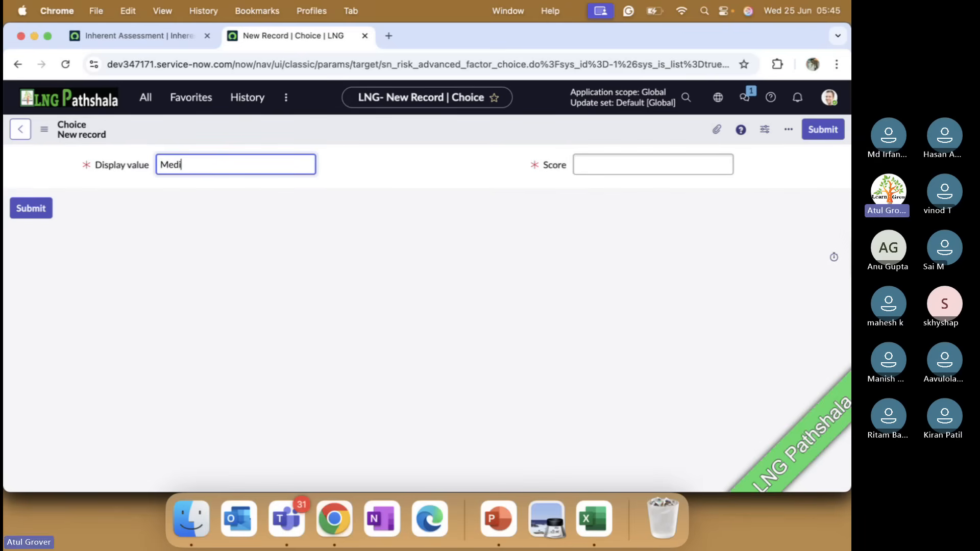
text(um)
key(Tab)
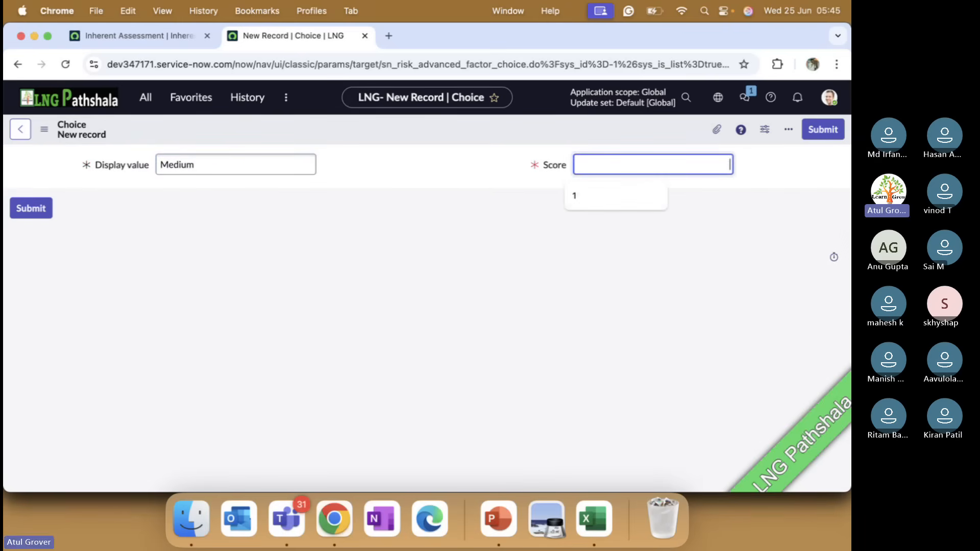
text(3)
click(32, 210)
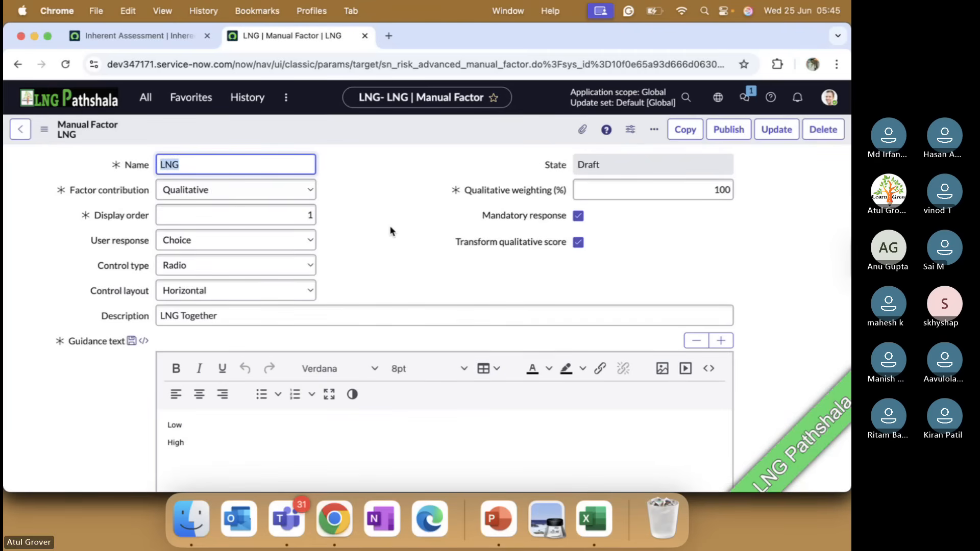
Start a new qualitative transformation criterion for the LNG factor with the display text "<10K".
scroll(393, 232, down, 10)
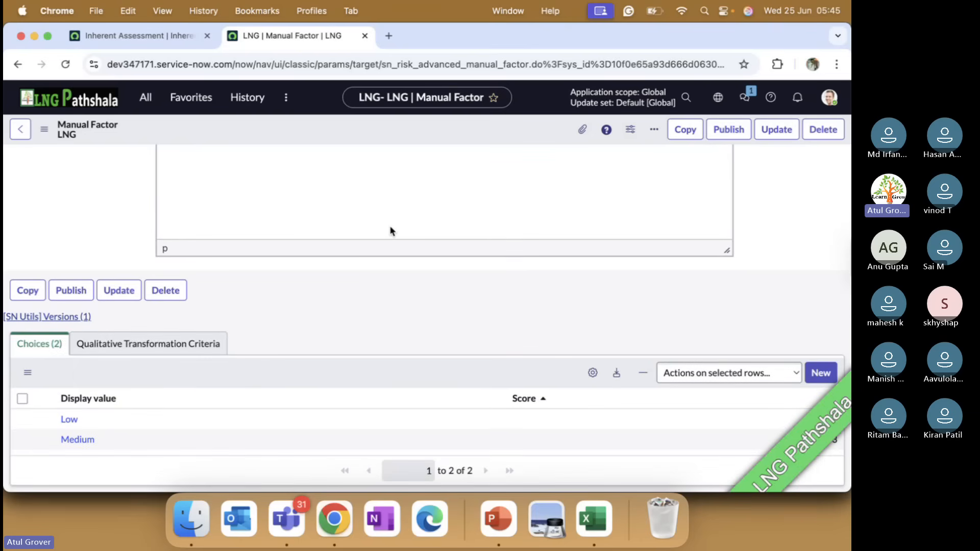
click(157, 352)
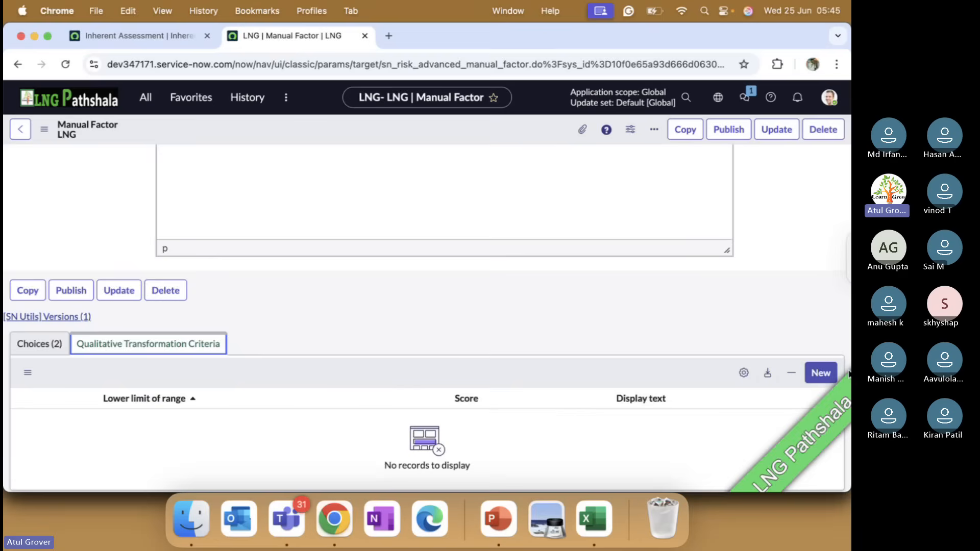
click(832, 375)
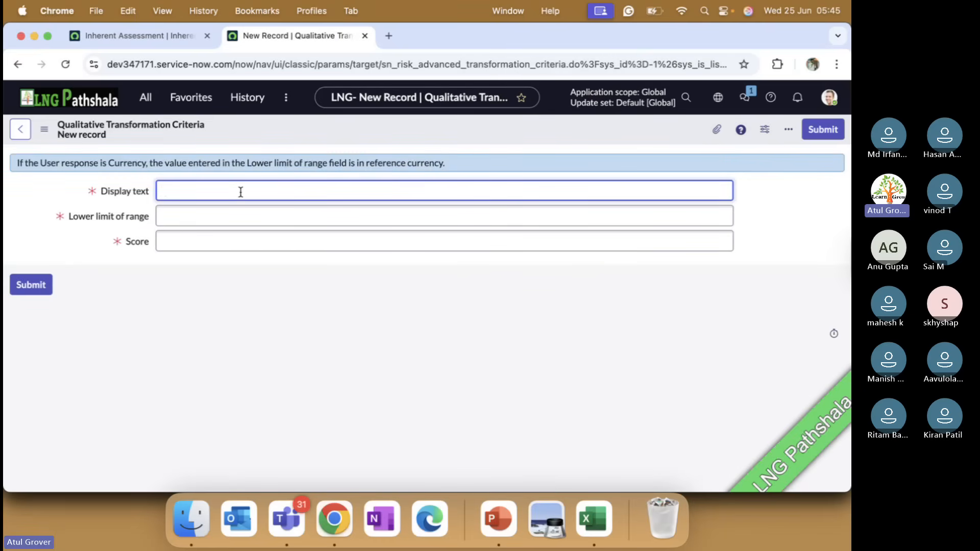
text(<100)
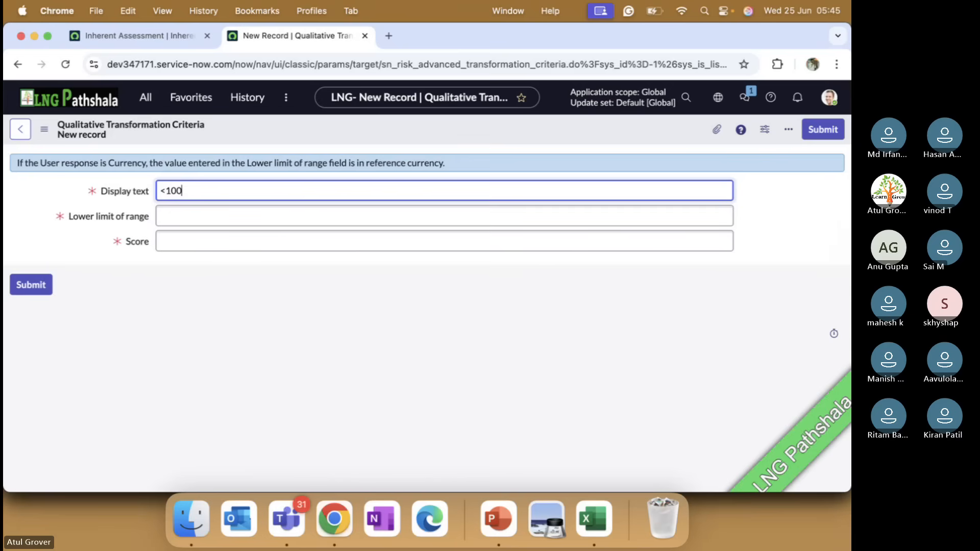
key(BackSpace)
text(K)
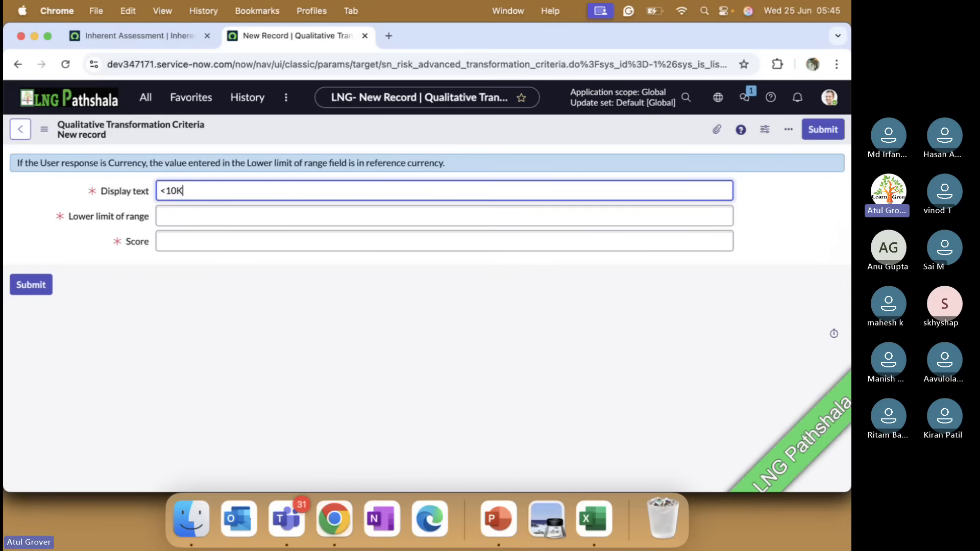
Set the transformation criterion's lower limit of range to 3.
click(246, 215)
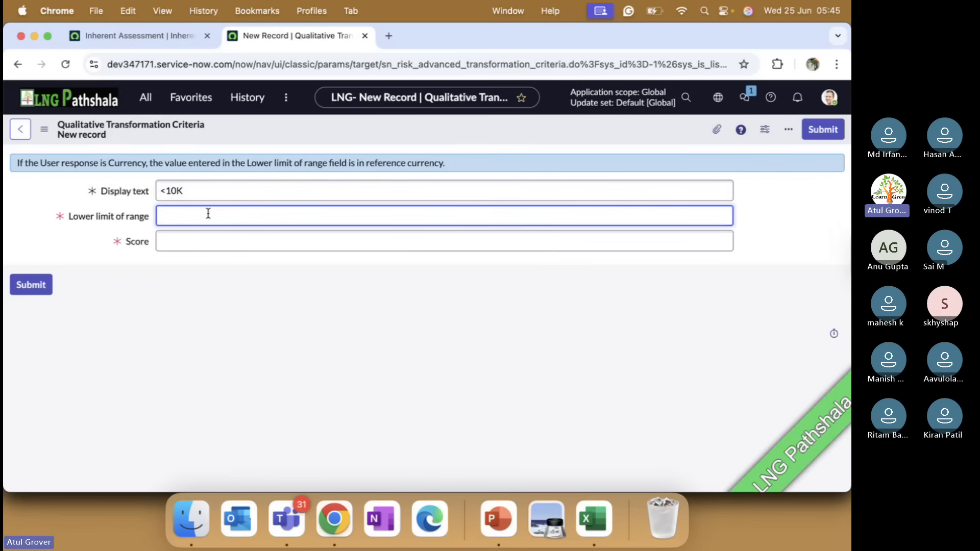
text(1-3)
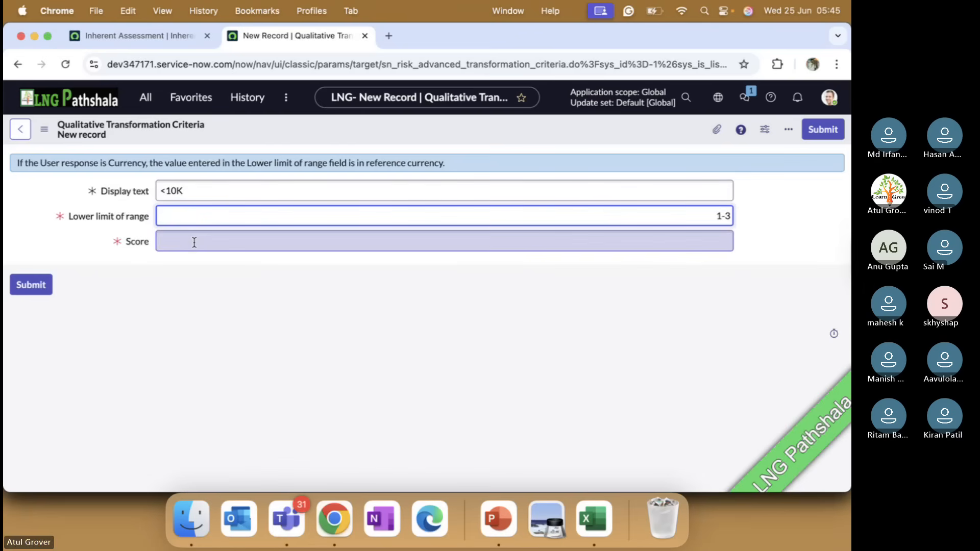
click(711, 215)
text(3)
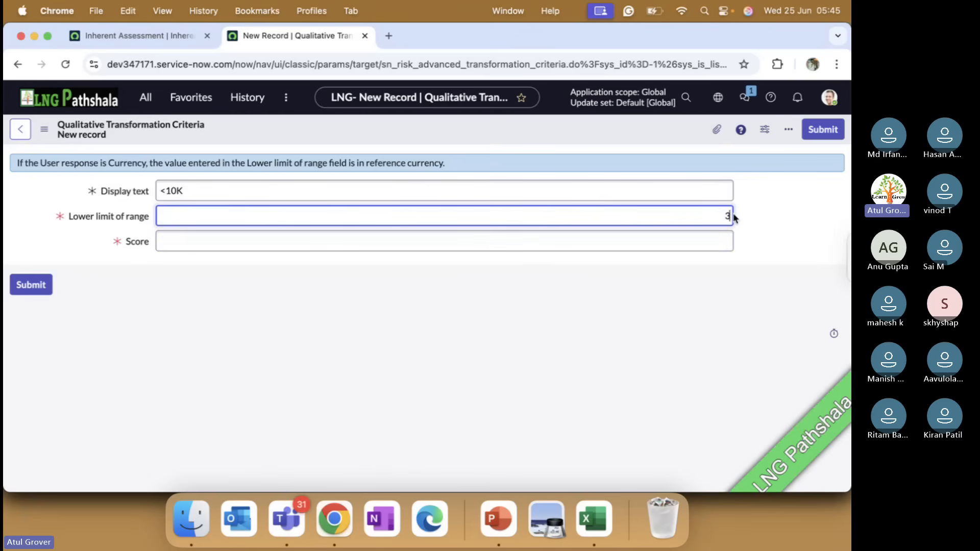
click(611, 244)
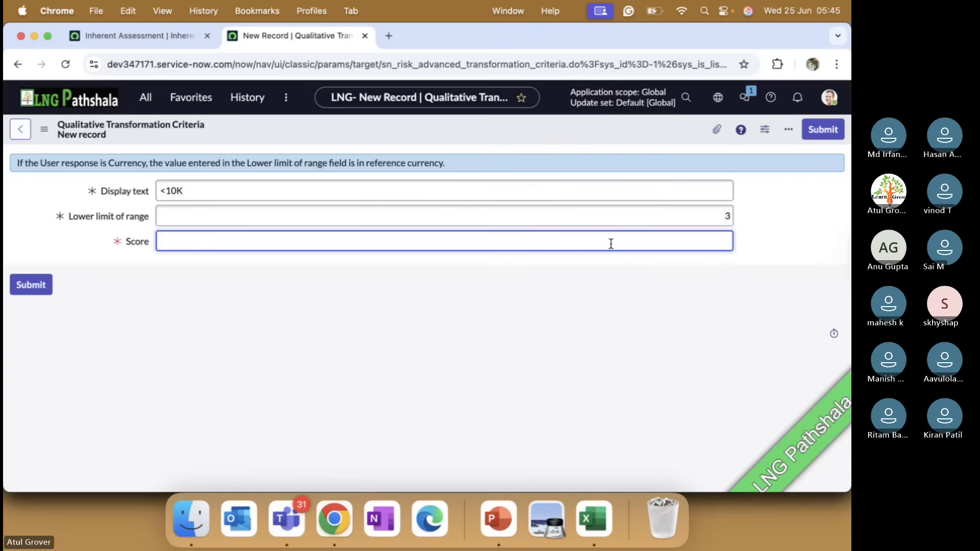
Switch to PowerPoint to examine the transformation criteria example on the Group Factor slide, and return to Chrome.
key(super+Tab)
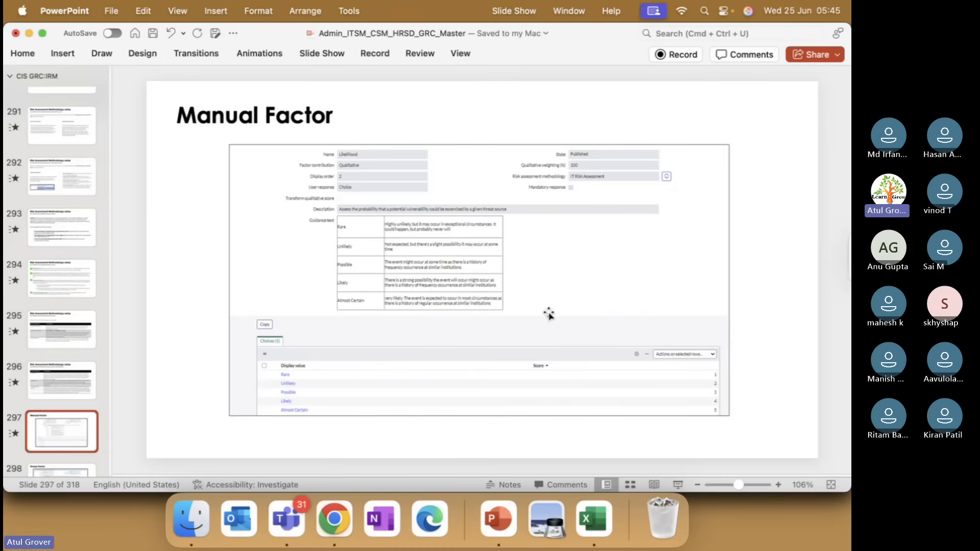
key(Down)
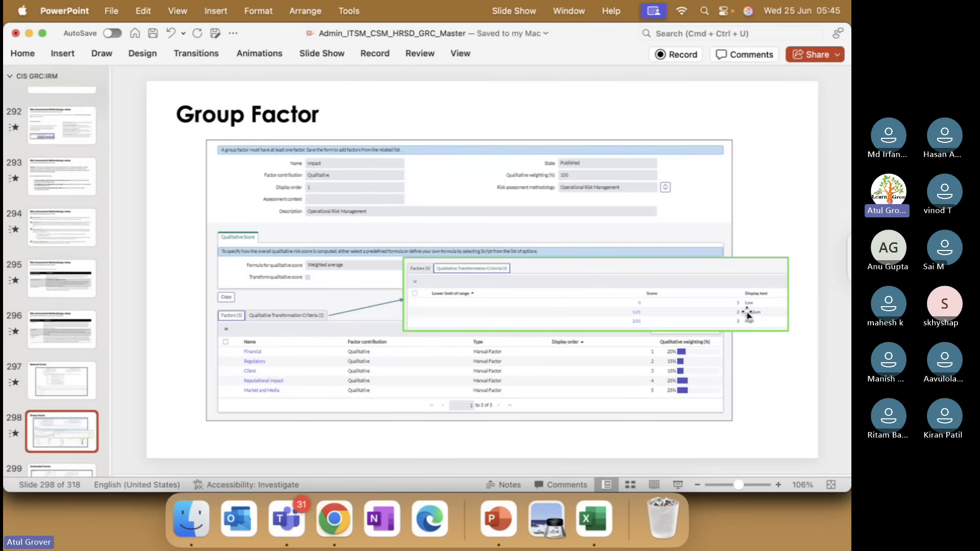
key(super+Tab)
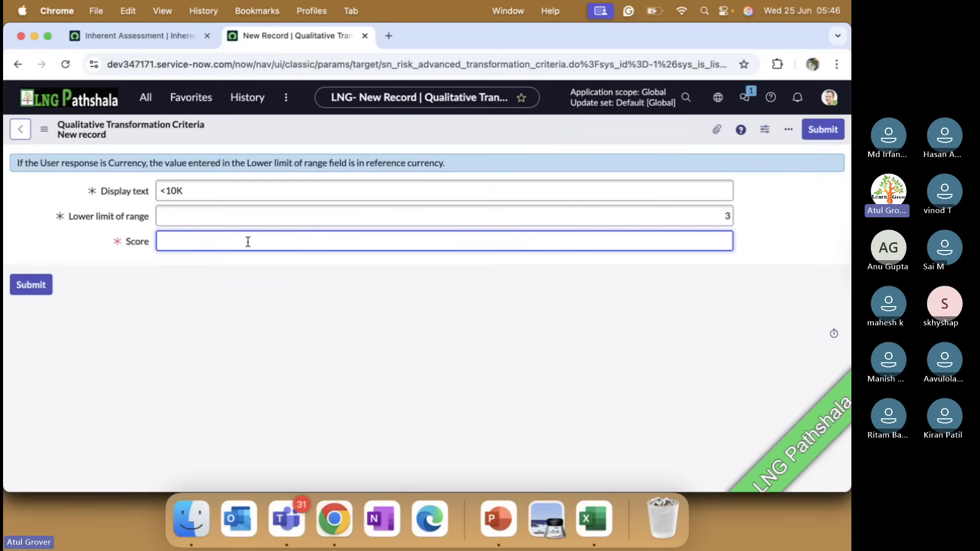
text(Low)
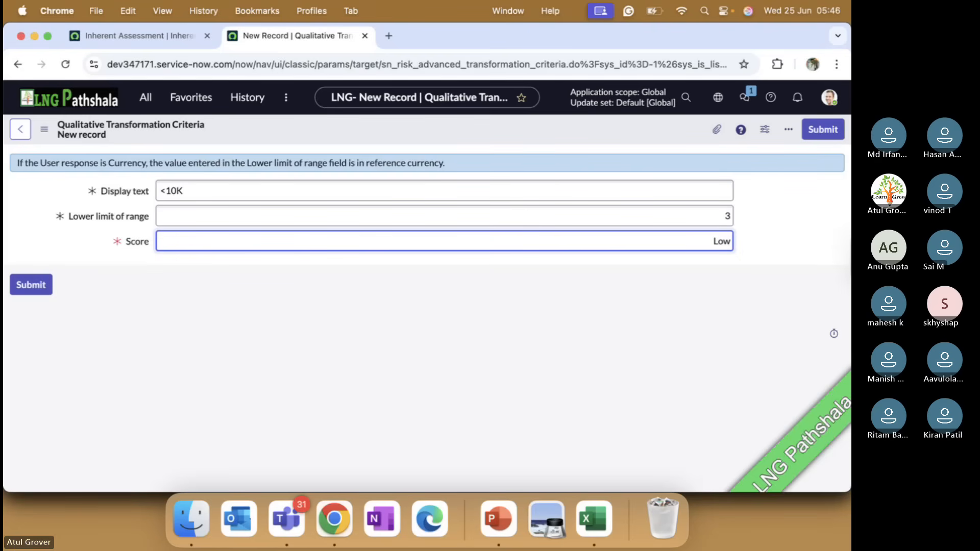
key(BackSpace)
key(BackSpace)
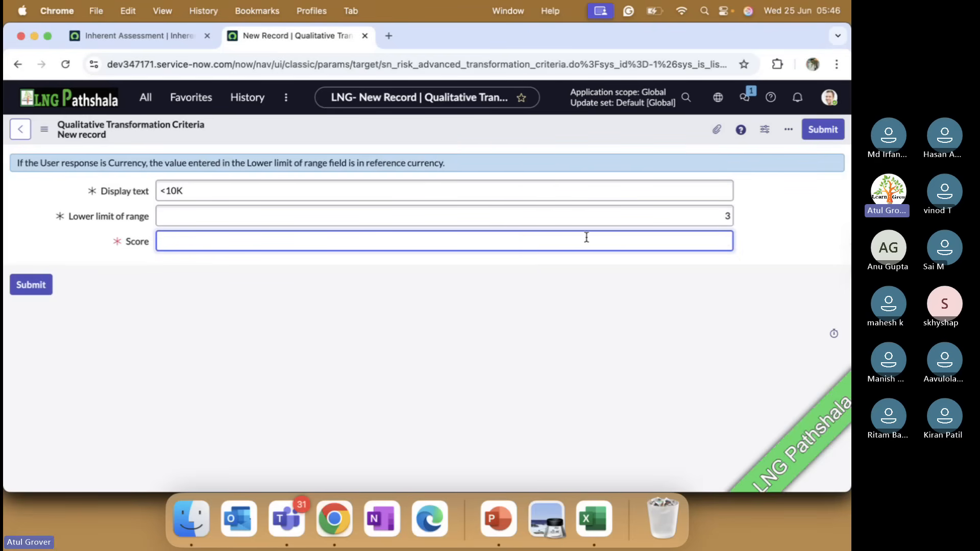
Set the criterion's lower limit of range and score to 0, and check the Group Factor slide in PowerPoint before returning to Chrome.
click(721, 214)
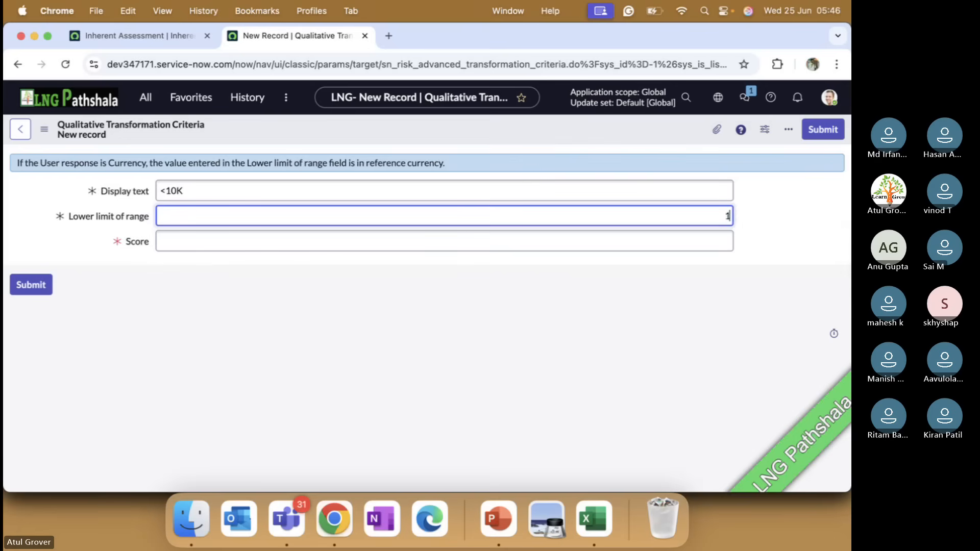
text(0)
click(710, 243)
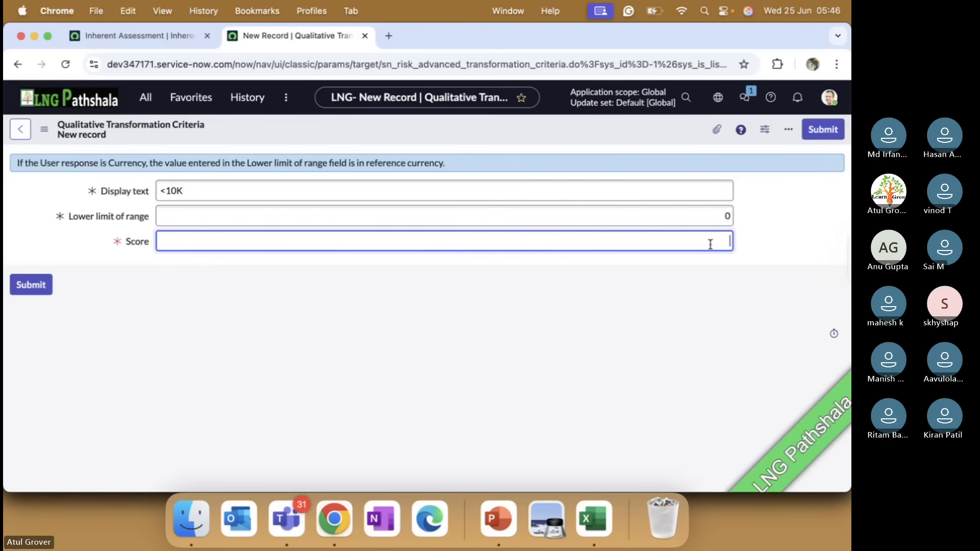
text(Low)
key(super+Tab)
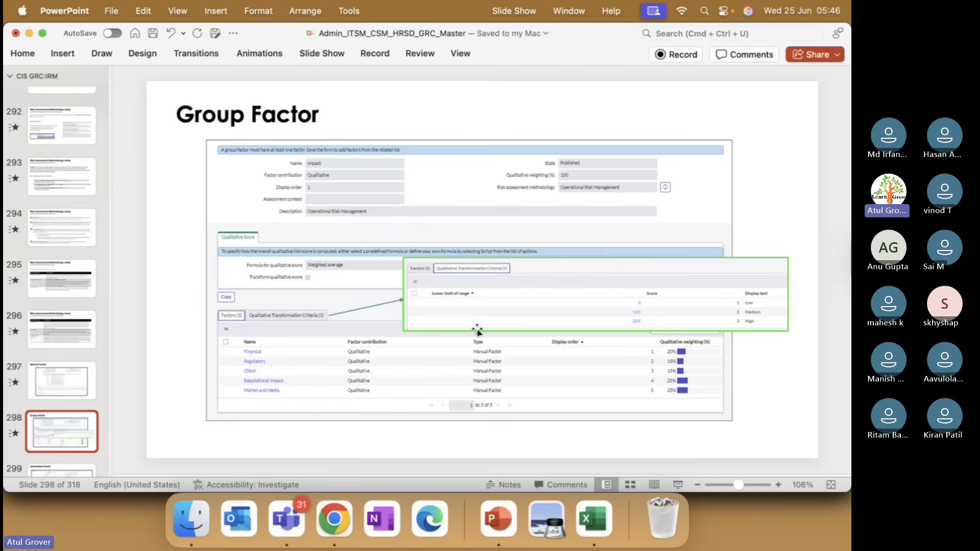
key(super+Tab)
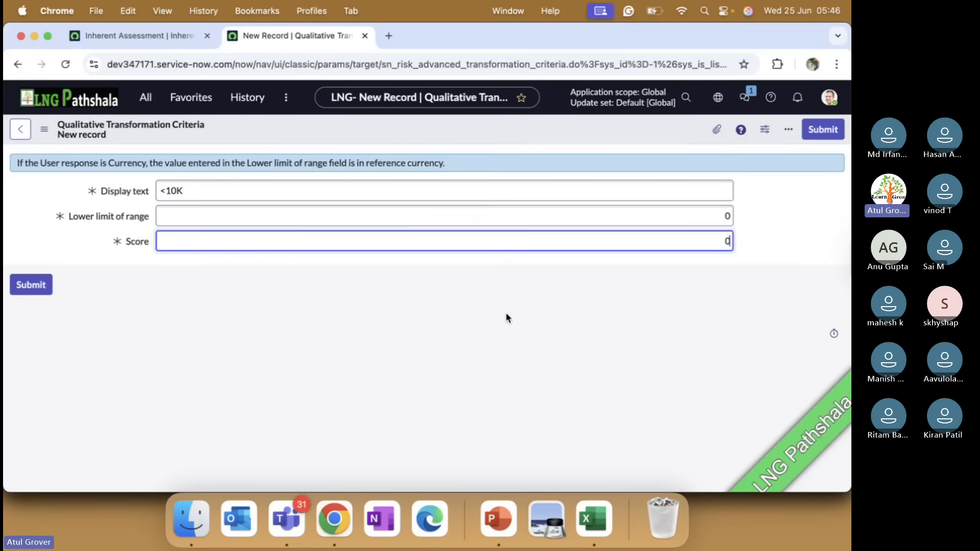
Change the transformation criterion's display text to 0, check the Group Factor slide in PowerPoint, and submit the record in Chrome.
drag(204, 197, 146, 193)
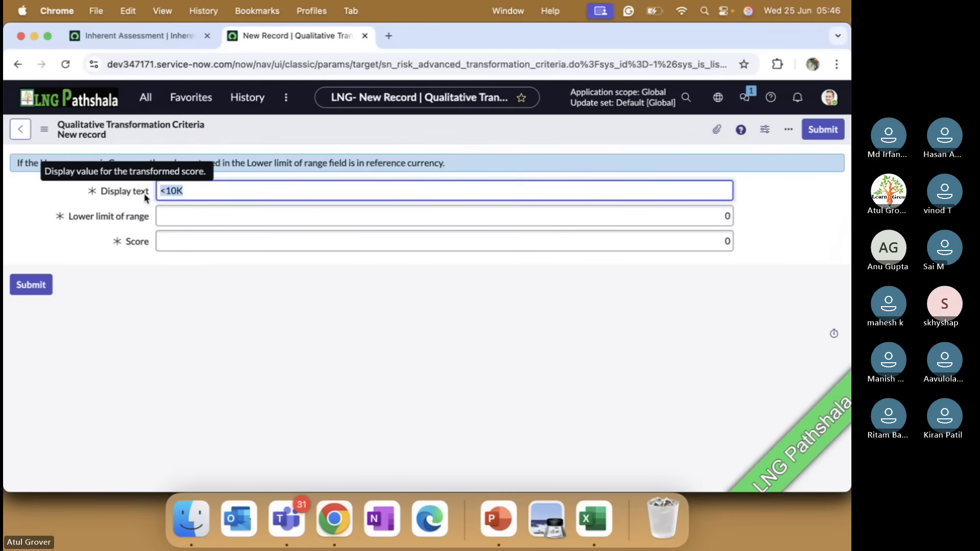
text(0)
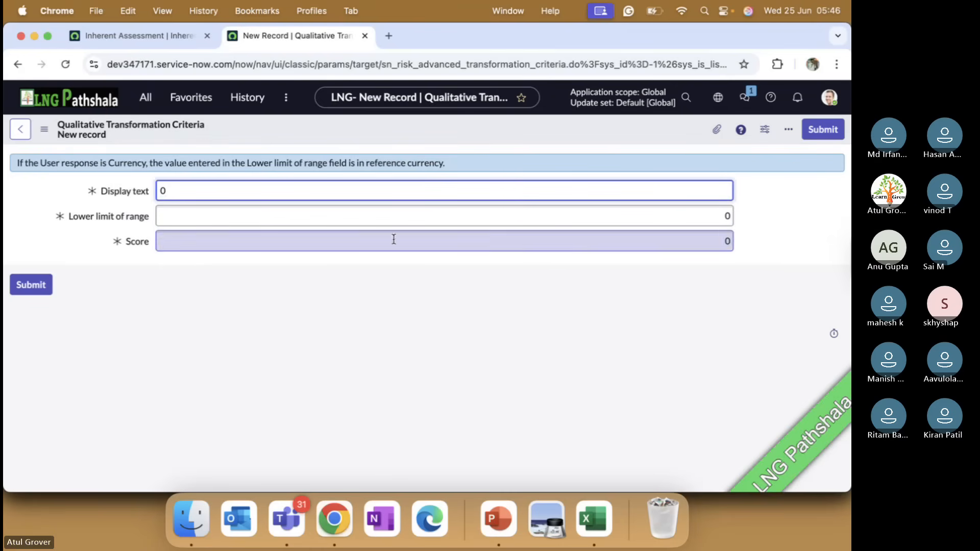
double_click(728, 239)
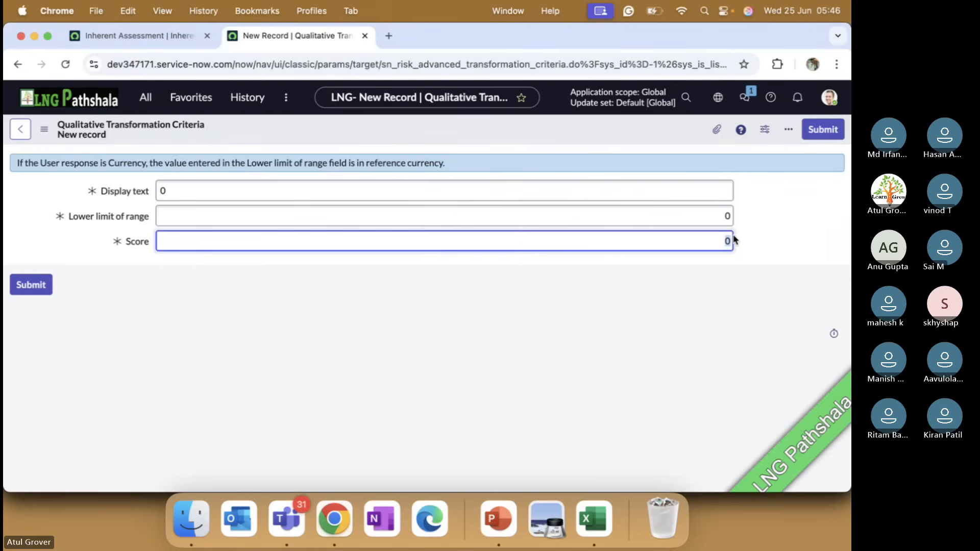
key(super+Tab)
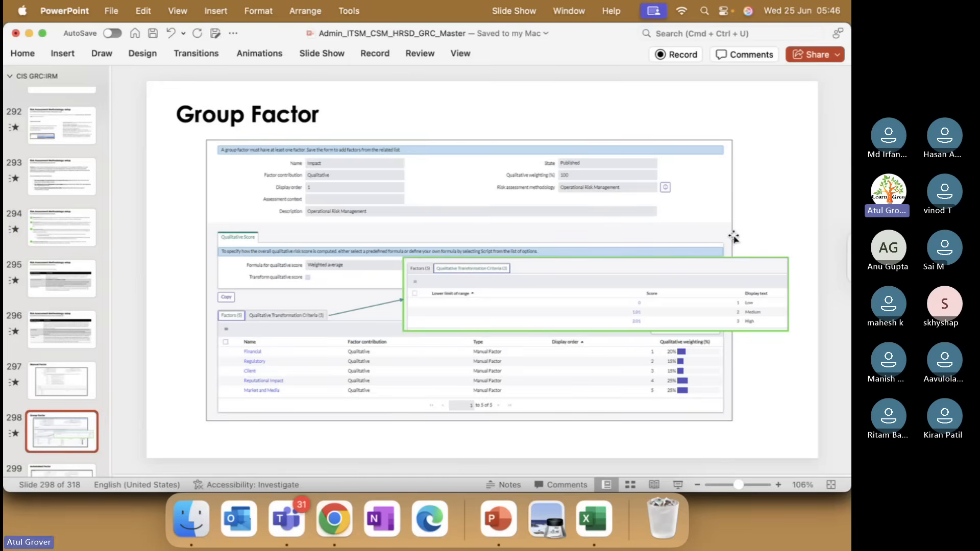
key(super+Tab)
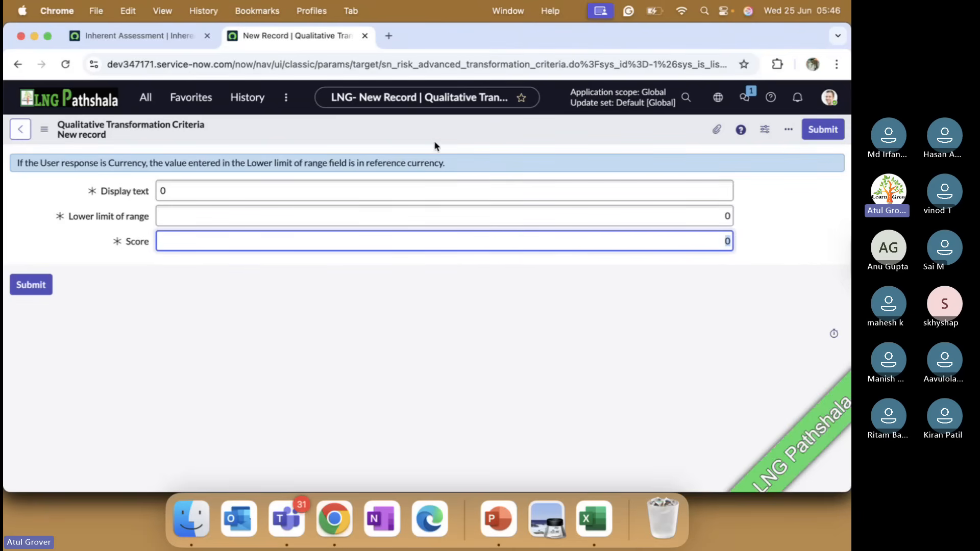
drag(17, 162, 169, 165)
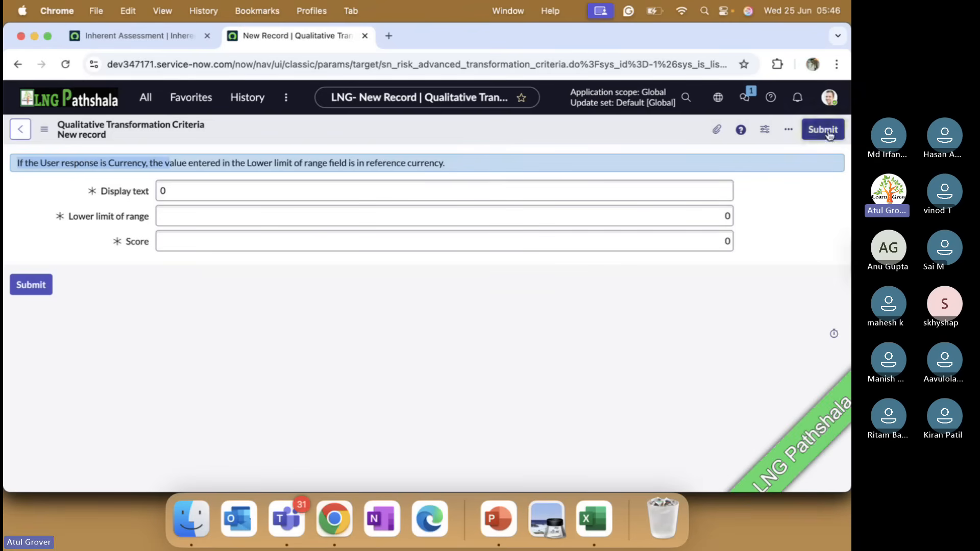
click(812, 134)
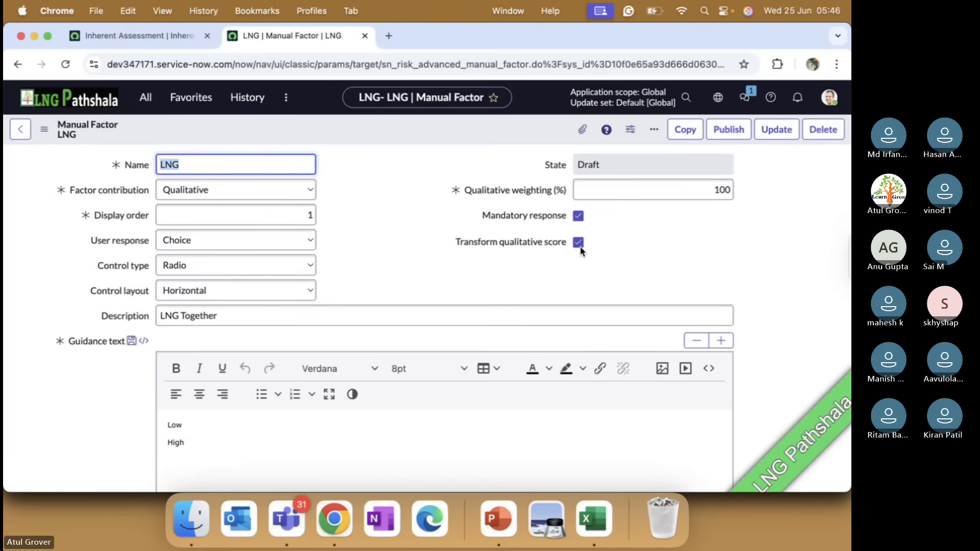
Review the LNG factor's transformation criteria and choices, and publish the manual factor.
scroll(580, 250, down, 1)
scroll(580, 246, down, 8)
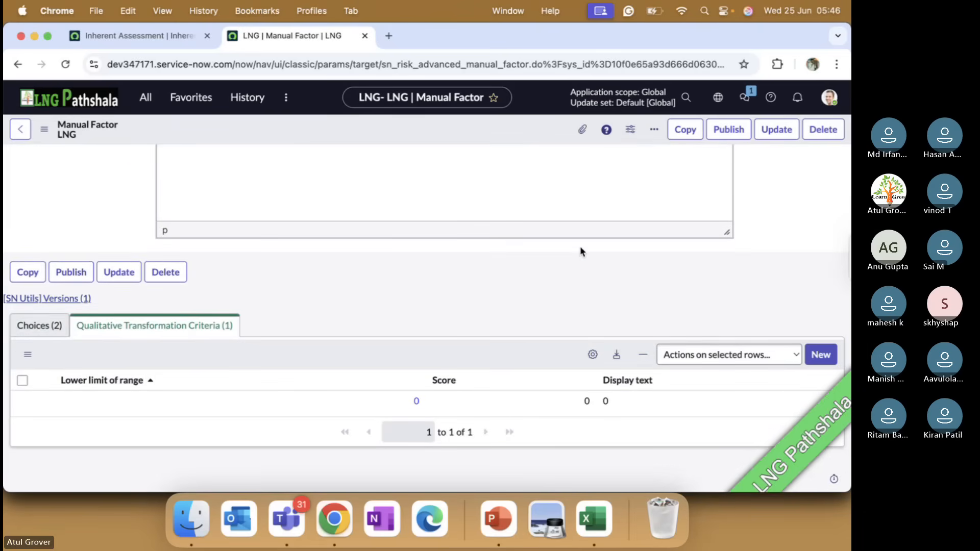
click(42, 326)
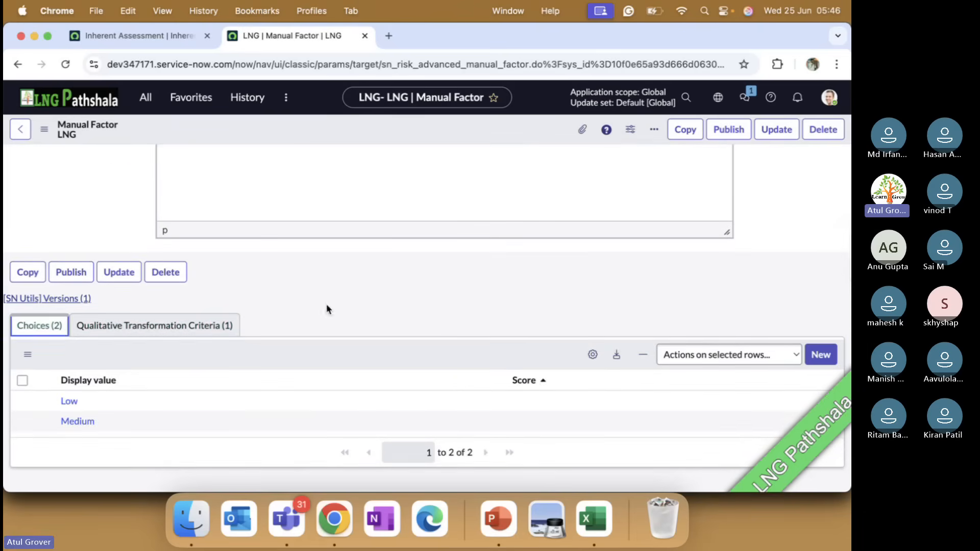
scroll(642, 261, up, 10)
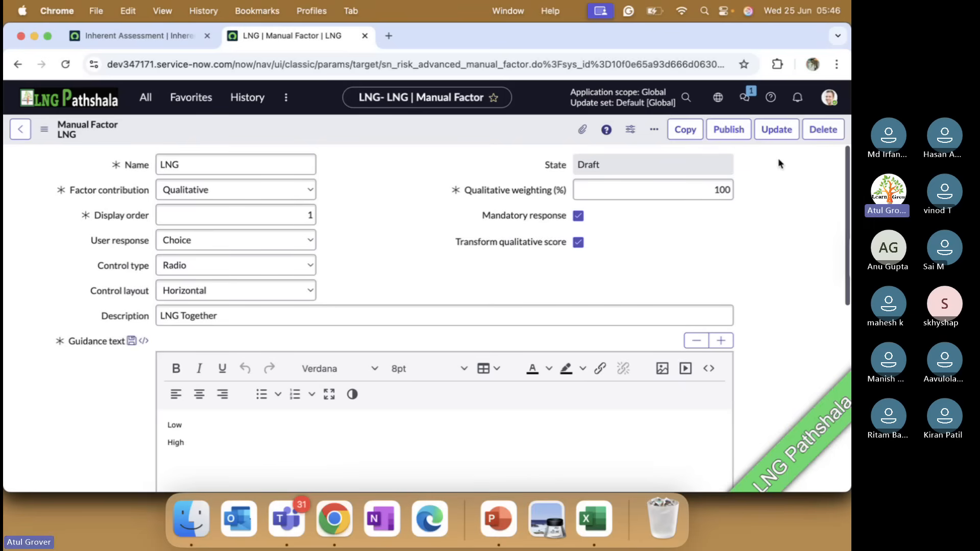
click(722, 131)
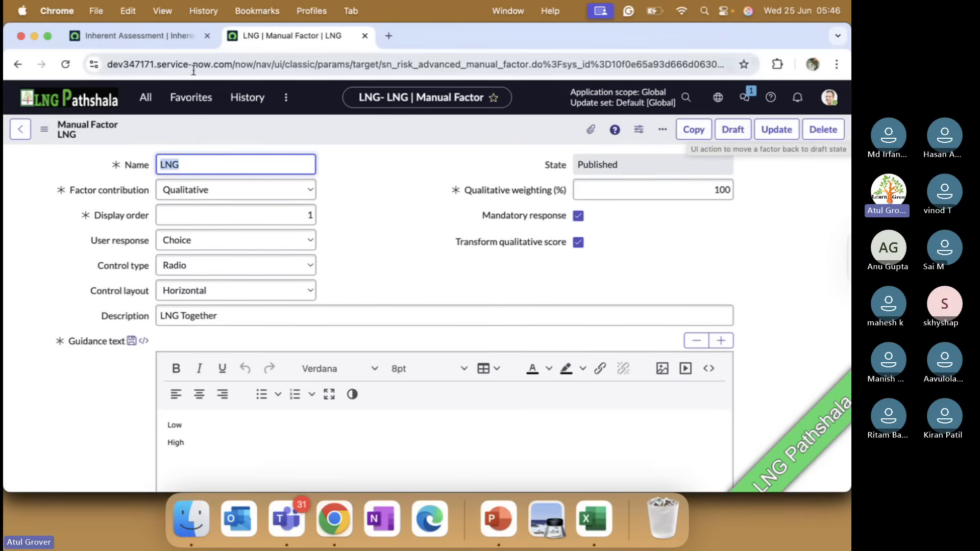
Open the Inherent Assessment's factors list for editing and select the LNG factor in the collection.
click(164, 41)
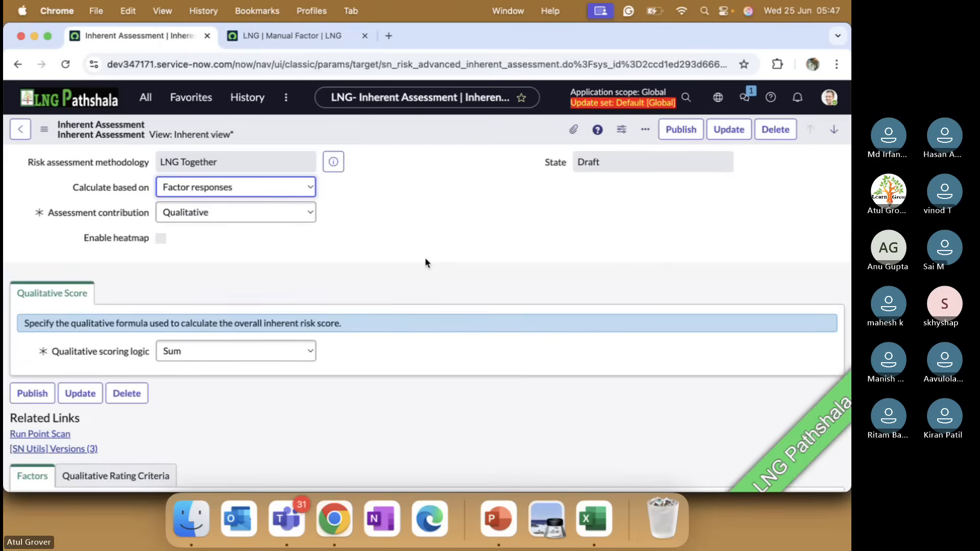
scroll(425, 257, down, 4)
click(819, 310)
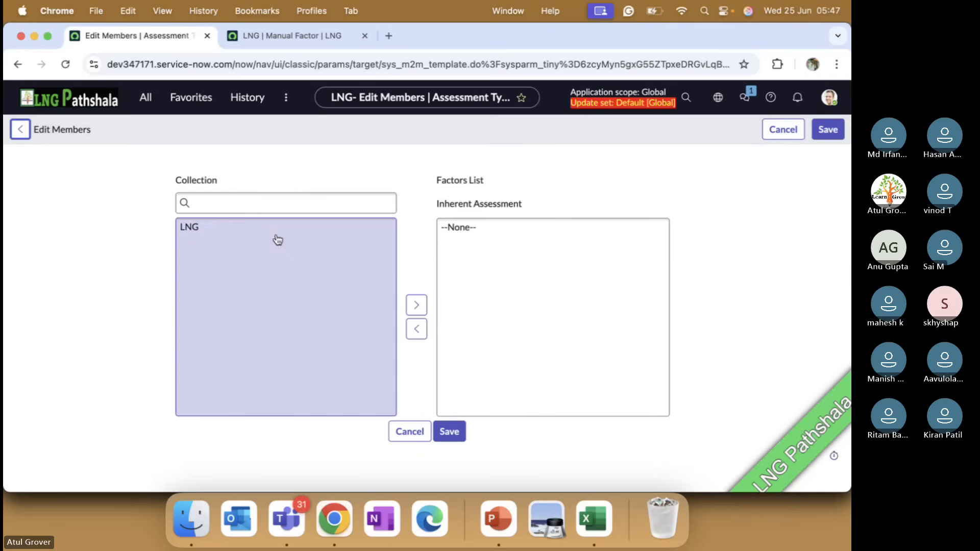
click(196, 233)
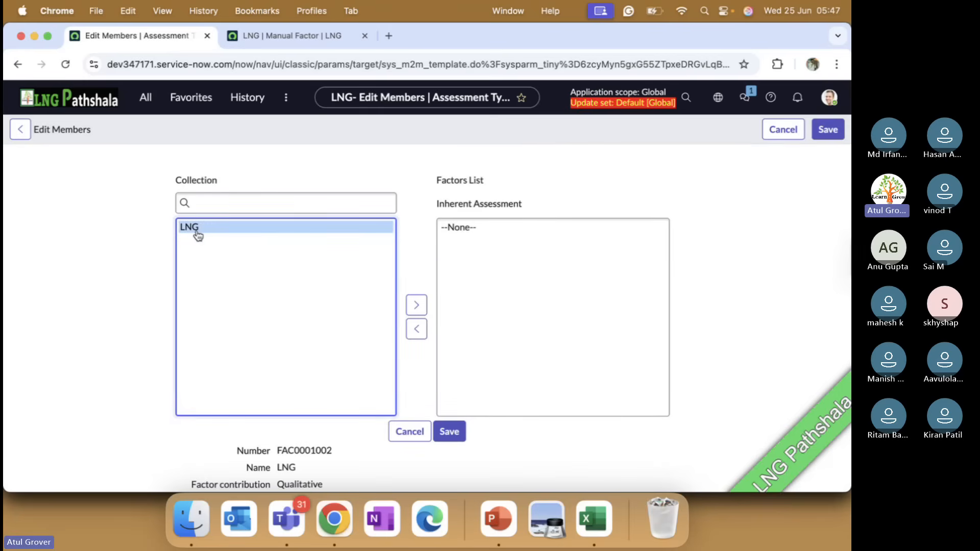
Switch to Microsoft Teams to check the meeting, return to Chrome, and view the LNG manual factor record.
key(super+Tab)
key(super+Tab)
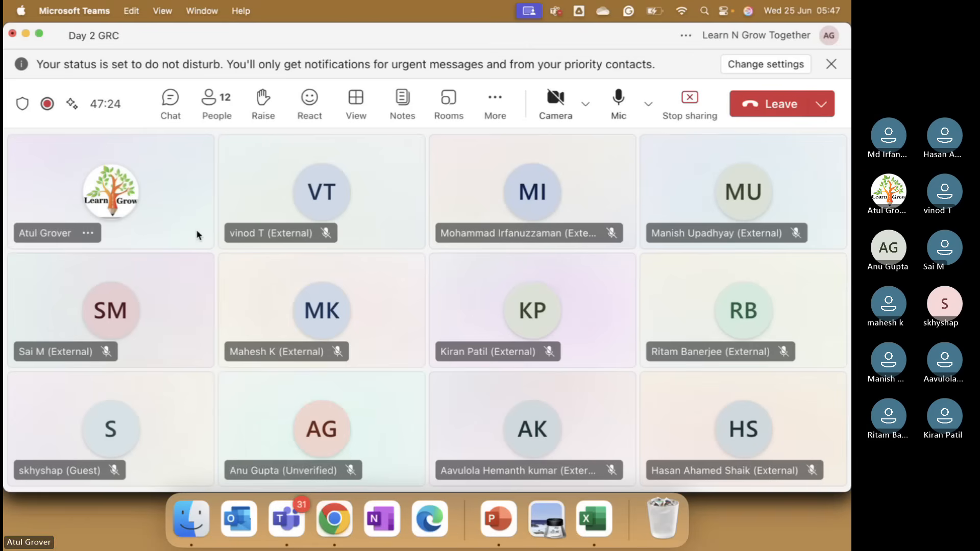
key(super+Tab)
drag(198, 236, 453, 340)
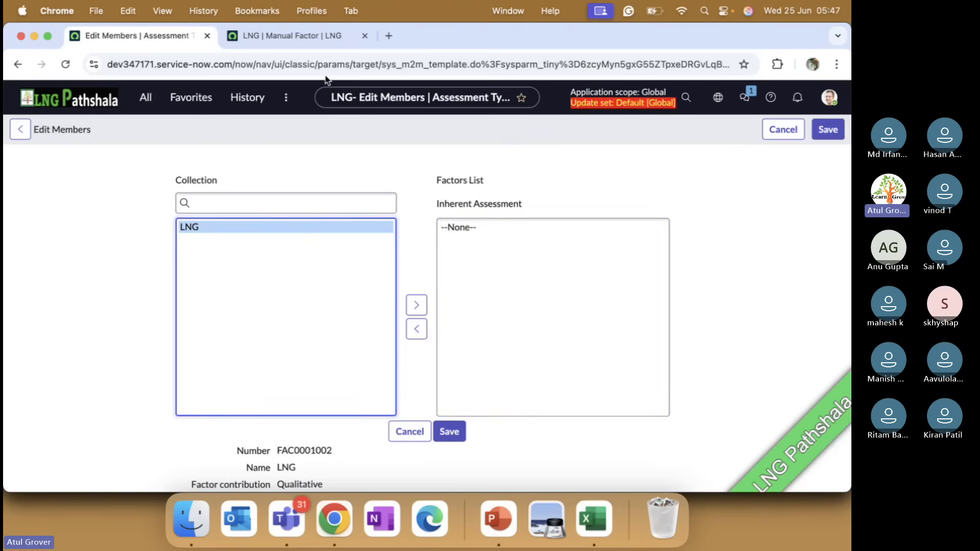
click(284, 37)
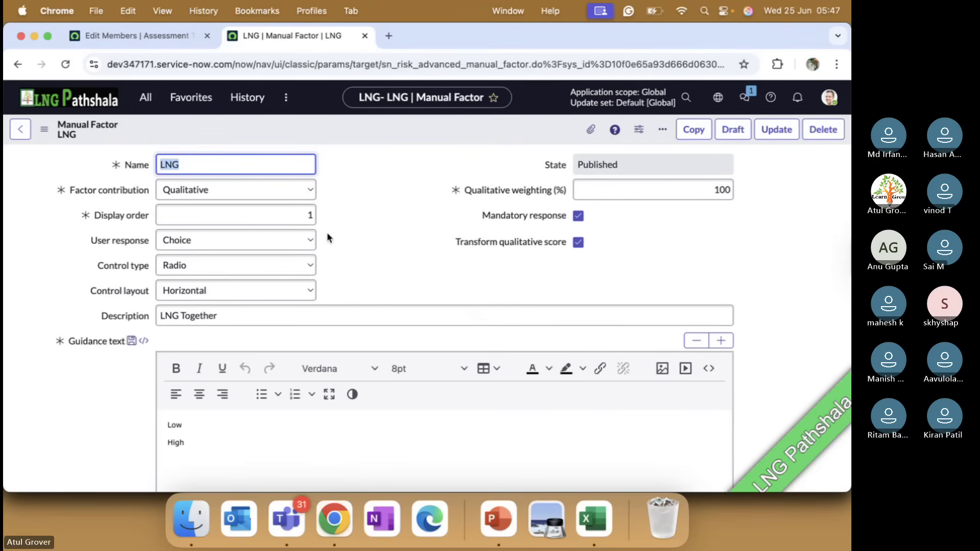
Switch to Microsoft Teams, raise the system volume, and return to Chrome.
key(super+Tab)
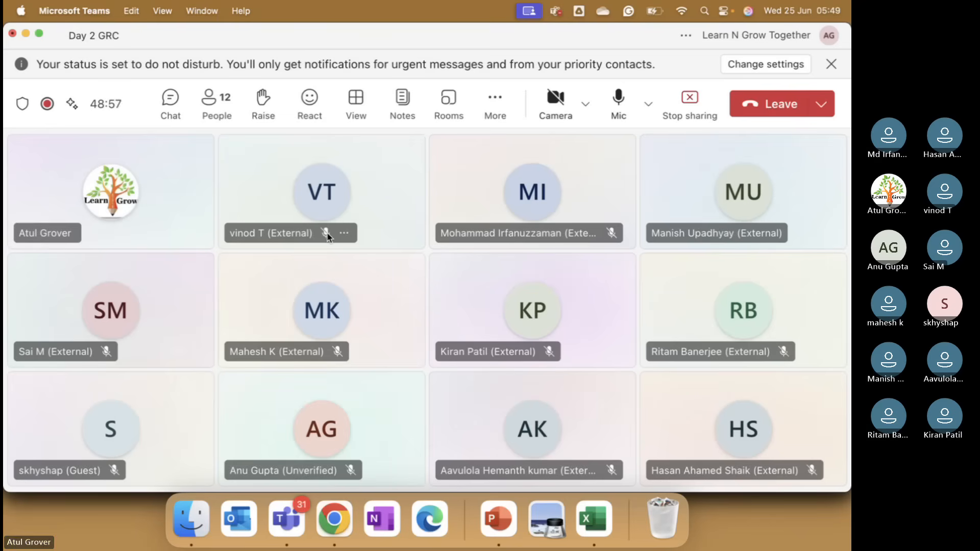
key(XF86AudioRaiseVolume)
key(XF86AudioRaiseVolume)
key(XF86AudioRaiseVolume)
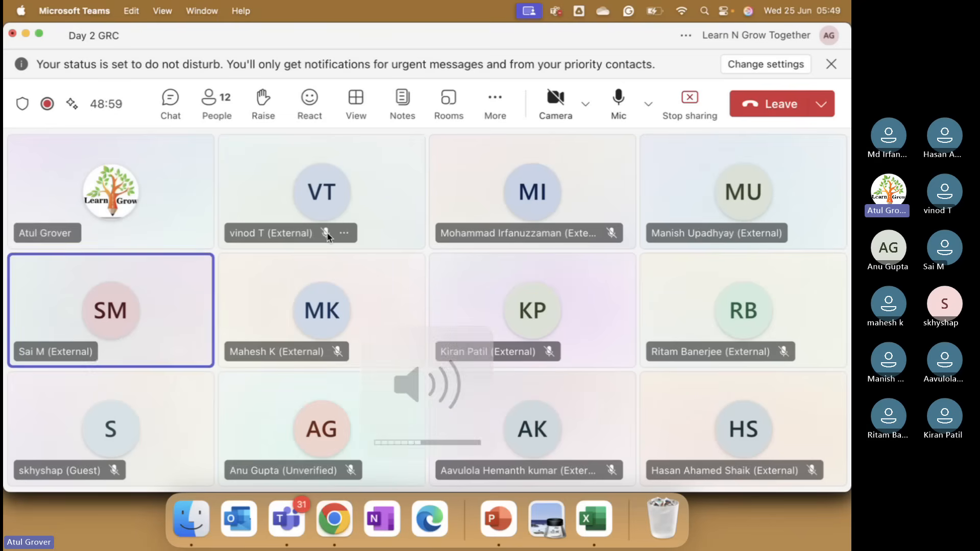
key(super+Tab)
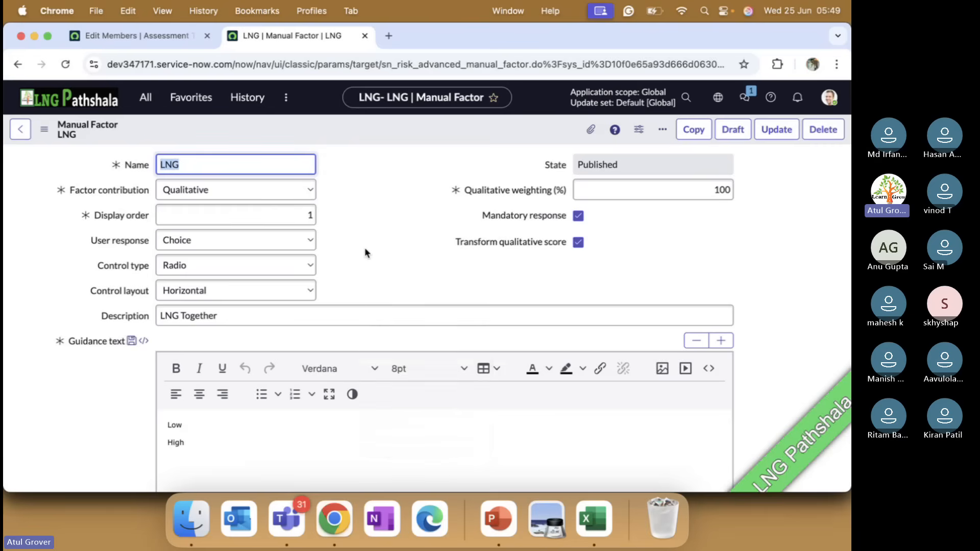
Add the LNG factor to the Inherent Assessment's factors list and save the membership.
scroll(366, 250, down, 2)
scroll(365, 253, down, 1)
click(169, 35)
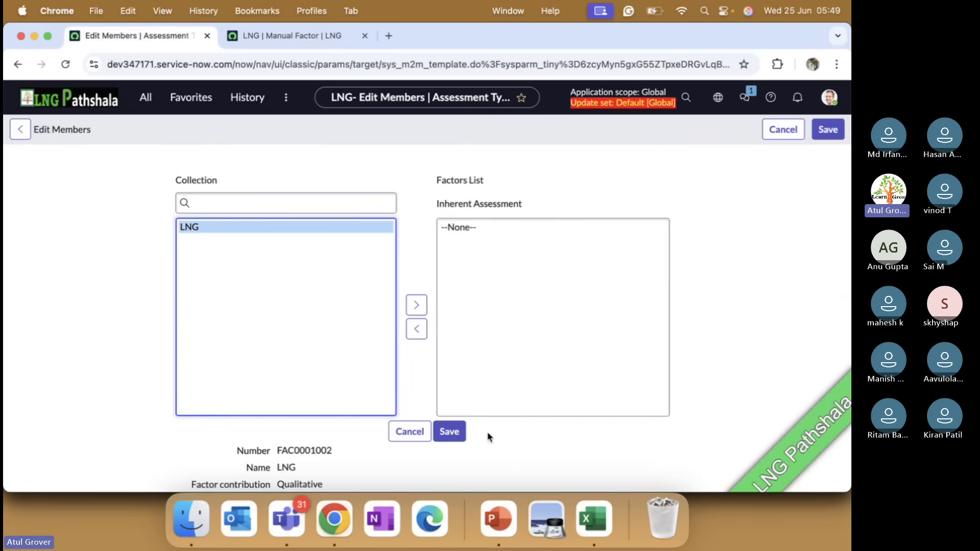
click(417, 306)
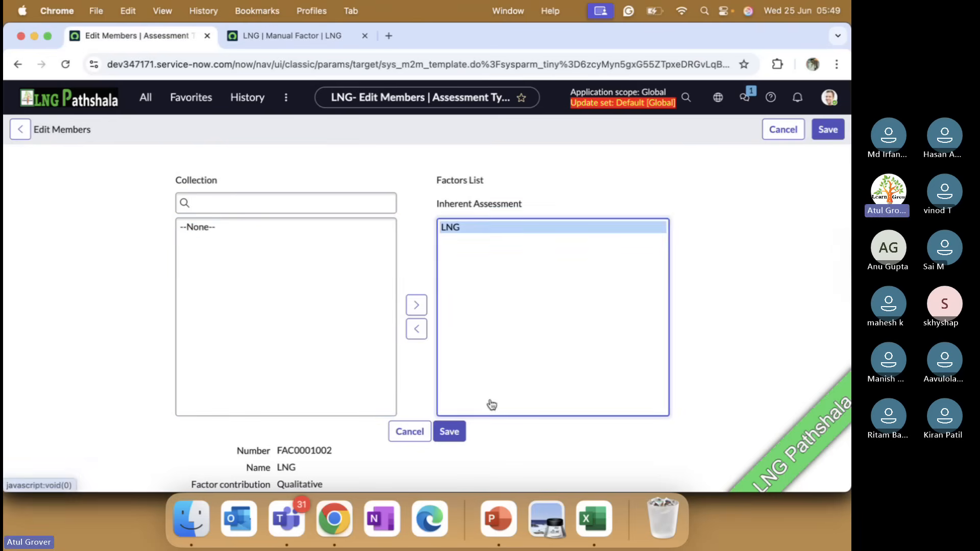
click(456, 435)
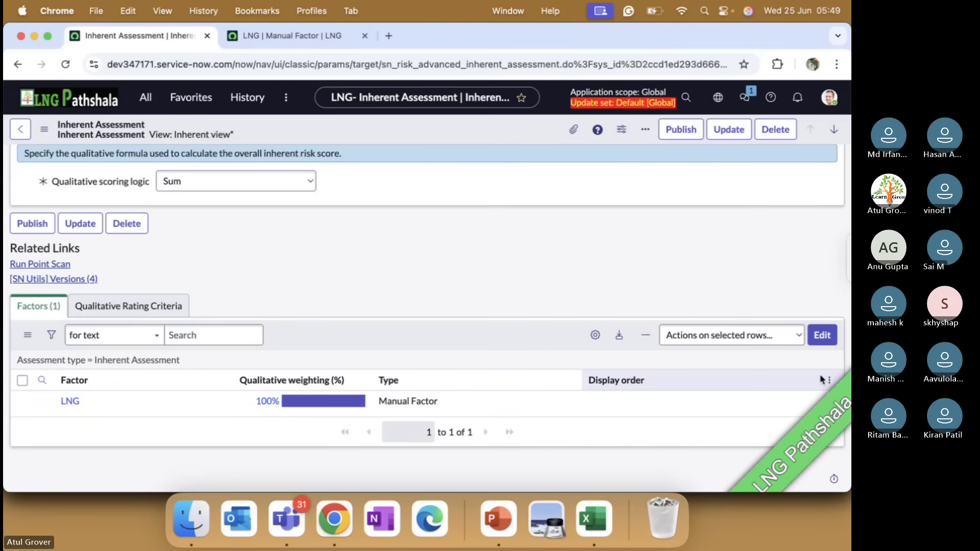
Start a new qualitative rating criterion for the Inherent Assessment with the rating "Low".
click(153, 307)
click(38, 306)
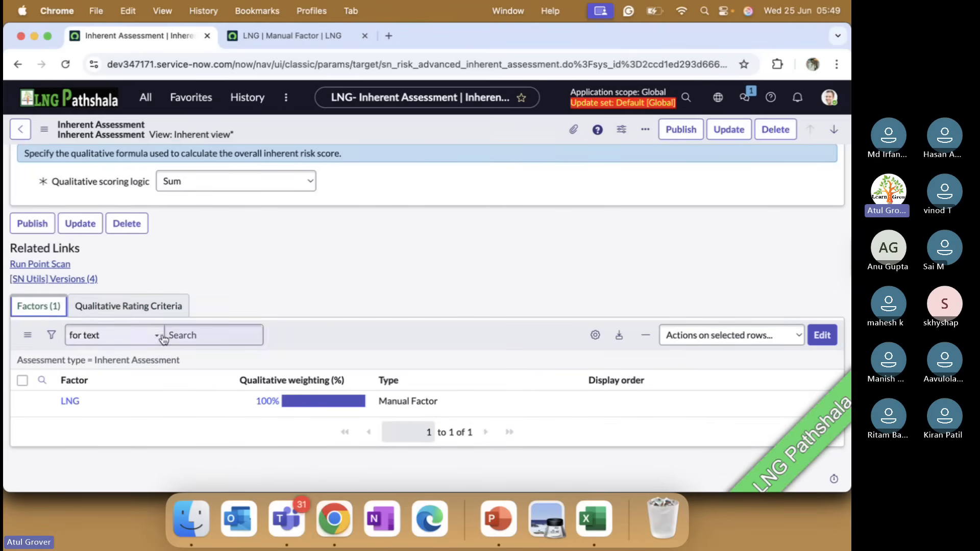
click(148, 311)
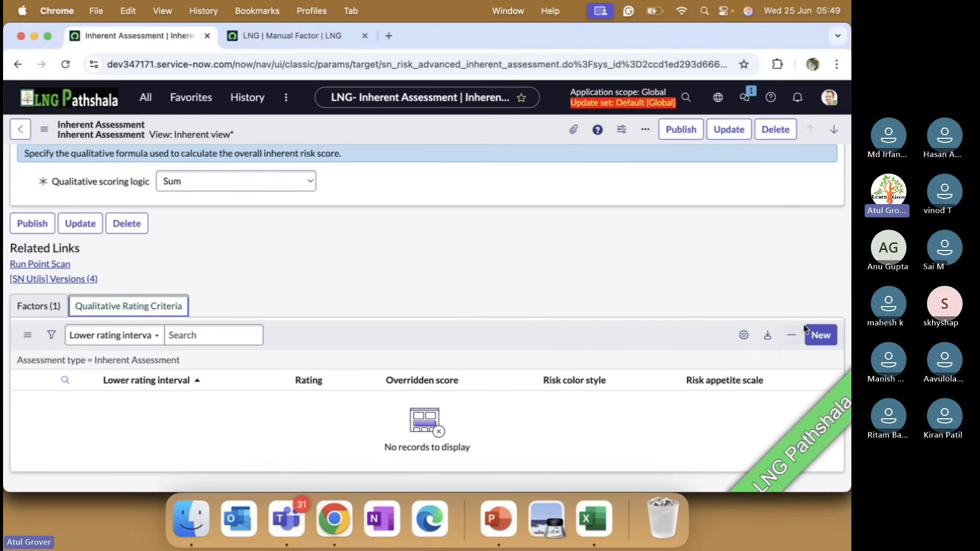
click(828, 335)
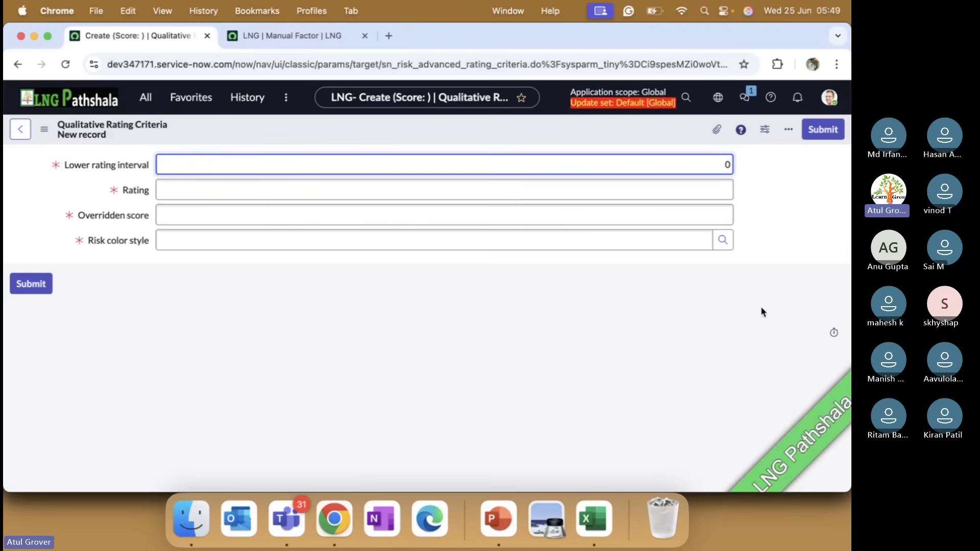
click(718, 189)
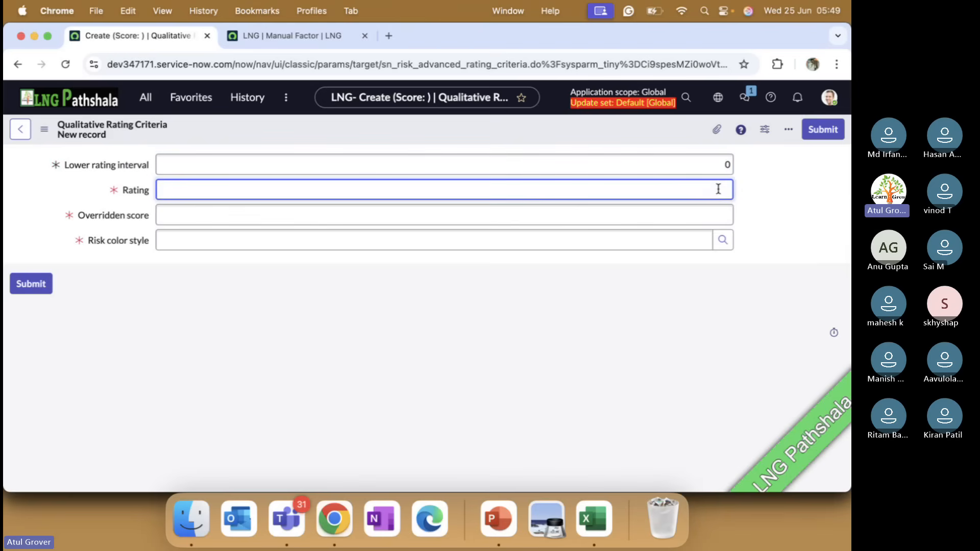
text(Low)
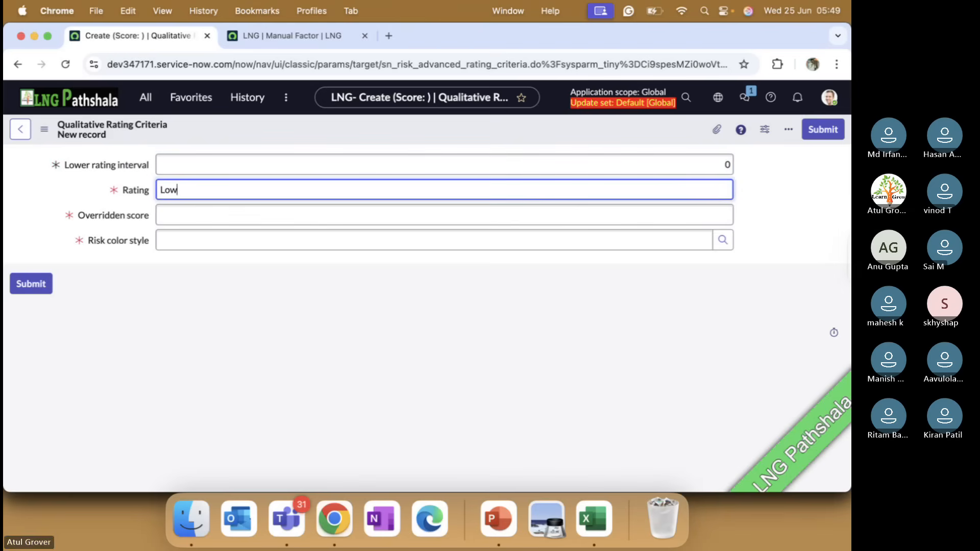
Set the rating criterion's overridden score to 1 and its risk color style to Yellow Color Style, and submit it.
click(695, 213)
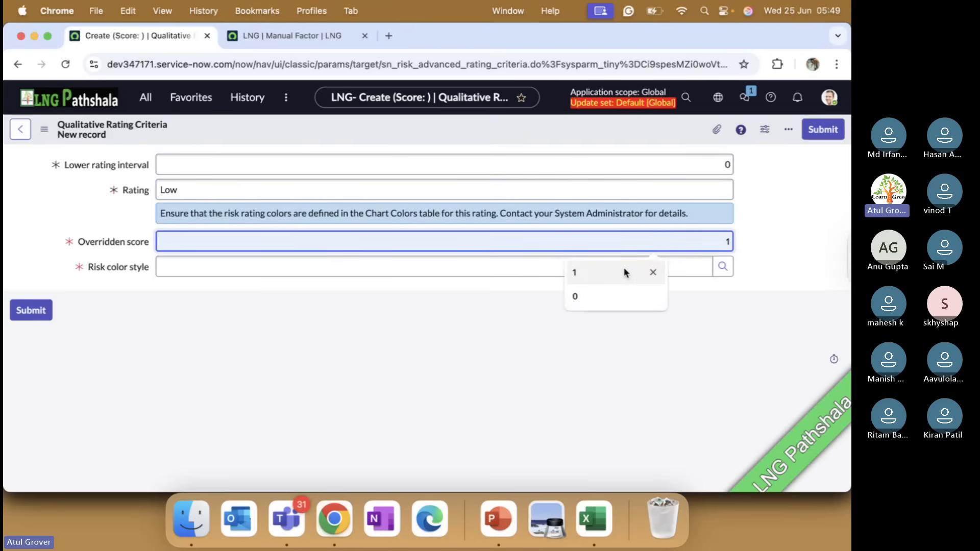
drag(215, 211, 318, 230)
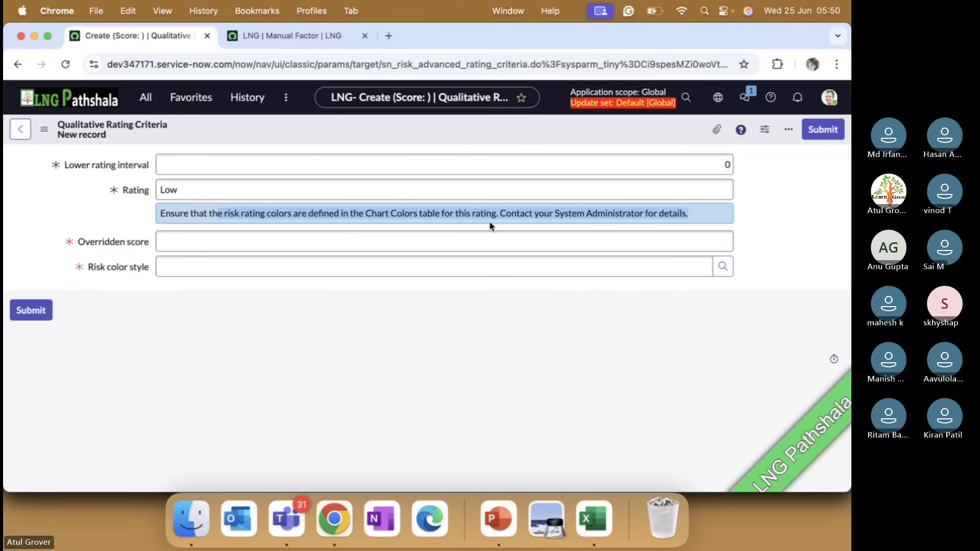
mouse_move(108, 247)
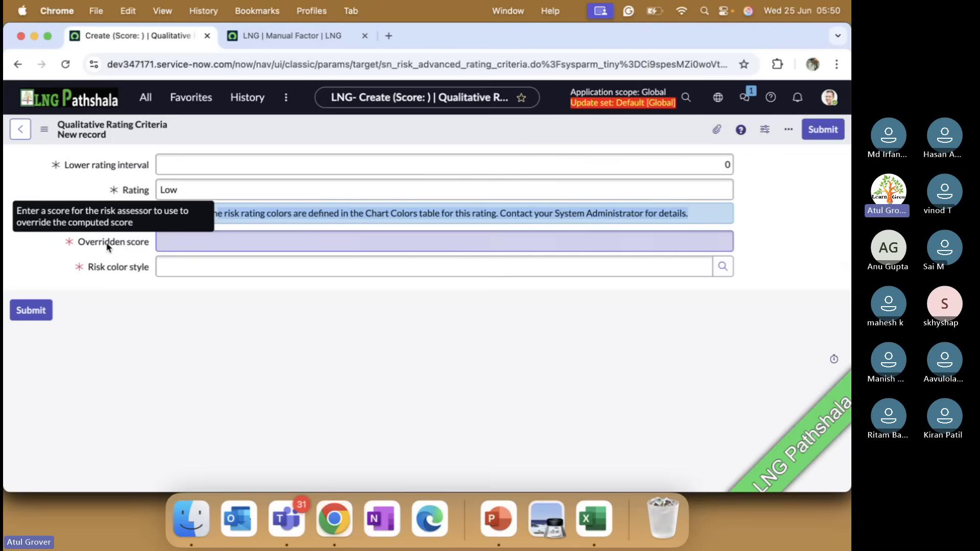
click(568, 239)
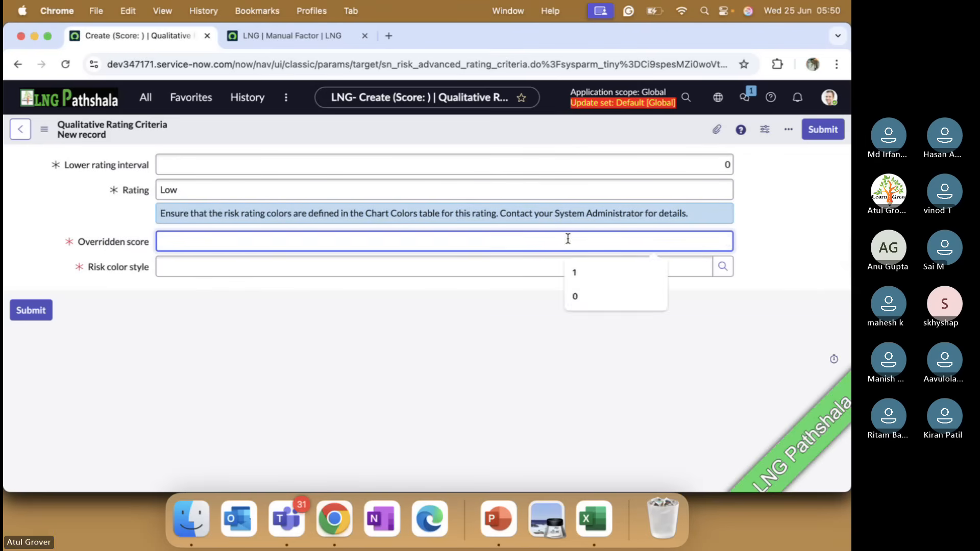
text(1)
click(488, 263)
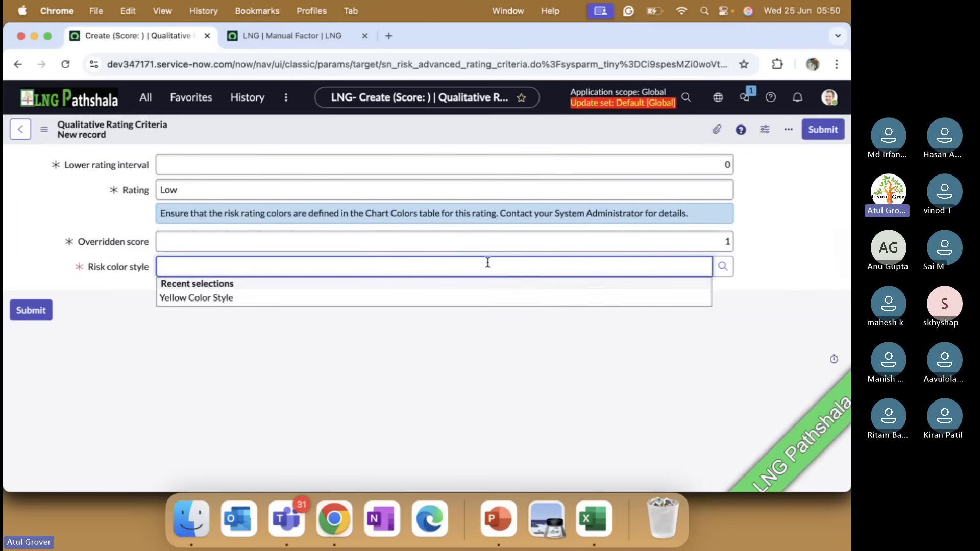
click(217, 300)
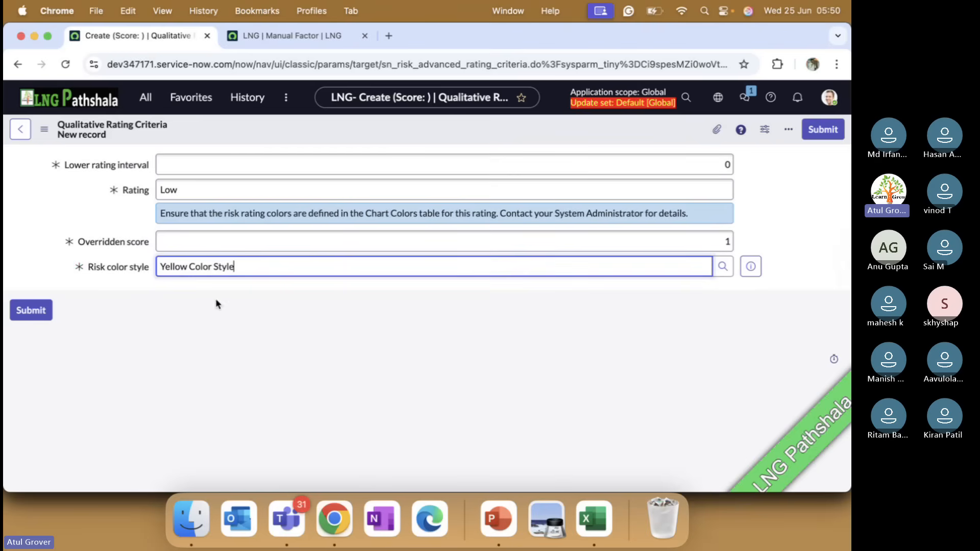
click(30, 318)
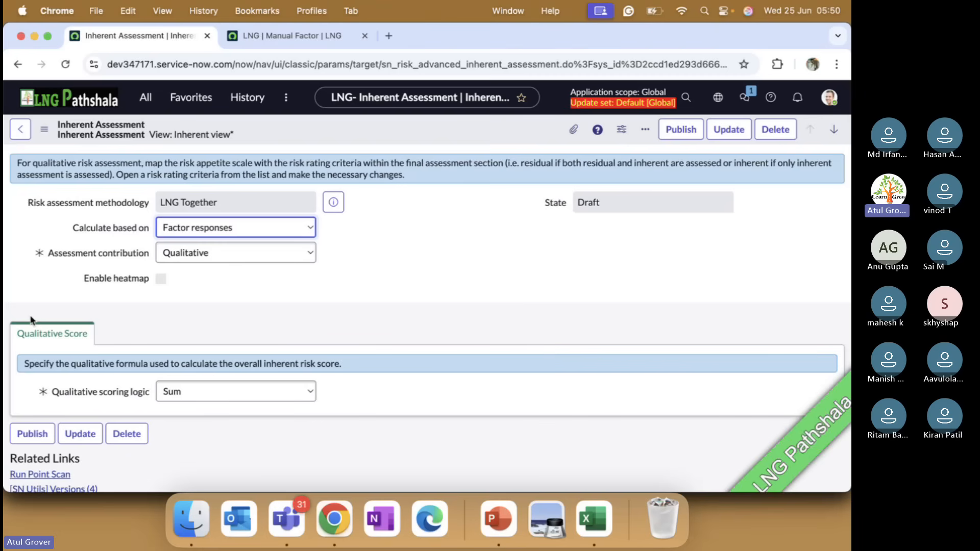
Publish the Inherent Assessment and open the Control Assessment from the LNG Together methodology's assessment types.
click(675, 131)
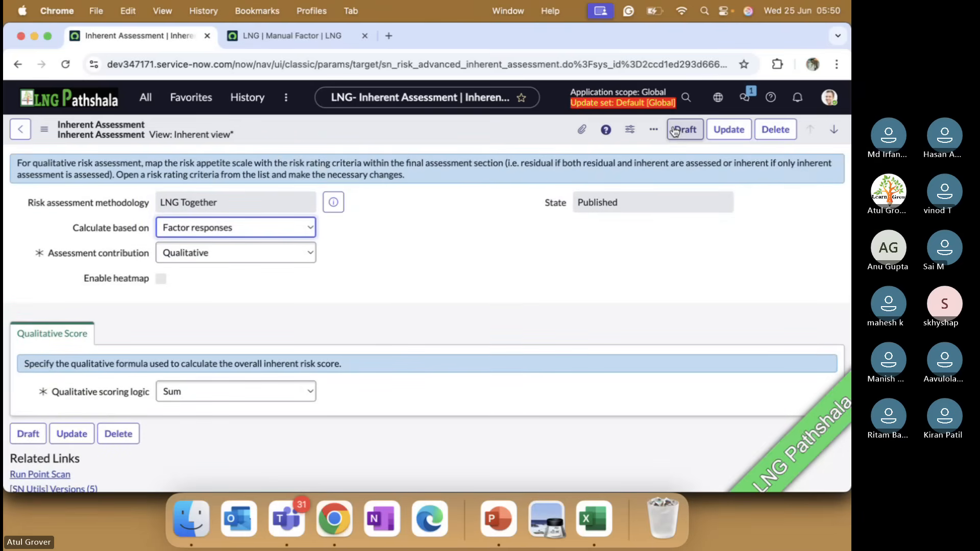
click(333, 202)
click(811, 236)
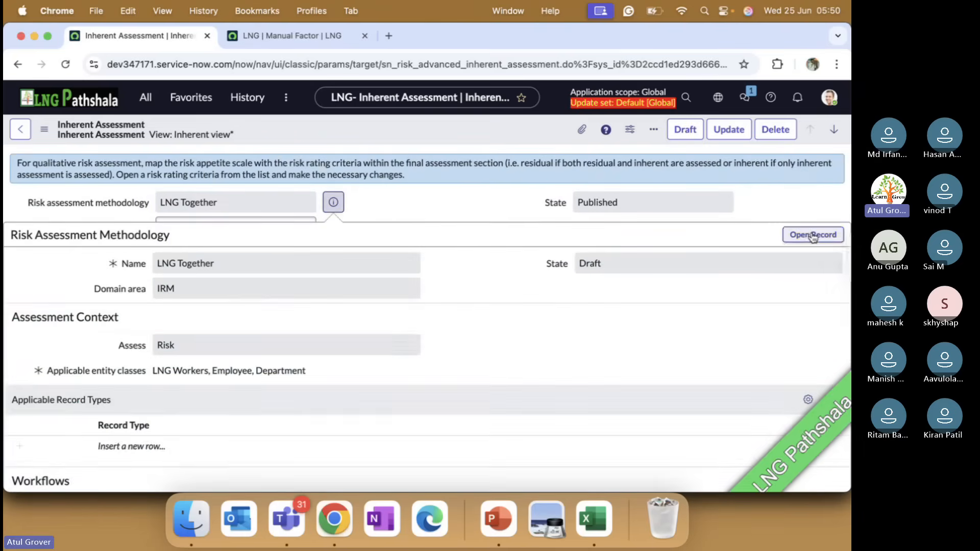
scroll(436, 249, down, 15)
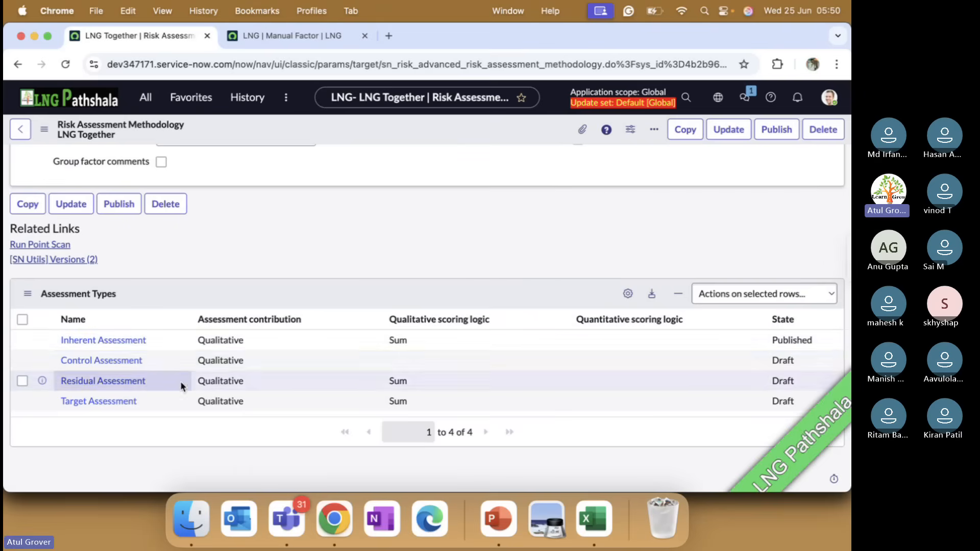
click(115, 362)
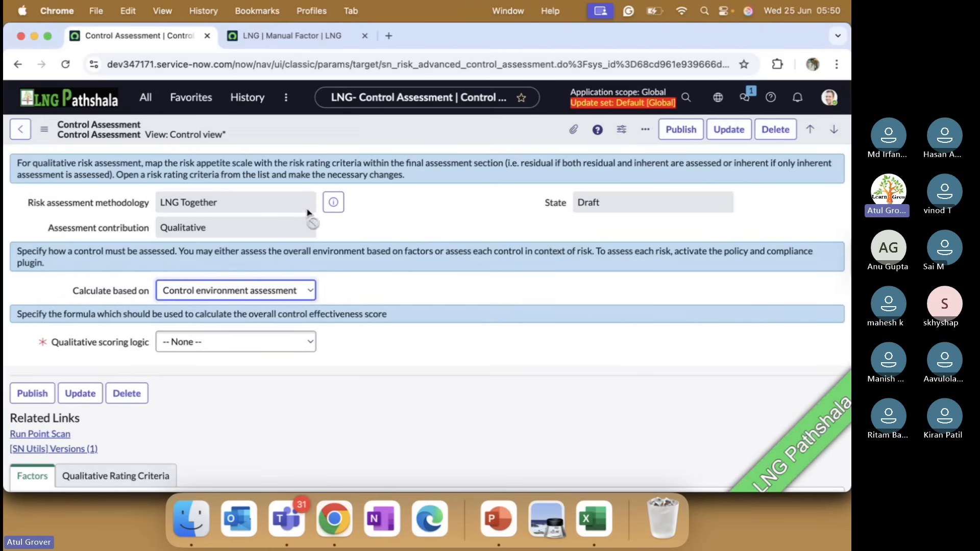
Switch to PowerPoint, review the calculation logic slide for control and residual assessments, and return to Chrome.
click(304, 290)
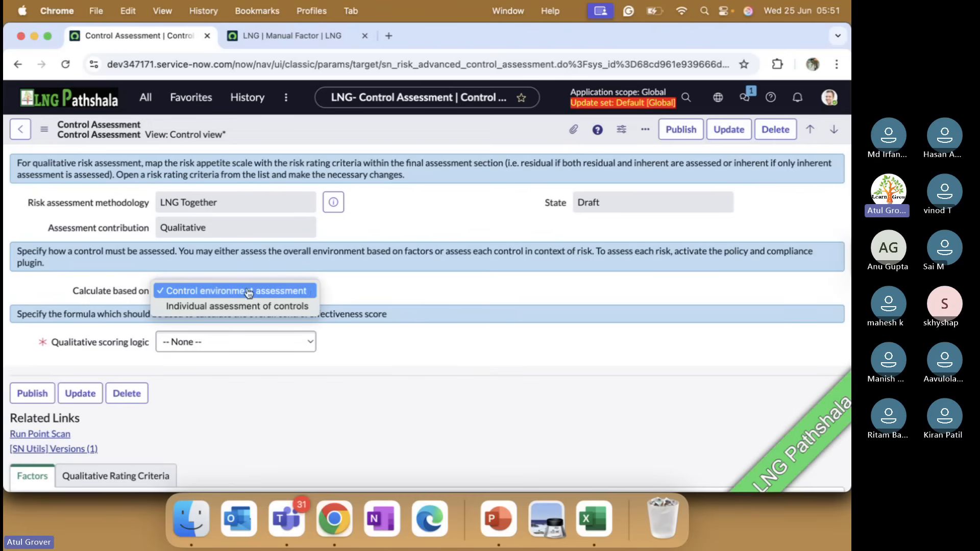
click(511, 531)
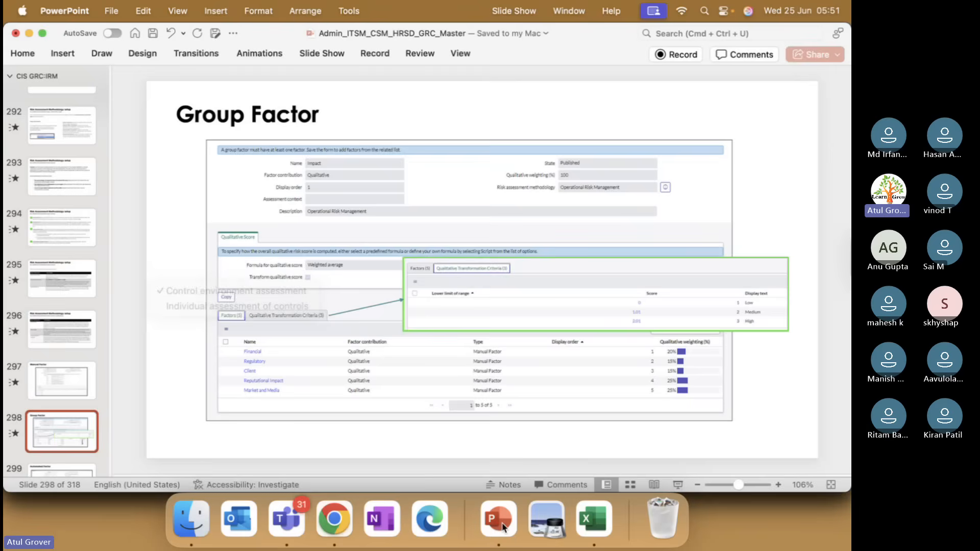
key(Up)
key(Up)
key(Up)
key(Up)
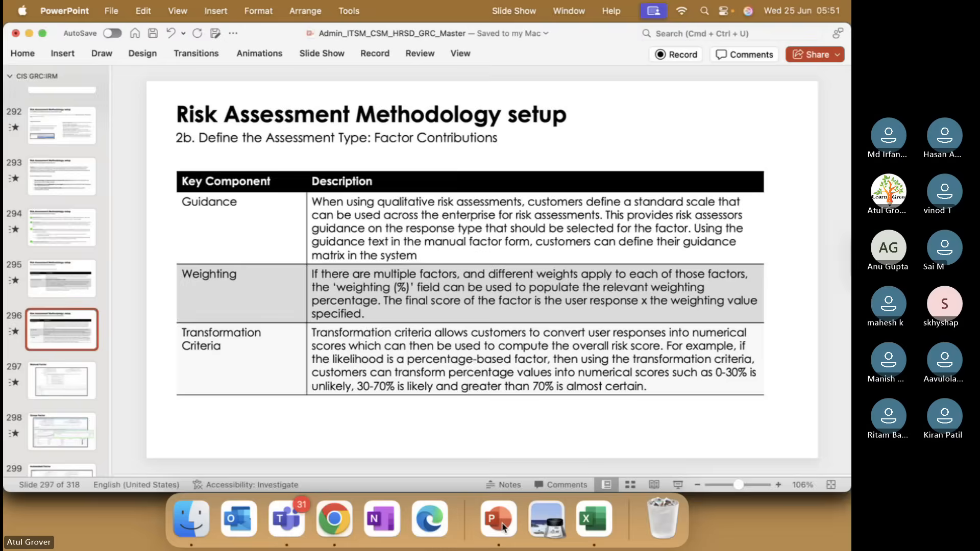
key(Up)
key(Up)
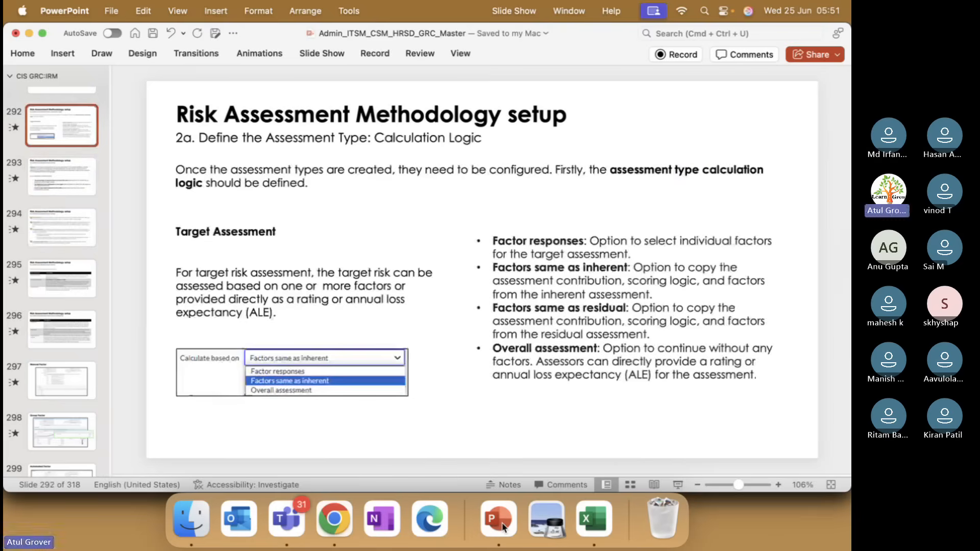
key(Up)
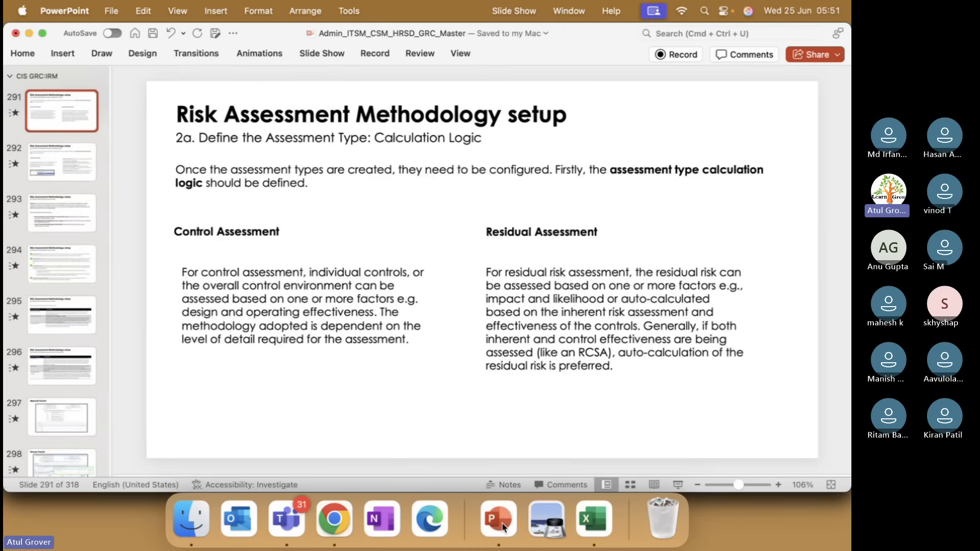
key(super+Tab)
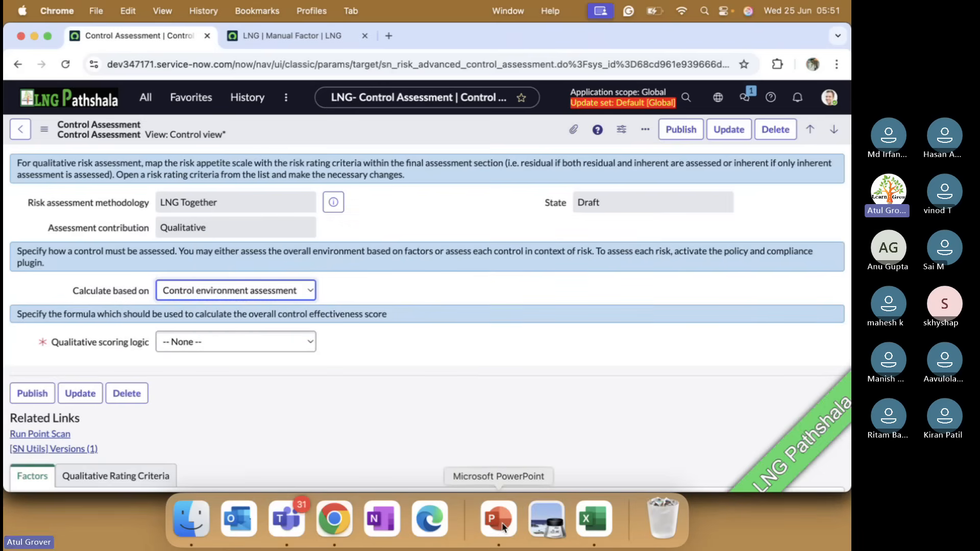
Compare the Control Assessment's calculation options with the PowerPoint slide defining the assessment types, ending back in Chrome.
click(503, 527)
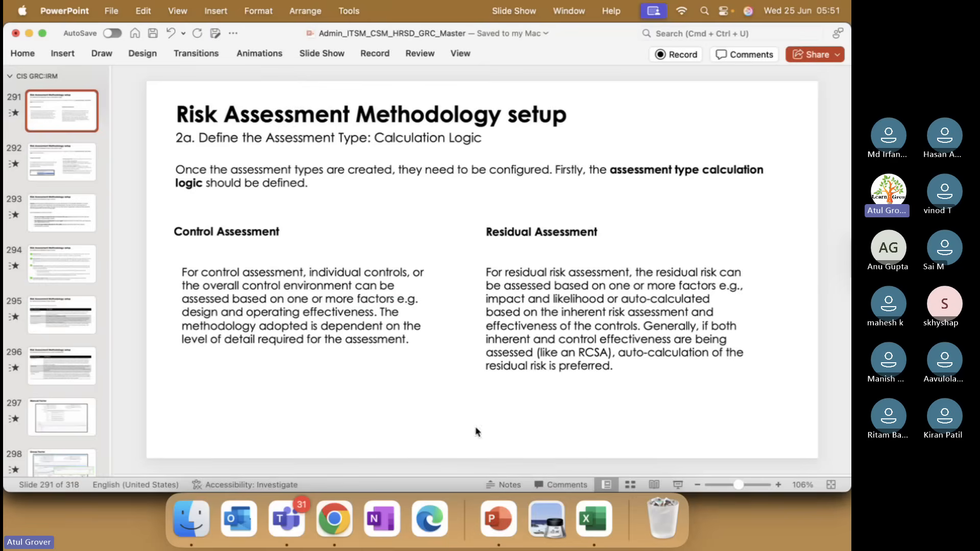
key(super+Tab)
click(282, 290)
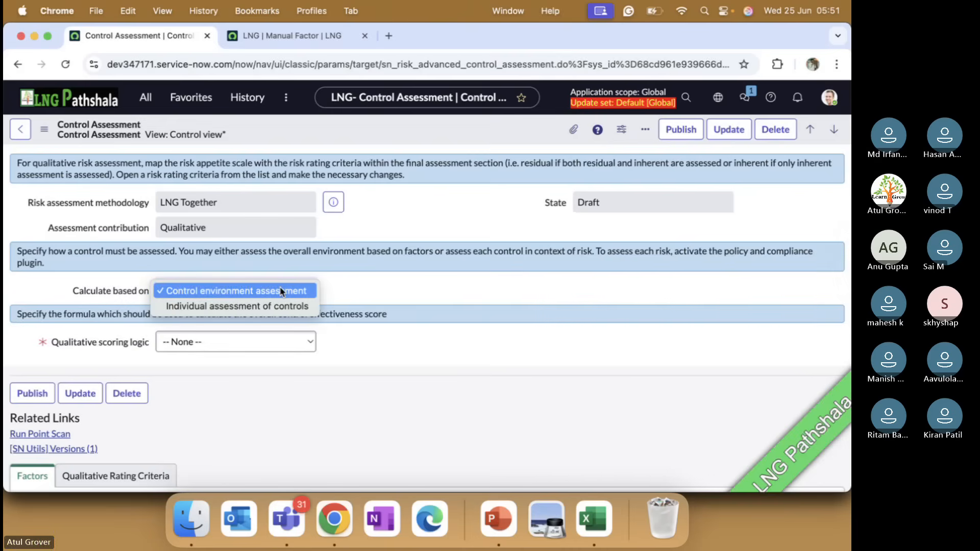
key(super+Tab)
scroll(281, 288, up, 2)
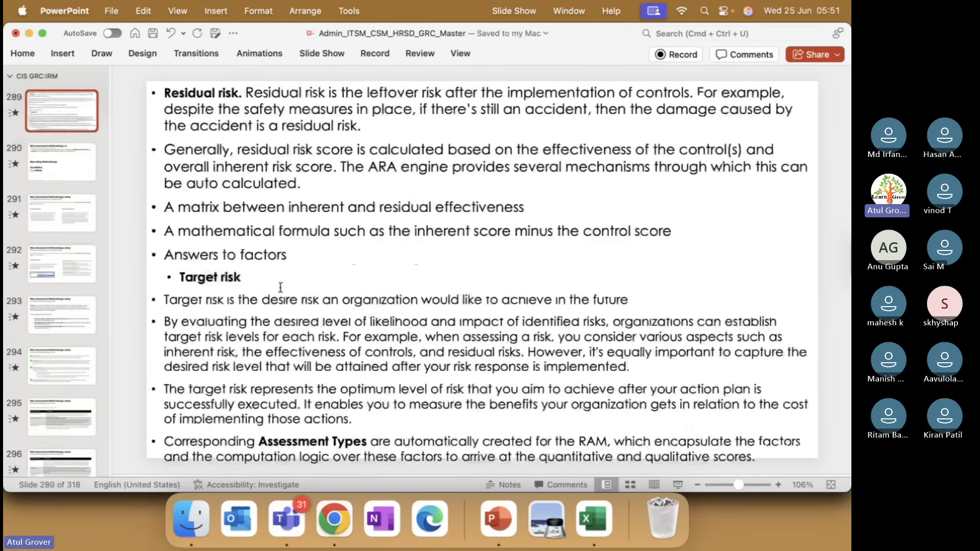
scroll(280, 288, up, 1)
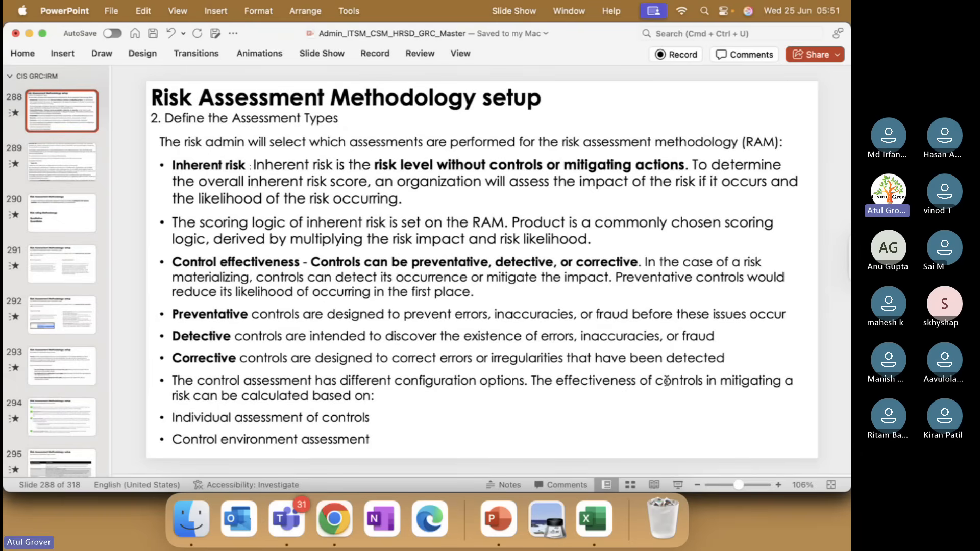
key(super+Tab)
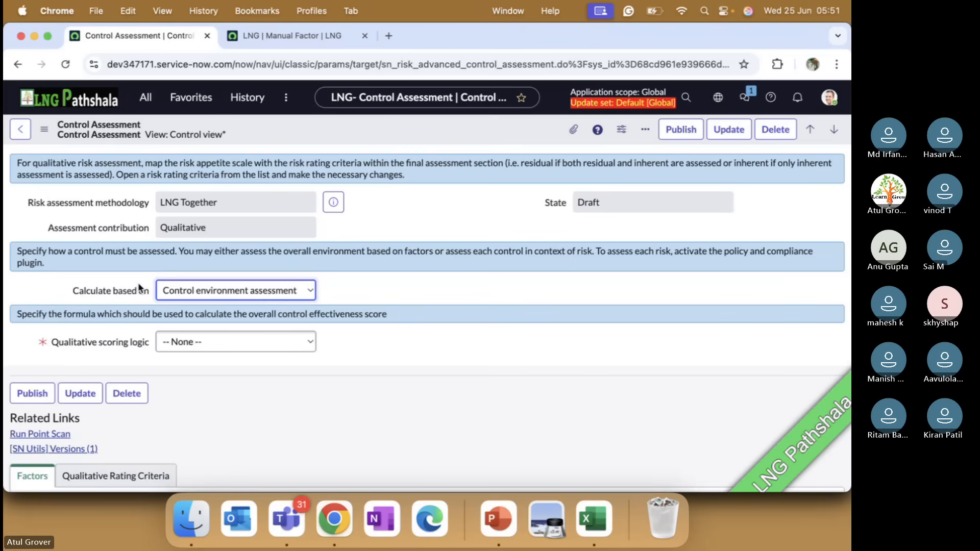
Try basing the Control Assessment on individual assessment of controls and looking up a factor for overall effectiveness.
click(206, 293)
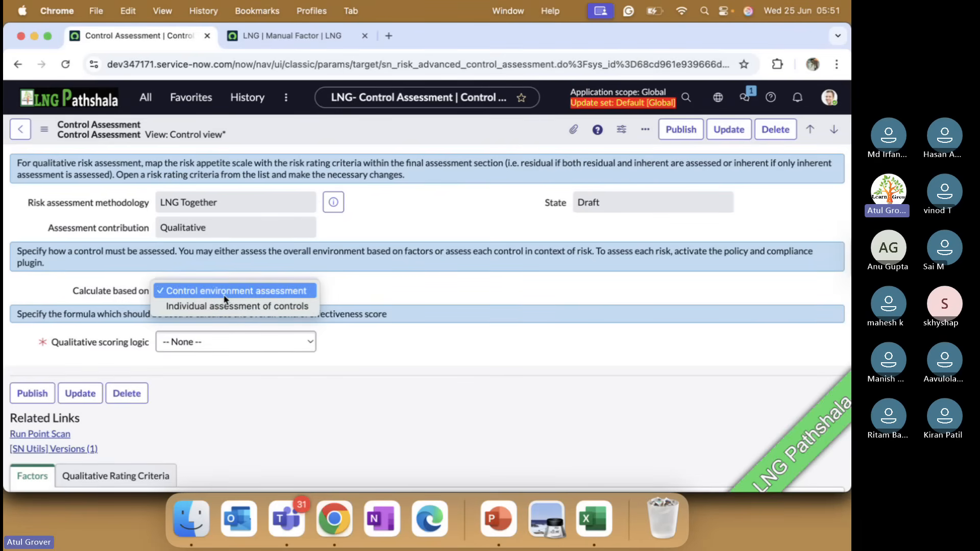
click(230, 306)
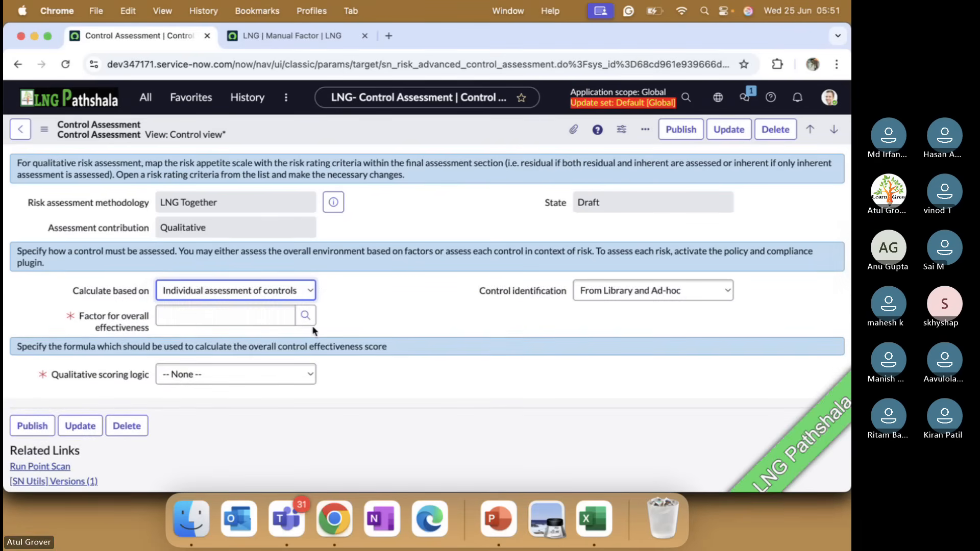
click(617, 295)
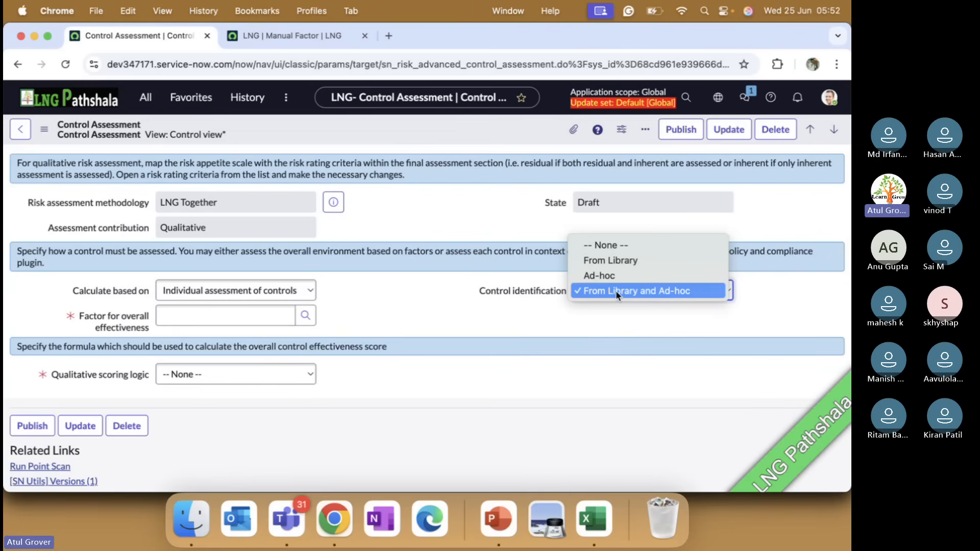
click(176, 317)
click(180, 317)
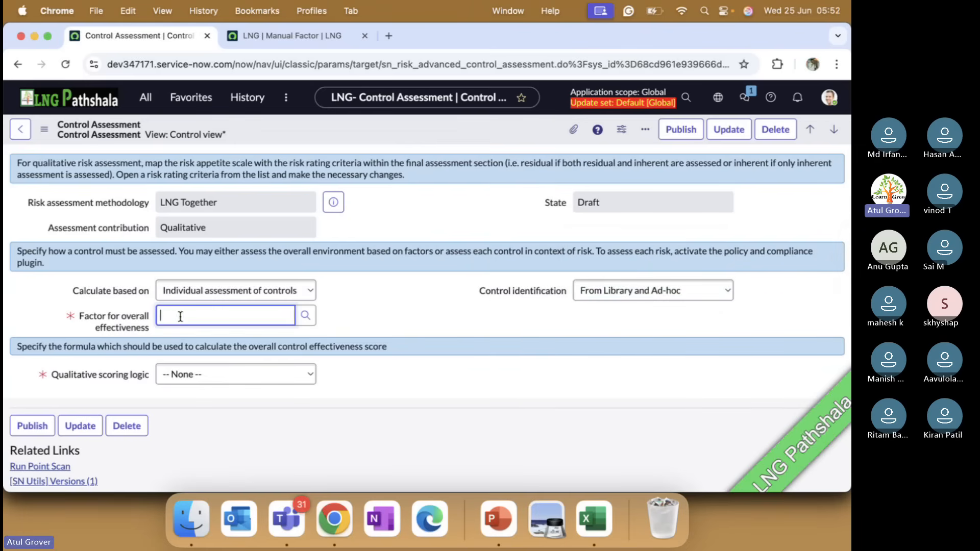
text(**)
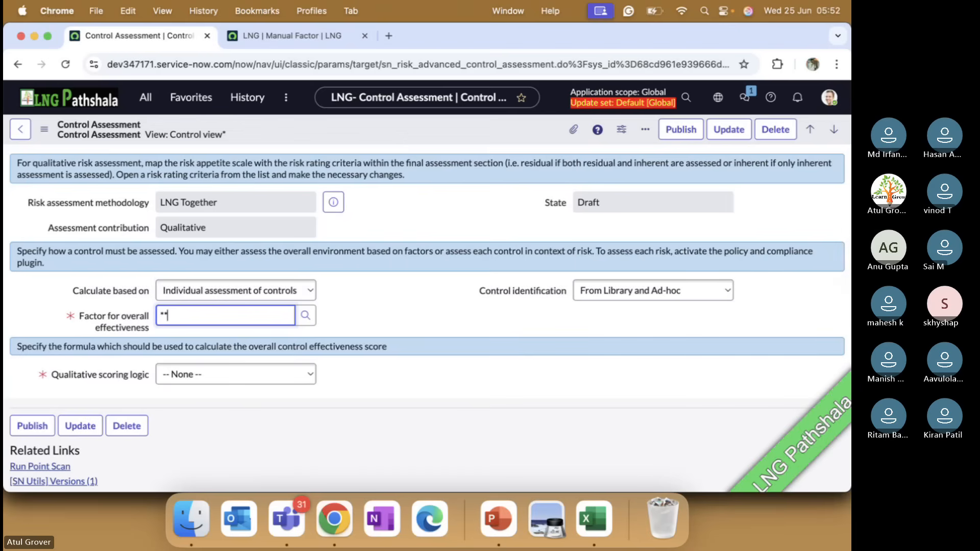
click(305, 315)
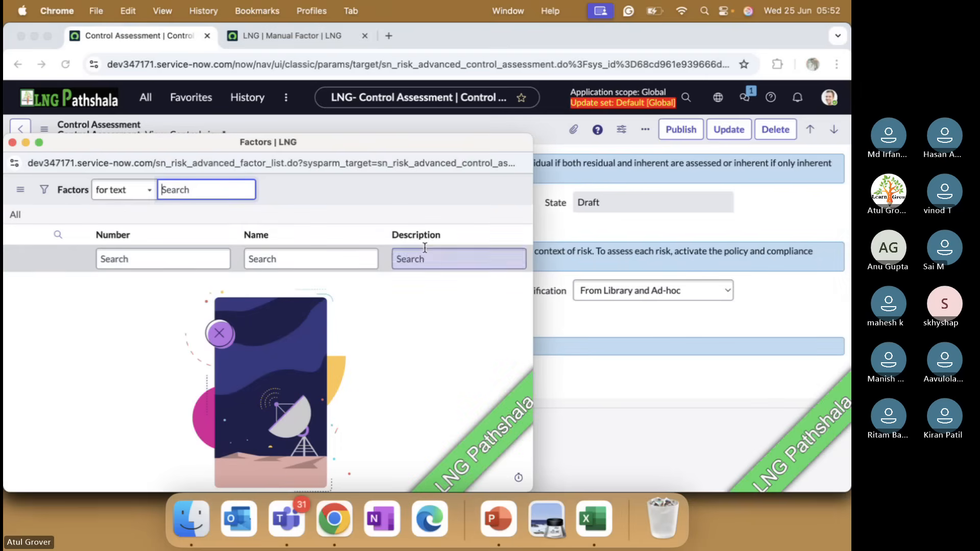
click(13, 142)
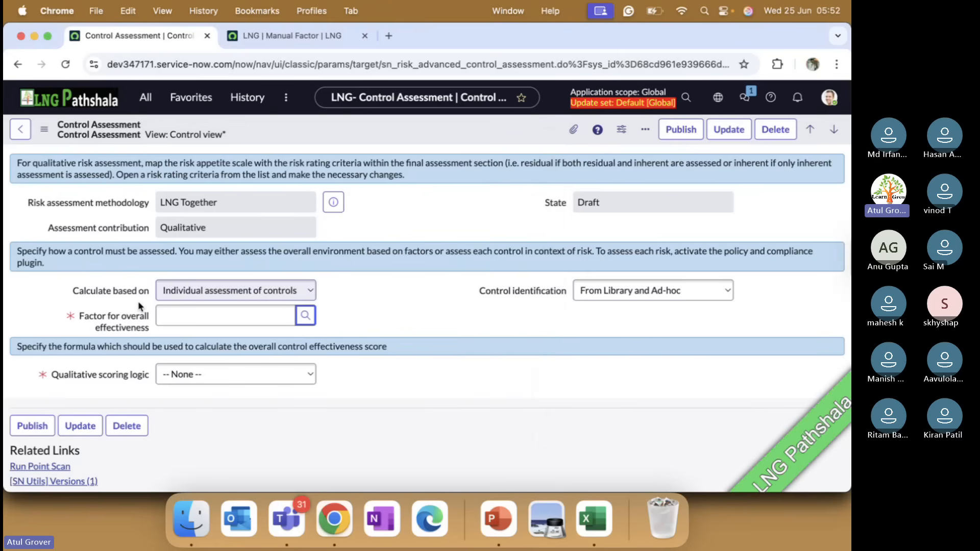
Base the Control Assessment's calculation on Control environment assessment and set its qualitative scoring logic to Sum.
click(201, 296)
click(205, 276)
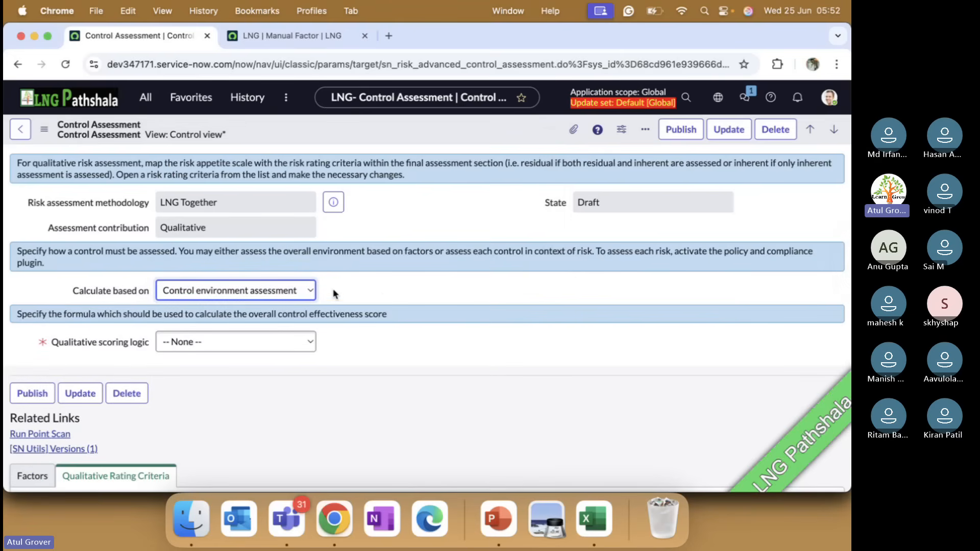
click(265, 341)
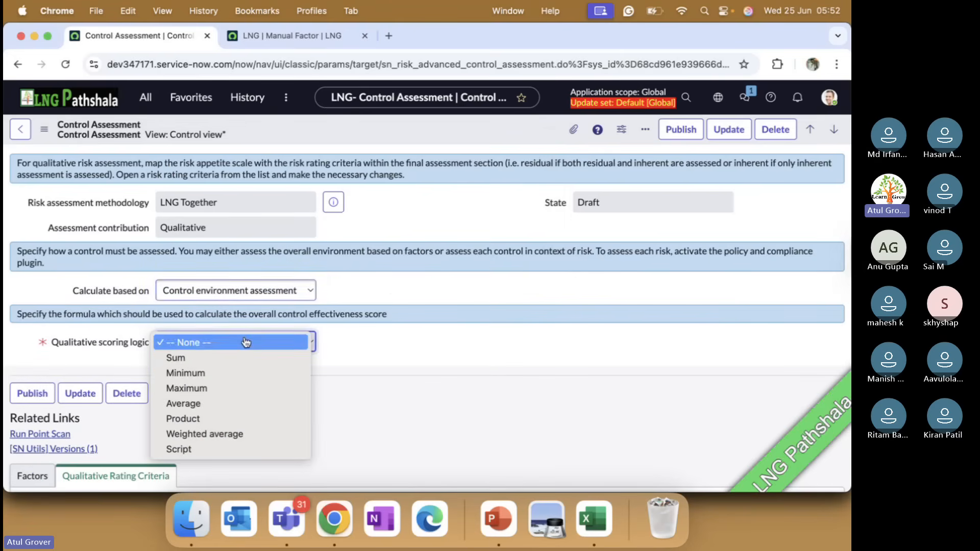
click(200, 358)
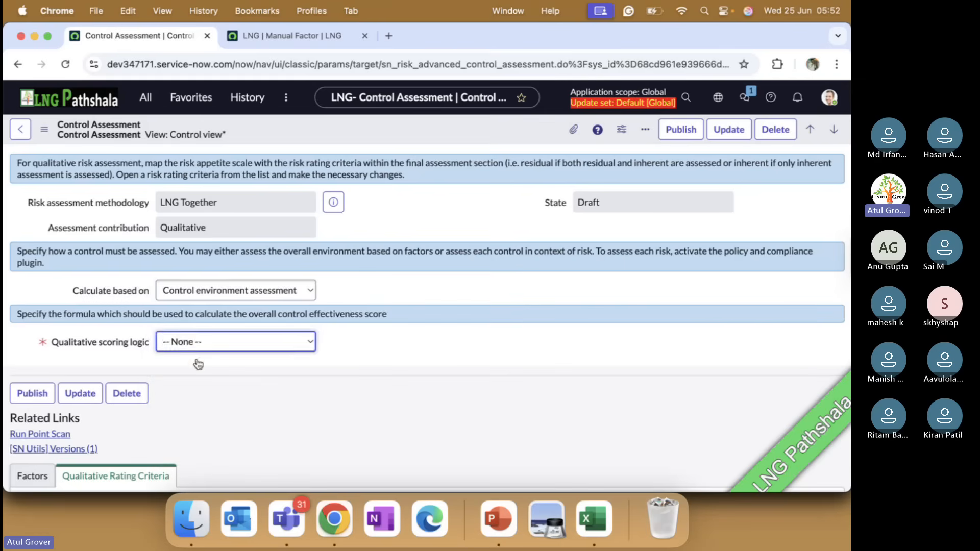
click(418, 346)
scroll(417, 346, down, 3)
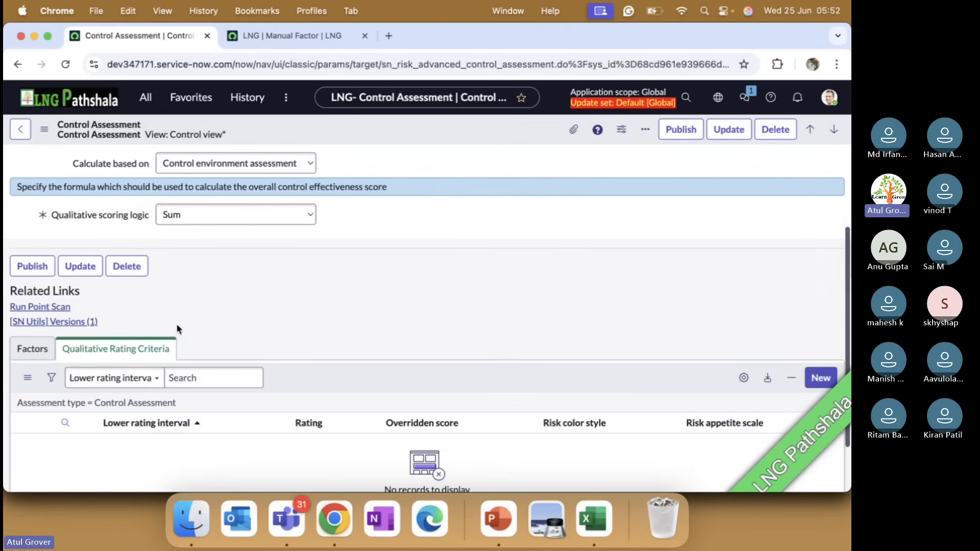
Save the Control Assessment and open its factors membership for editing.
click(33, 352)
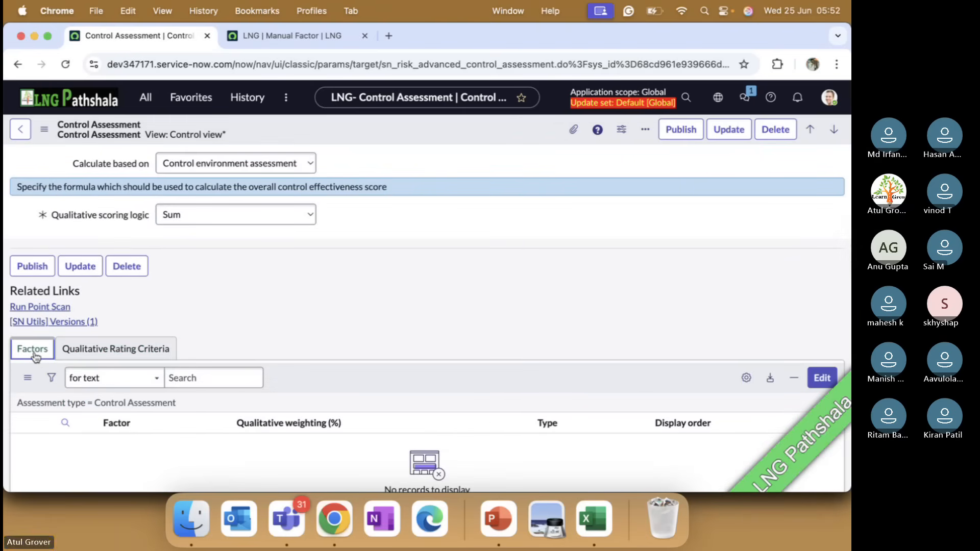
right_click(471, 121)
click(480, 121)
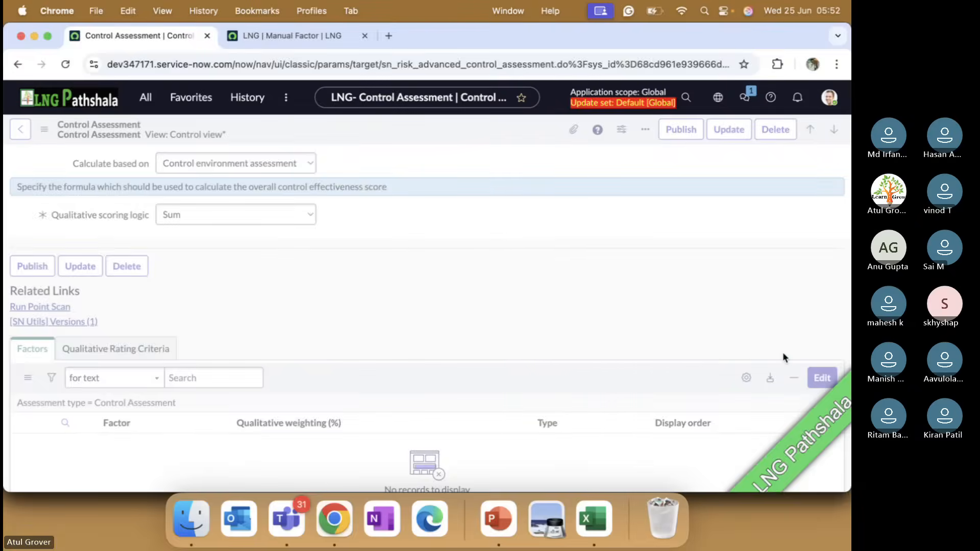
scroll(762, 366, down, 5)
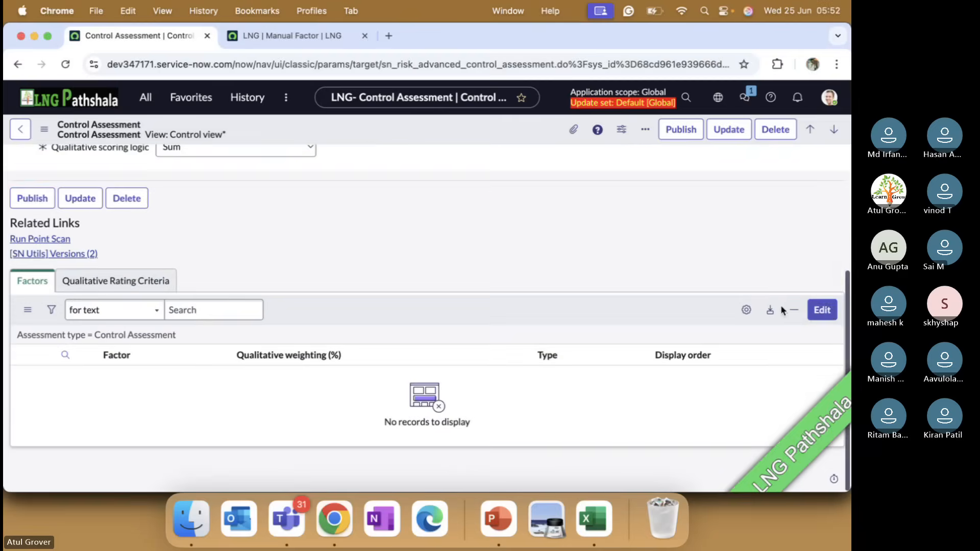
click(822, 310)
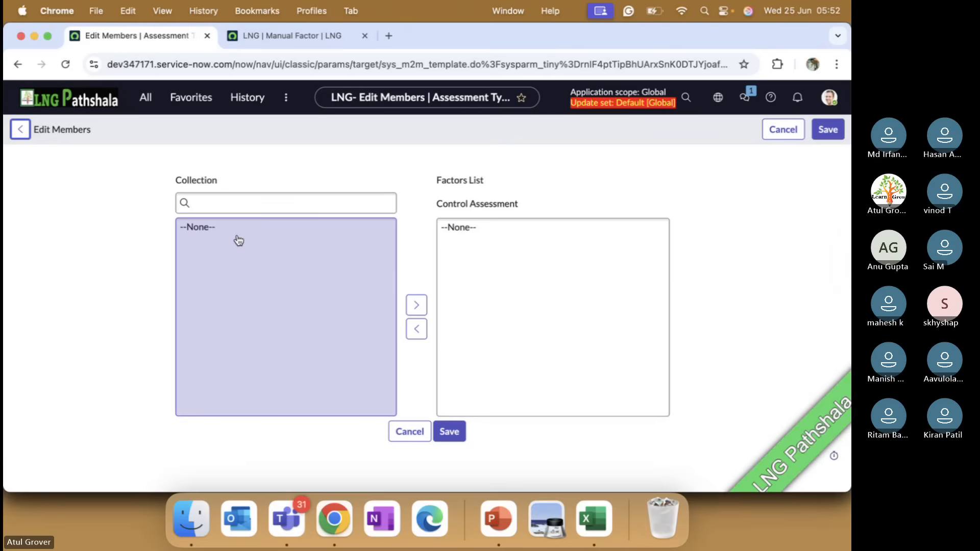
Open the Manual Factors list in the browser tab that holds the LNG manual factor.
click(276, 38)
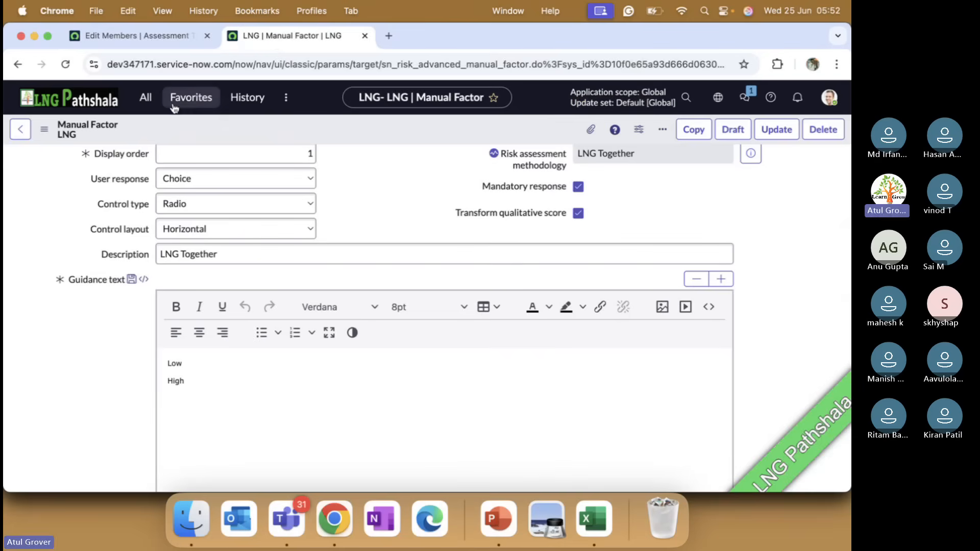
click(191, 97)
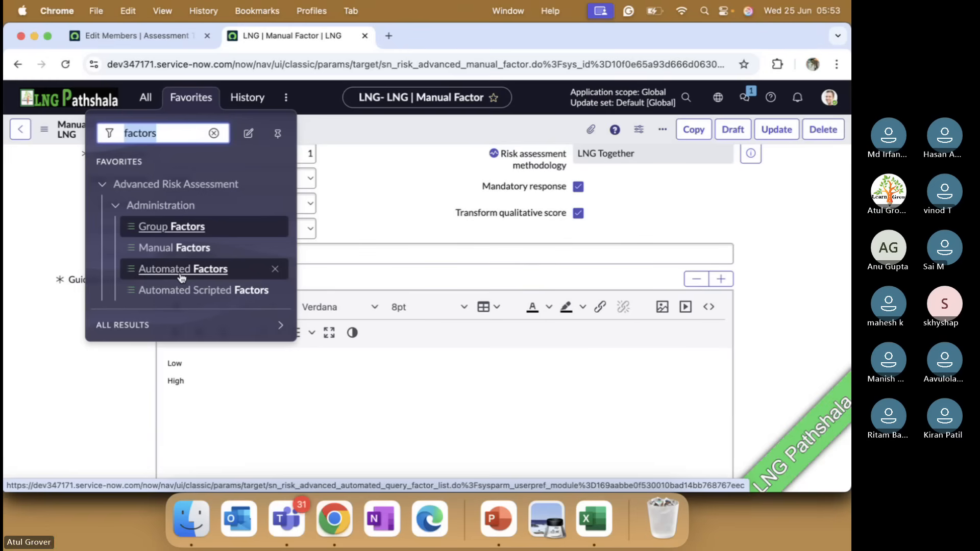
click(190, 251)
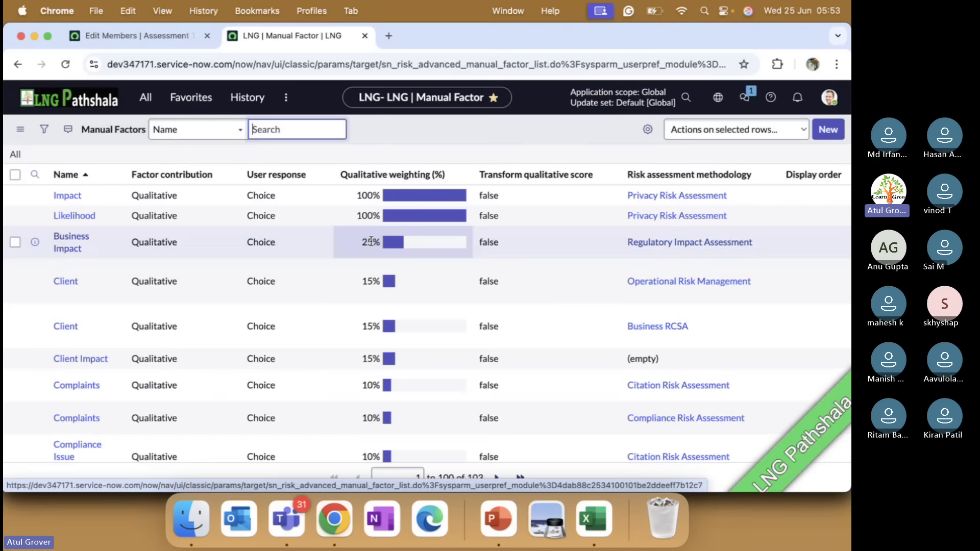
scroll(562, 314, down, 1)
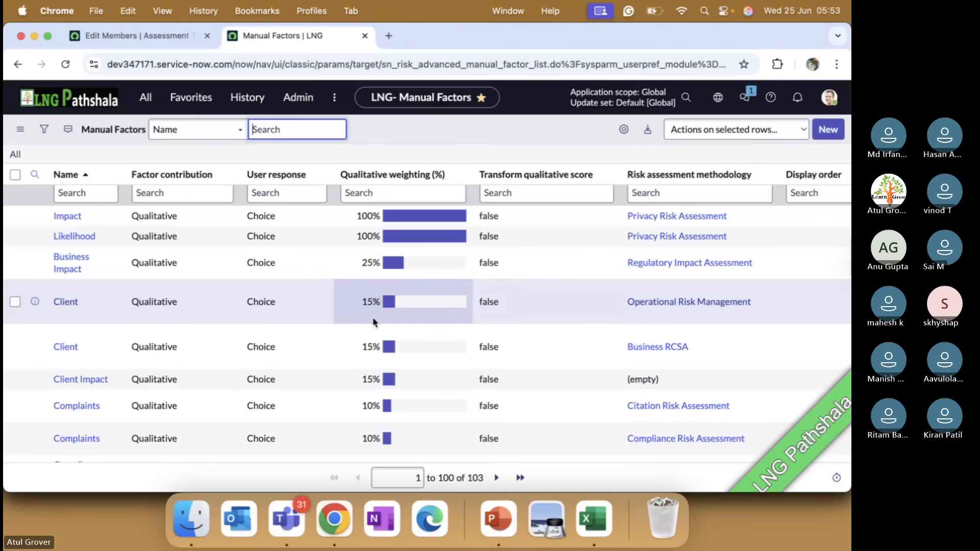
scroll(374, 321, up, 1)
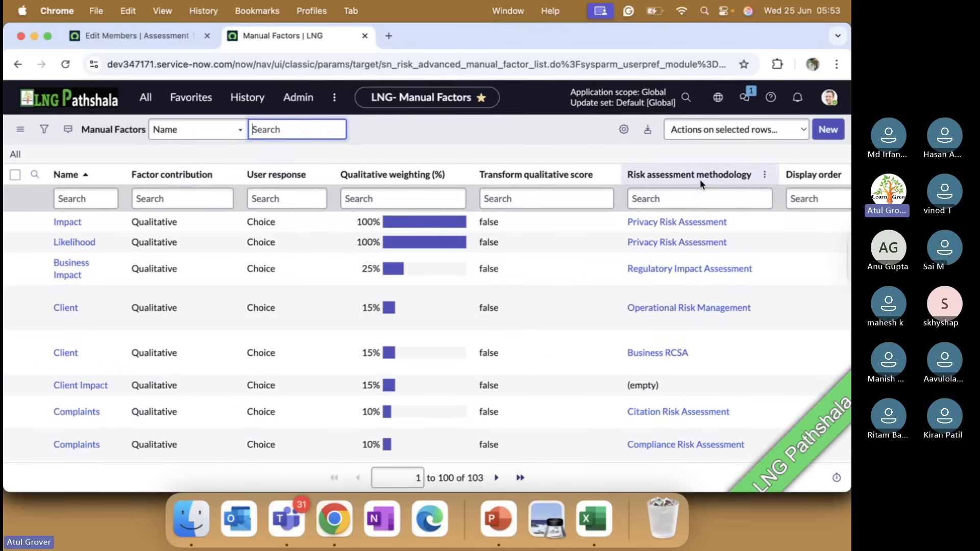
Cancel editing the Control Assessment's factors membership and return to the Manual Factors list.
click(148, 36)
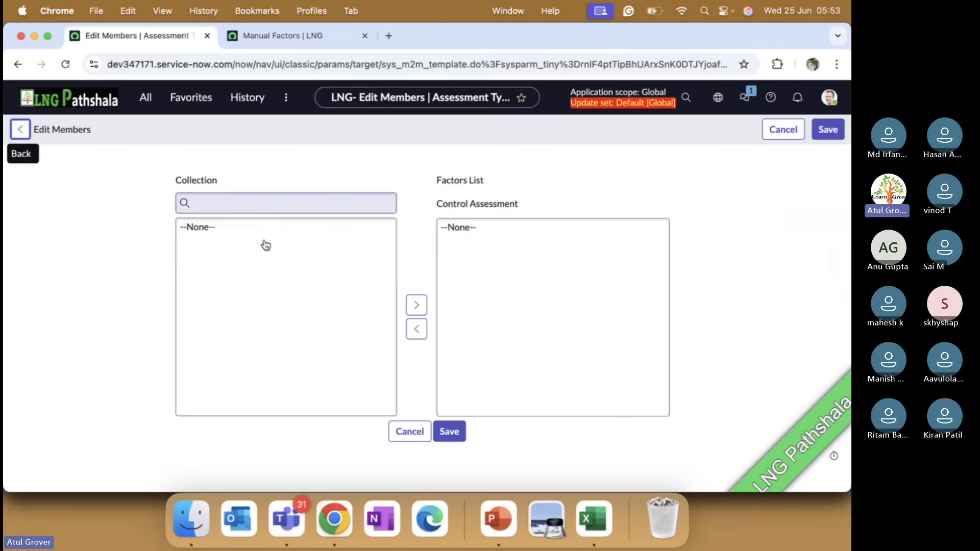
click(410, 430)
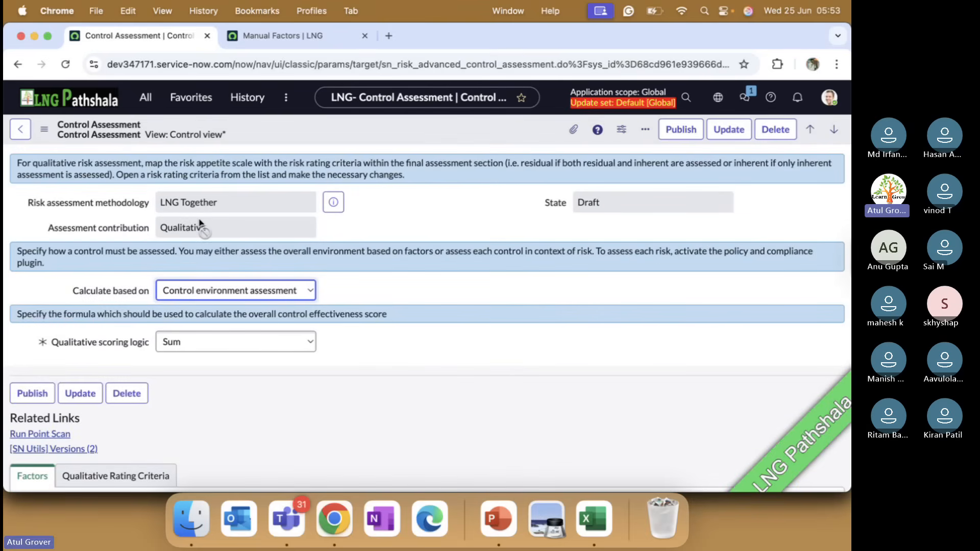
click(259, 40)
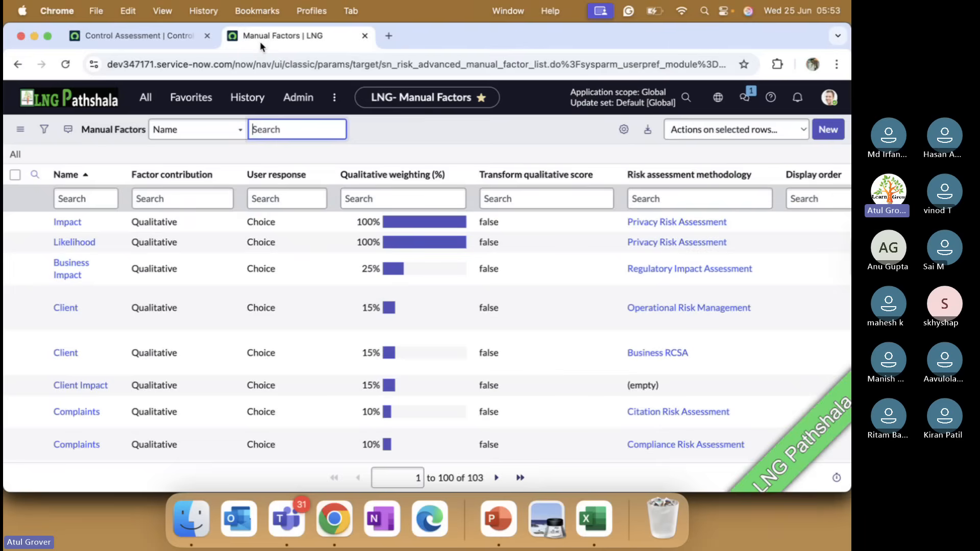
Try filtering the manual factors by risk assessment methodology names starting with "Con", and clear the filter.
scroll(614, 373, right, 5)
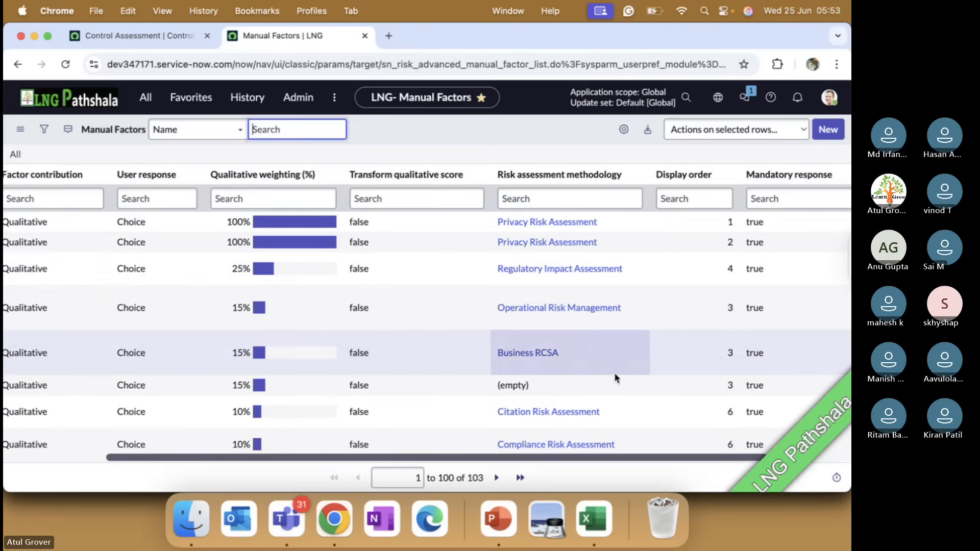
click(567, 194)
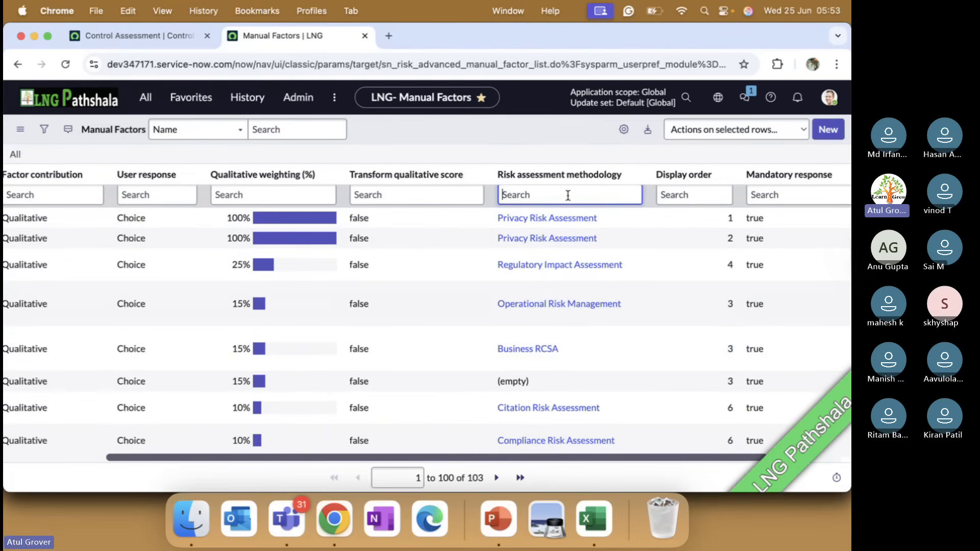
text(Con)
key(Return)
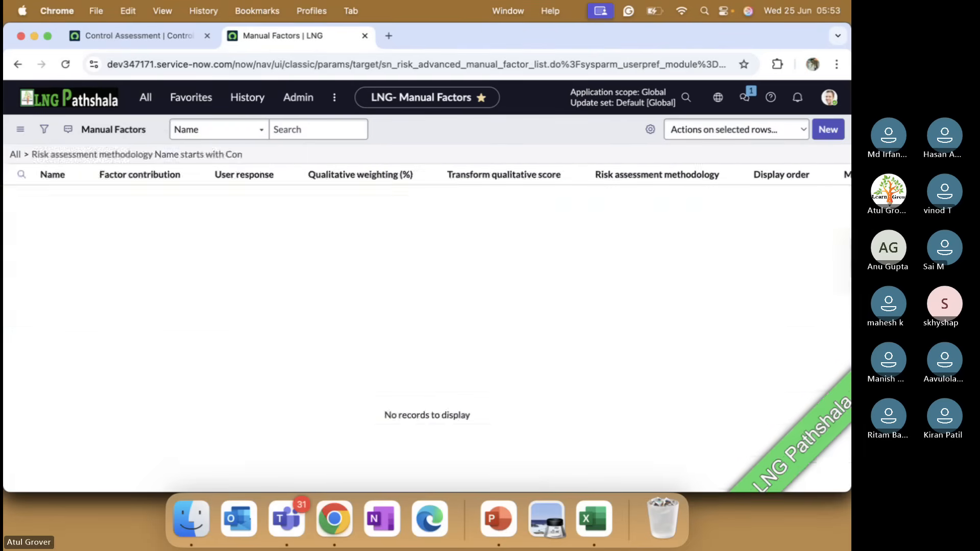
click(655, 198)
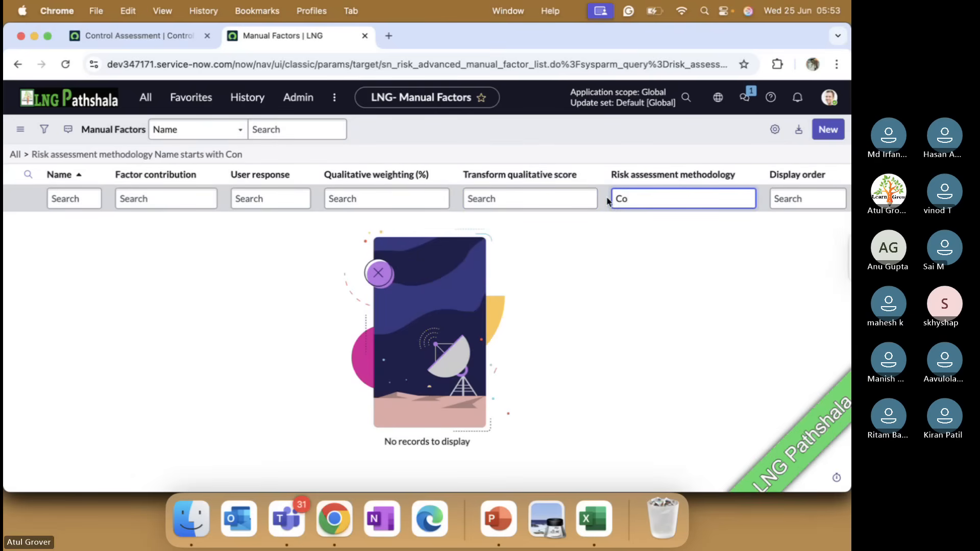
key(BackSpace)
key(Return)
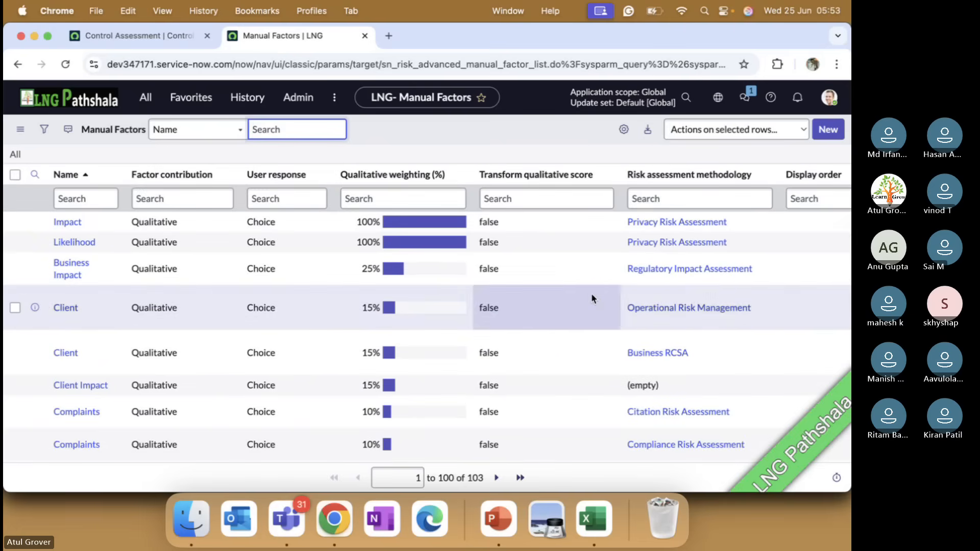
Open the Control Effectiveness Assessment manual factor of Operational Risk Management and review its details and choices.
scroll(680, 292, down, 5)
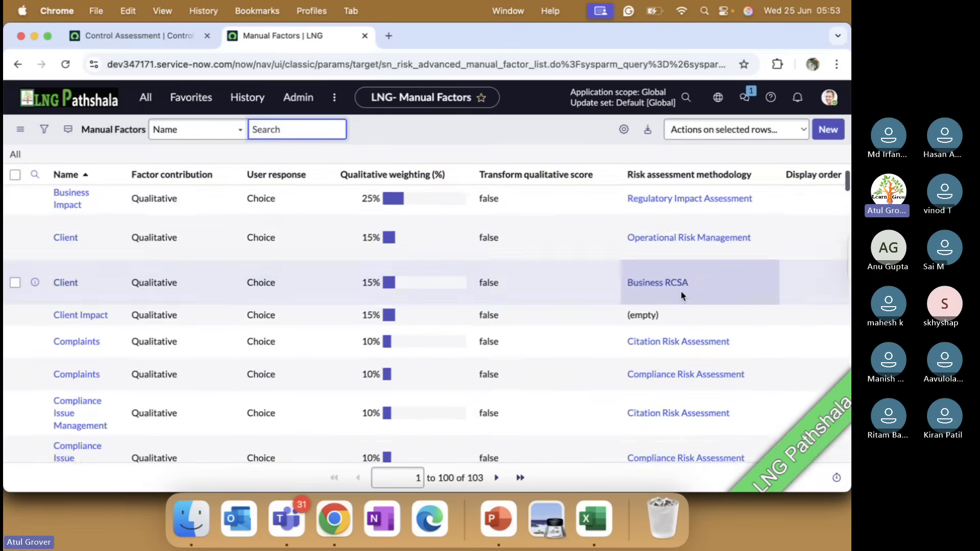
scroll(681, 292, down, 1)
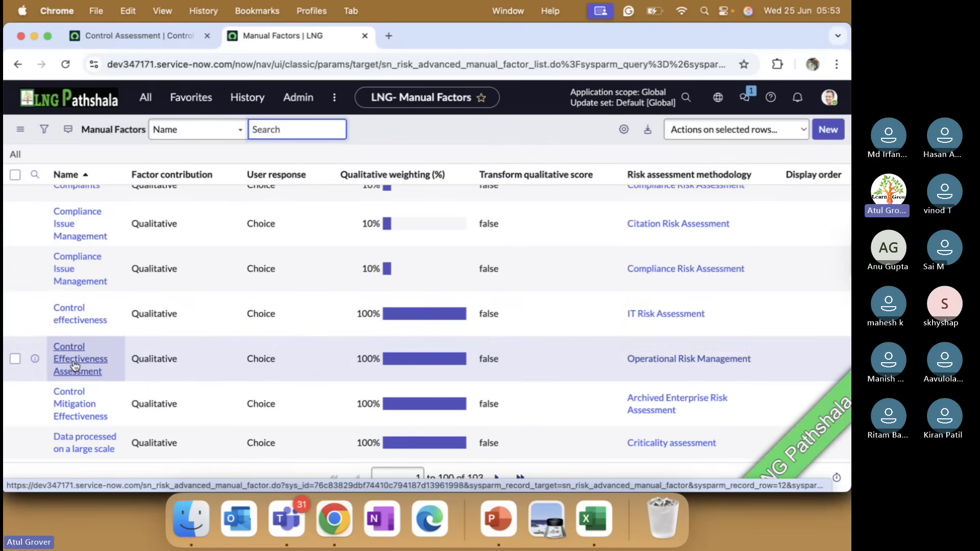
click(74, 363)
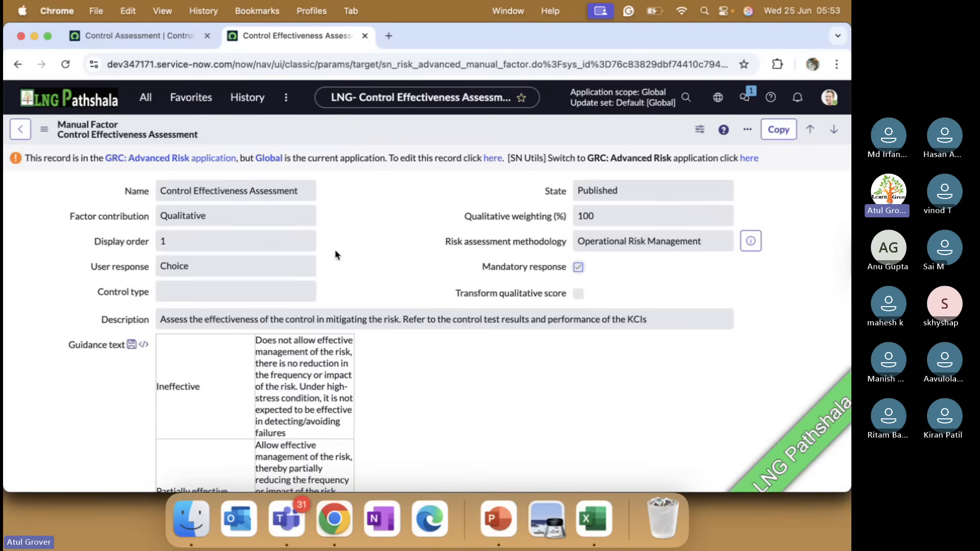
scroll(336, 253, down, 5)
scroll(337, 250, down, 7)
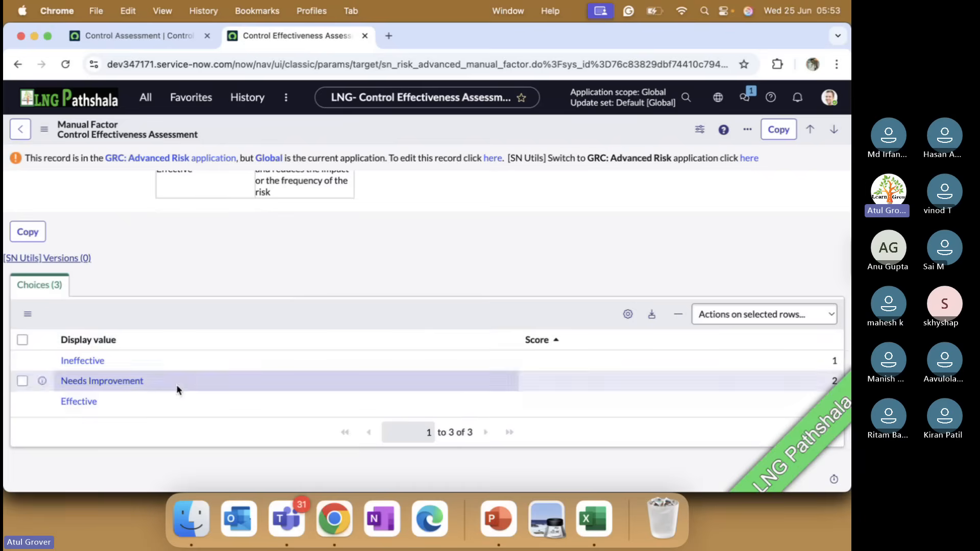
scroll(259, 339, up, 12)
scroll(259, 338, down, 3)
scroll(306, 247, up, 3)
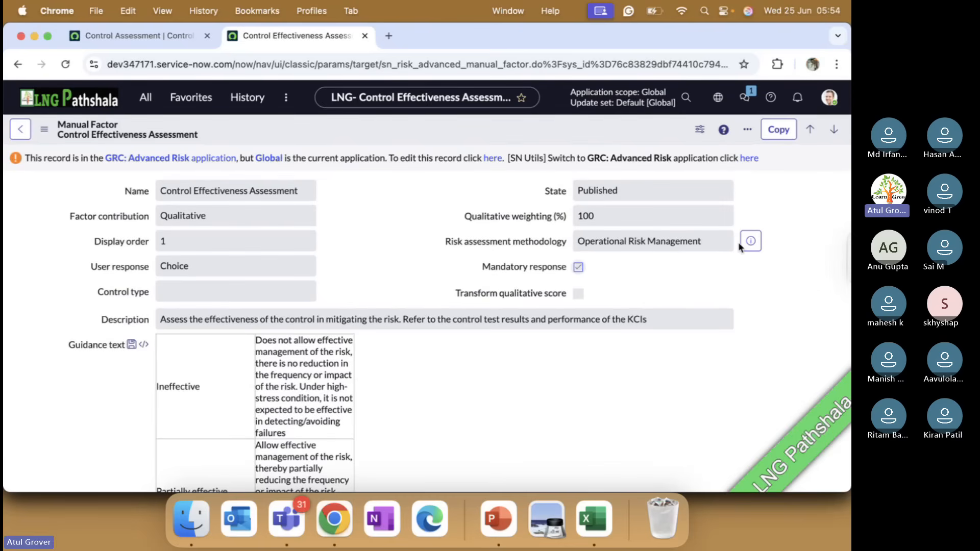
Switch the application scope to GRC: Advanced Risk for editing the Control Effectiveness Assessment factor.
click(751, 159)
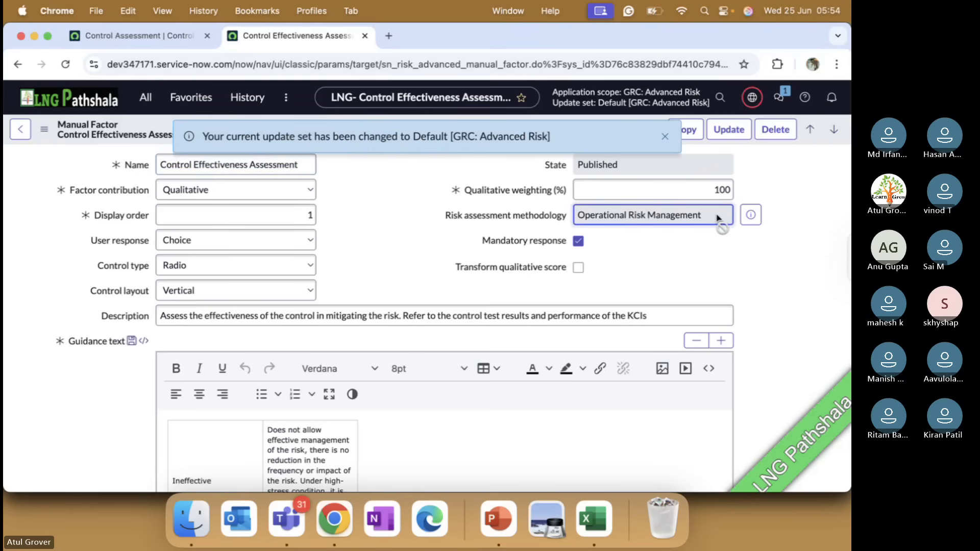
drag(718, 218, 568, 217)
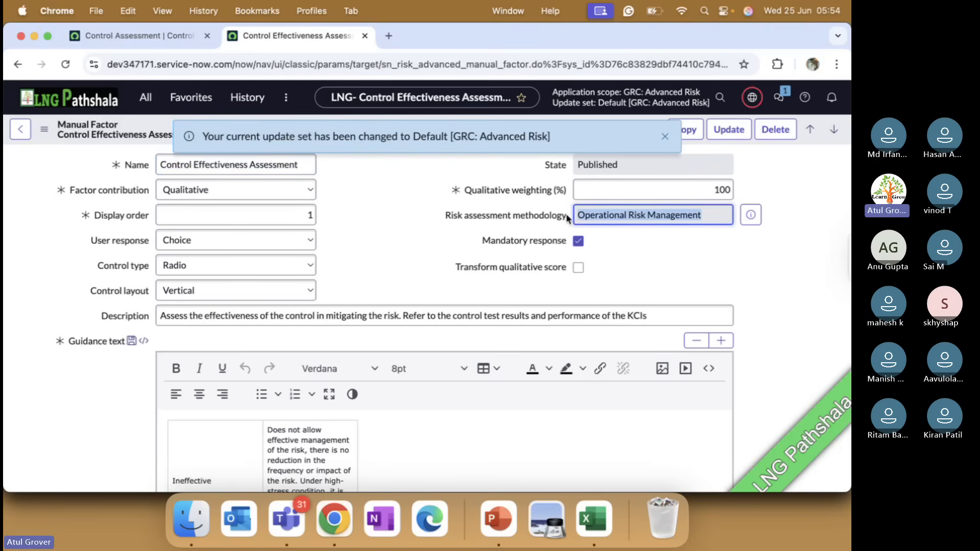
click(664, 136)
Open the LNG Together methodology record from the Control Assessment and switch the application scope to Global.
click(170, 42)
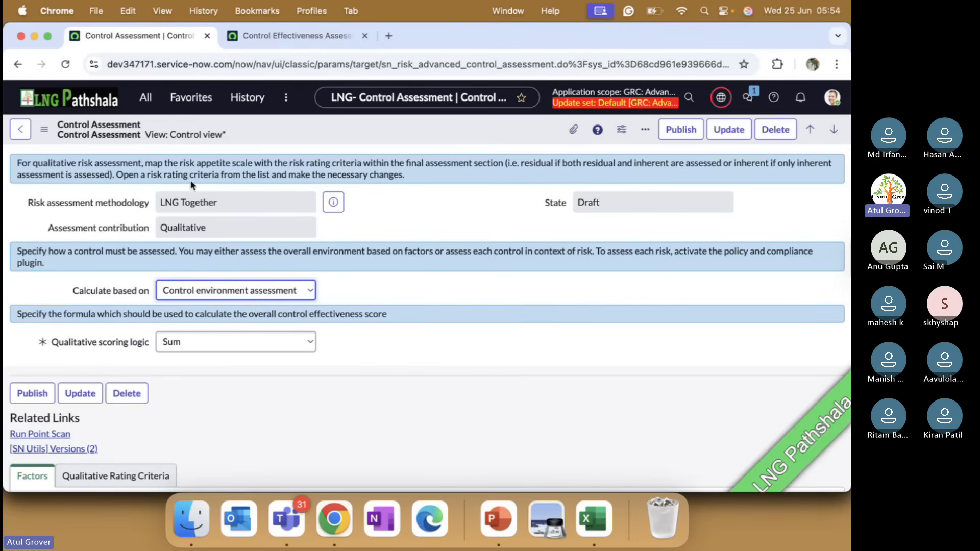
click(334, 203)
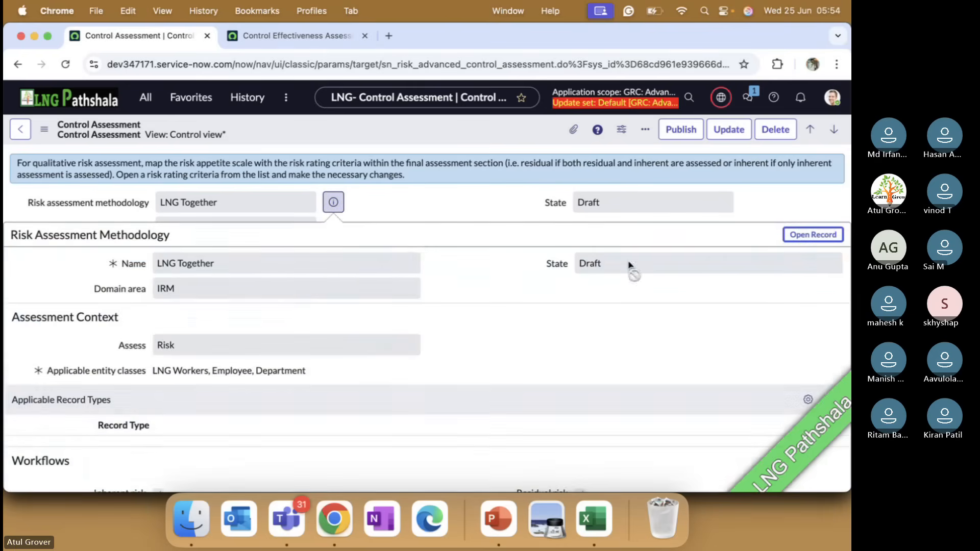
click(802, 236)
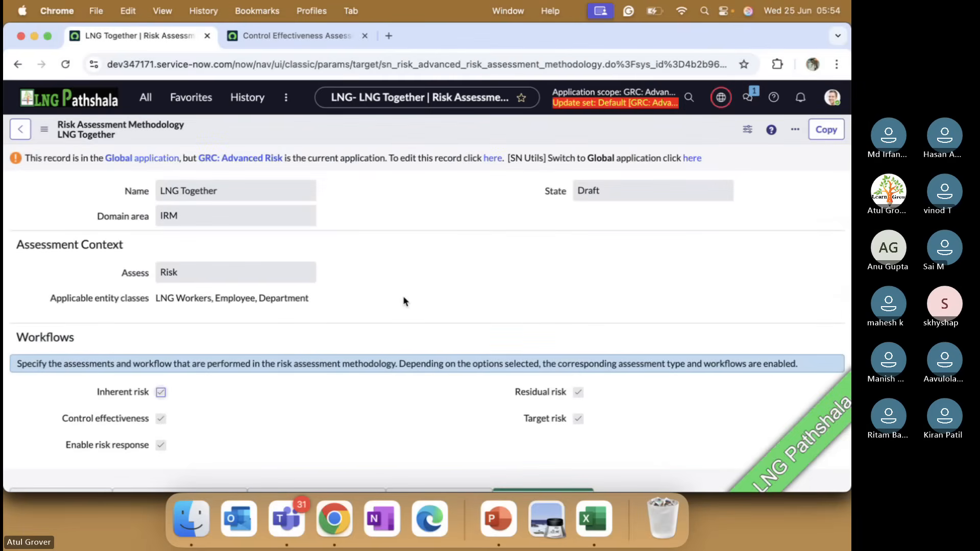
click(694, 158)
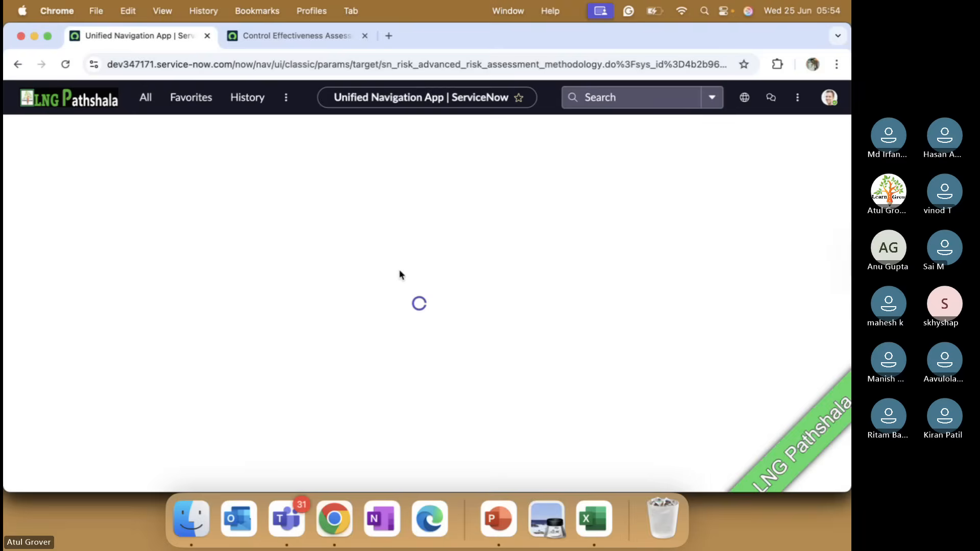
Disable control effectiveness, risk response, residual risk and target risk in the LNG Together methodology's workflows and save the record.
scroll(400, 273, down, 5)
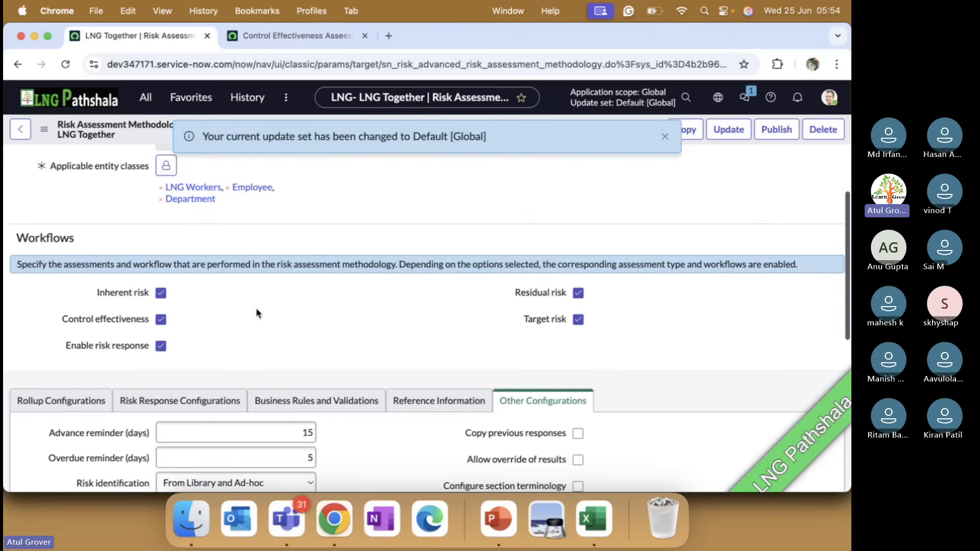
click(160, 319)
click(161, 346)
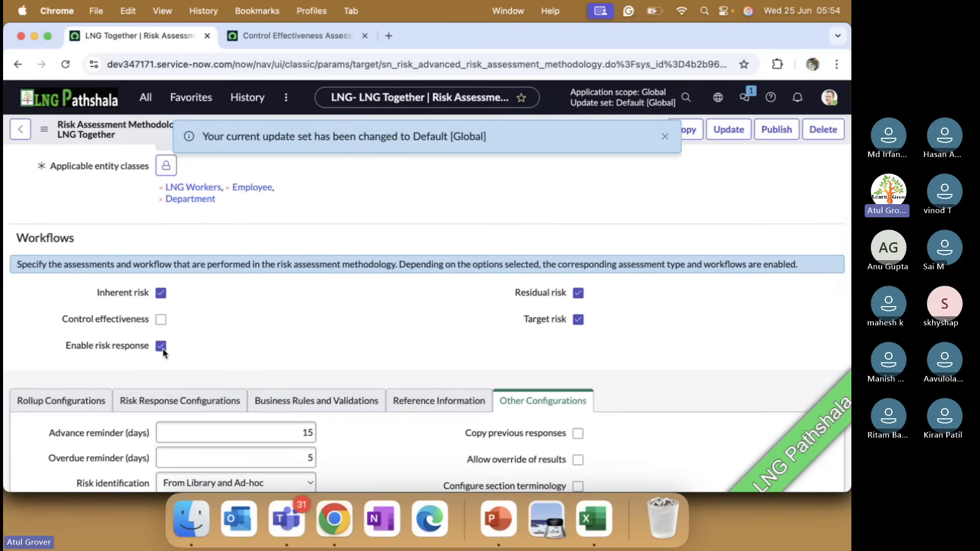
click(579, 319)
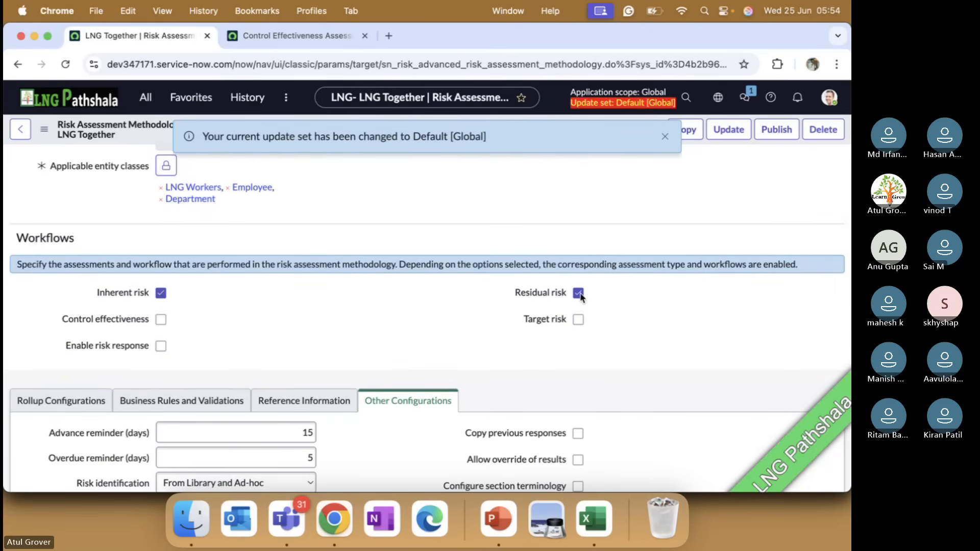
click(664, 136)
right_click(501, 129)
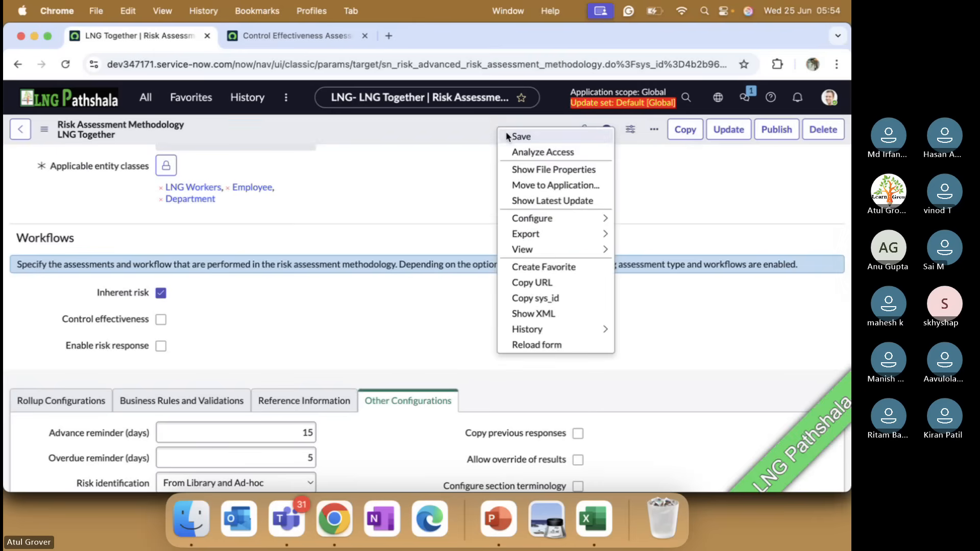
click(507, 136)
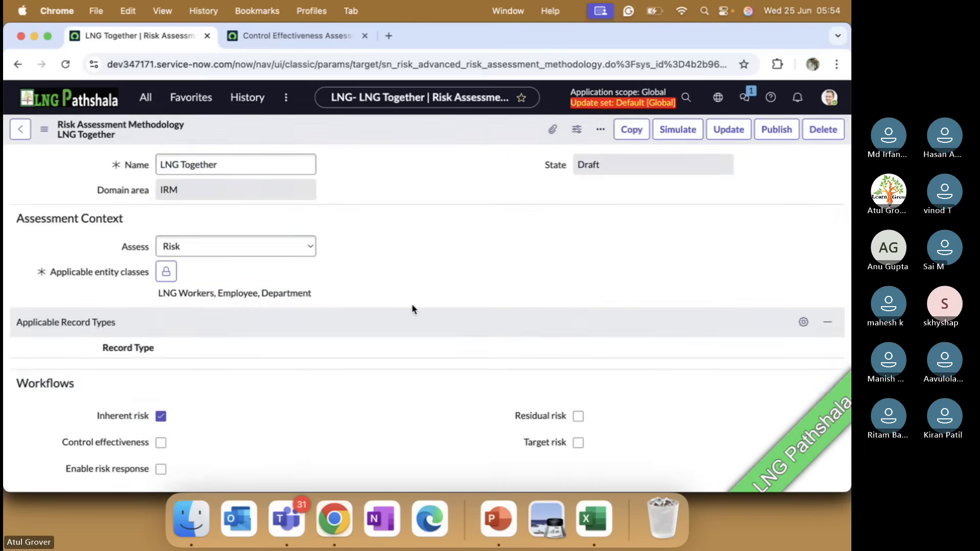
View the simulated assessments of the LNG Together methodology and return to its record.
scroll(411, 305, down, 15)
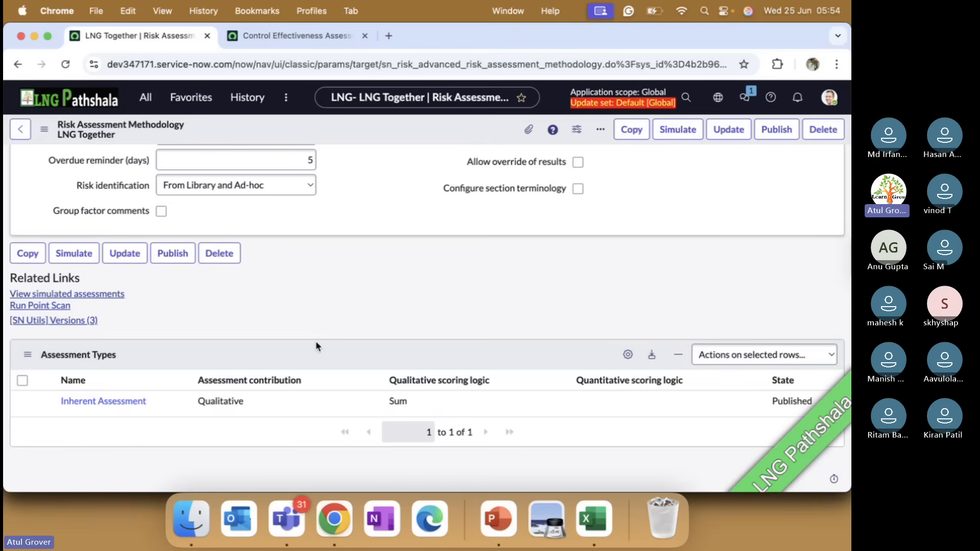
click(99, 294)
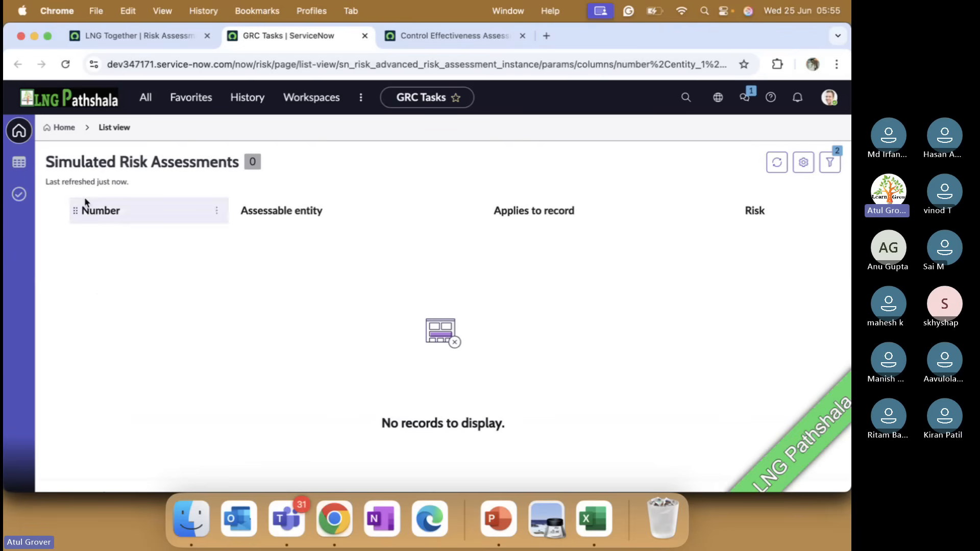
click(173, 39)
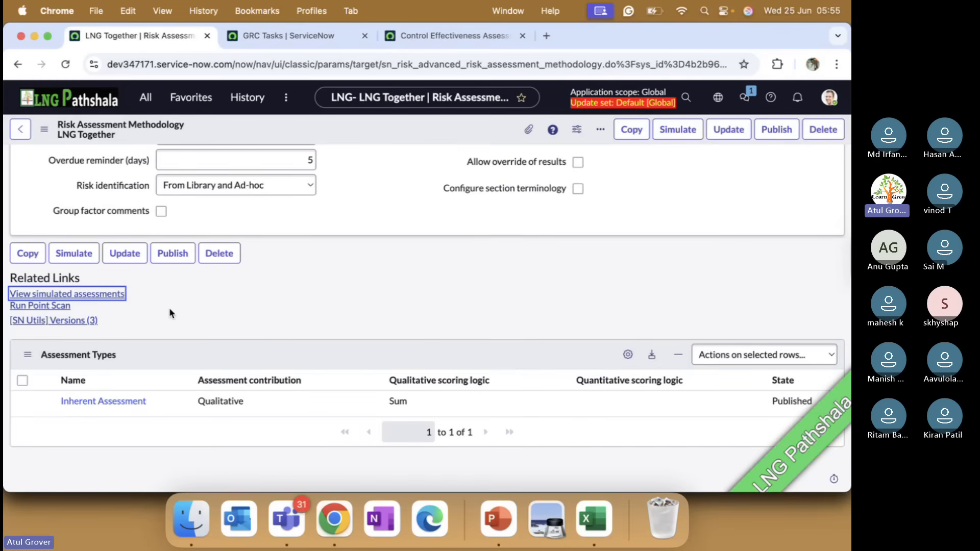
Publish the LNG Together methodology and review its notice about primary methodologies and its related links.
click(765, 134)
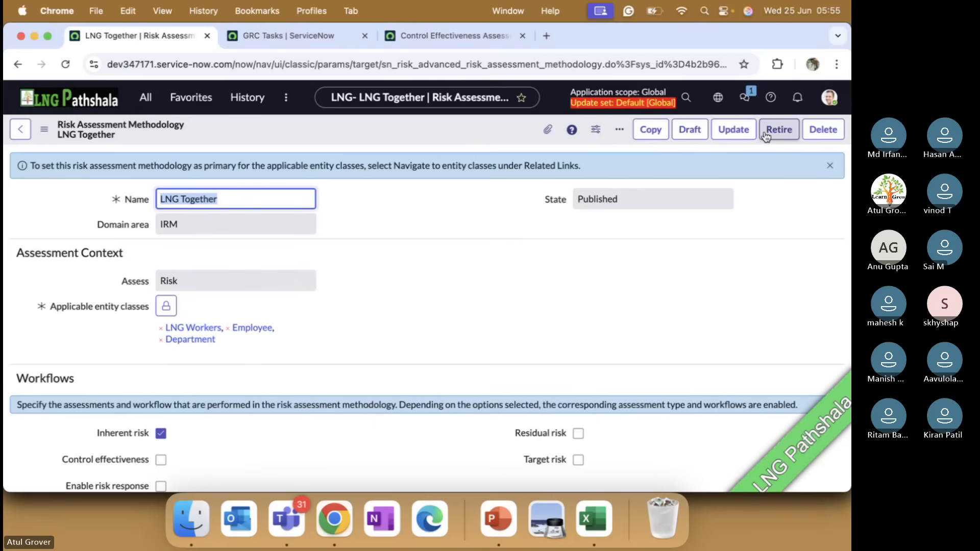
drag(116, 166, 547, 173)
scroll(473, 278, down, 10)
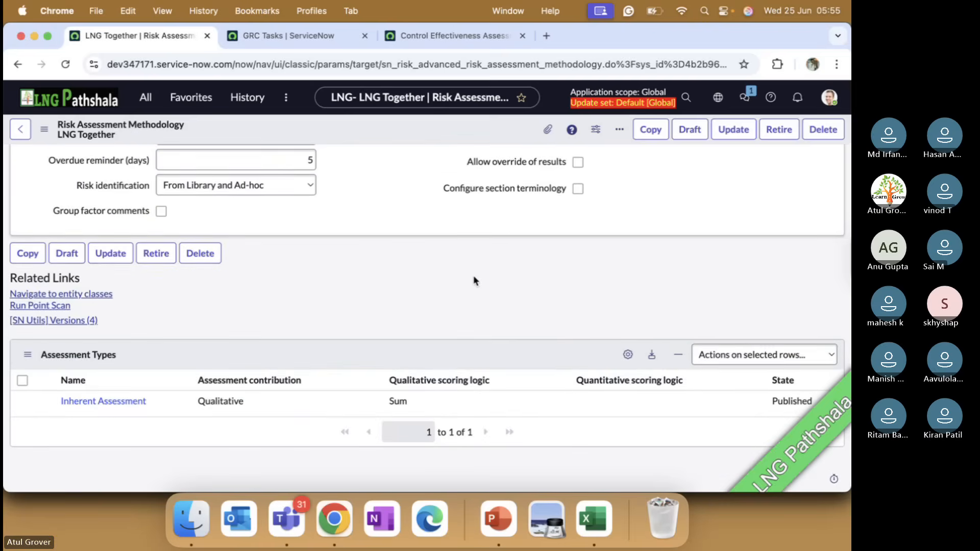
scroll(474, 280, up, 10)
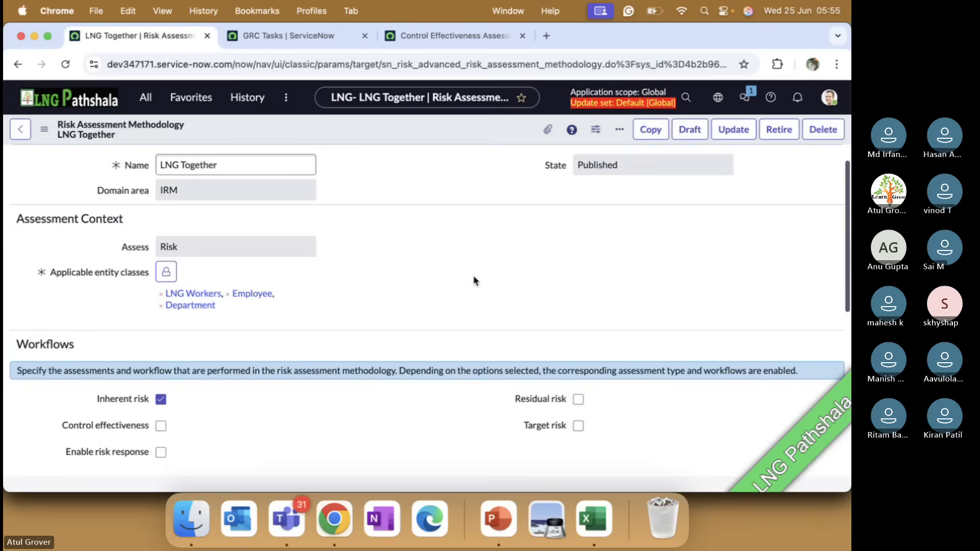
Open the LNG Workers entity class and check its primary risk assessment methodology setting.
click(194, 294)
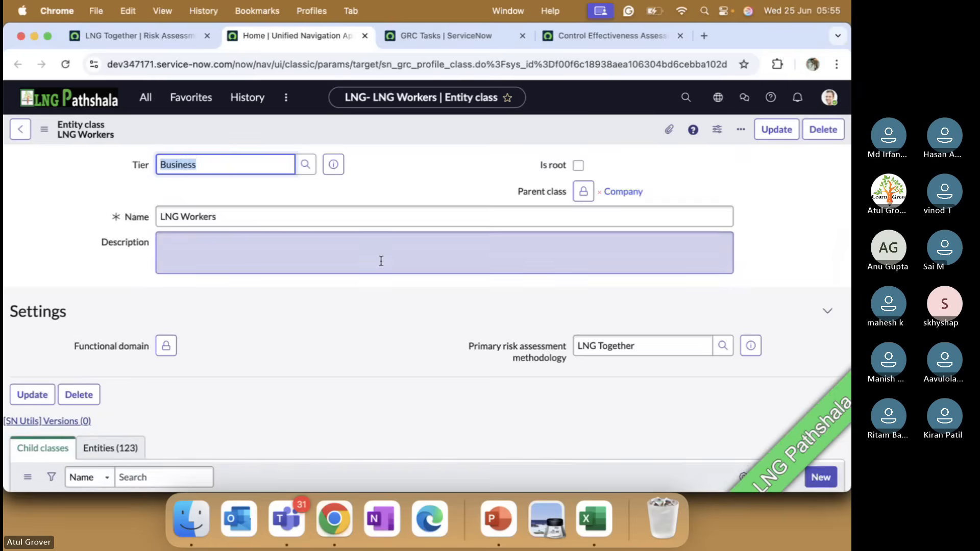
scroll(381, 261, down, 5)
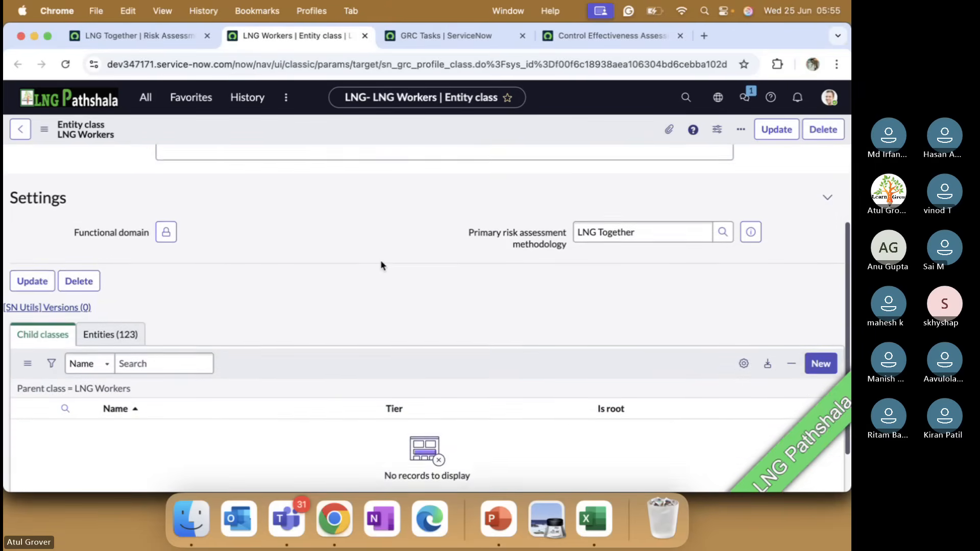
scroll(380, 259, up, 2)
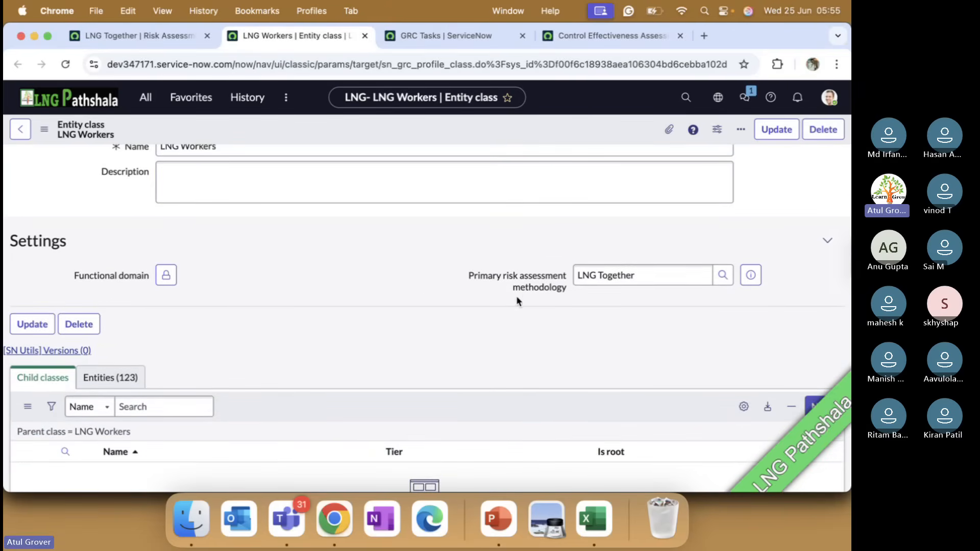
drag(462, 277, 566, 292)
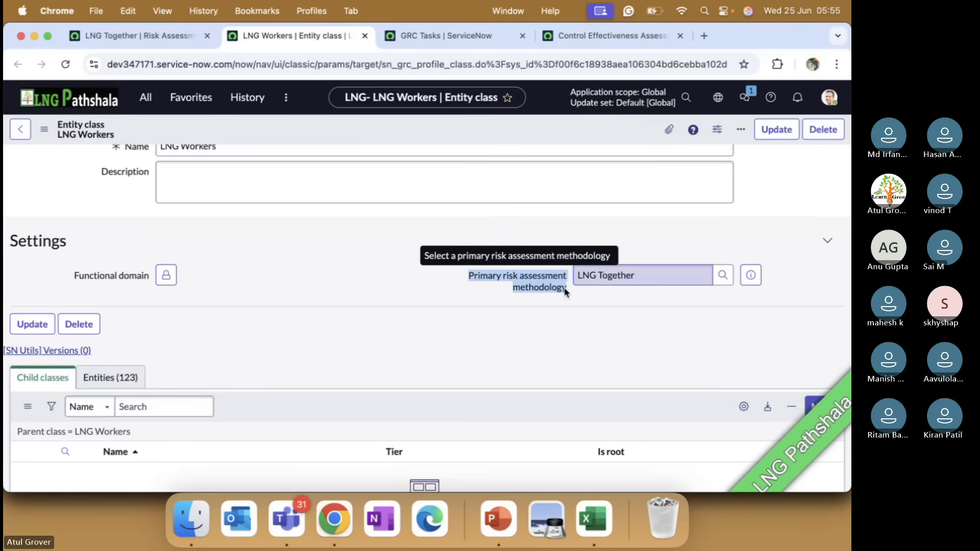
click(566, 292)
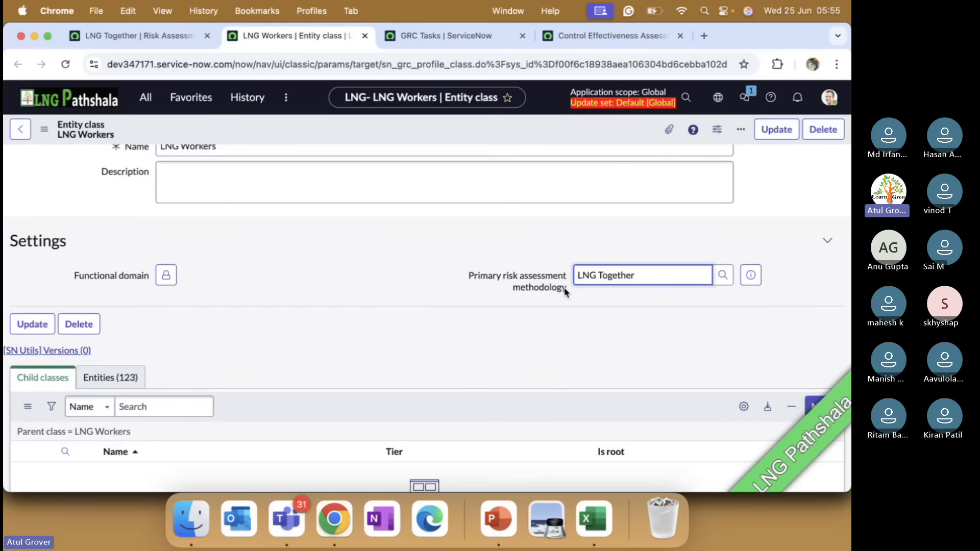
Open the Risk Workspace from the available workspaces and bring its home page into view.
click(286, 97)
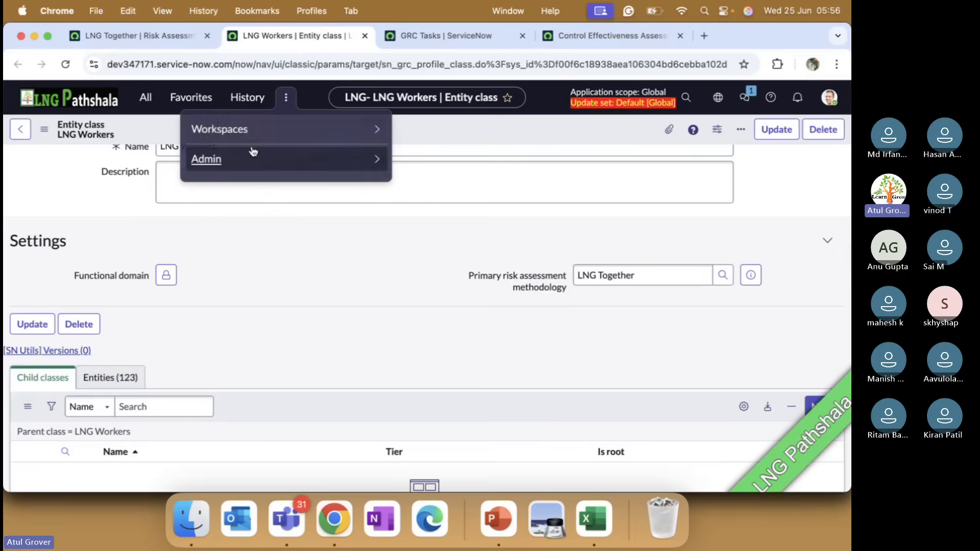
click(233, 129)
scroll(230, 418, down, 3)
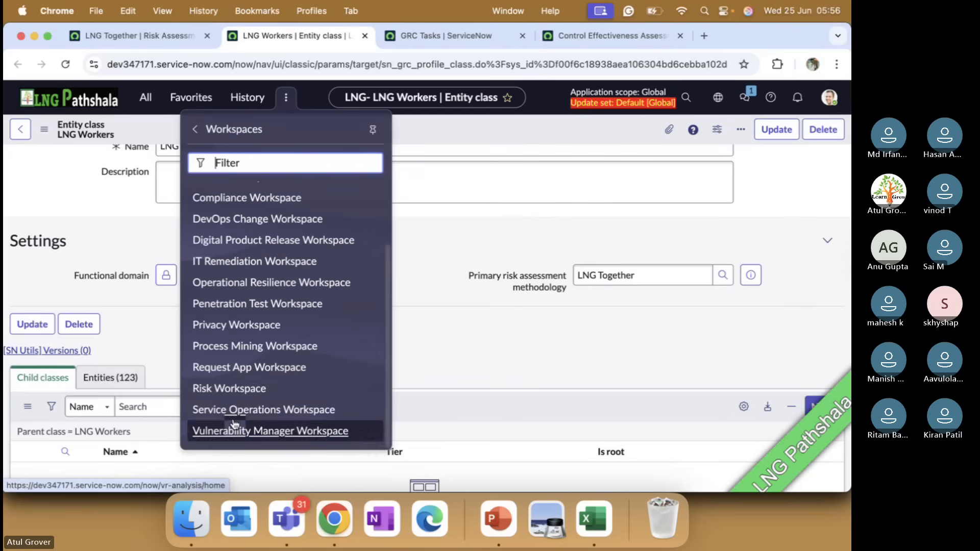
super+click(231, 388)
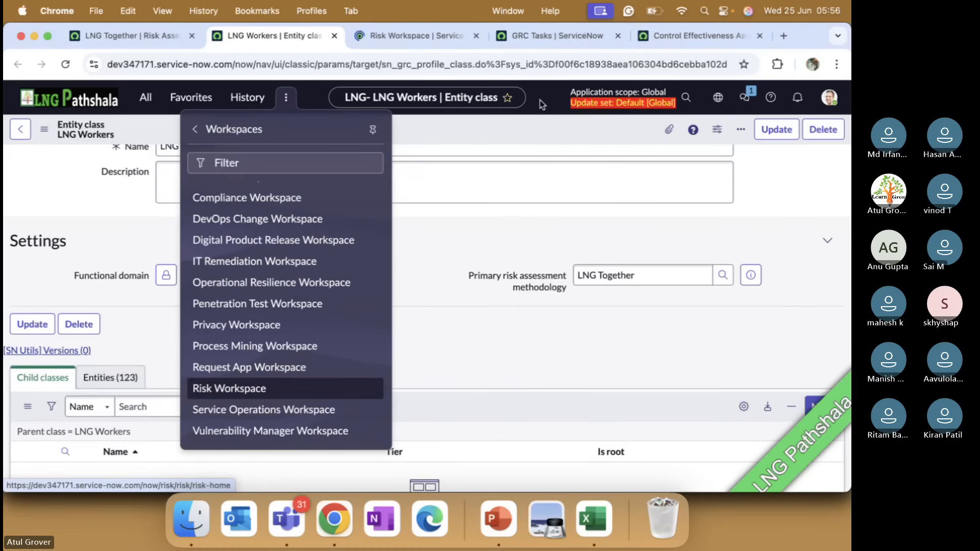
click(577, 35)
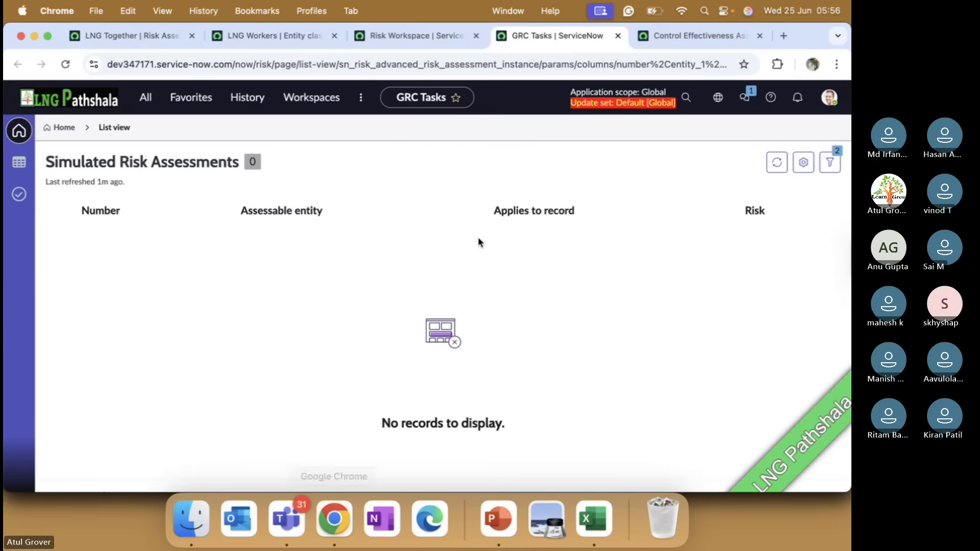
click(447, 37)
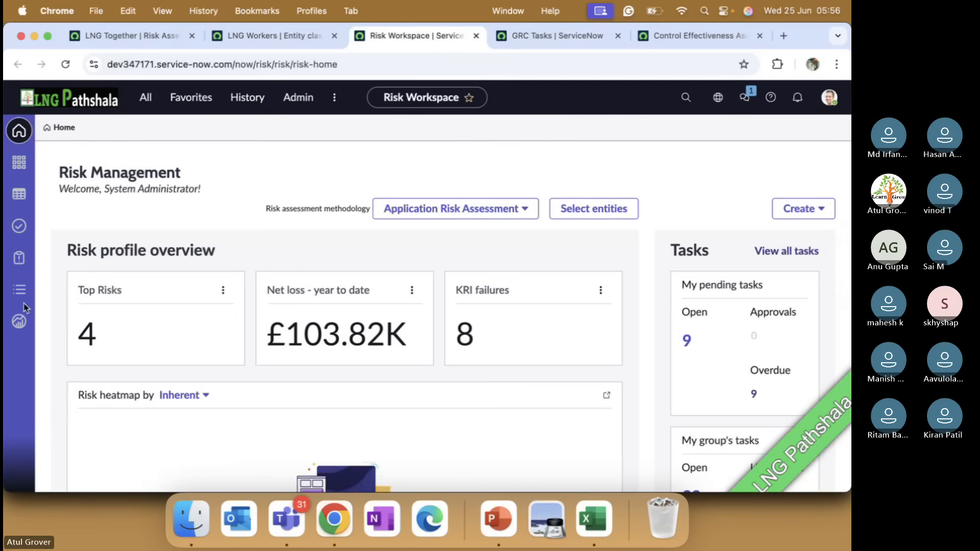
Open the LNG Training - Techno Functional risk framework from the library lists and go to its Delay in Joining Class risk statement.
click(19, 290)
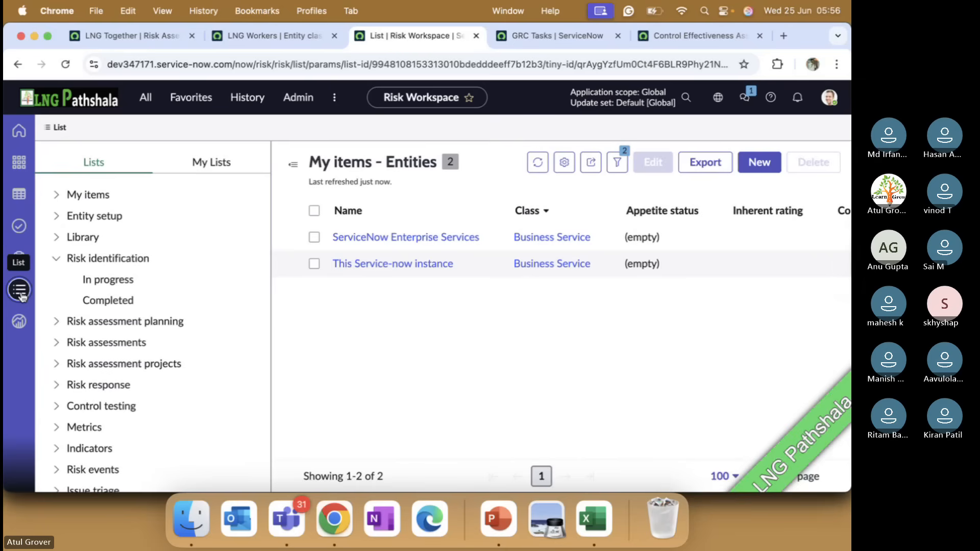
click(55, 237)
click(152, 280)
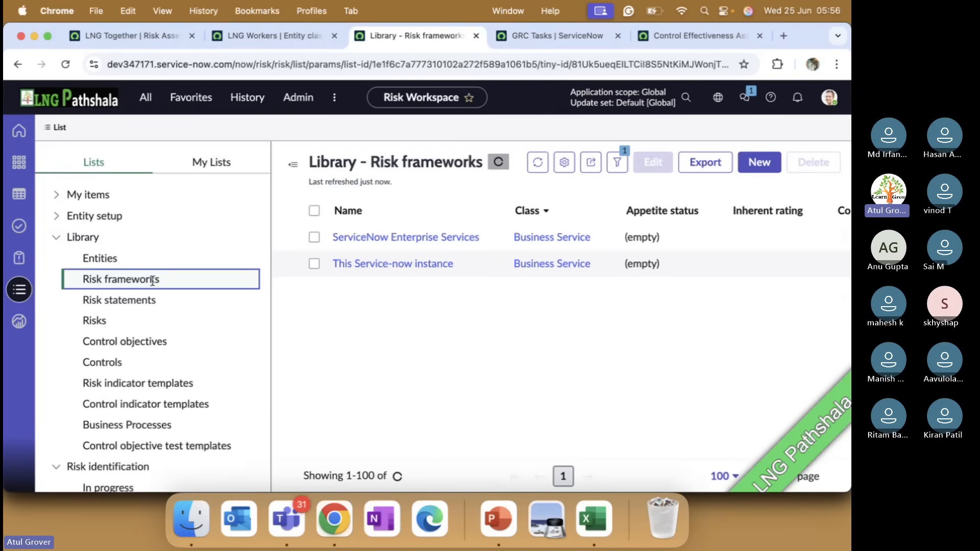
click(404, 237)
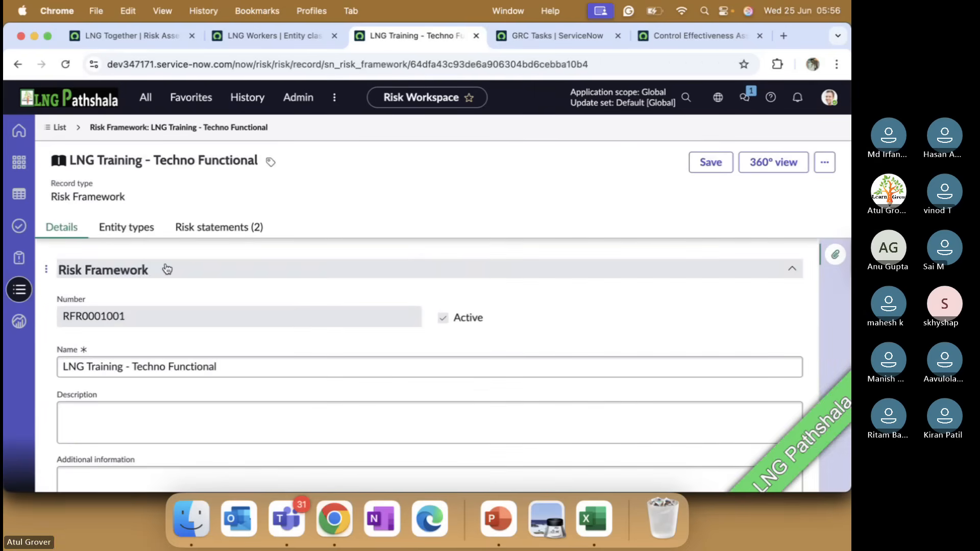
click(204, 229)
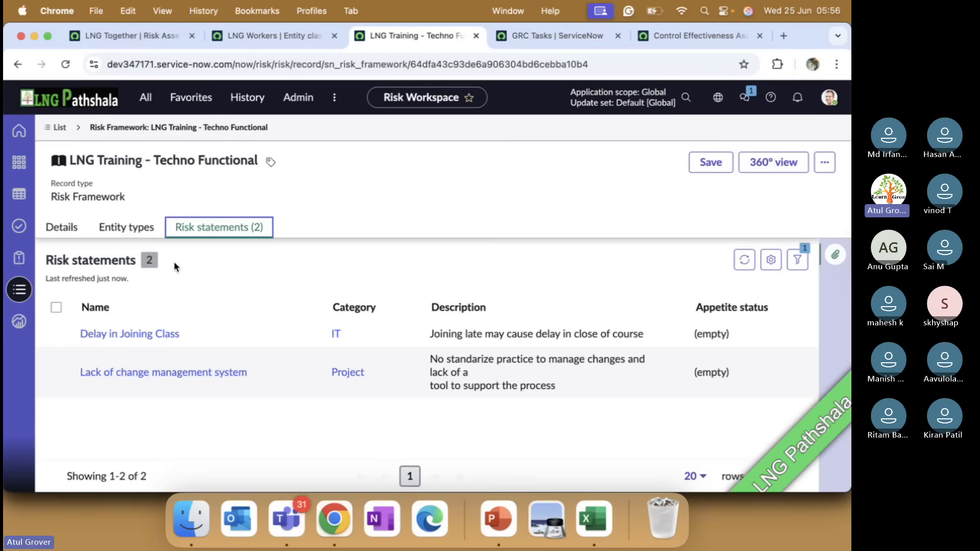
click(128, 336)
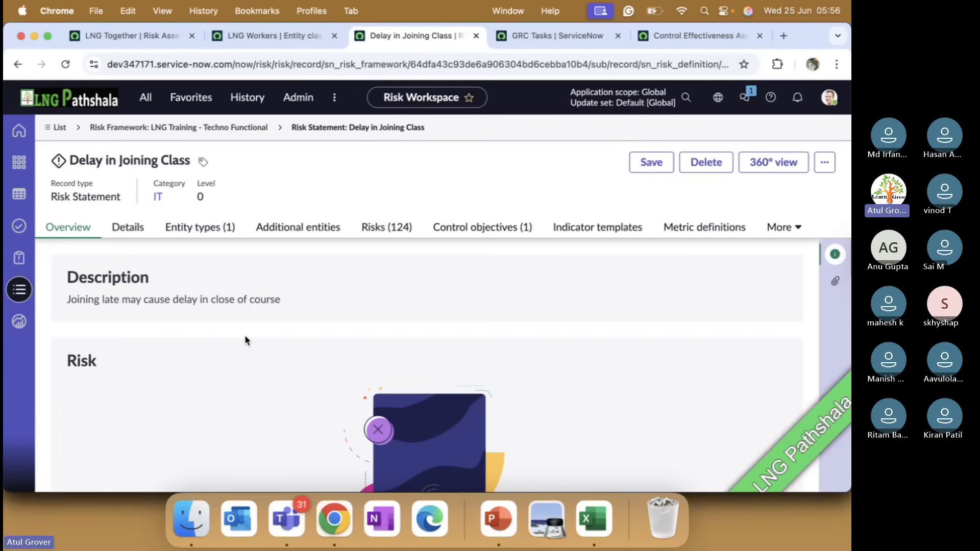
Examine the risk statement's details, including ownership, qualitative appetite options, methodology for status calculation and calculated appetite status.
click(129, 230)
scroll(274, 336, down, 2)
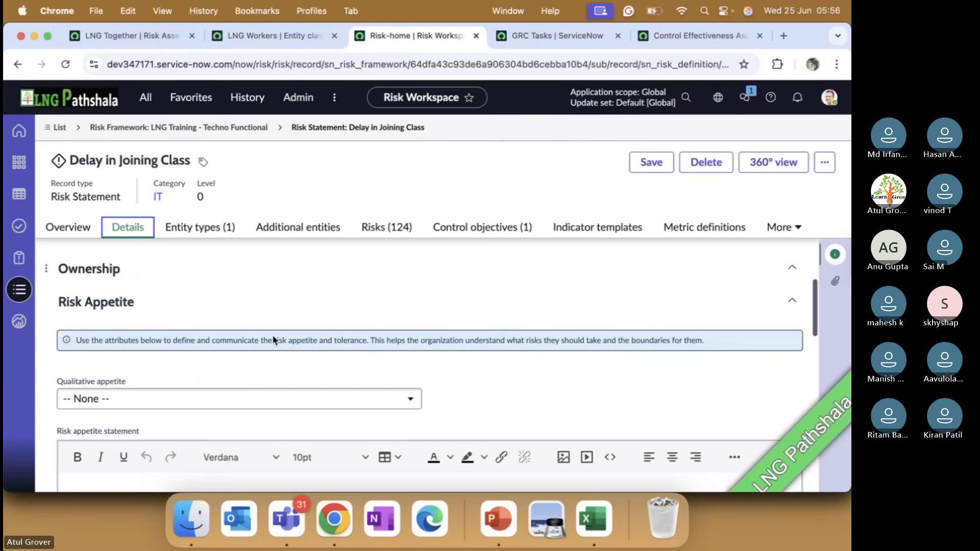
scroll(272, 337, up, 2)
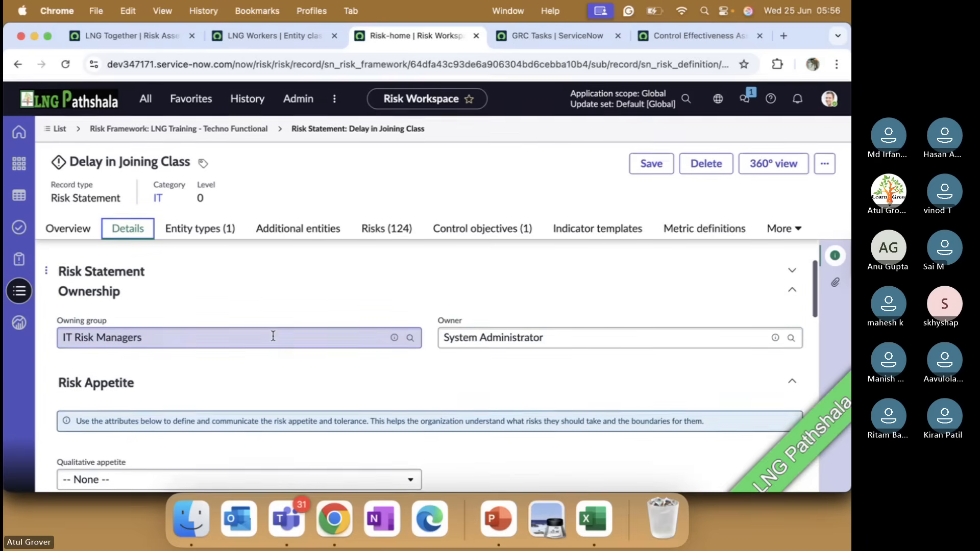
scroll(240, 337, down, 3)
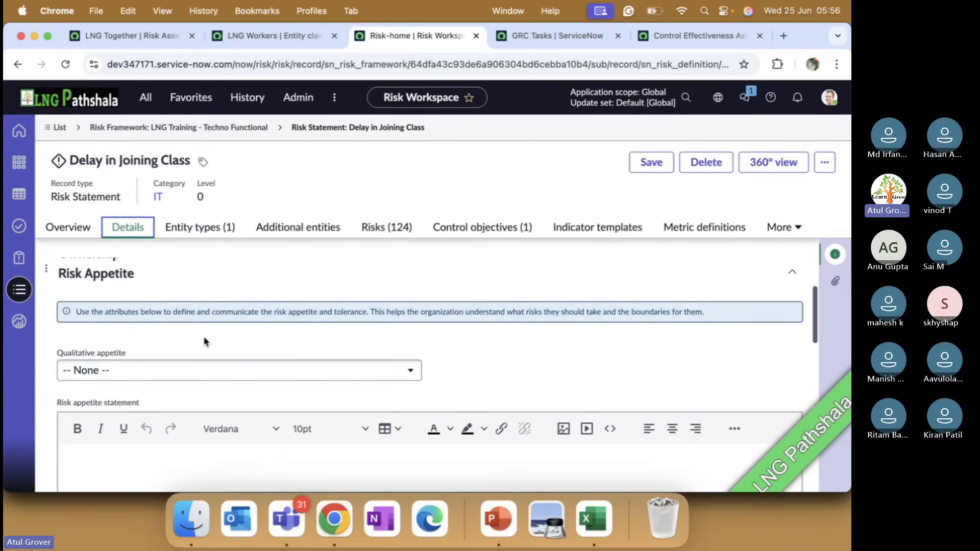
click(163, 375)
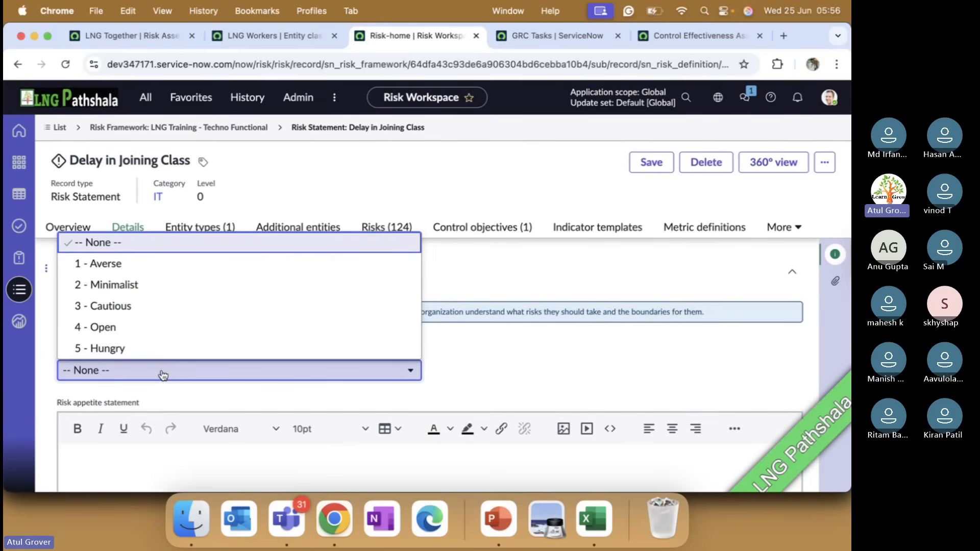
click(459, 389)
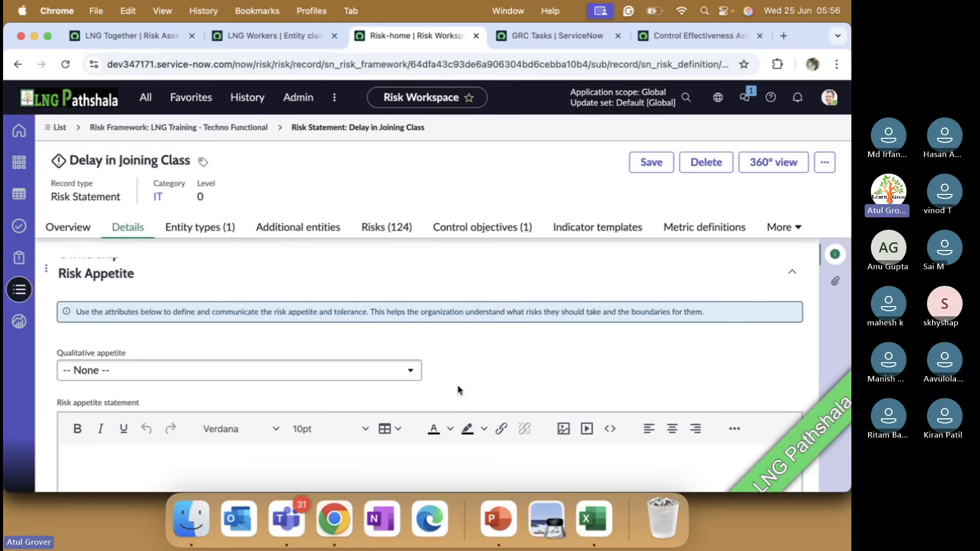
scroll(459, 390, down, 5)
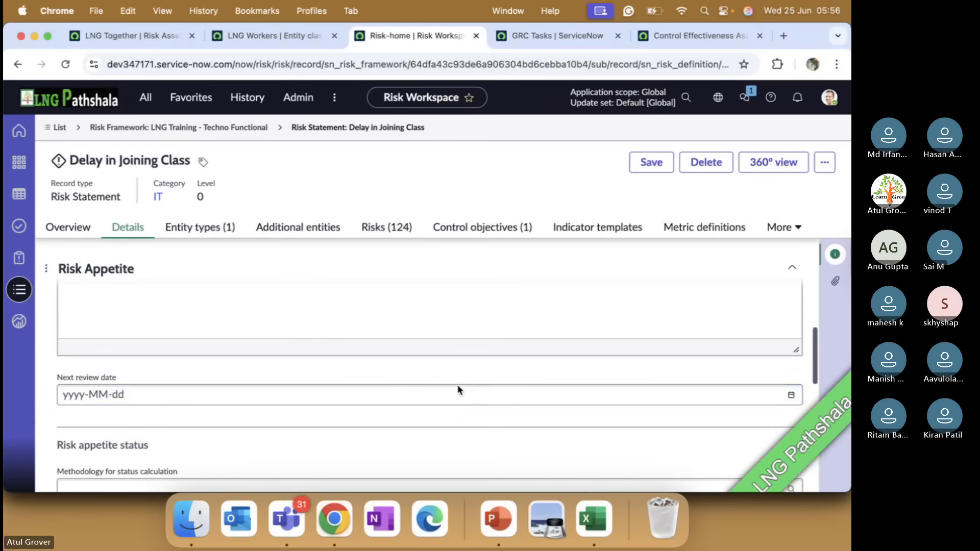
scroll(459, 390, down, 1)
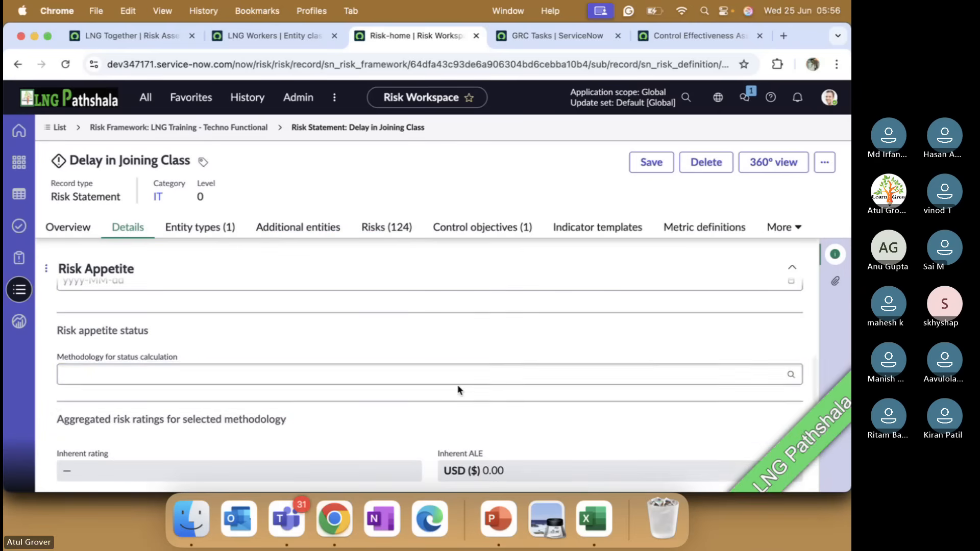
click(461, 374)
click(420, 414)
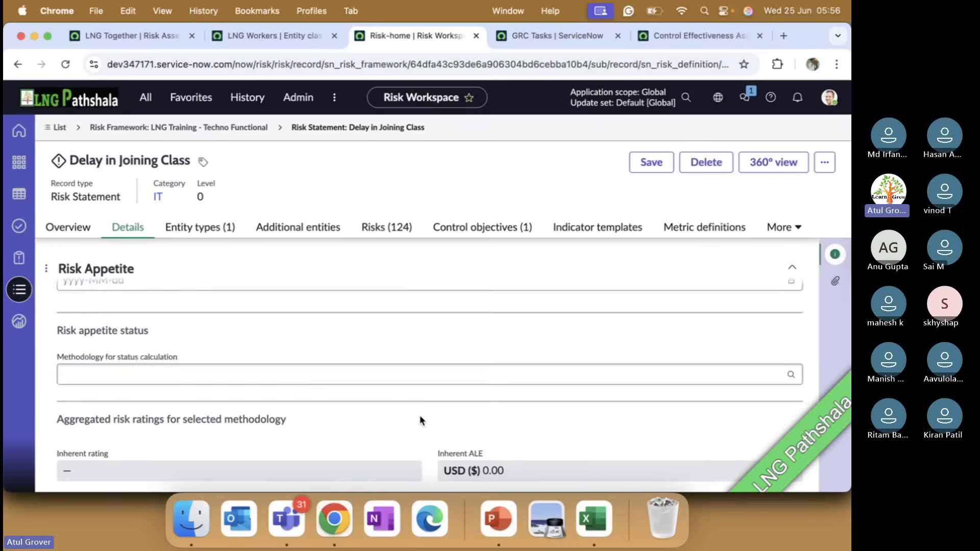
scroll(420, 415, down, 7)
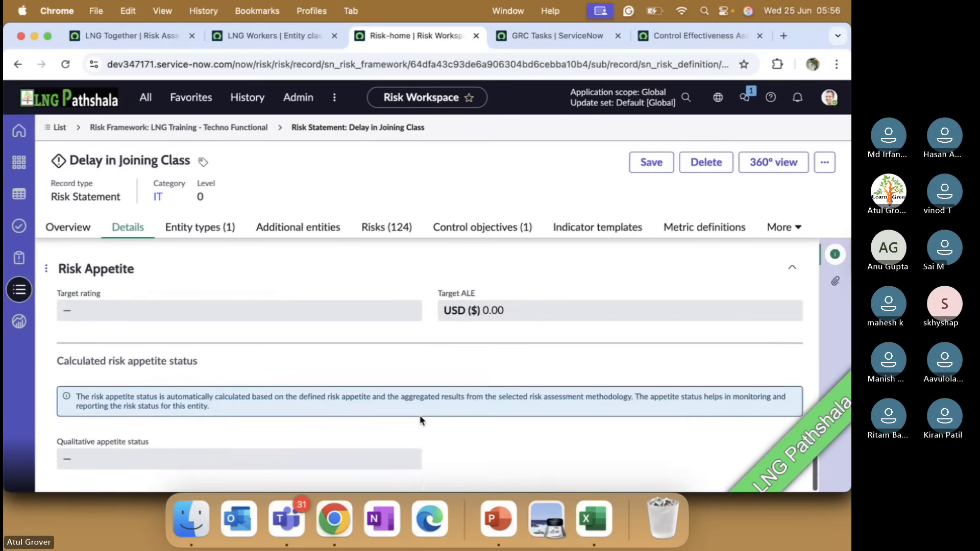
scroll(420, 415, up, 10)
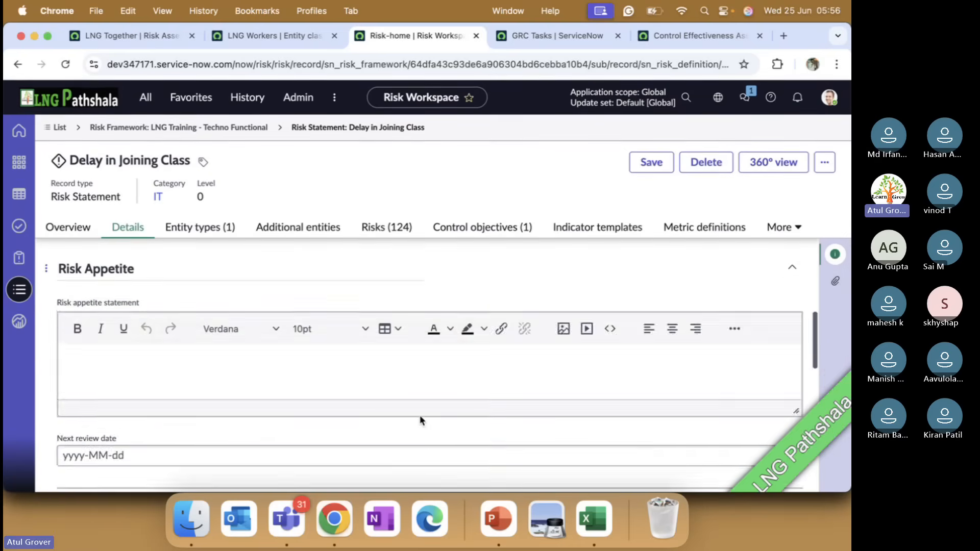
scroll(419, 415, up, 5)
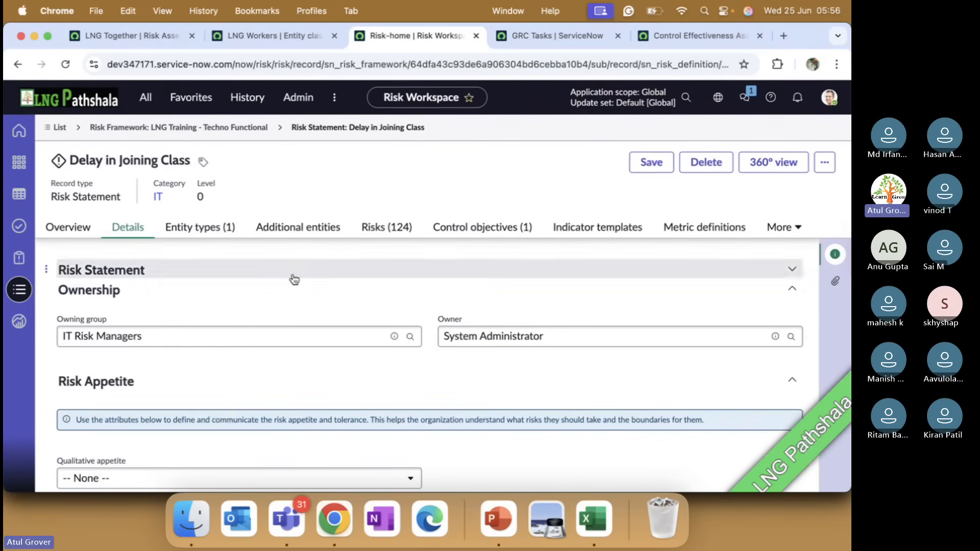
View the risk statement's entity types and open risk RK0020003 from its list of risks.
click(225, 228)
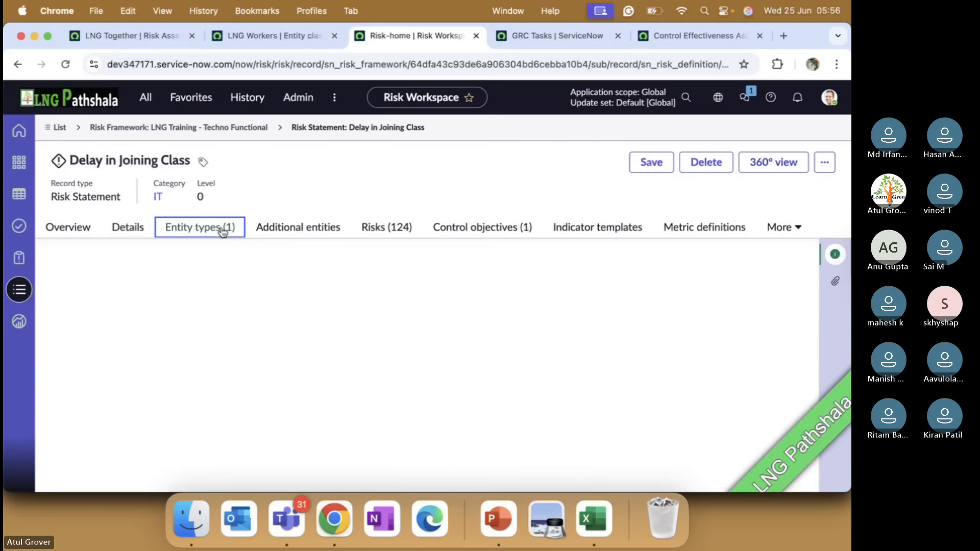
click(384, 230)
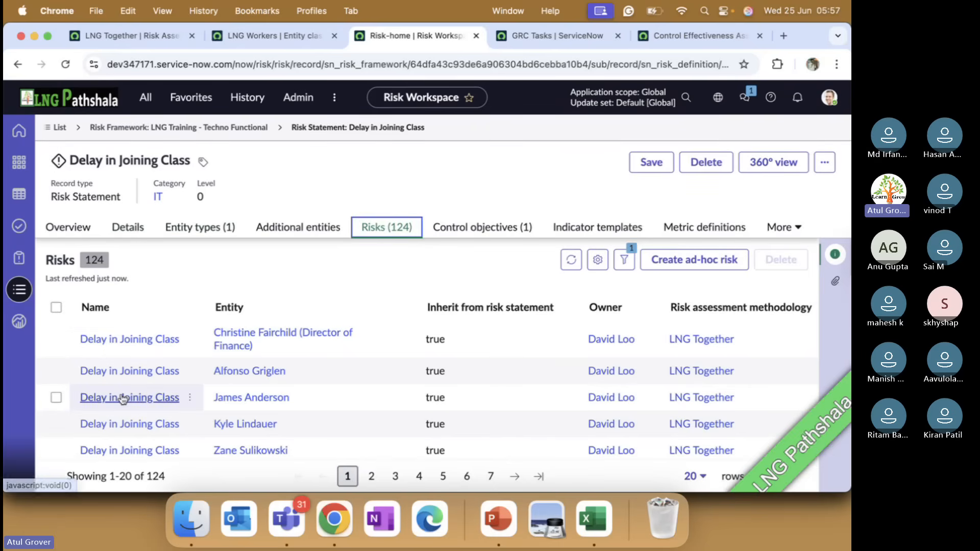
click(124, 397)
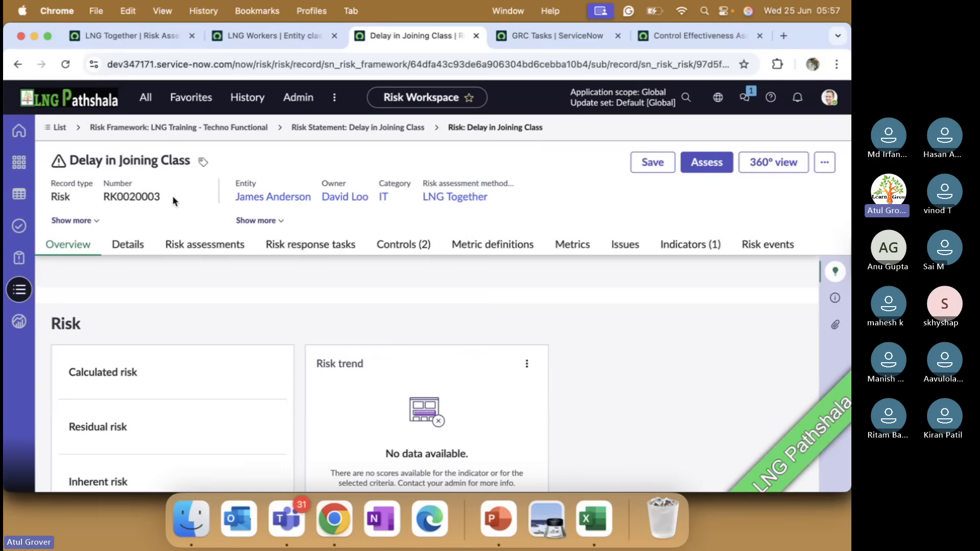
Examine the risk's details, including inheritance from the risk statement, ownership and risk appetite.
click(129, 244)
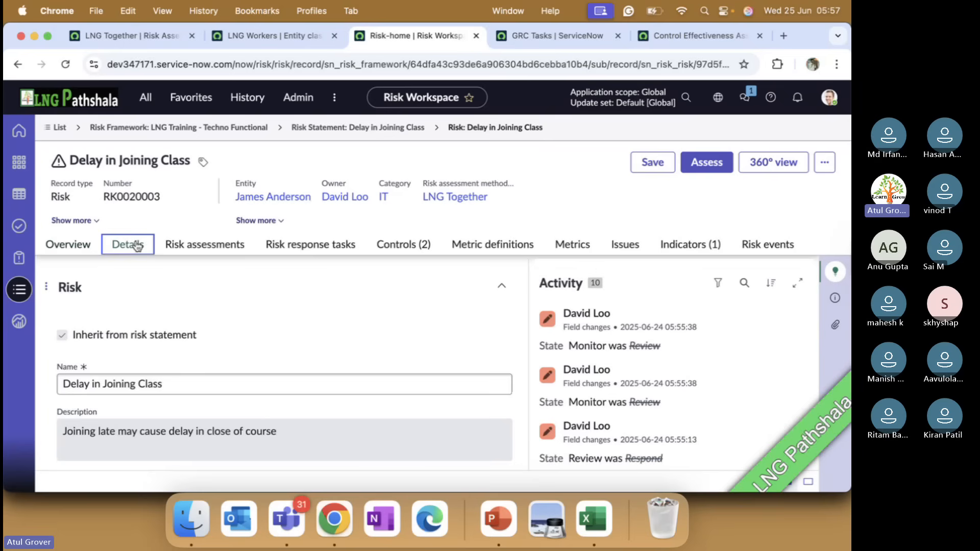
scroll(292, 344, down, 10)
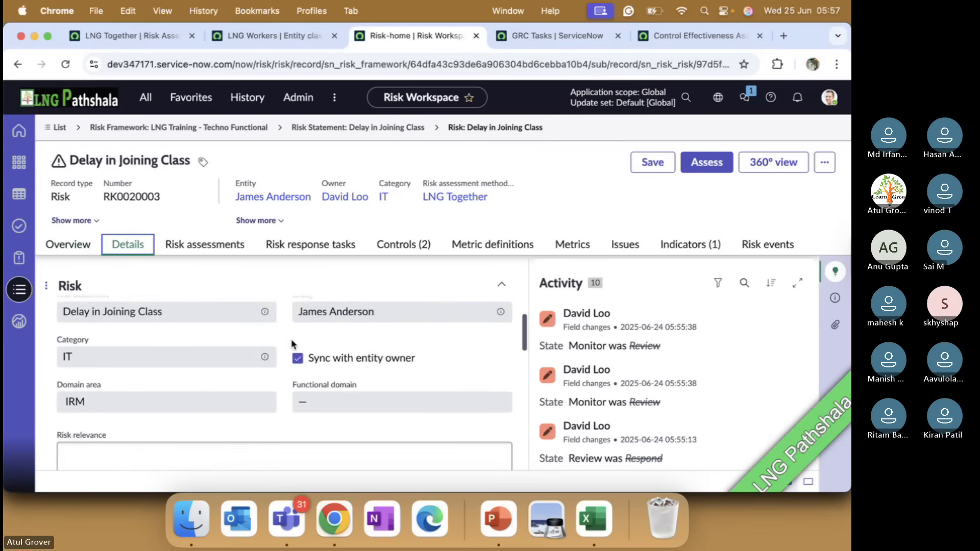
scroll(292, 340, down, 6)
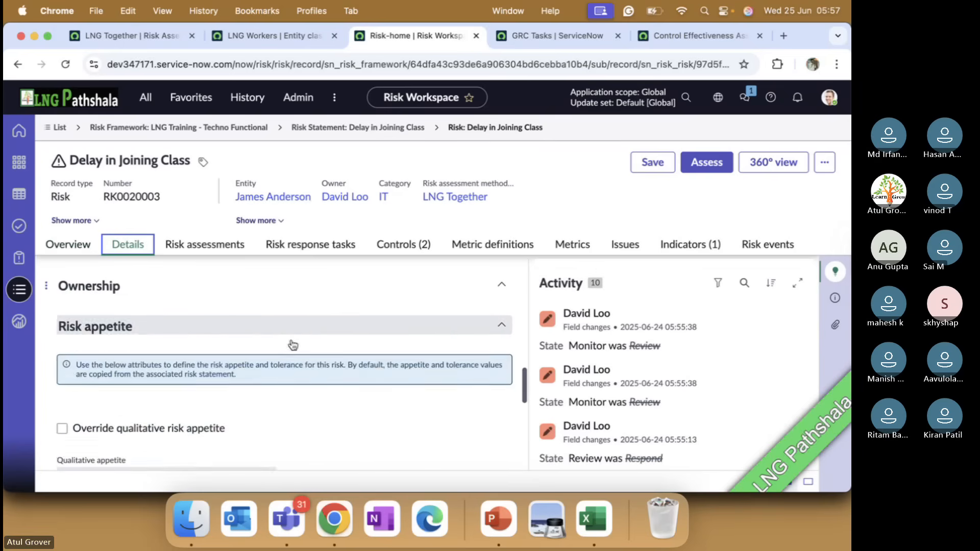
scroll(292, 344, down, 5)
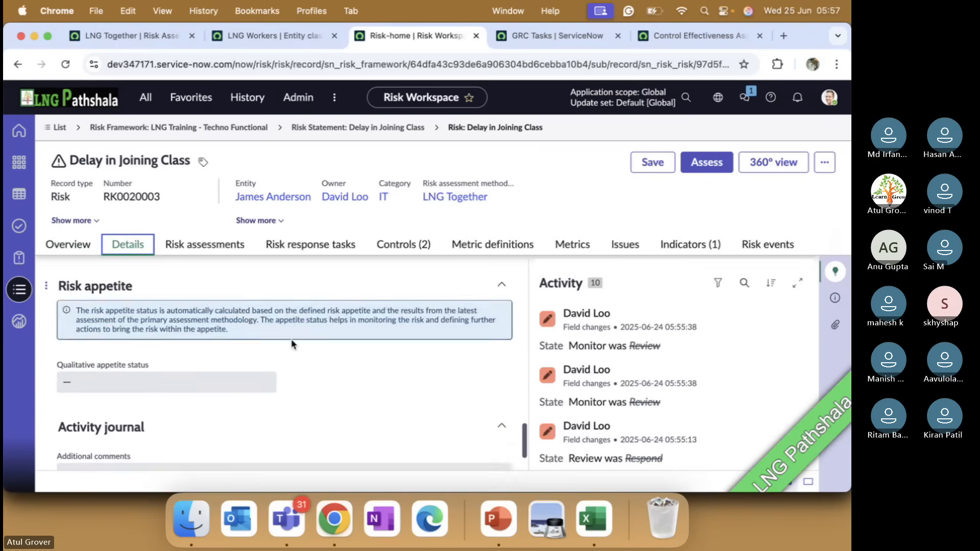
scroll(291, 344, up, 8)
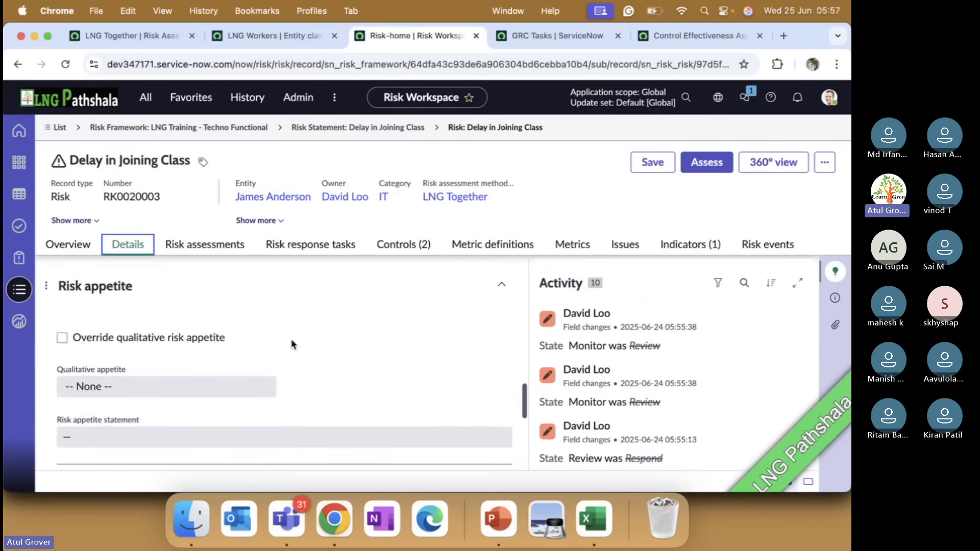
scroll(291, 344, up, 5)
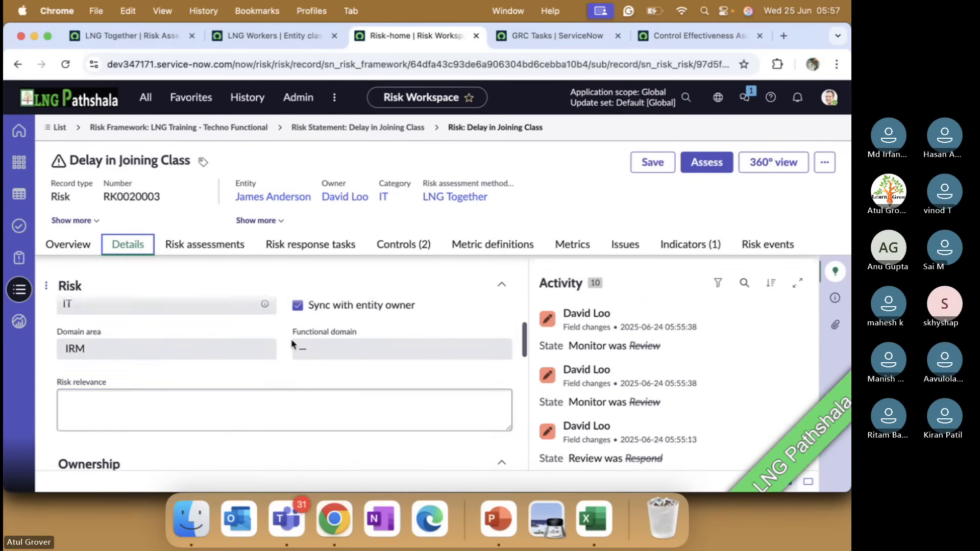
scroll(291, 344, up, 3)
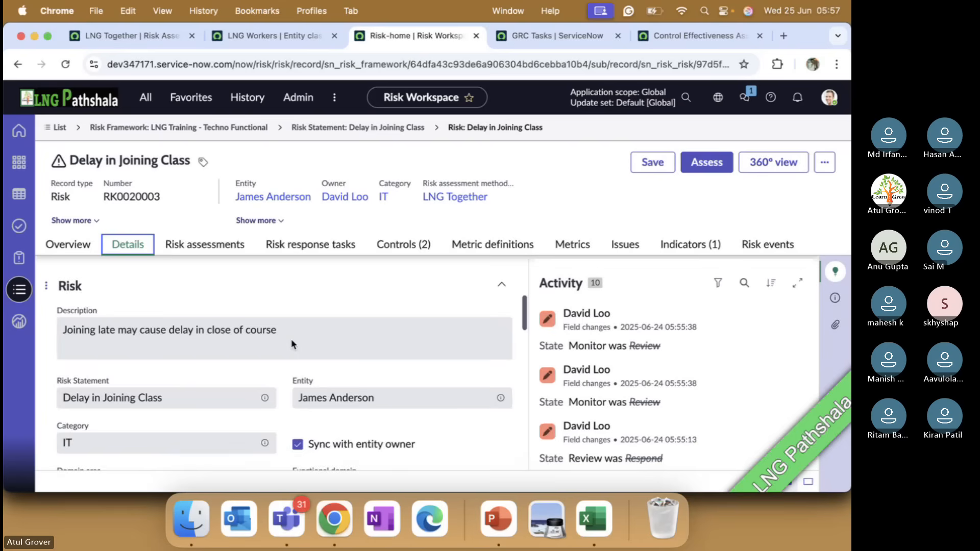
scroll(292, 339, up, 1)
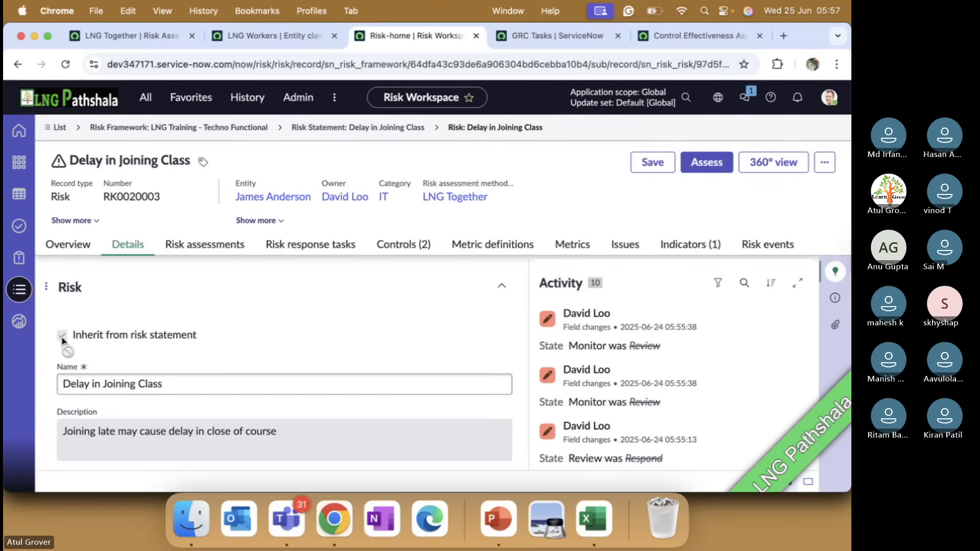
Check the risk's assessments and examine its details, including entity, category, ownership and risk appetite settings.
click(228, 248)
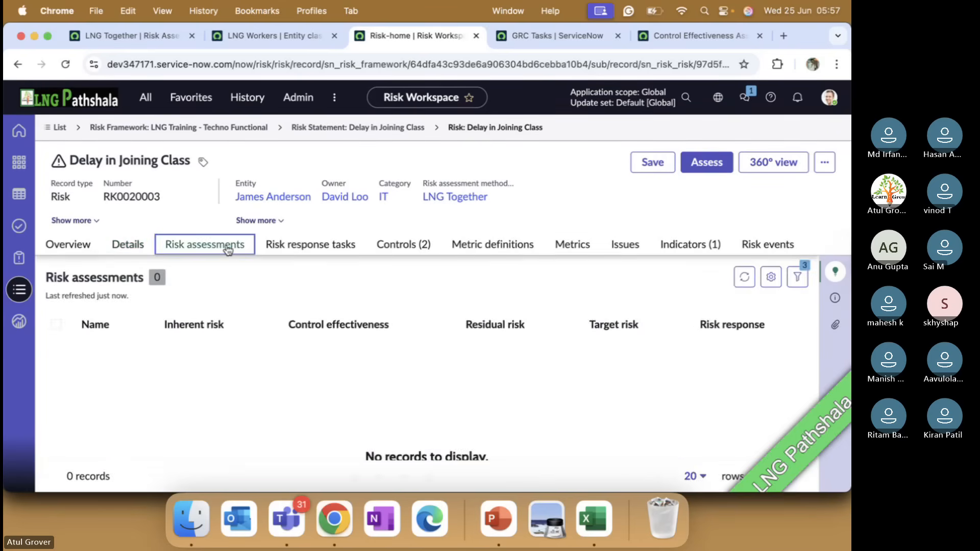
click(129, 247)
scroll(267, 342, down, 5)
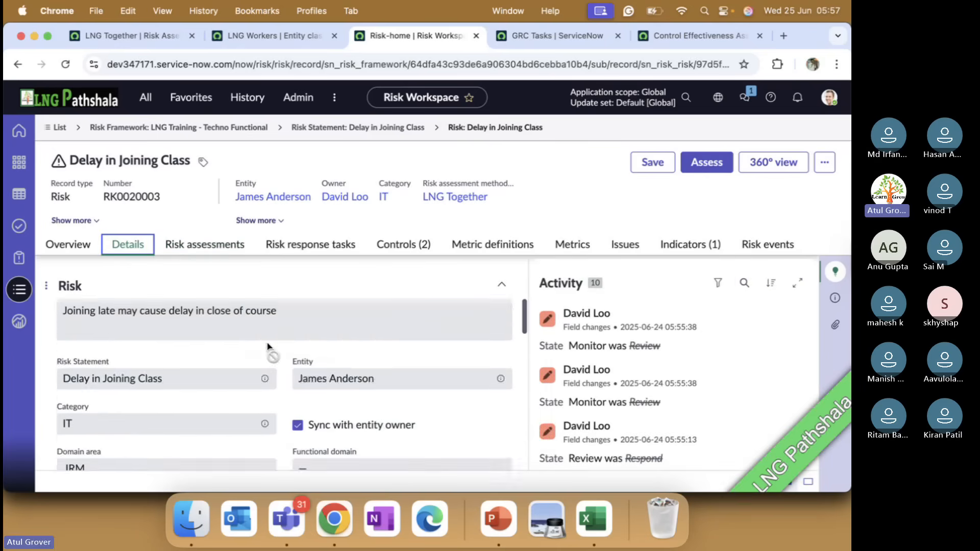
scroll(267, 346, down, 2)
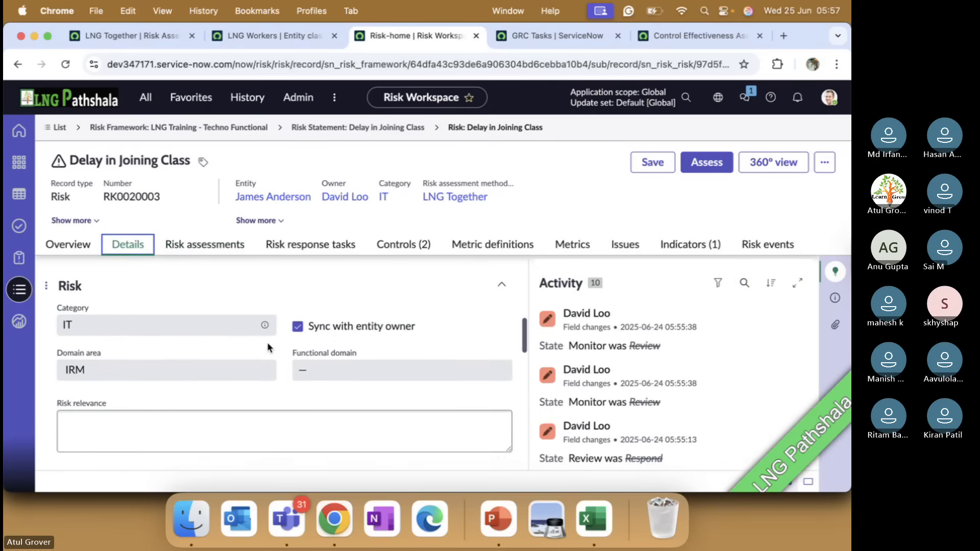
scroll(268, 347, down, 4)
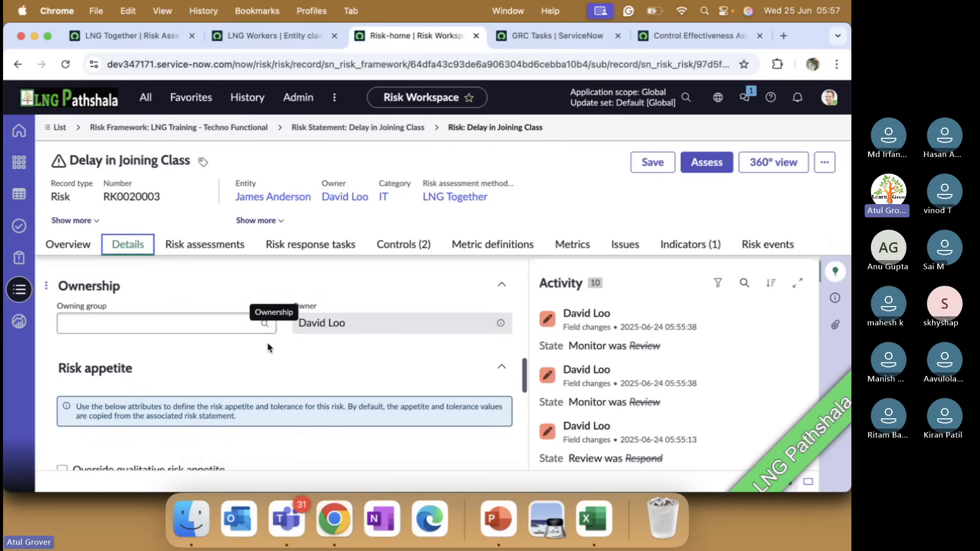
scroll(268, 348, down, 3)
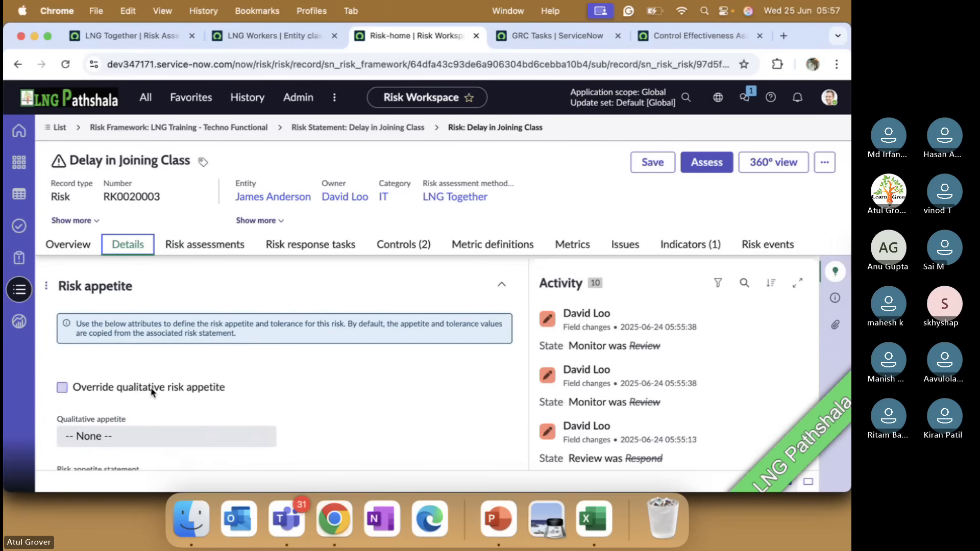
scroll(202, 389, down, 3)
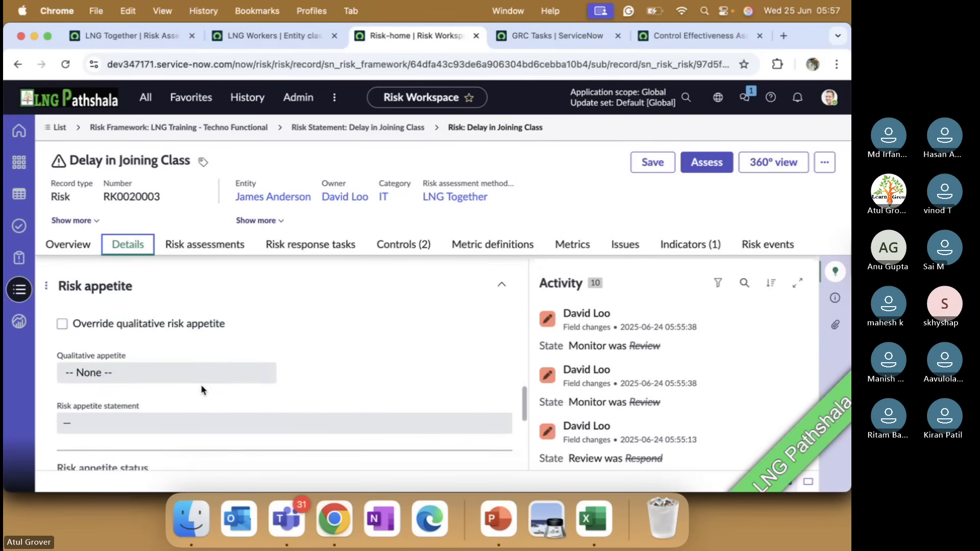
scroll(201, 390, down, 5)
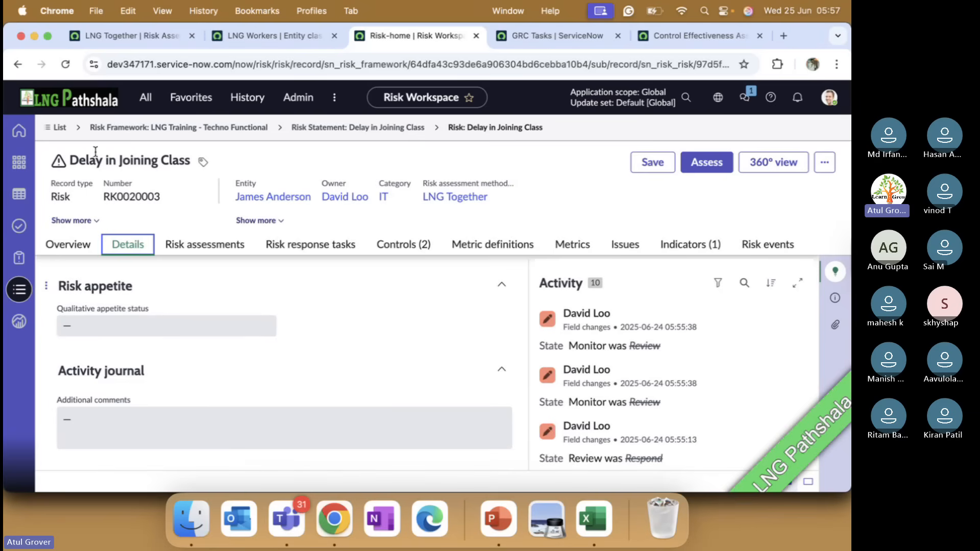
Return to the Delay in Joining Class risk statement and open risk RK0020006 from its list of risks.
click(378, 127)
scroll(177, 393, down, 3)
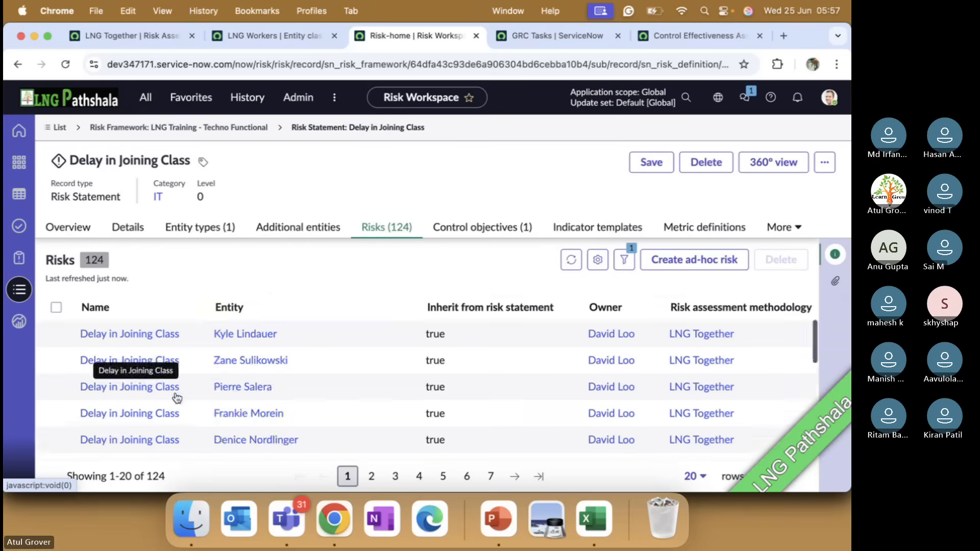
click(130, 393)
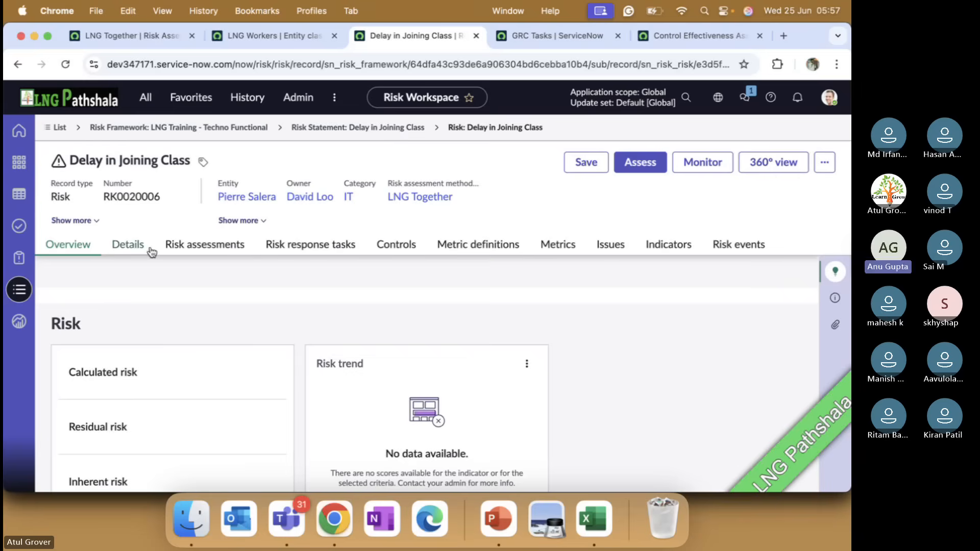
Examine the overview and details of risk RK0020006, including inheritance, risk statement, entity, ownership and risk appetite.
scroll(171, 337, down, 10)
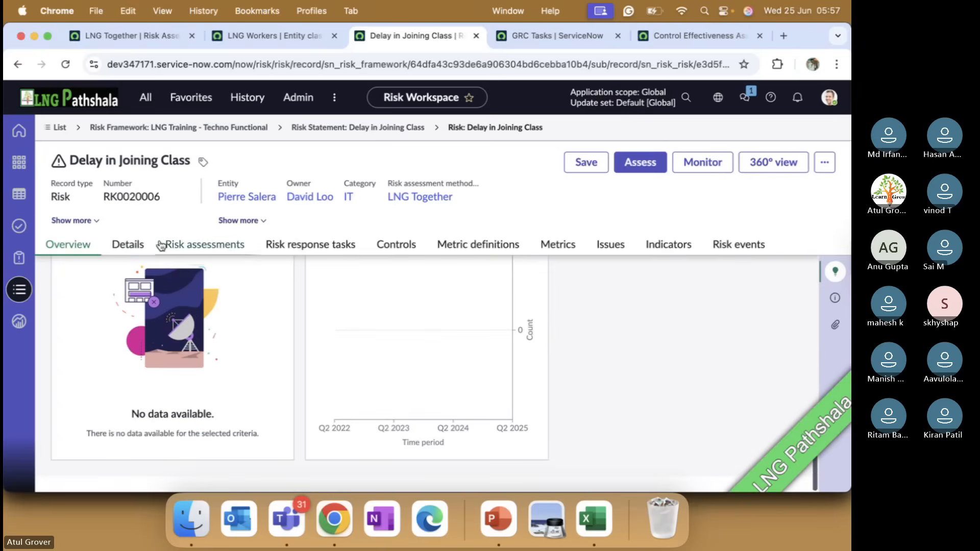
click(136, 244)
scroll(208, 345, down, 5)
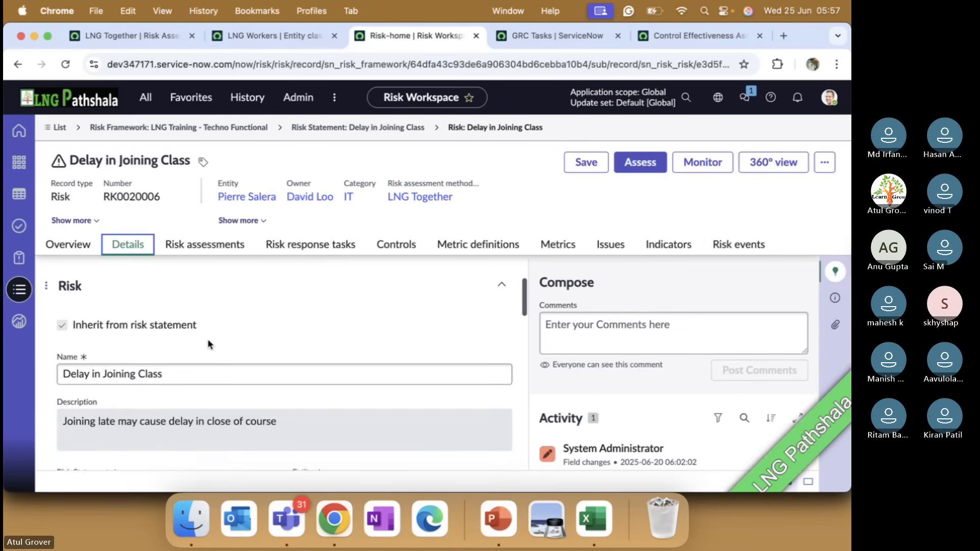
scroll(208, 345, down, 1)
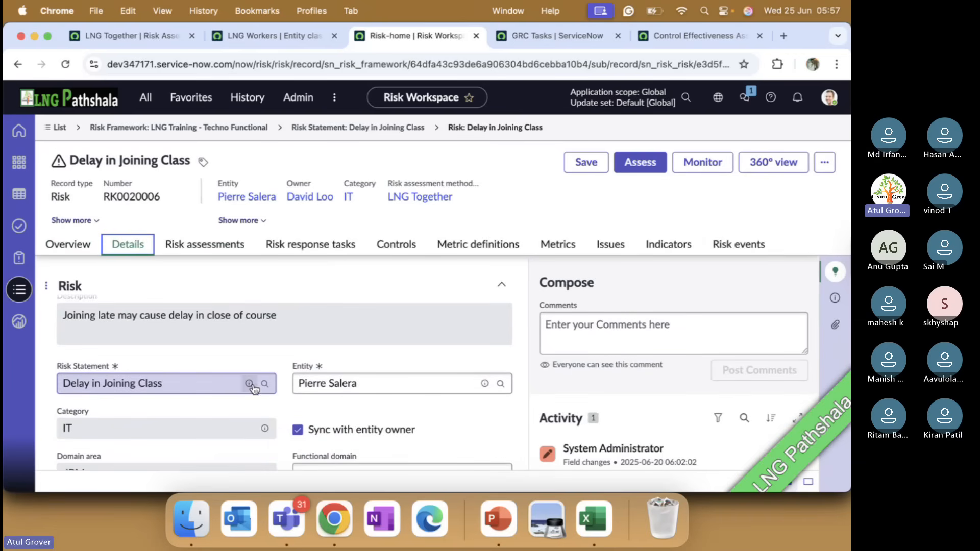
scroll(253, 384, down, 2)
scroll(252, 384, down, 3)
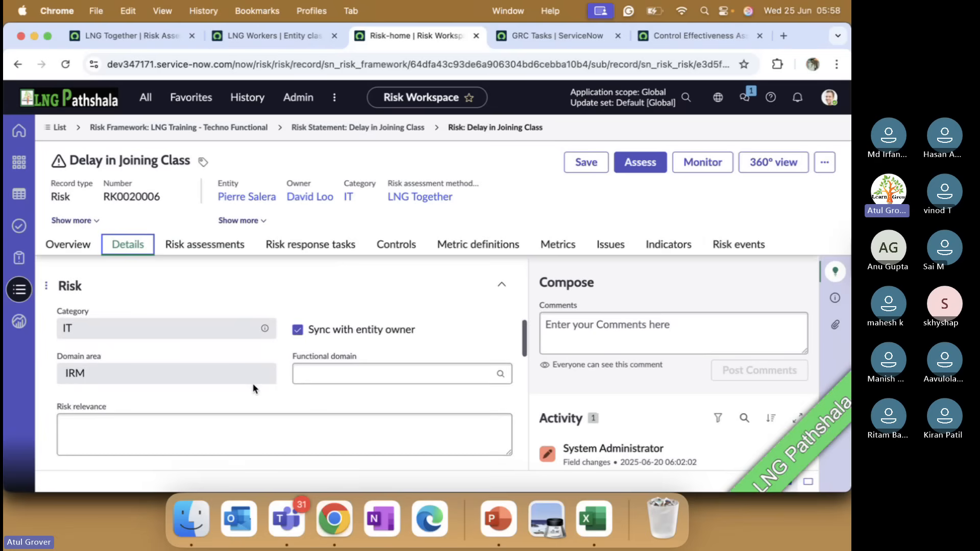
scroll(240, 384, down, 6)
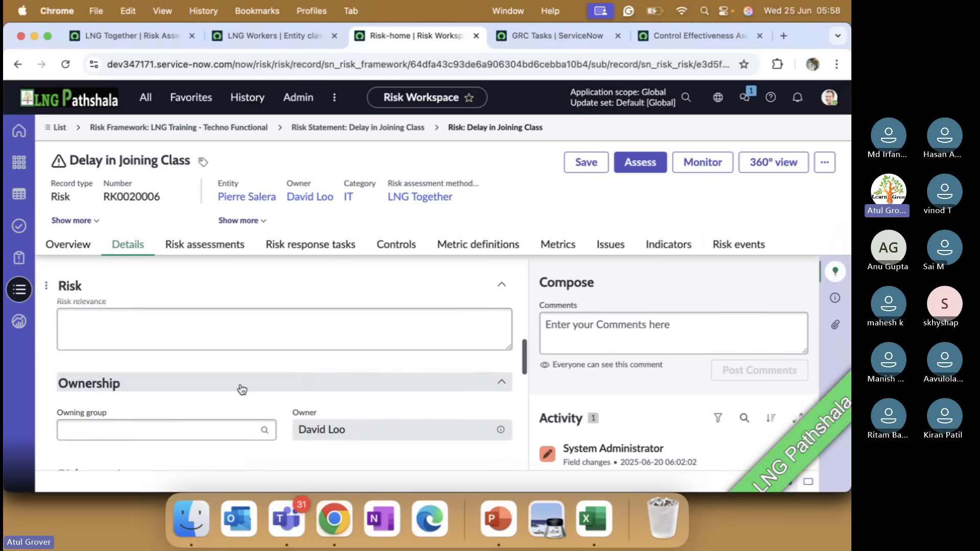
scroll(240, 384, down, 2)
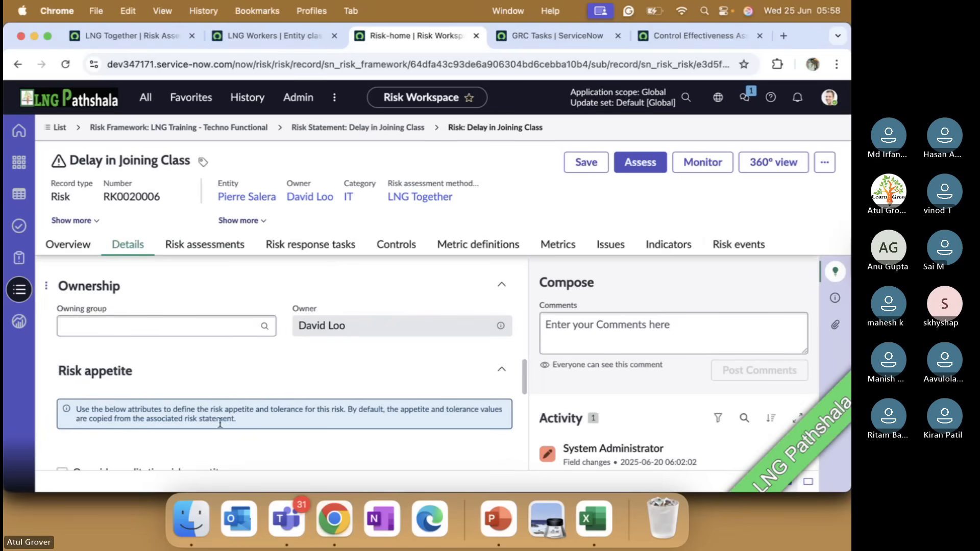
scroll(271, 421, down, 1)
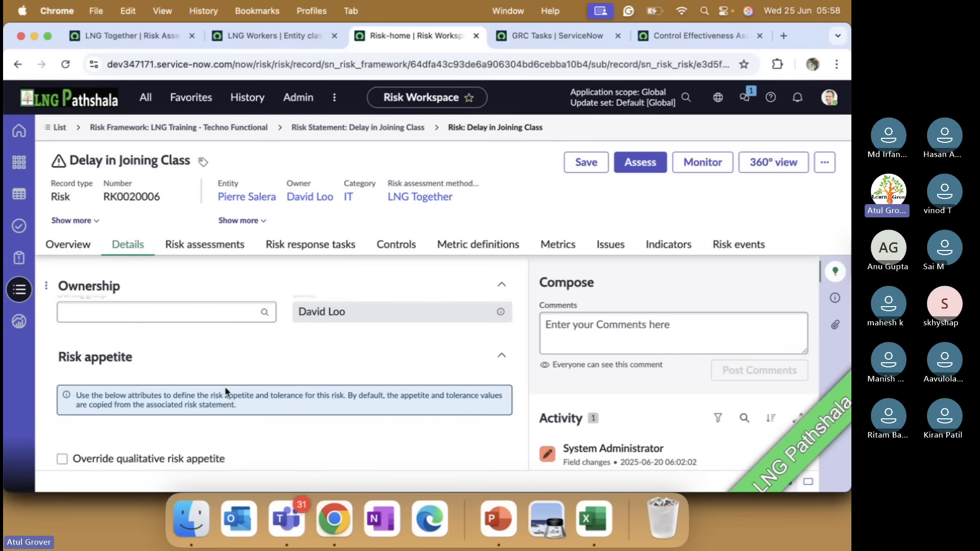
scroll(226, 391, down, 5)
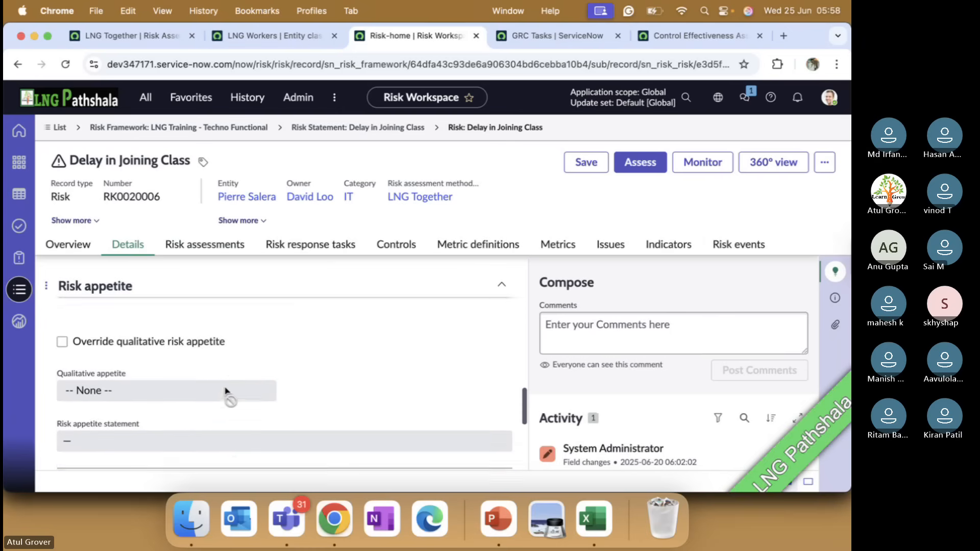
scroll(212, 392, down, 4)
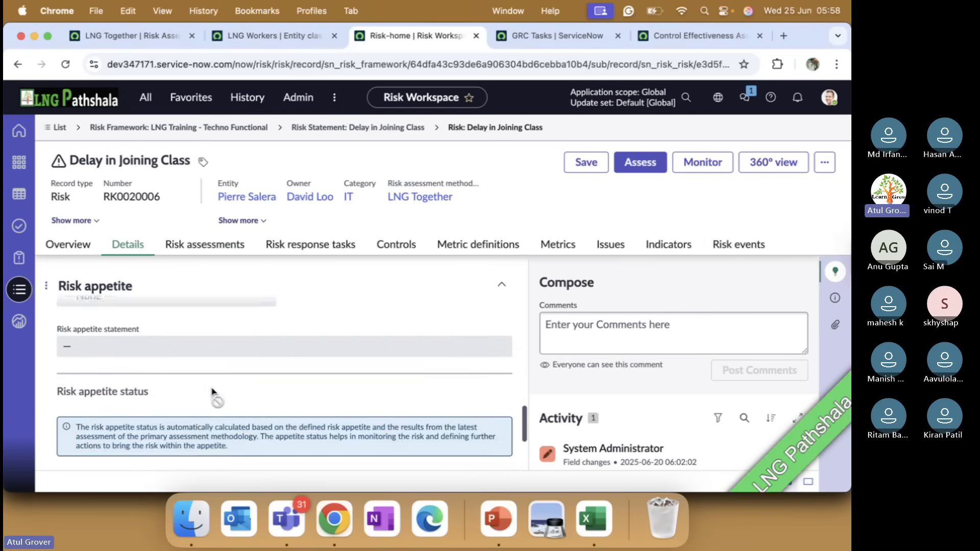
scroll(212, 392, down, 3)
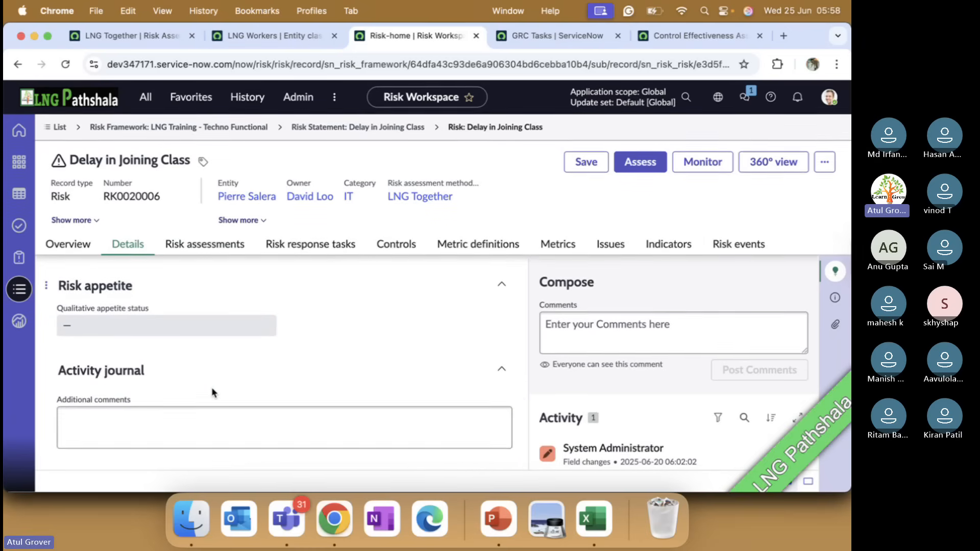
scroll(211, 387, up, 8)
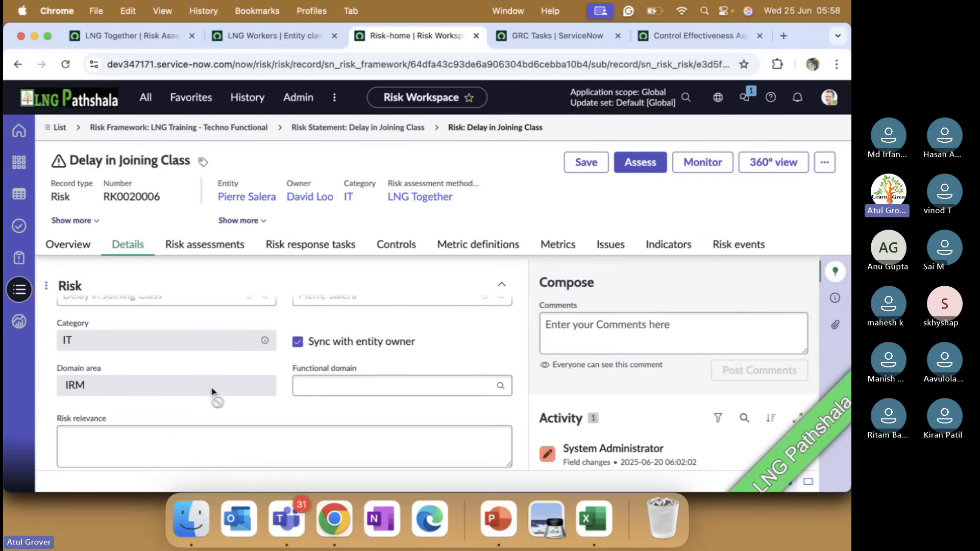
Check the LNG Workers entity class for its name and primary risk assessment methodology.
click(256, 36)
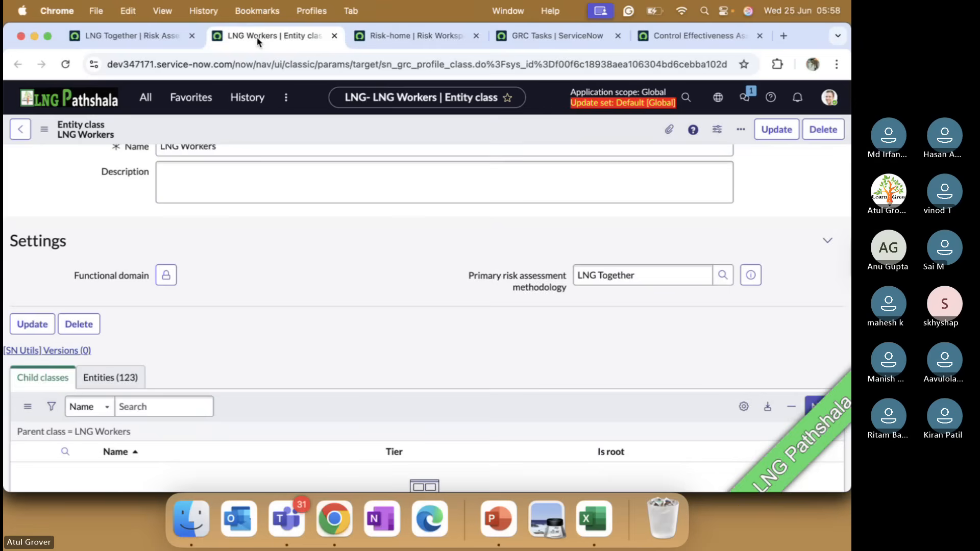
scroll(395, 286, up, 3)
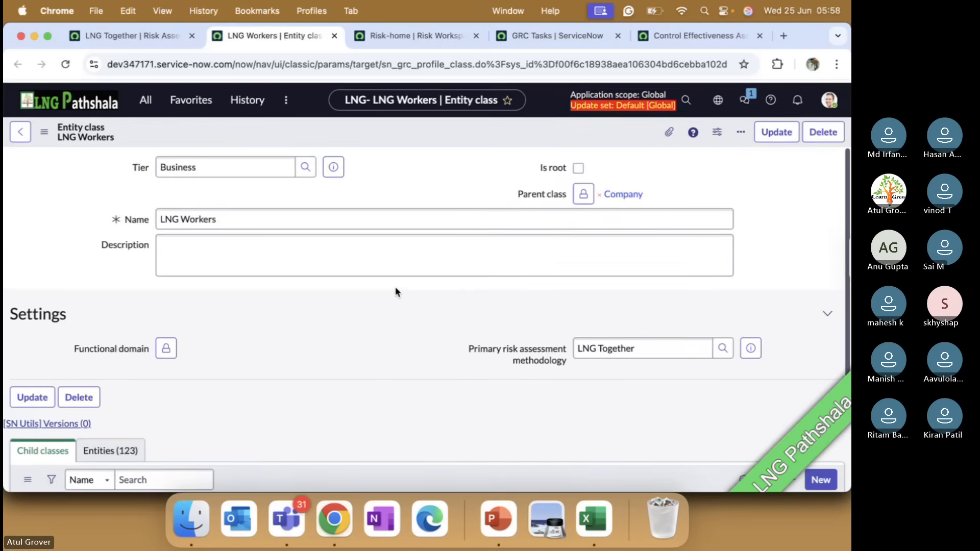
click(266, 224)
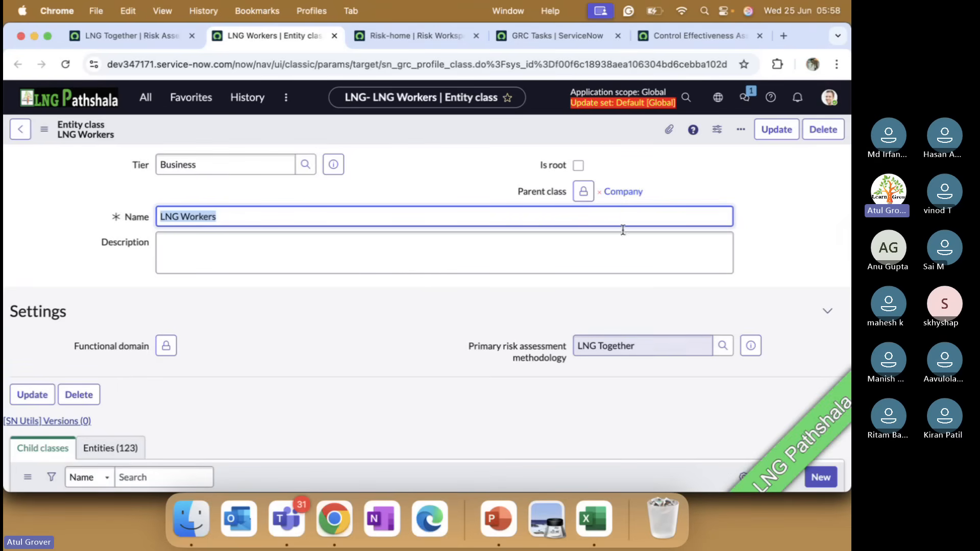
Request an assessment of risk RK0020006 with assessor type Same as entity owner and approver type Same as assessor's manager.
click(431, 41)
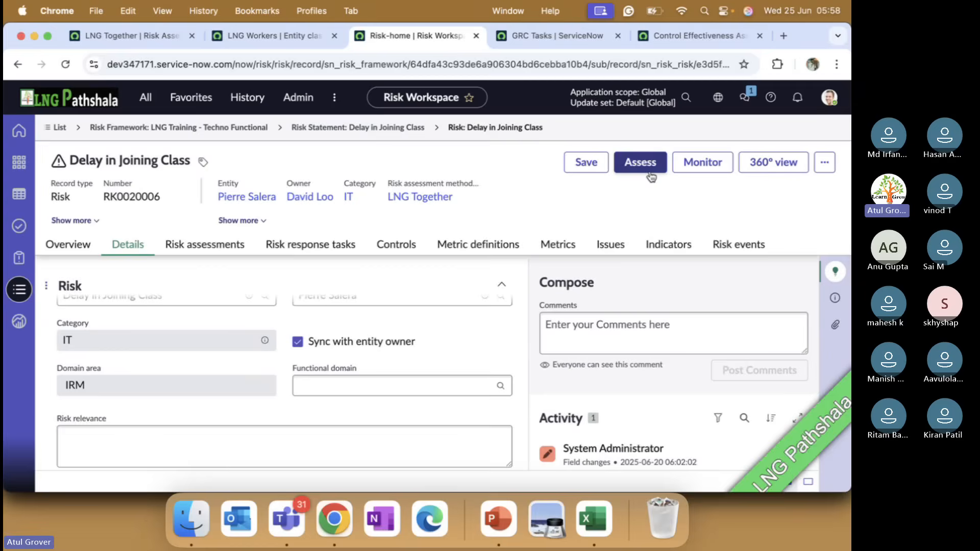
click(640, 162)
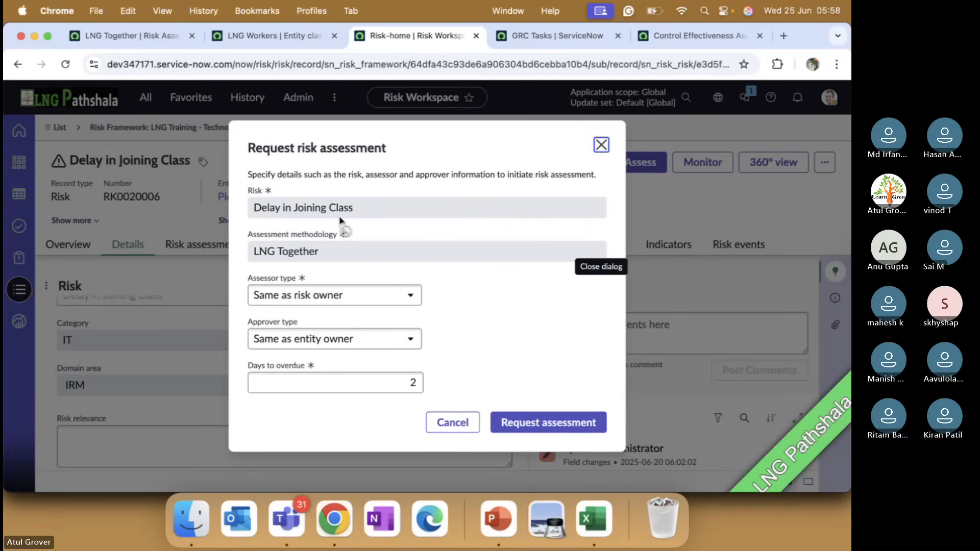
click(365, 303)
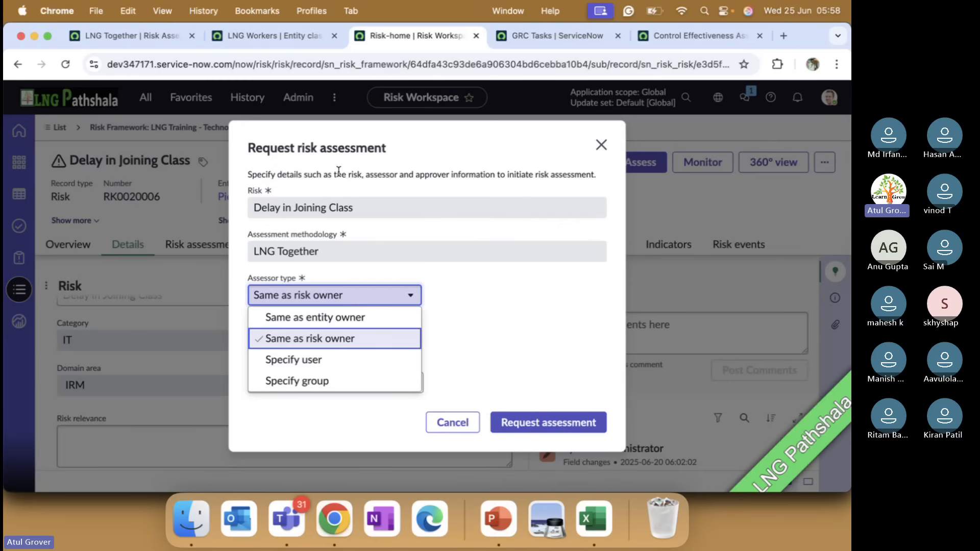
click(349, 327)
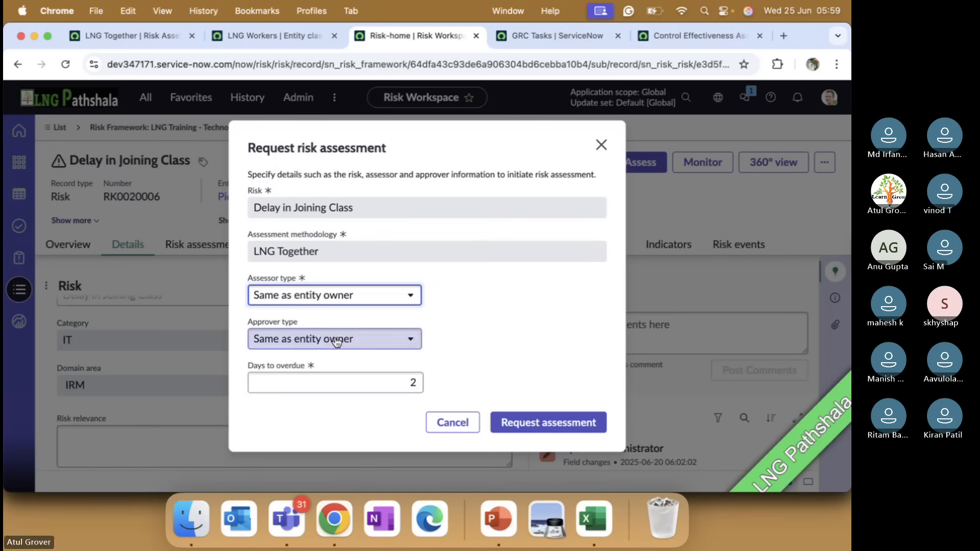
click(335, 343)
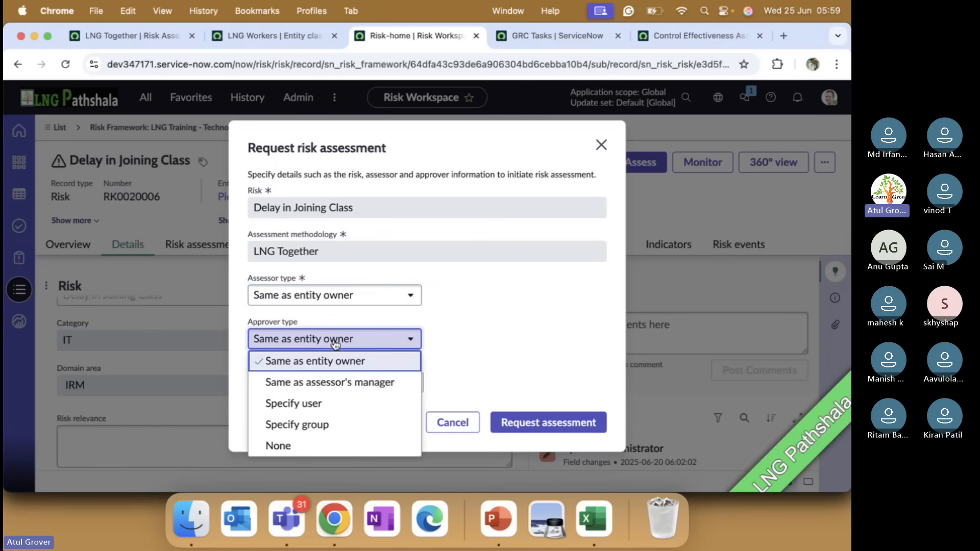
click(316, 391)
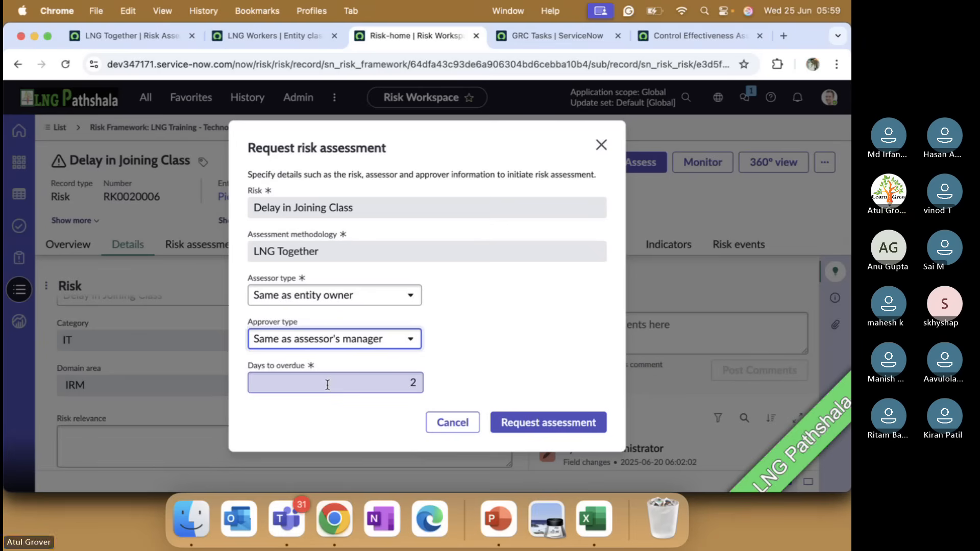
click(555, 423)
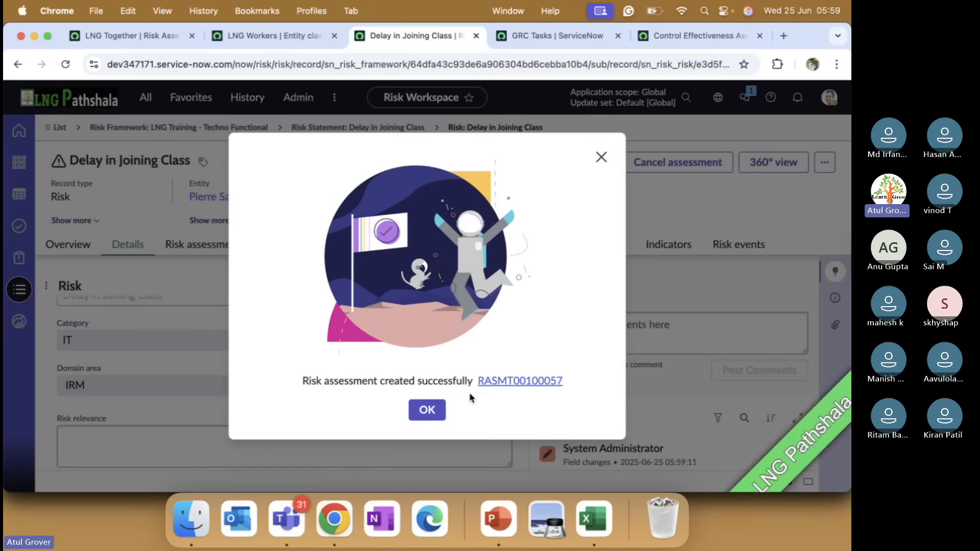
click(427, 411)
Check the risk's assessments, then review its entity and owner in the risk details.
click(206, 250)
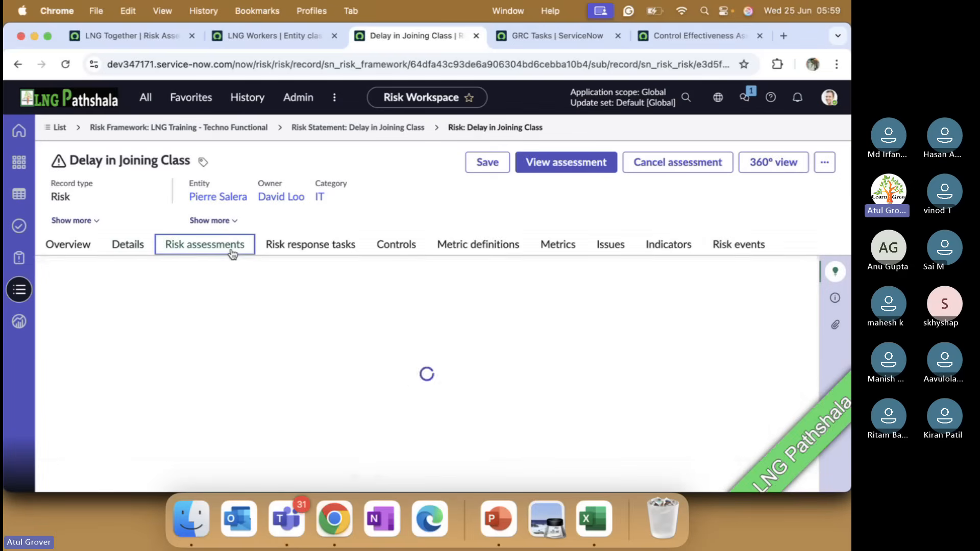
click(128, 245)
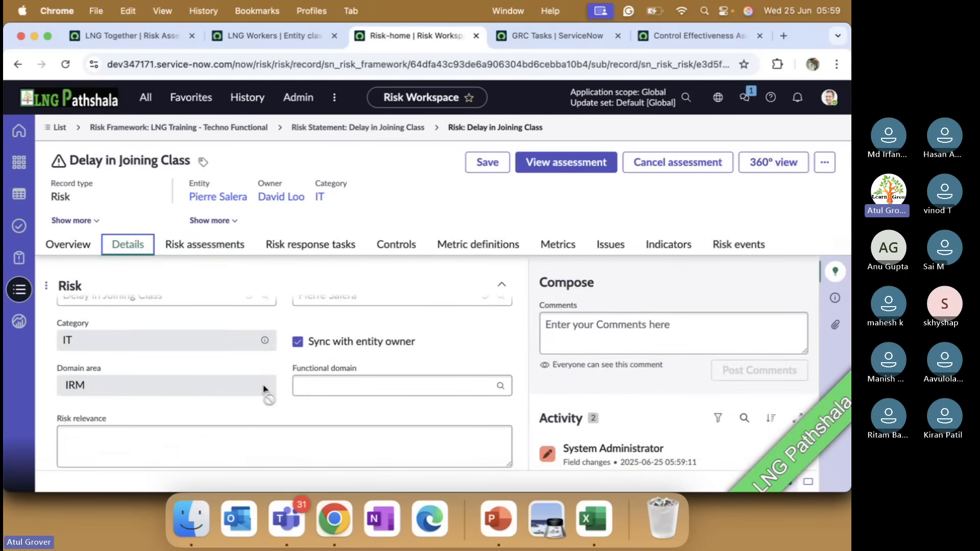
scroll(284, 393, up, 2)
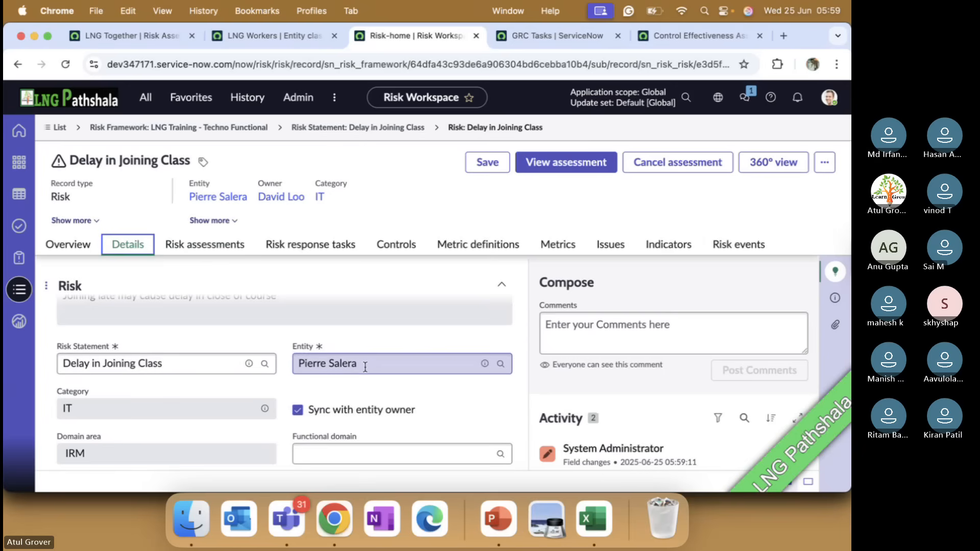
scroll(367, 365, down, 5)
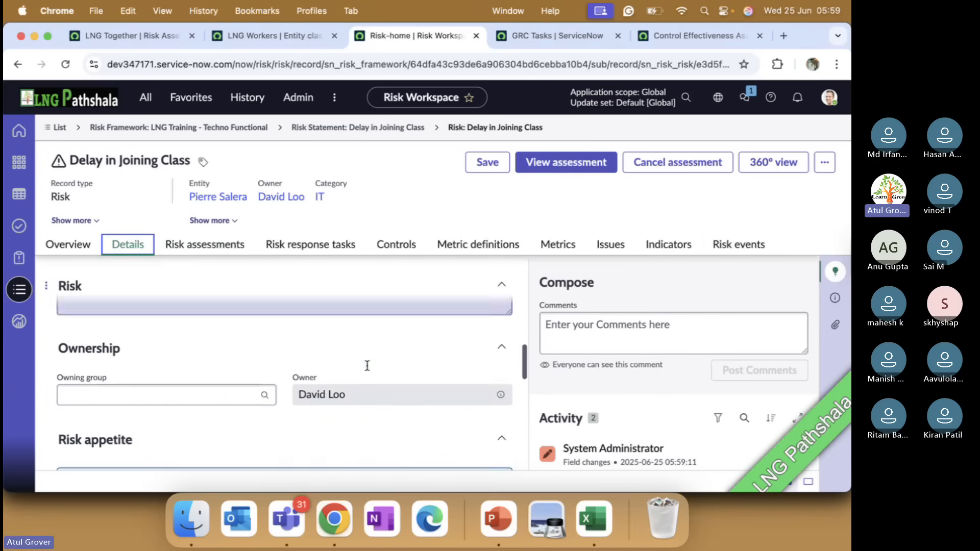
Impersonate the owner of the Delay in Joining Class risk to act as the assessor.
click(829, 97)
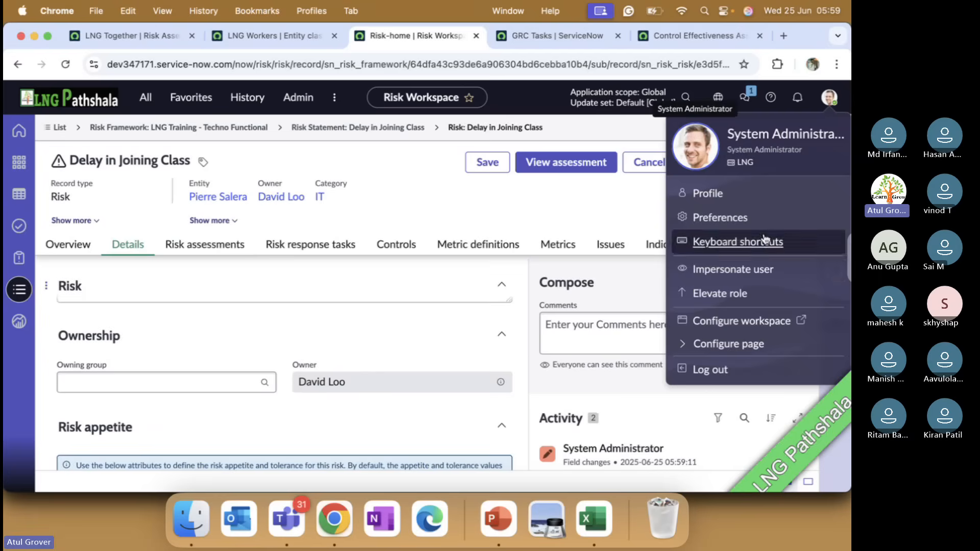
click(735, 271)
scroll(321, 363, down, 2)
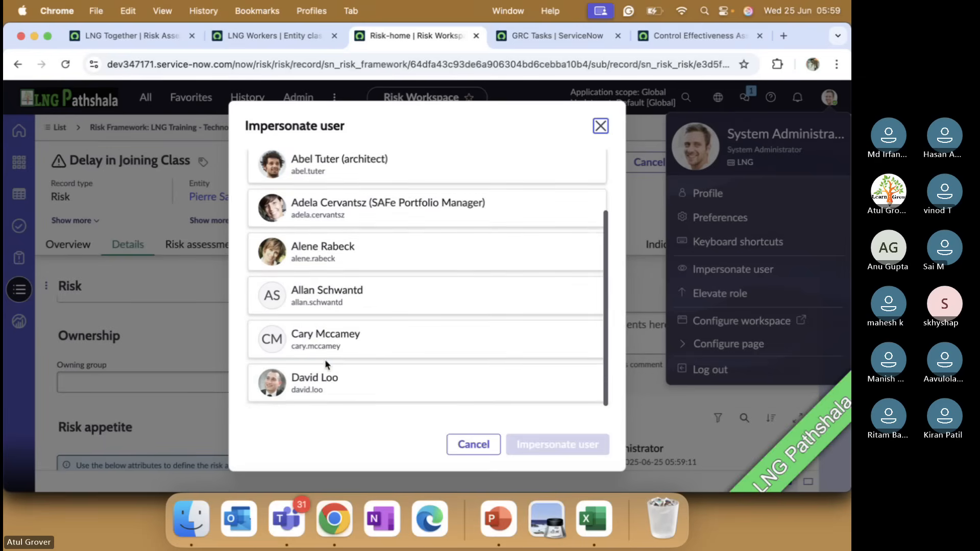
click(318, 386)
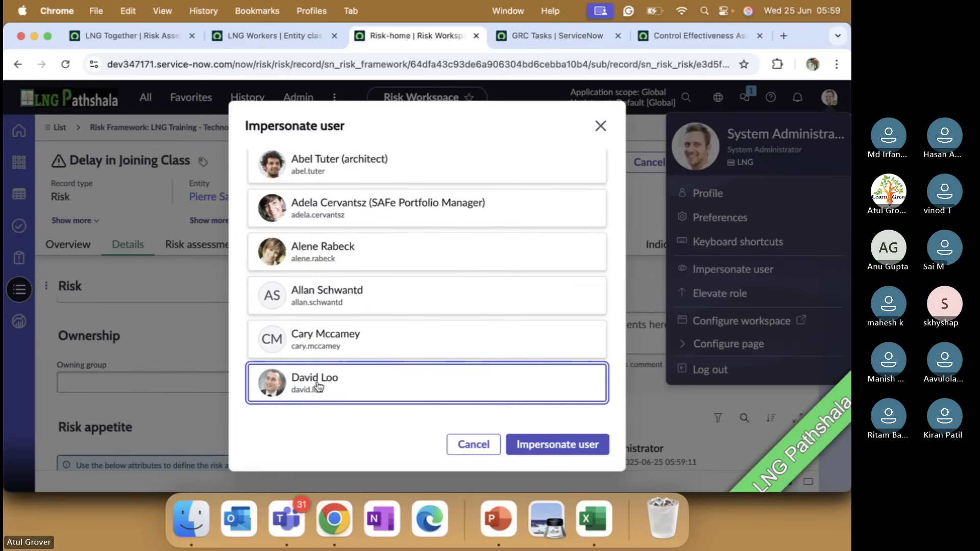
click(542, 442)
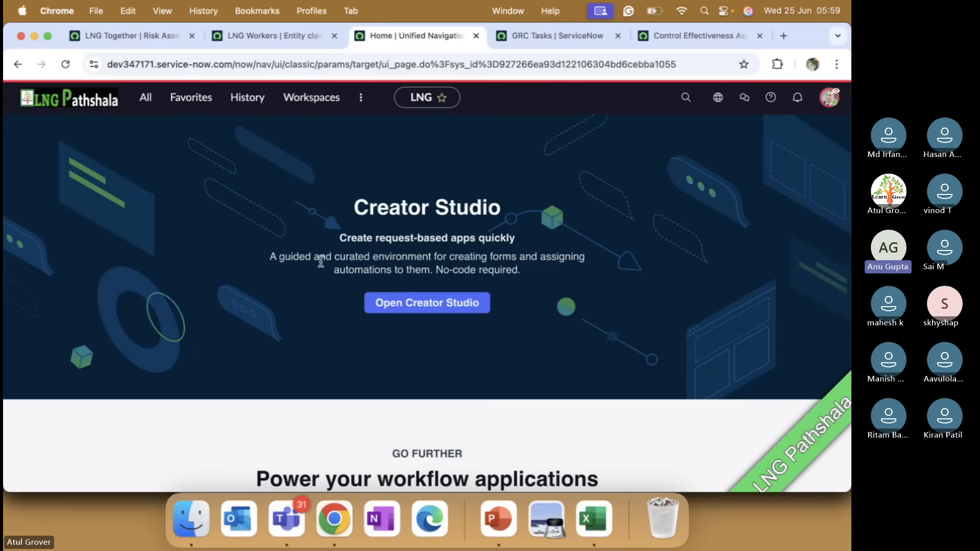
Open the Risk Workspace and list the assessor's pending risk assessment tasks.
click(311, 97)
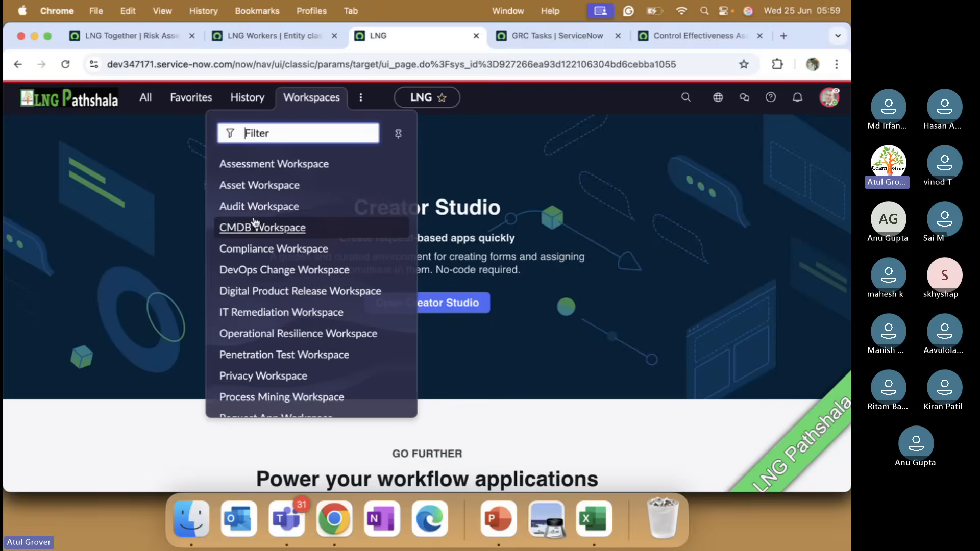
scroll(257, 347, down, 3)
click(257, 376)
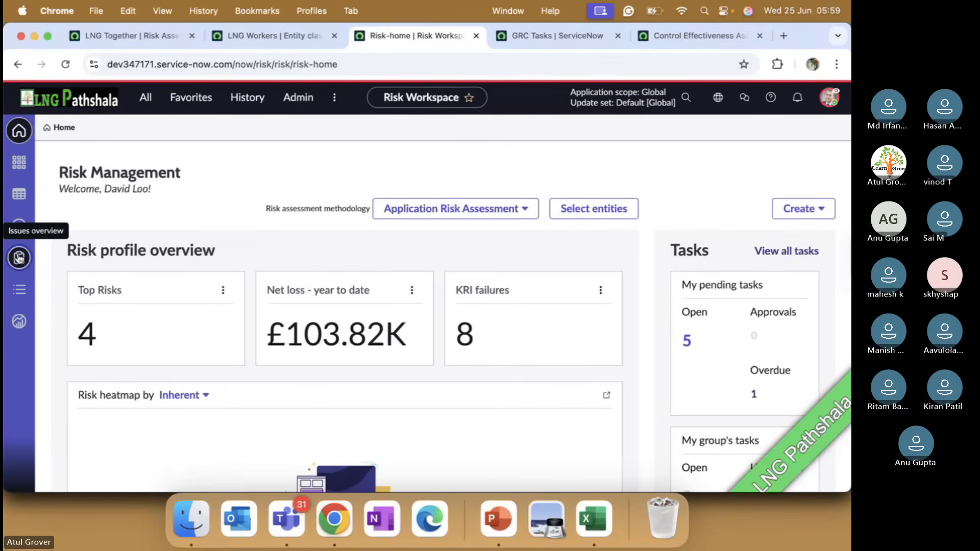
click(20, 224)
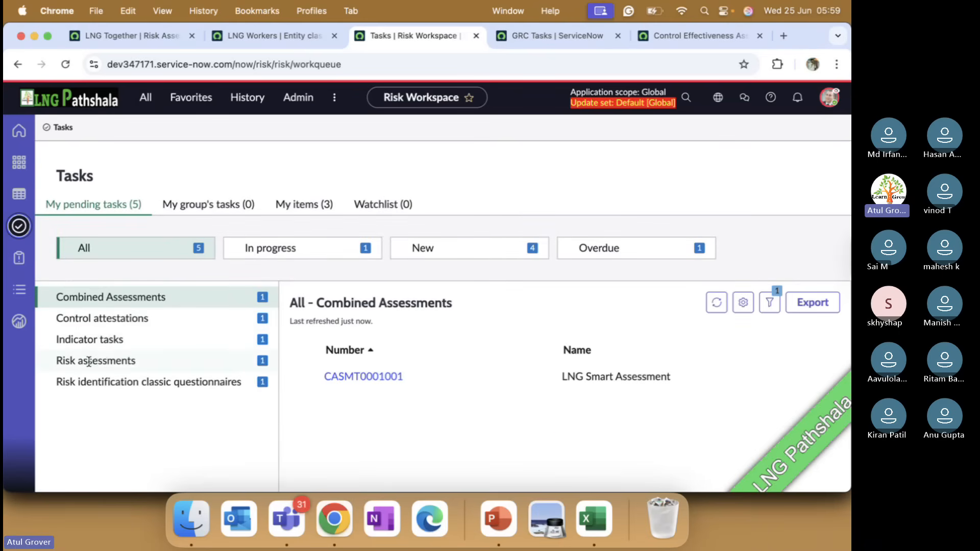
click(108, 360)
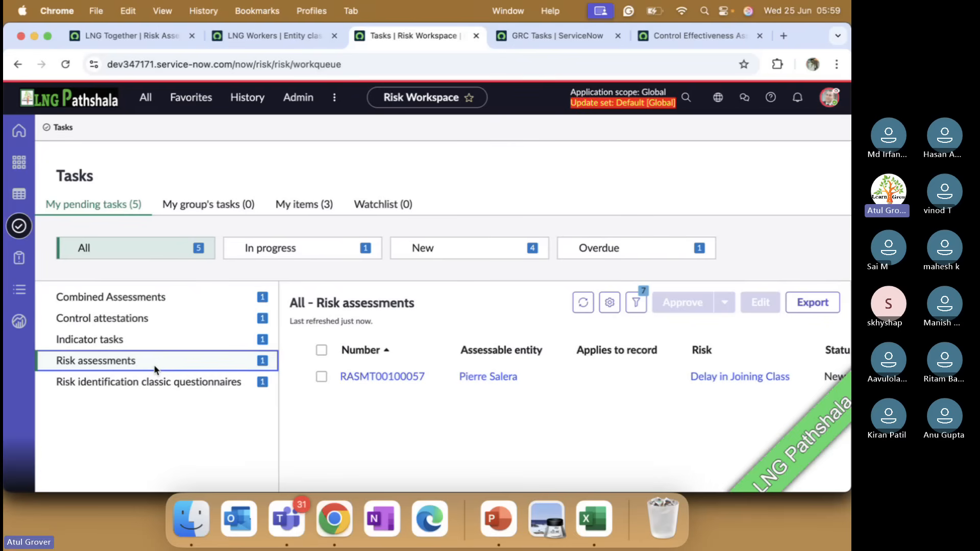
key(super+Tab)
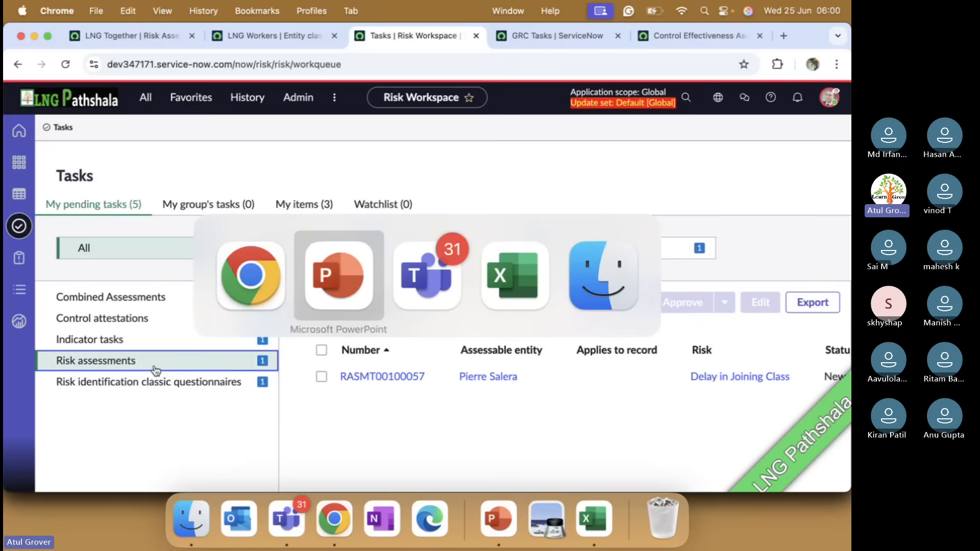
key(super+Tab)
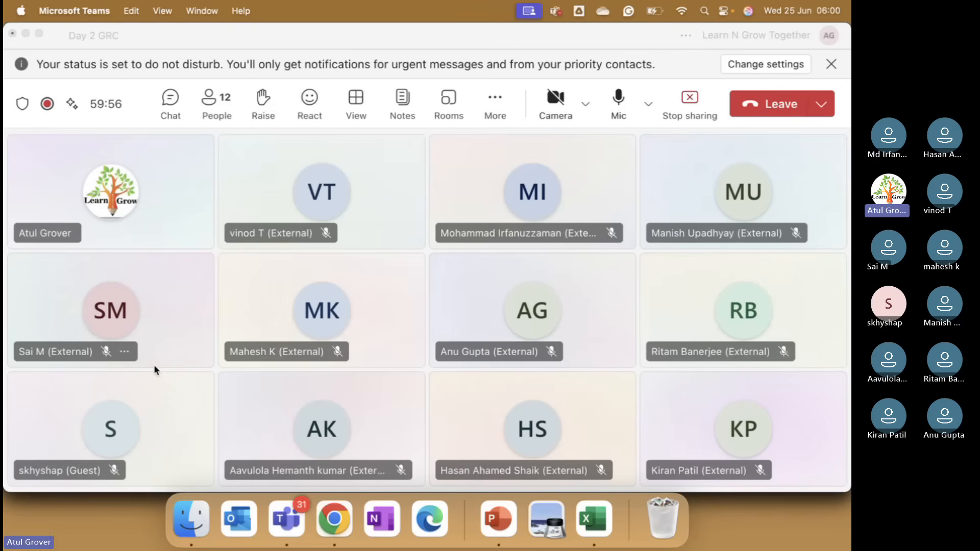
key(super+Tab)
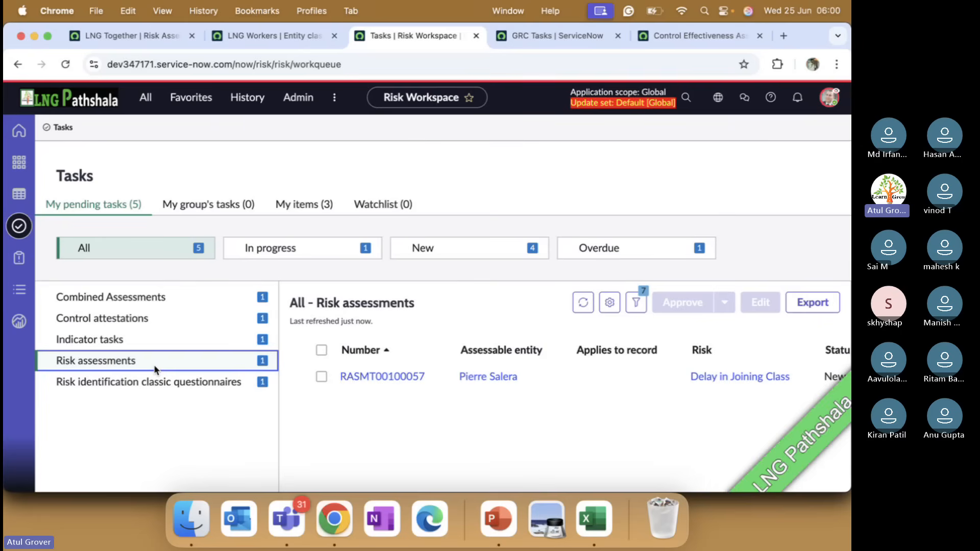
Open risk assessment RASMT00100057 for Delay in Joining Class and start the assessment.
click(368, 377)
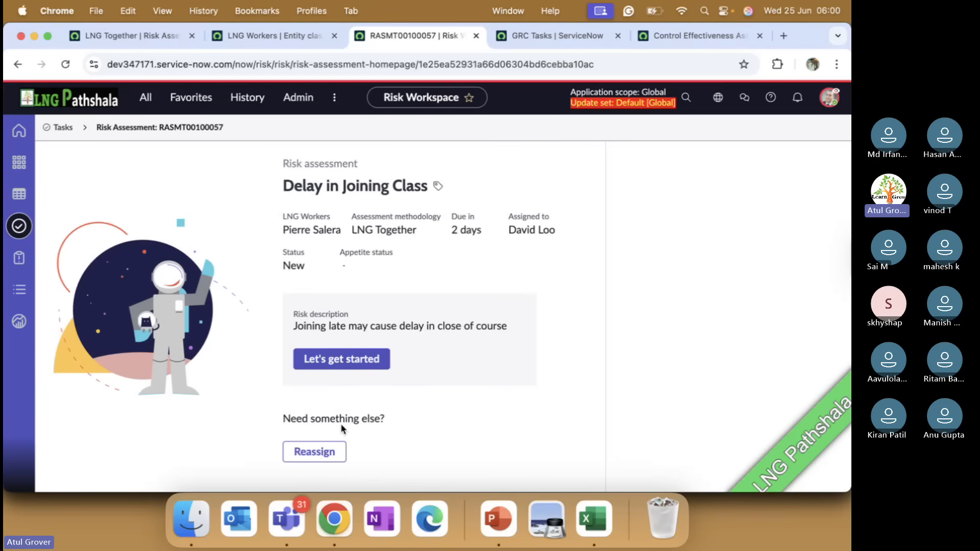
click(354, 366)
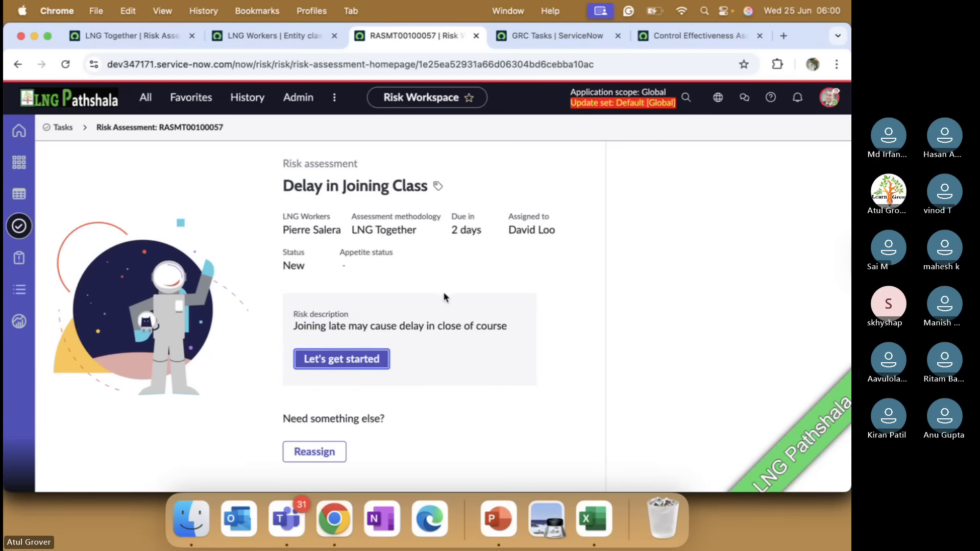
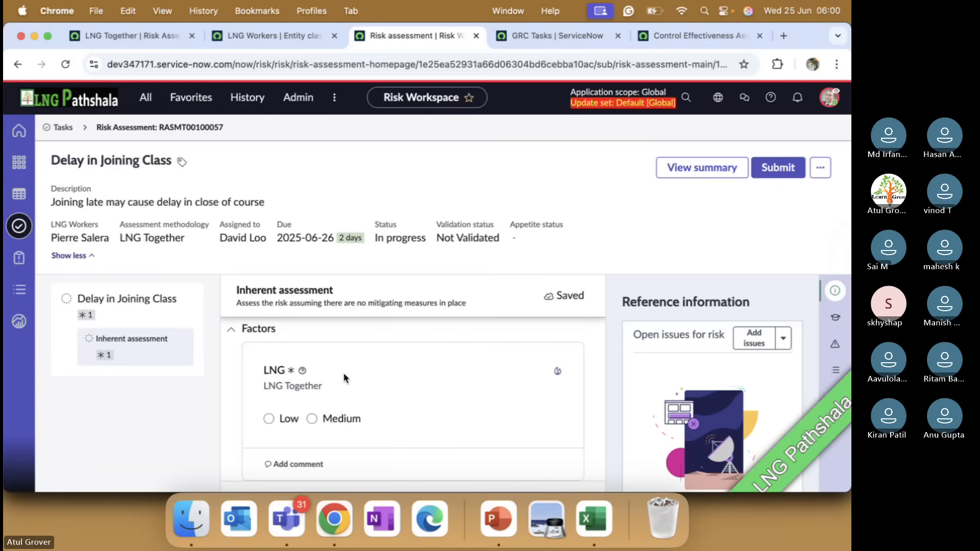
key(super+Tab)
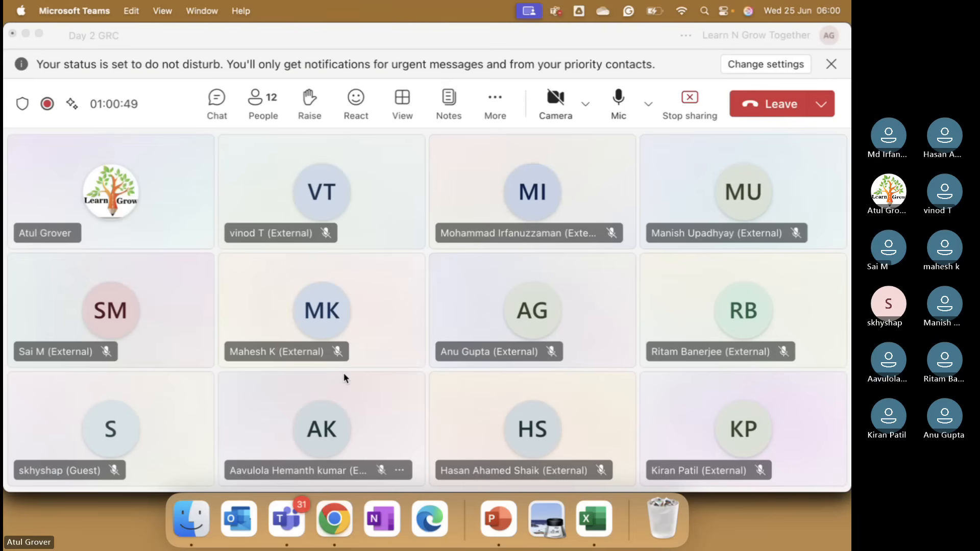
key(super+Tab)
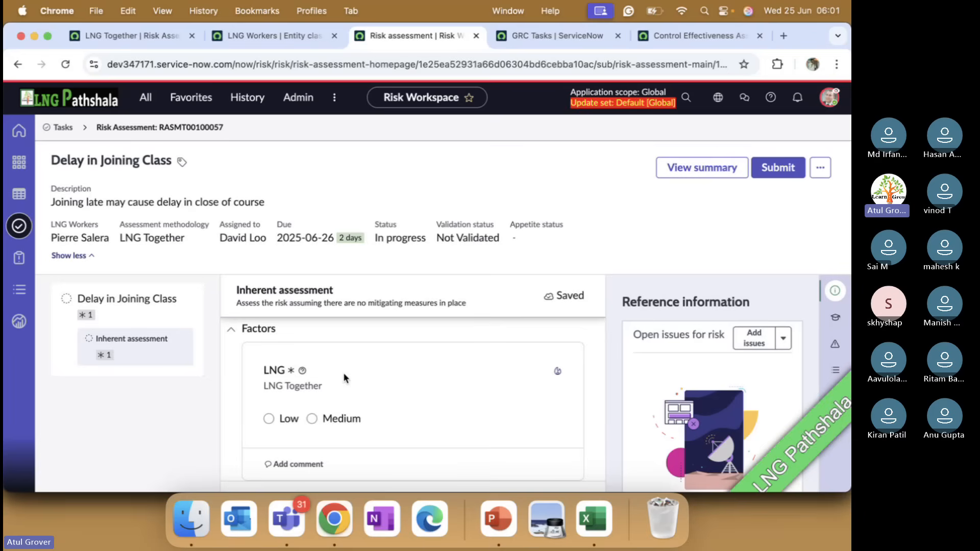
Return to the LNG Together risk assessment methodology and open its Inherent Assessment type.
click(280, 35)
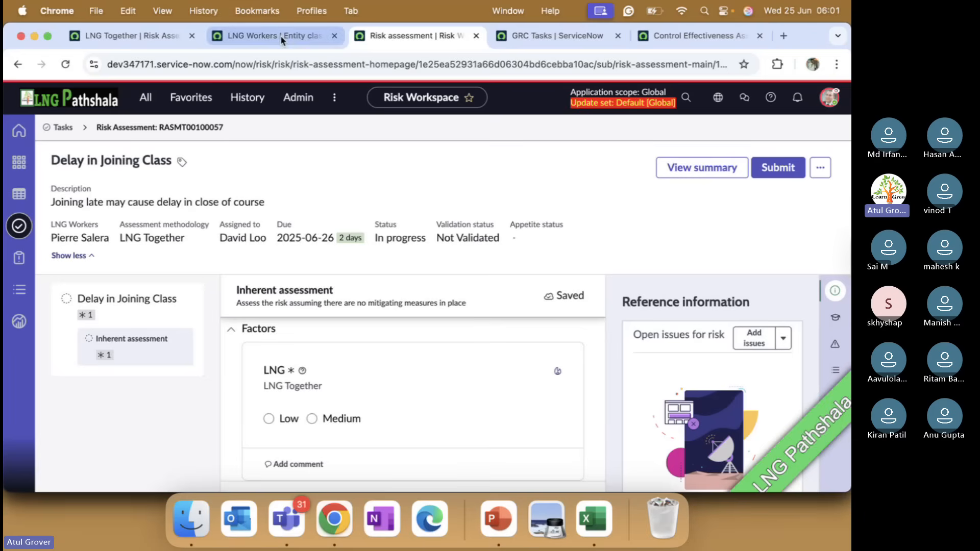
click(250, 298)
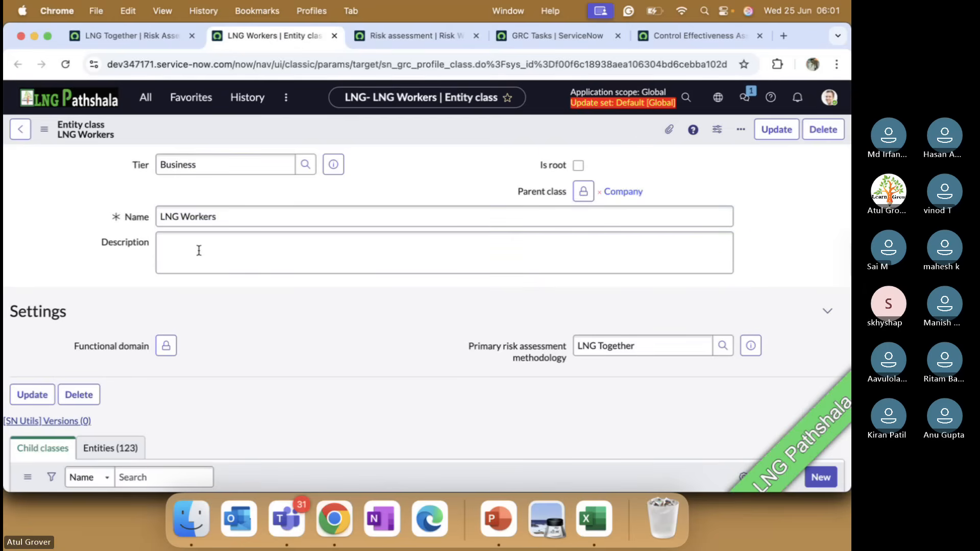
click(145, 36)
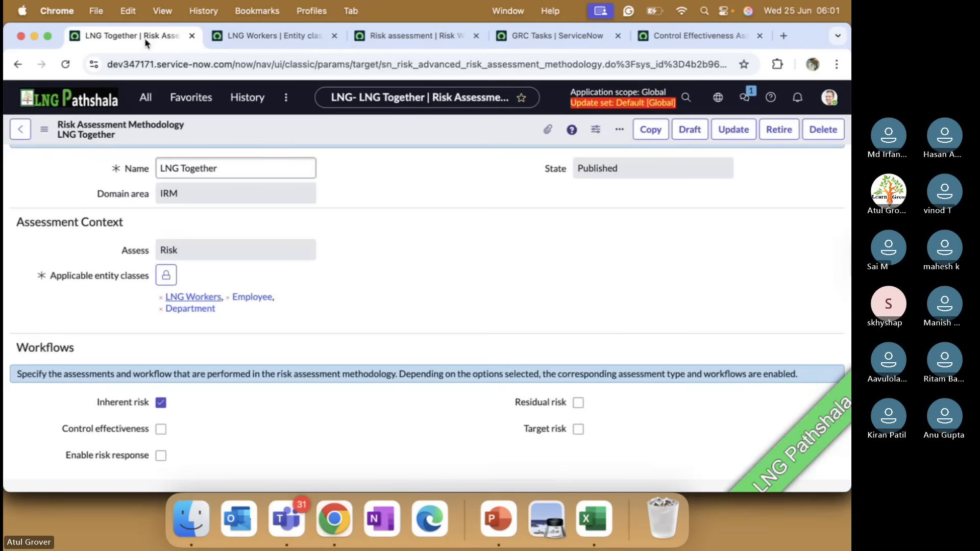
scroll(378, 346, down, 10)
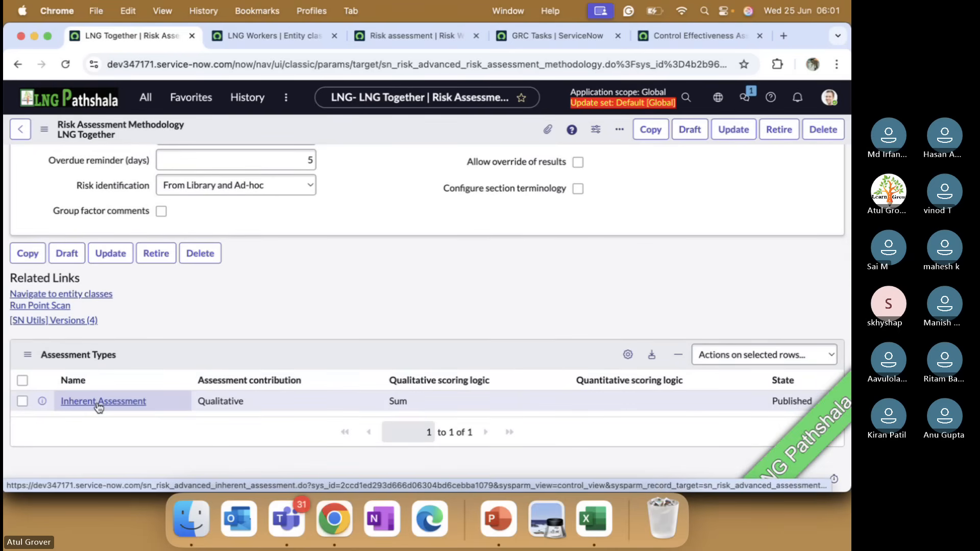
click(99, 406)
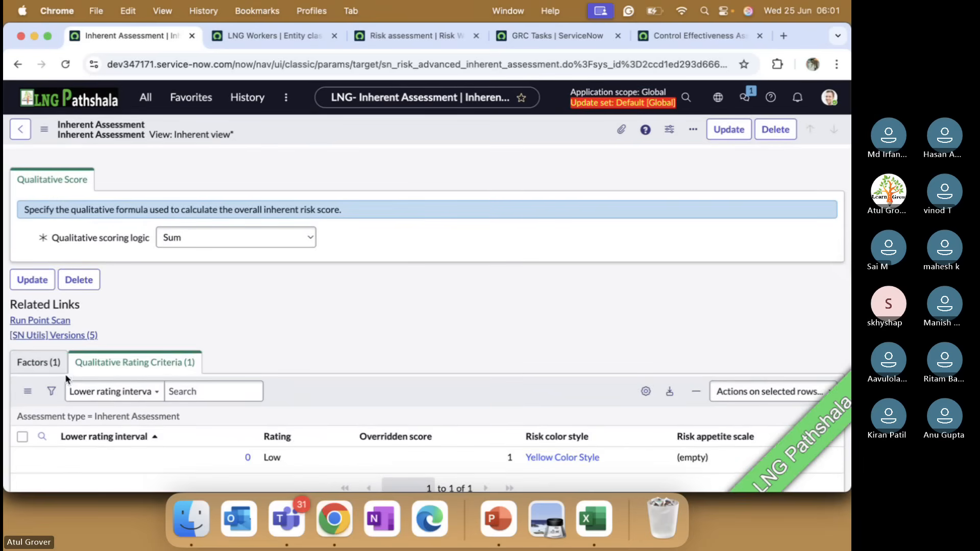
Open the inherent assessment's LNG factor, review its choices, and compare them with the options in the running risk assessment.
click(57, 363)
scroll(149, 401, down, 1)
scroll(149, 401, down, 1)
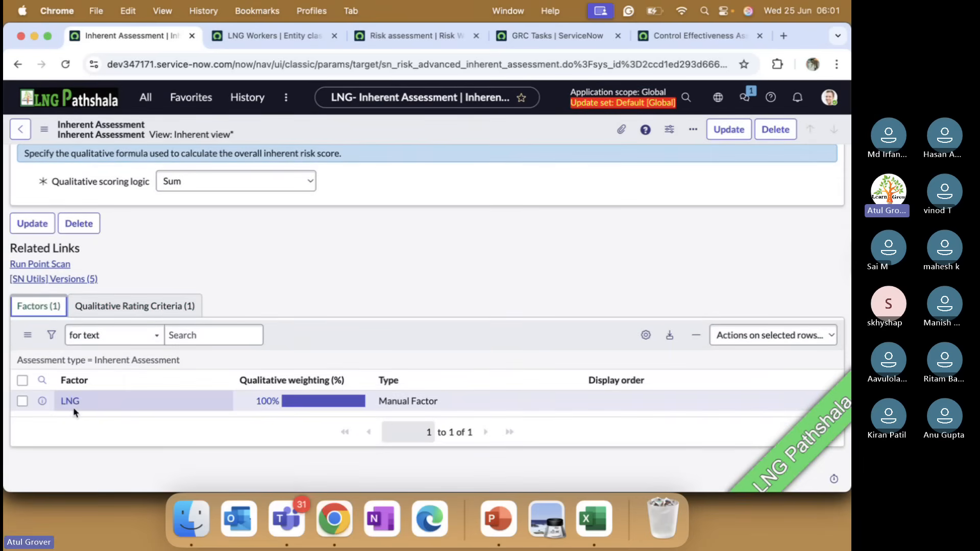
click(70, 401)
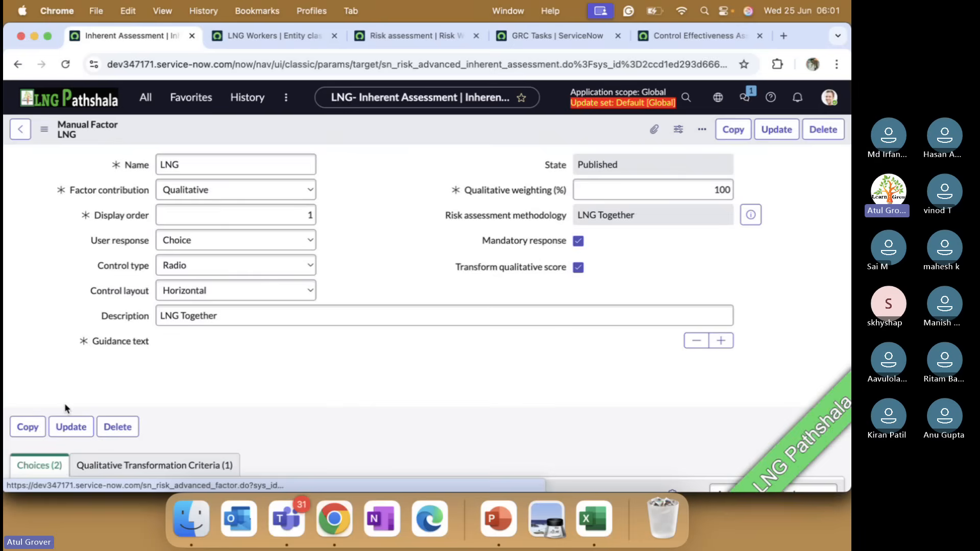
scroll(65, 408, down, 3)
scroll(65, 408, down, 5)
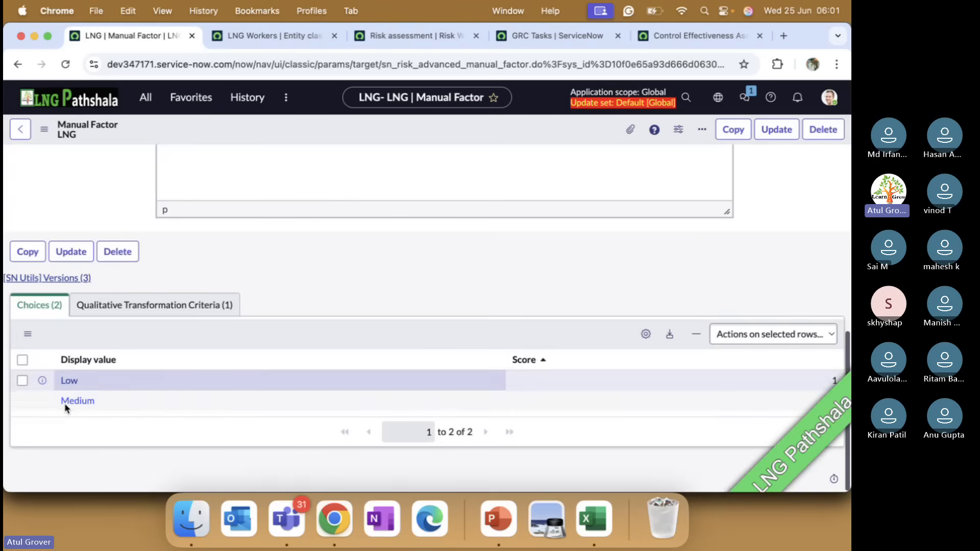
click(446, 34)
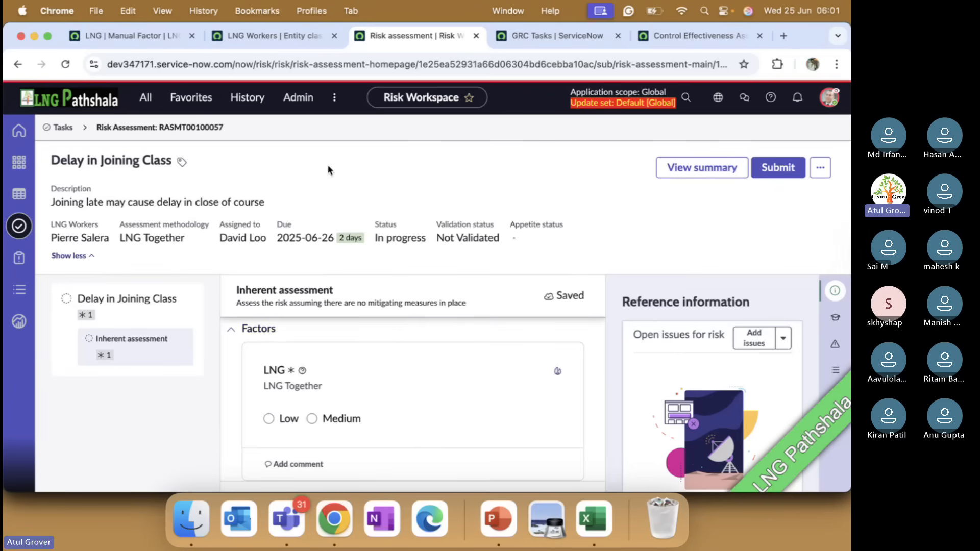
Filter the favorites for "factors" and open the Manual Factors list of Advanced Risk Assessment.
click(150, 33)
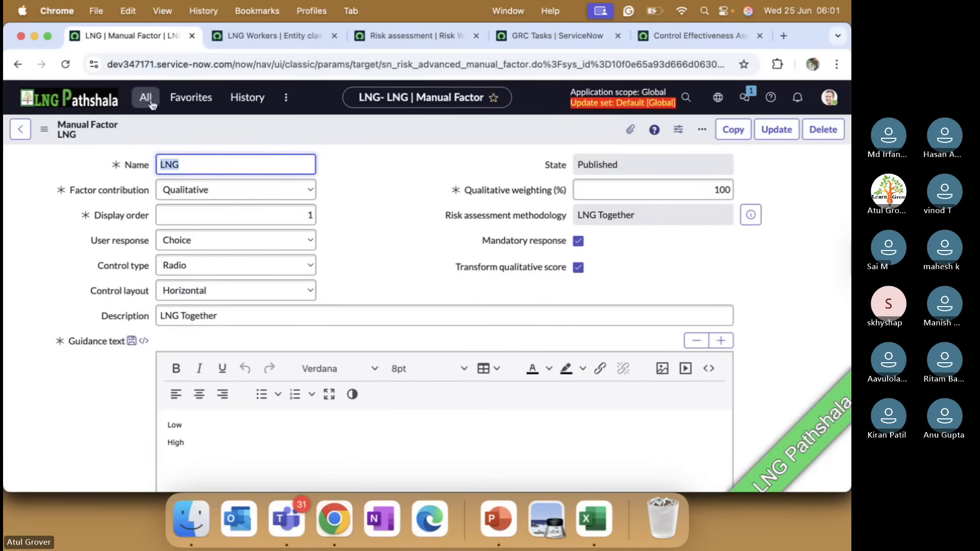
click(190, 98)
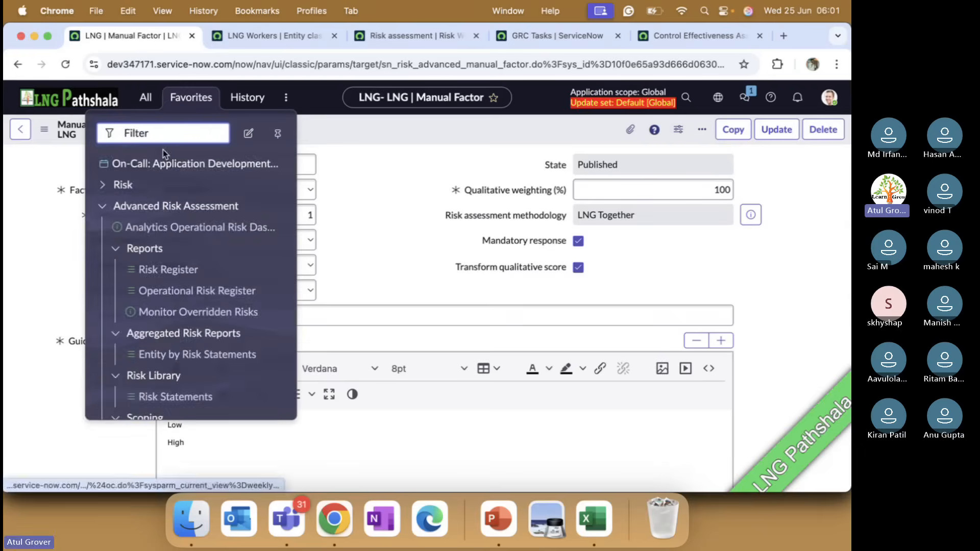
text(factors)
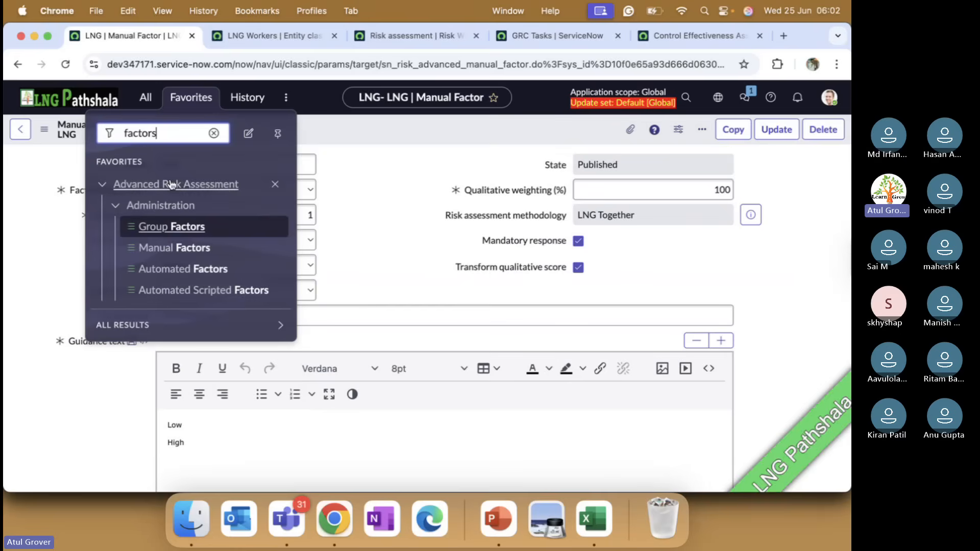
click(169, 248)
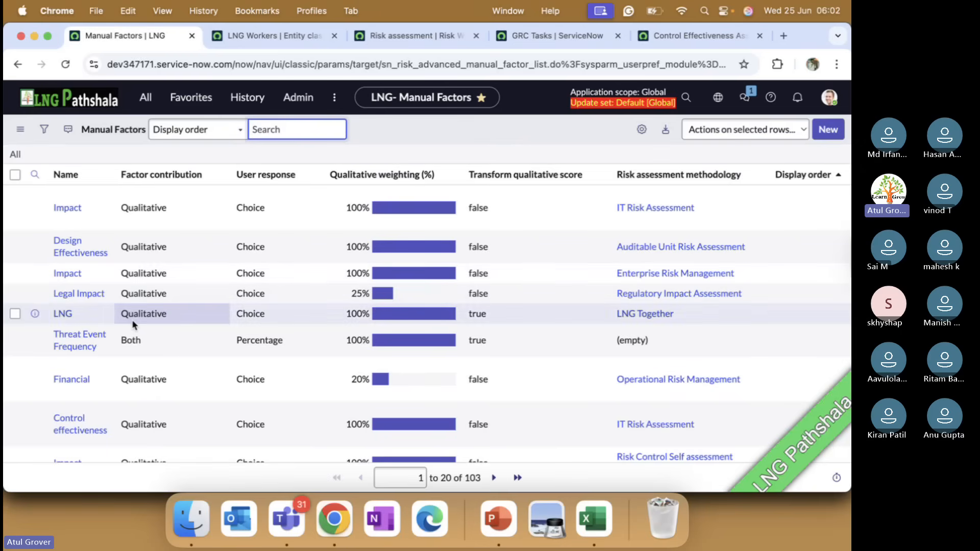
Filter the manual factors by names starting with "lik" and open the Likelihood factor of Operational Risk Management.
scroll(133, 325, down, 1)
scroll(133, 324, down, 5)
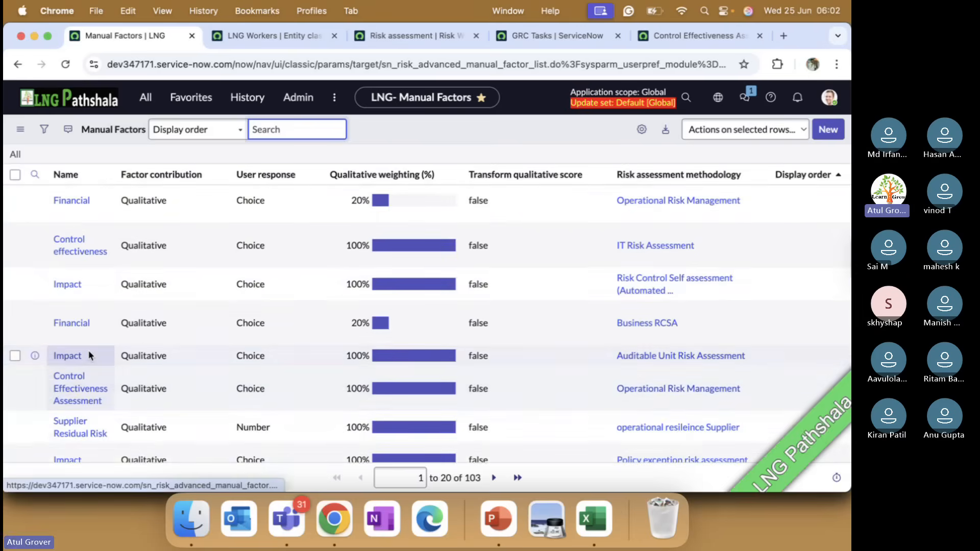
scroll(88, 350, up, 7)
click(35, 175)
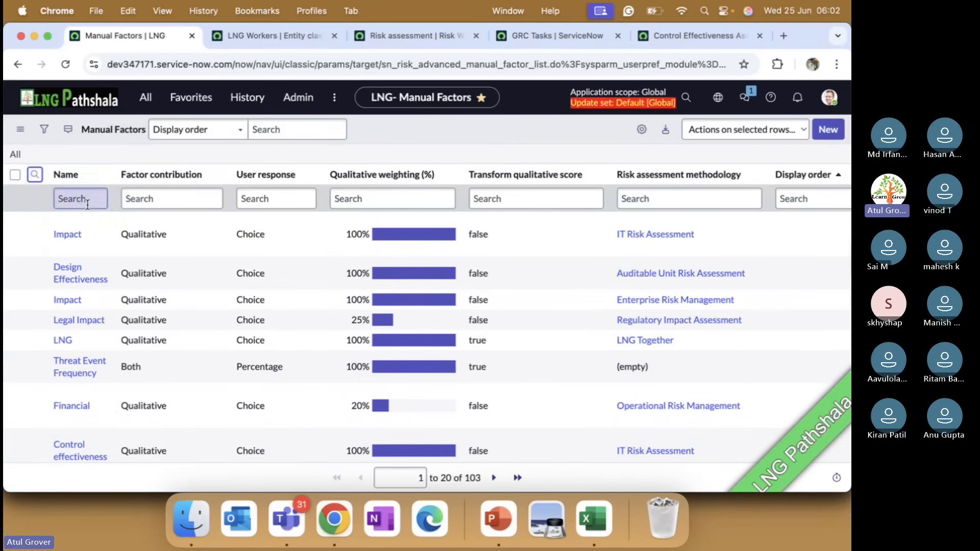
text(lik)
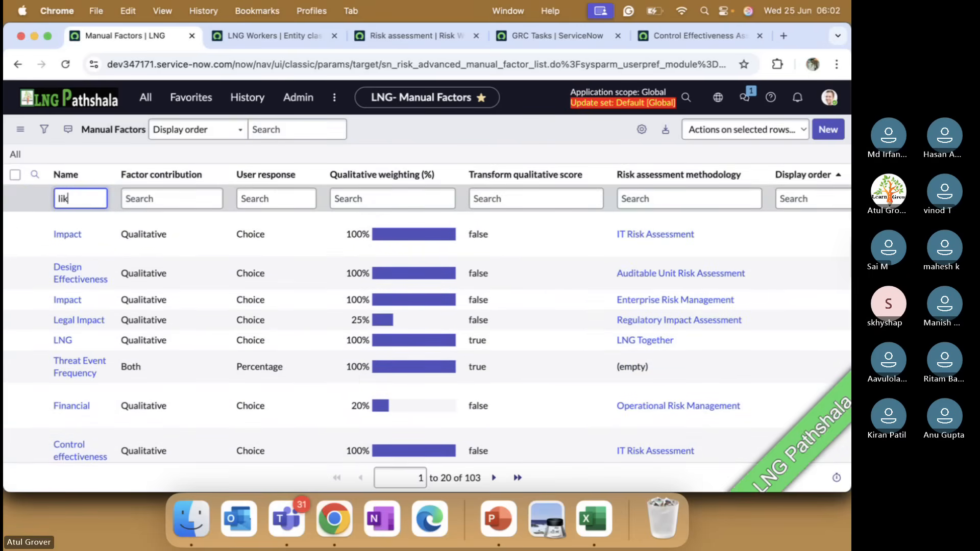
key(Return)
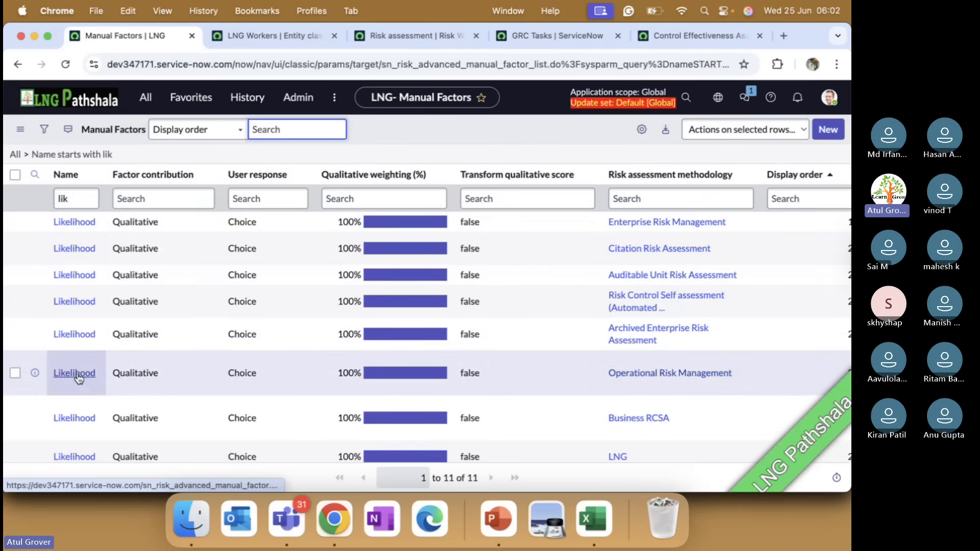
click(76, 374)
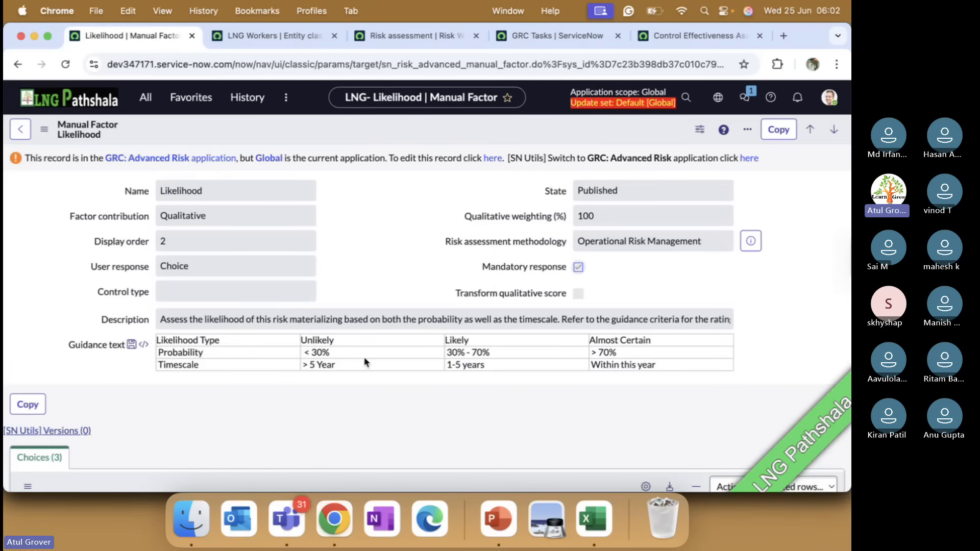
Review the Likelihood factor's guidance text and choices, inspect the Unlikely choice record, and return to the factor.
scroll(441, 344, down, 1)
scroll(440, 342, down, 5)
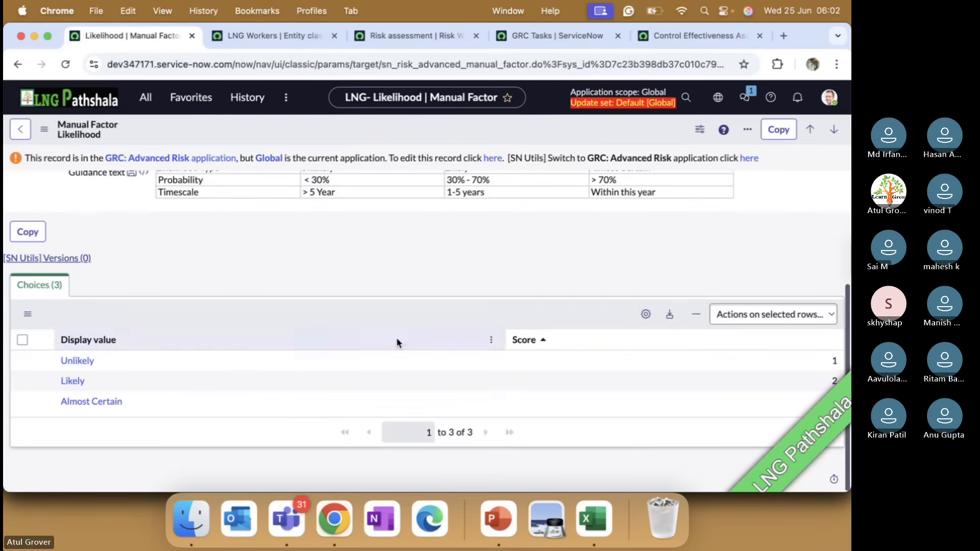
scroll(138, 374, up, 4)
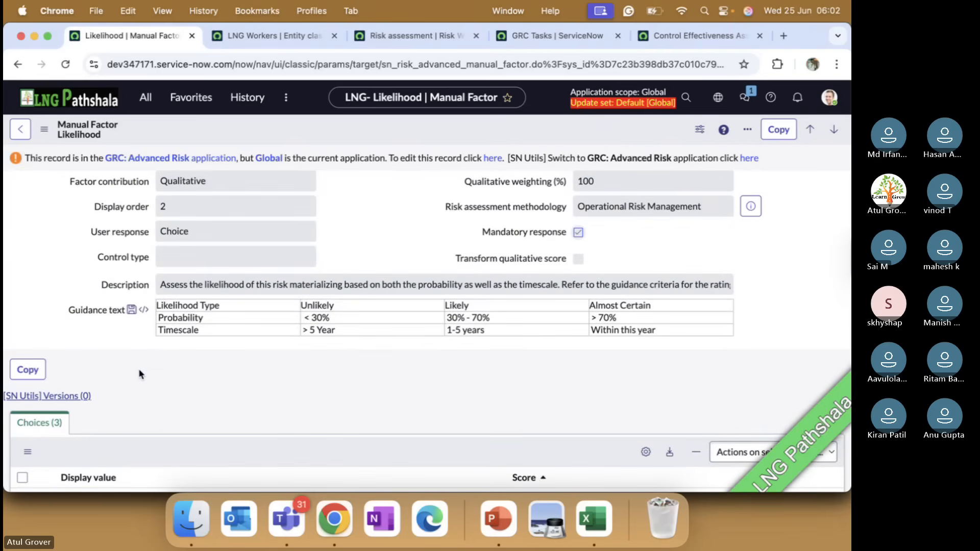
scroll(139, 369, down, 4)
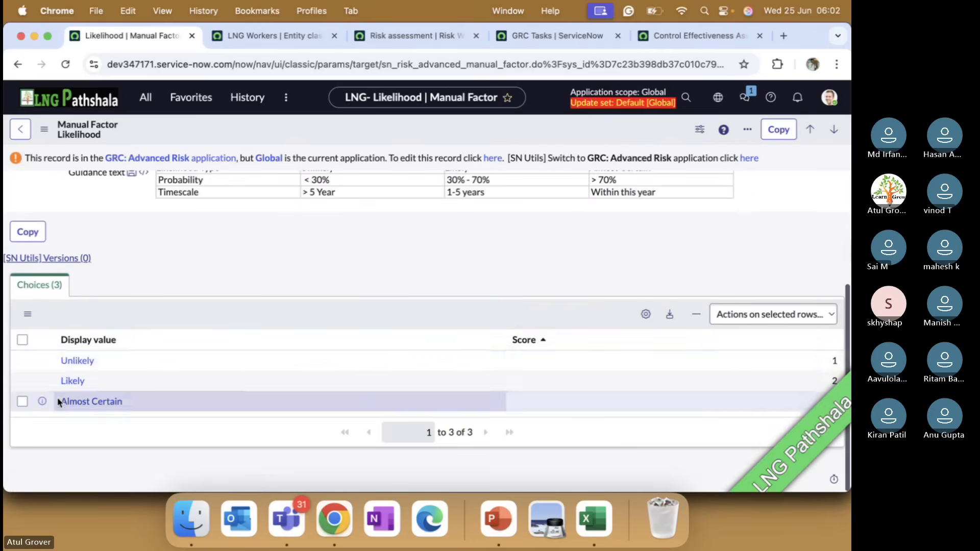
click(77, 361)
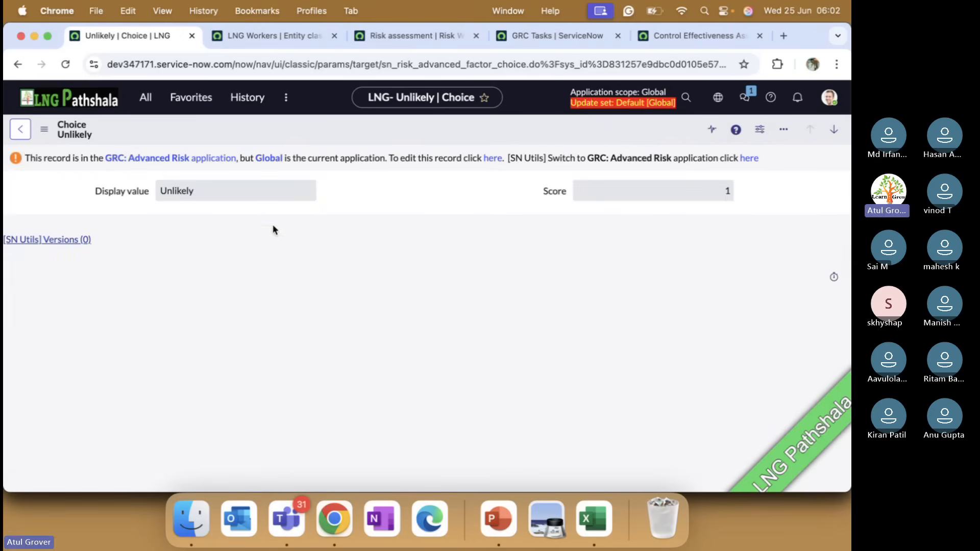
click(20, 129)
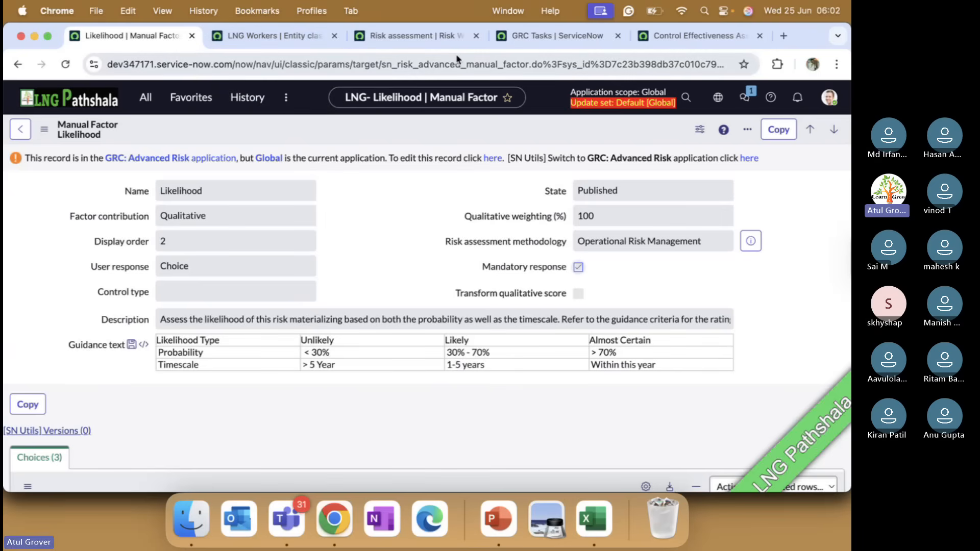
key(super+Tab)
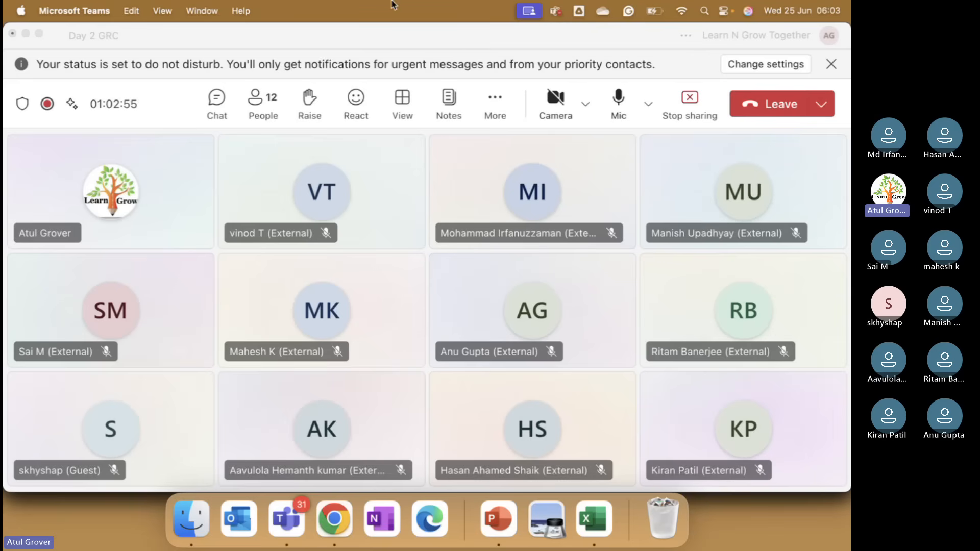
key(super+Tab)
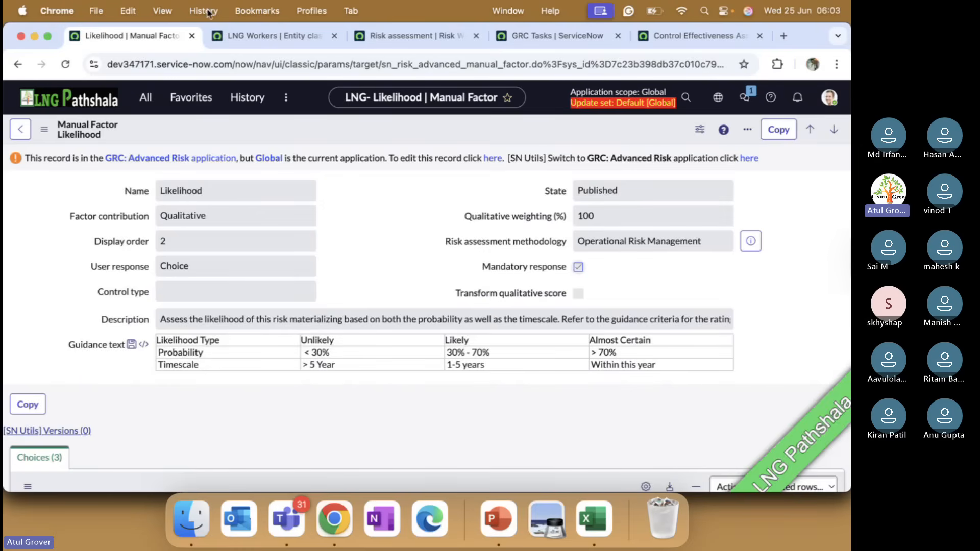
Filter the favorites for "metho" and open the Risk Assessment Methodologies list.
click(146, 100)
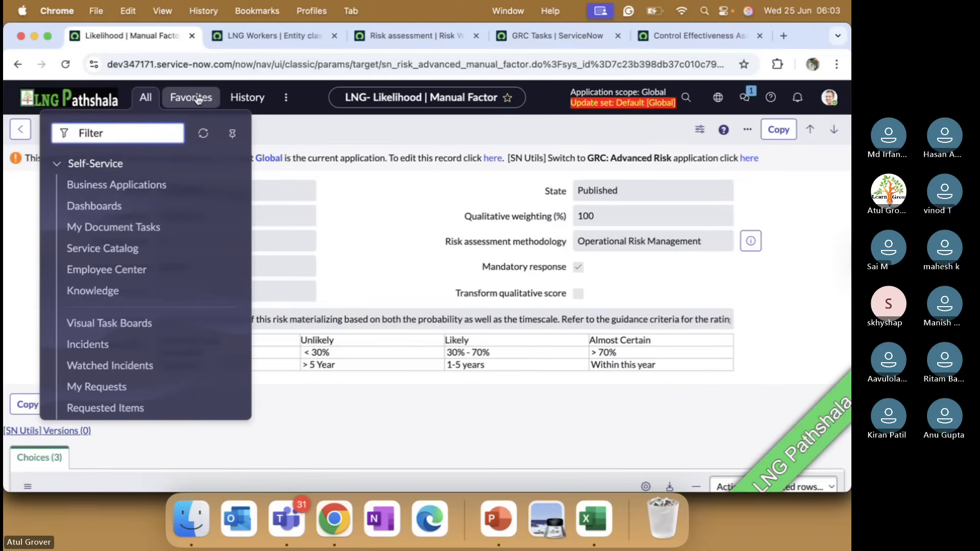
click(198, 100)
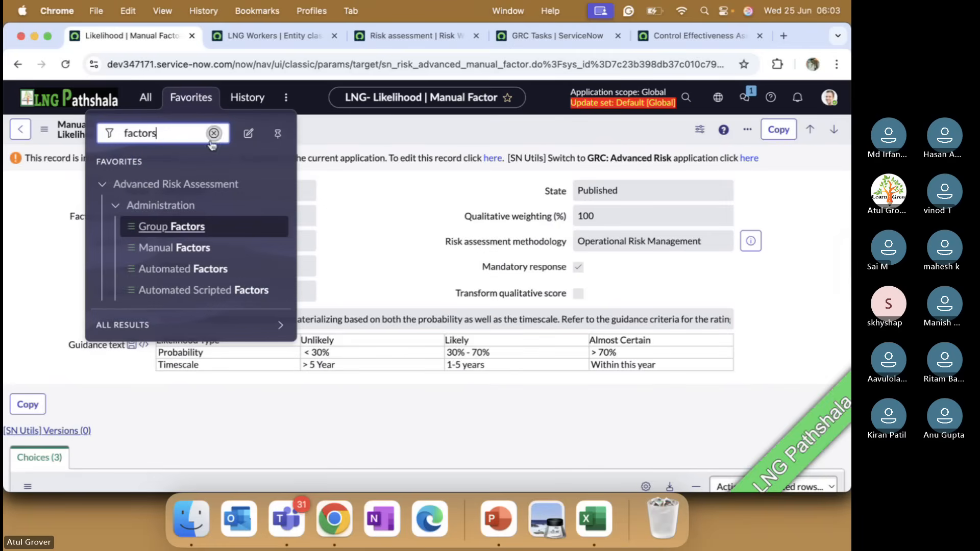
drag(168, 134, 94, 139)
text(metho)
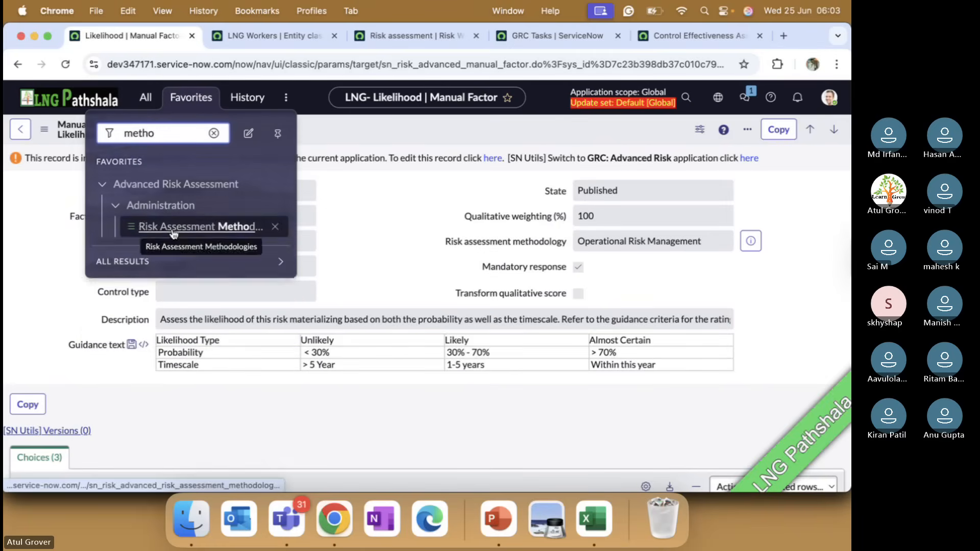
click(174, 228)
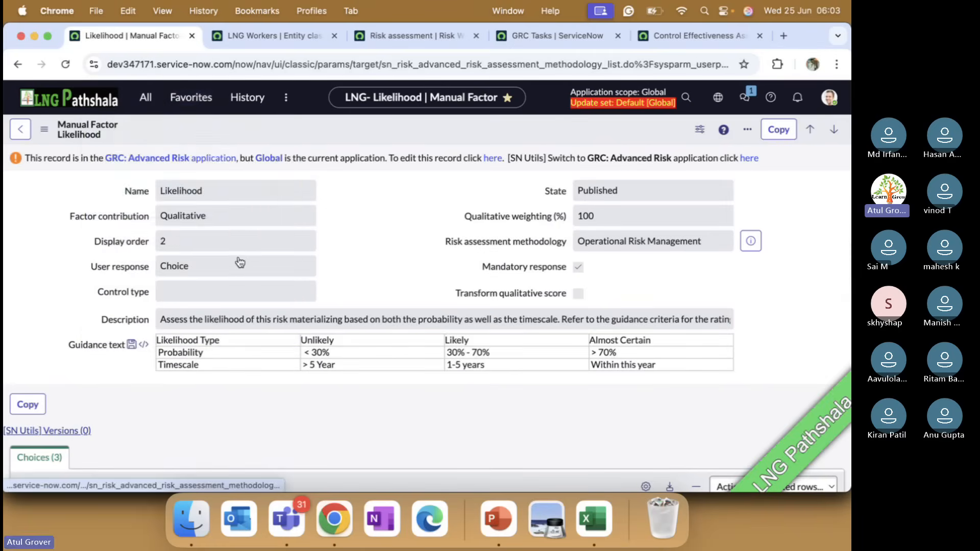
Filter the methodologies by names starting with LNG, view the LNG methodology record, and return to the filtered list.
click(172, 200)
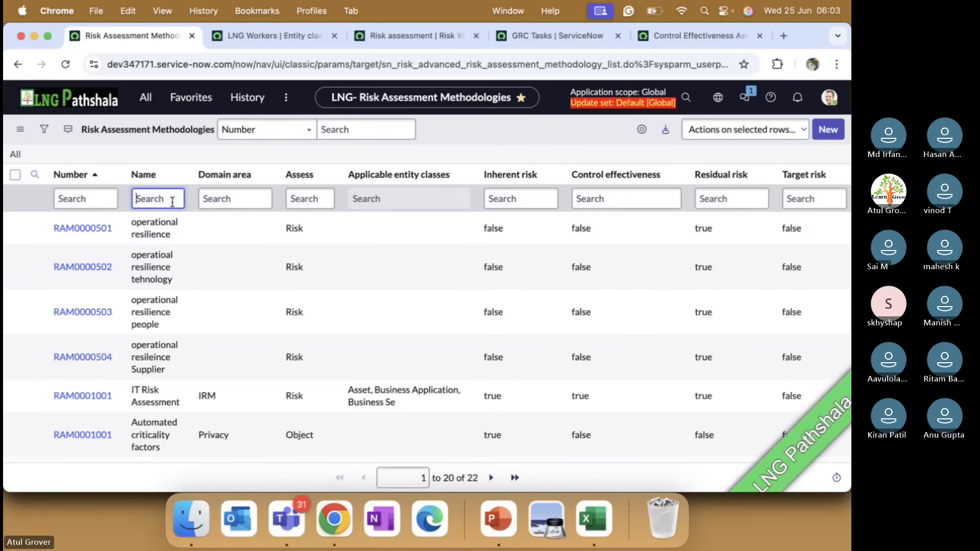
text(LNG)
key(Return)
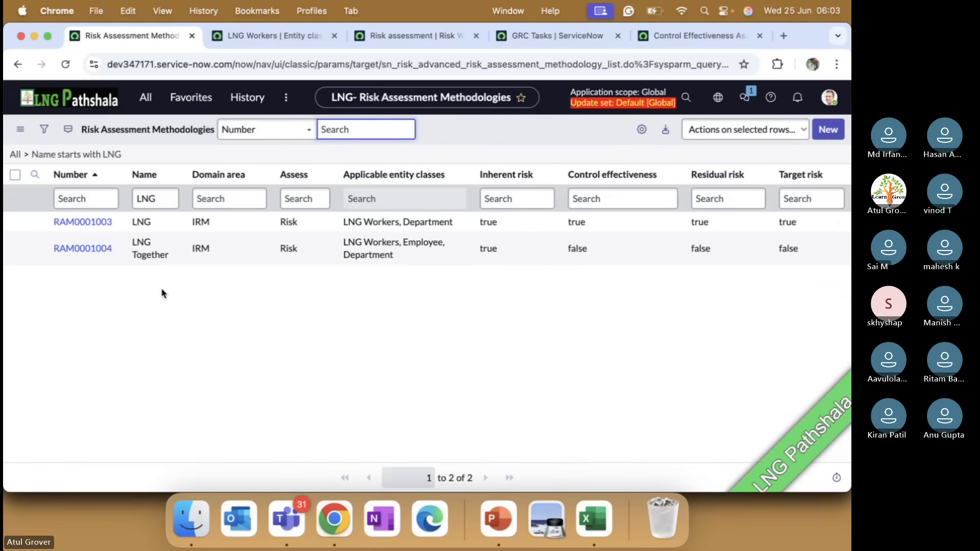
click(88, 223)
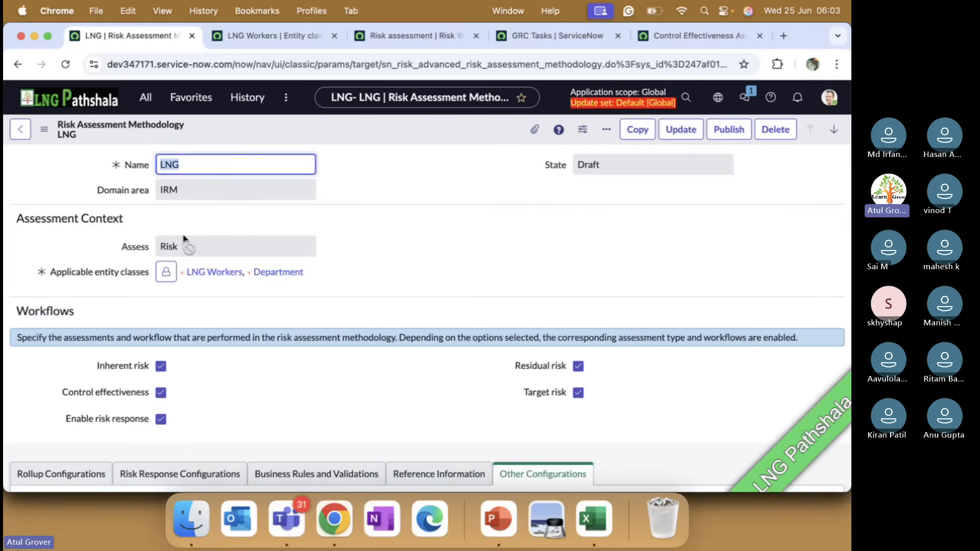
click(20, 129)
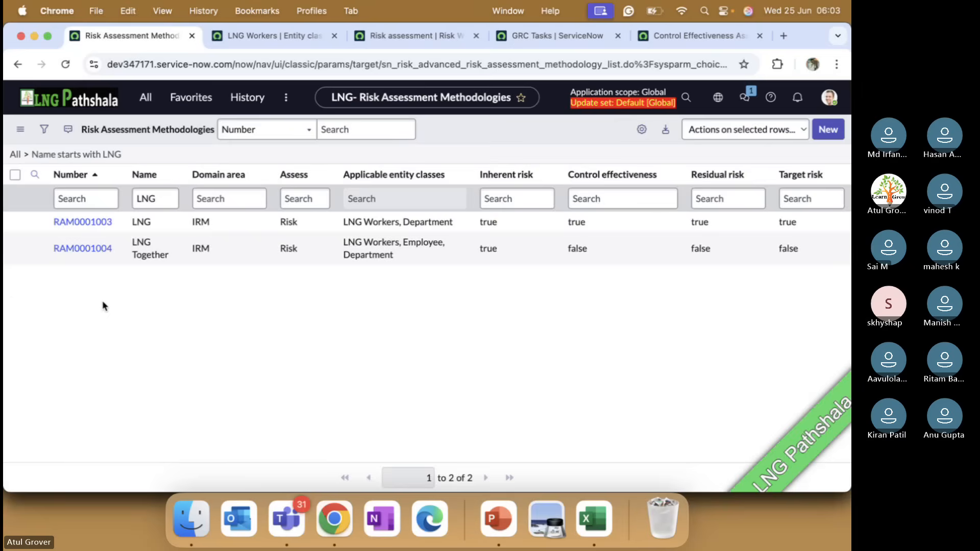
Open the LNG Together risk assessment methodology and review its enabled workflows and assessment types.
click(84, 254)
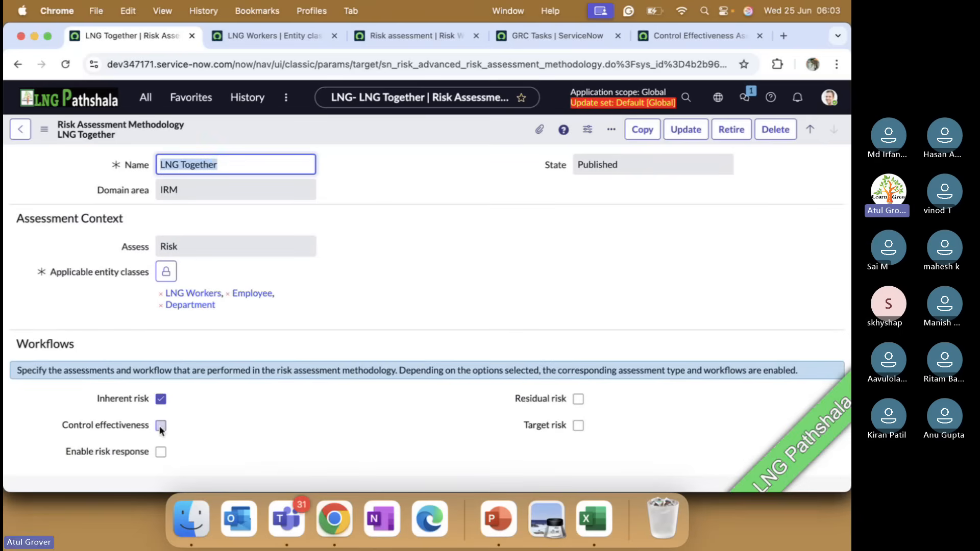
scroll(418, 390, down, 8)
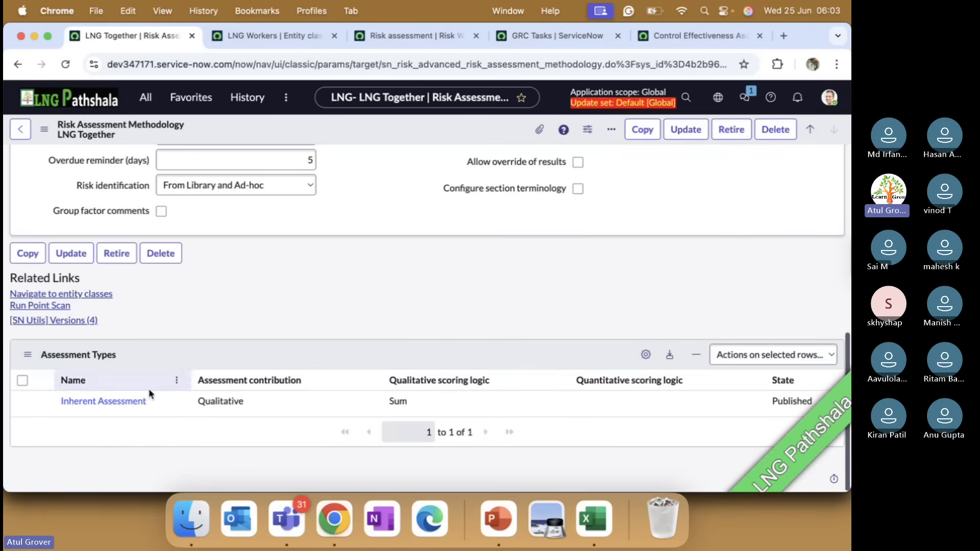
Return to the Delay in Joining Class assessment in Risk Workspace and end the user impersonation.
click(423, 36)
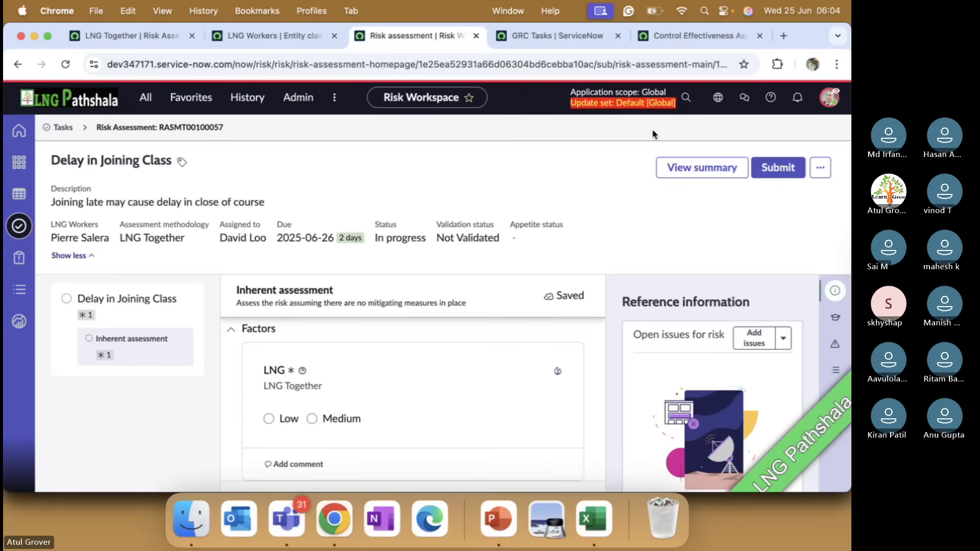
click(824, 104)
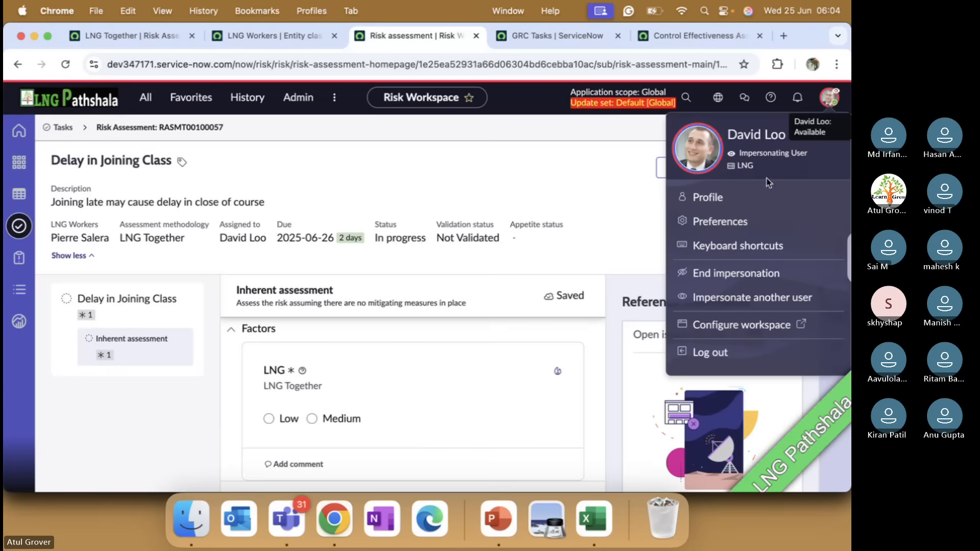
click(721, 278)
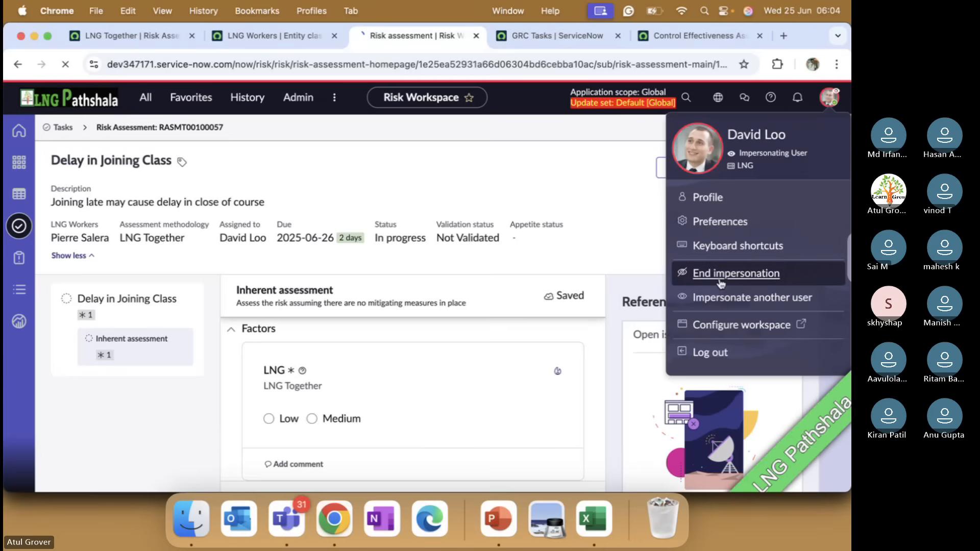
key(super+Tab)
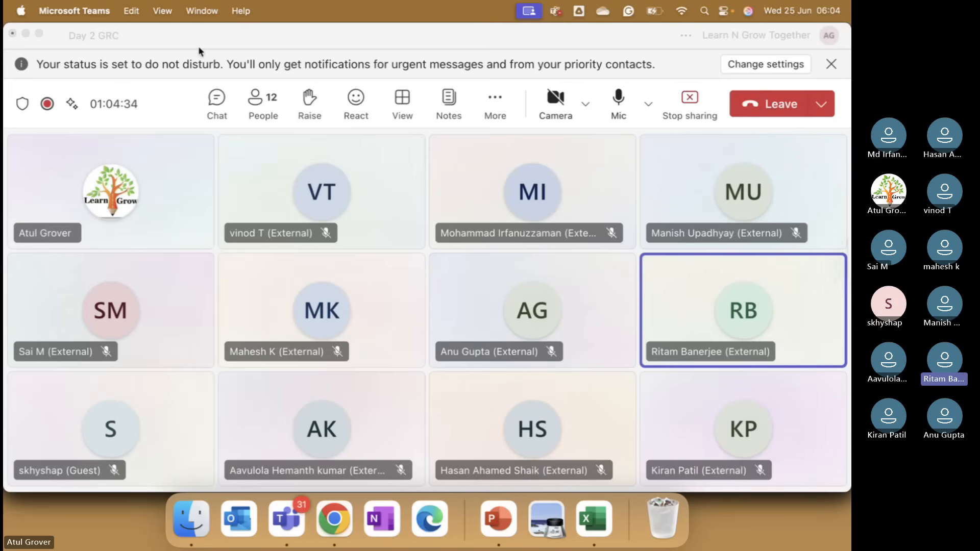
click(334, 518)
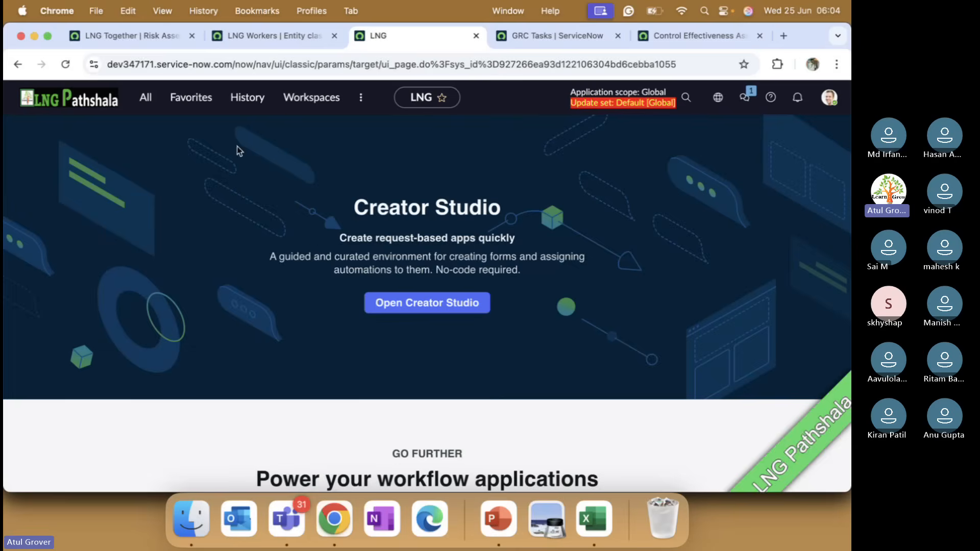
Return to the LNG Together methodology and review its business rules and validations, including the choices for when a final comment is required.
click(149, 36)
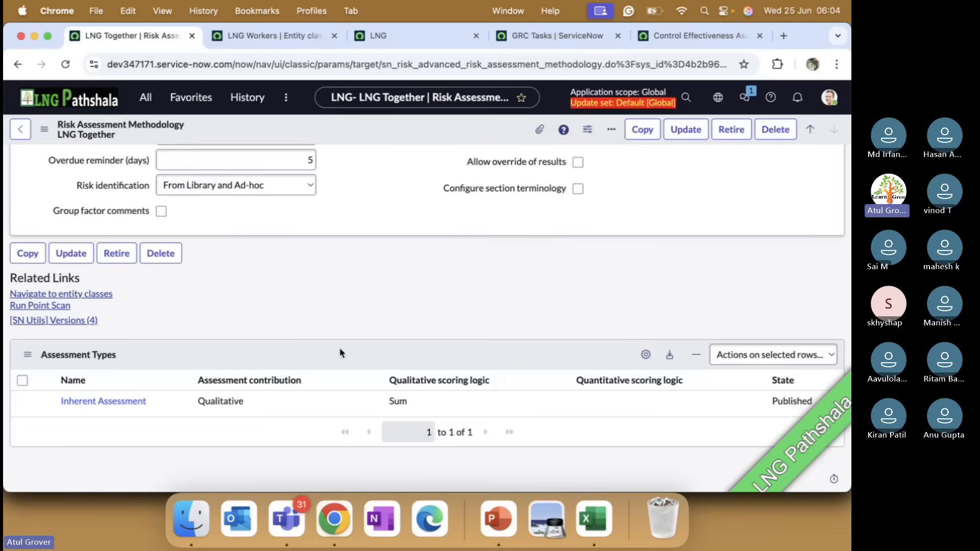
scroll(347, 337, up, 5)
click(193, 315)
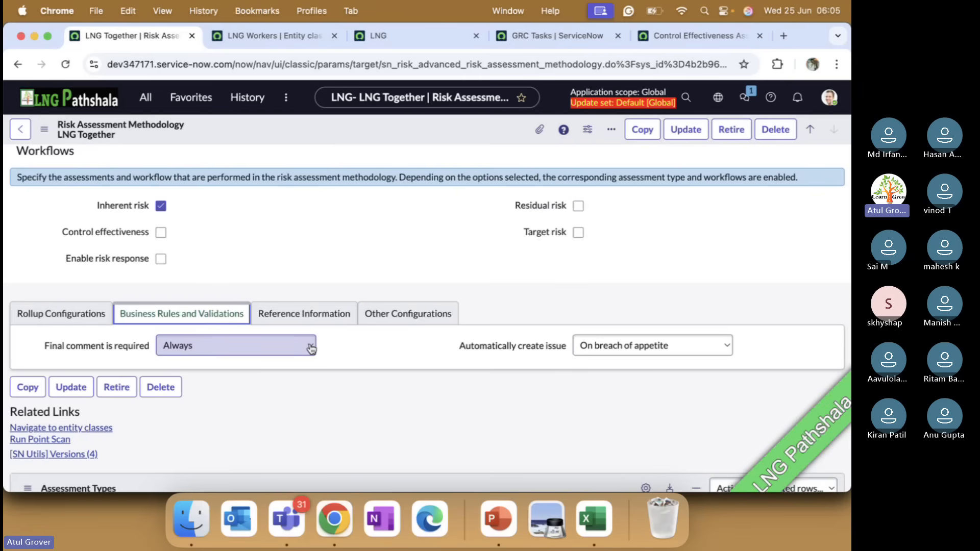
click(279, 348)
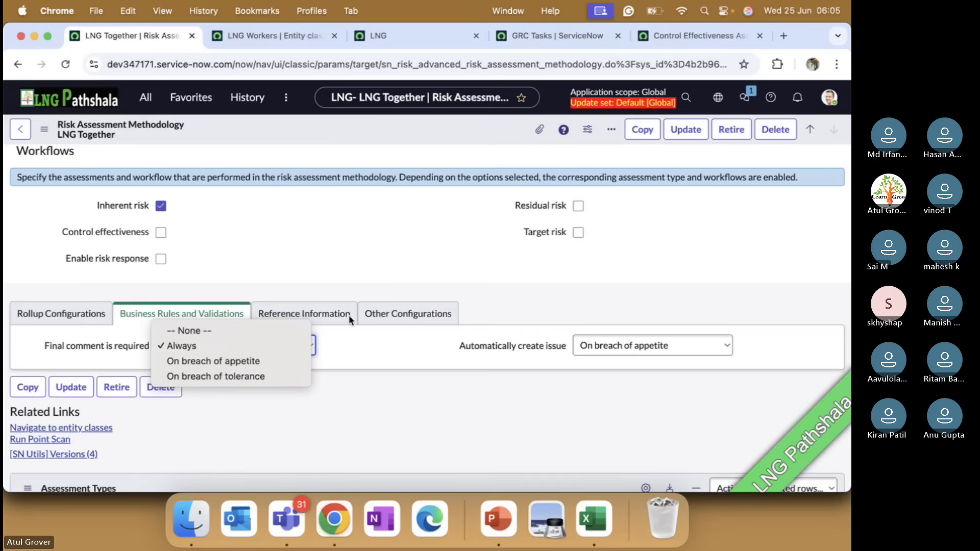
click(400, 267)
scroll(400, 267, up, 5)
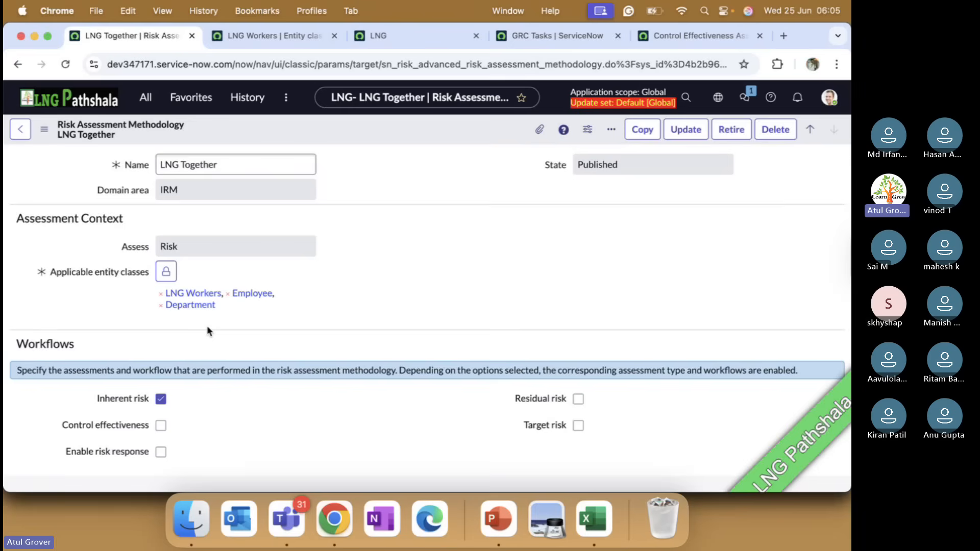
scroll(207, 327, down, 5)
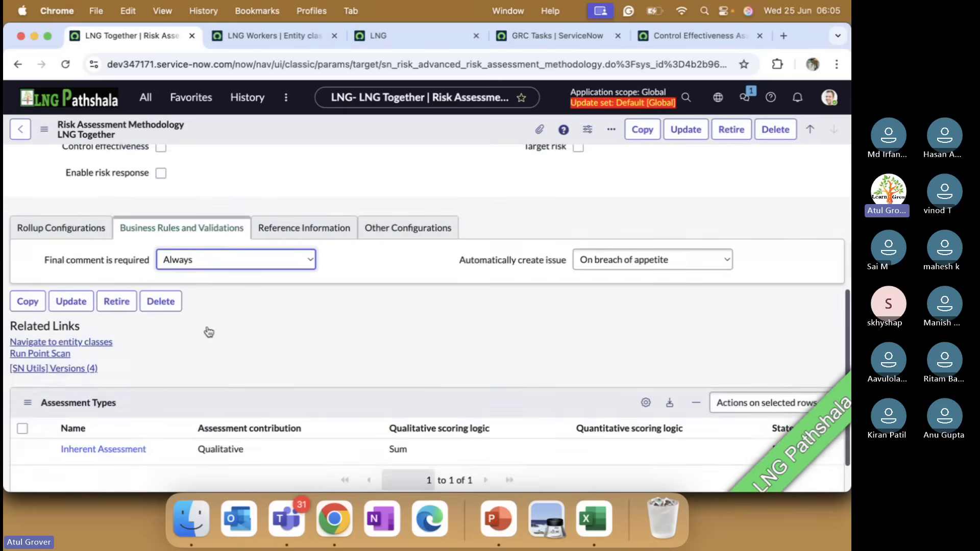
scroll(209, 333, down, 1)
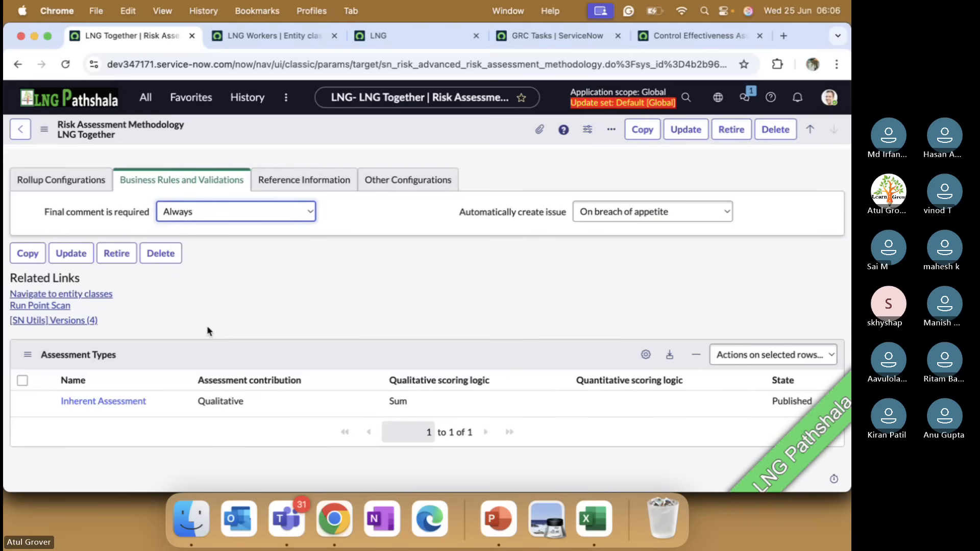
Switch to Microsoft Teams and open the meeting's recording and transcription options.
key(super+Tab)
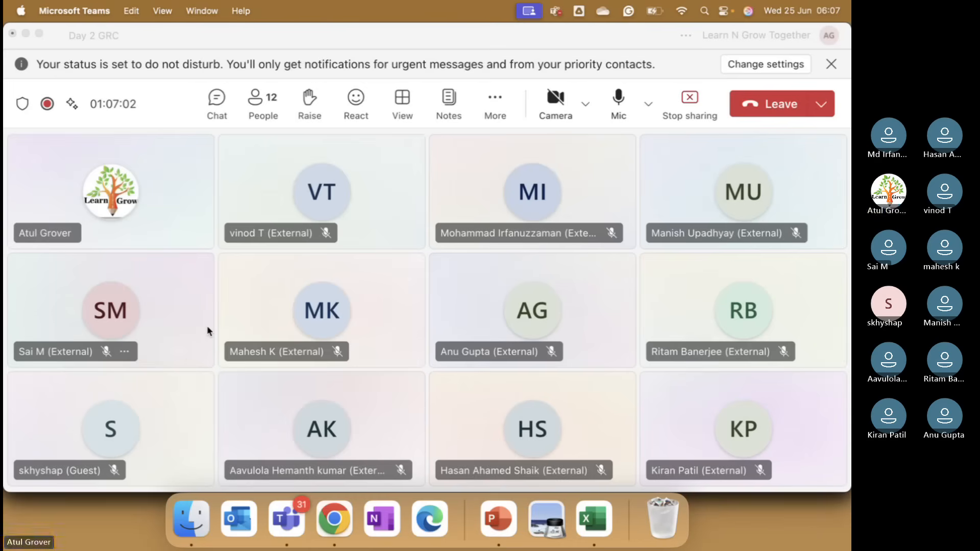
click(496, 96)
click(495, 92)
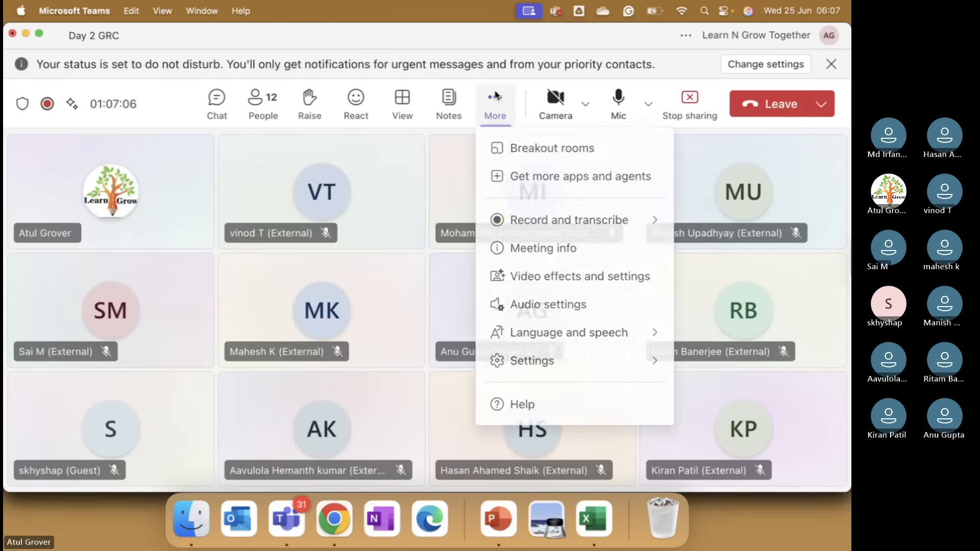
mouse_move(662, 225)
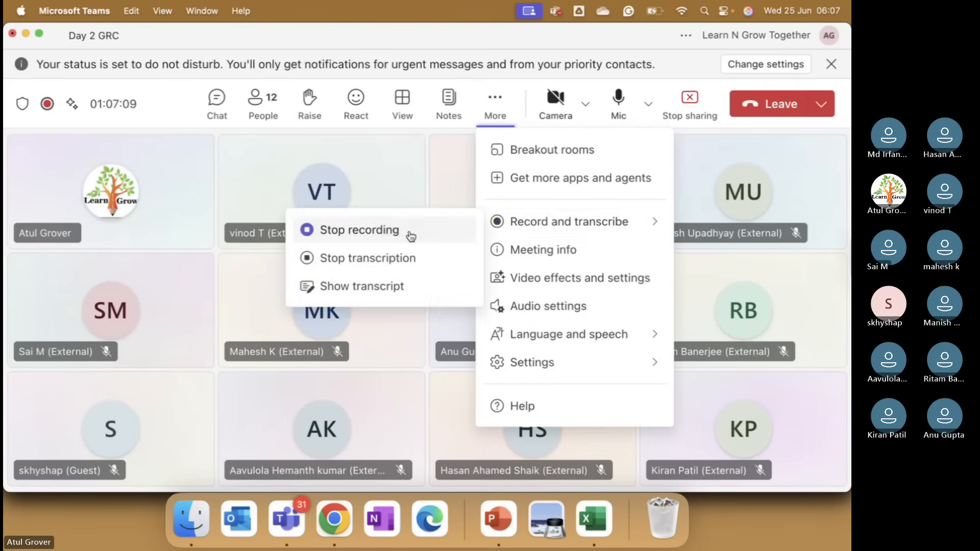